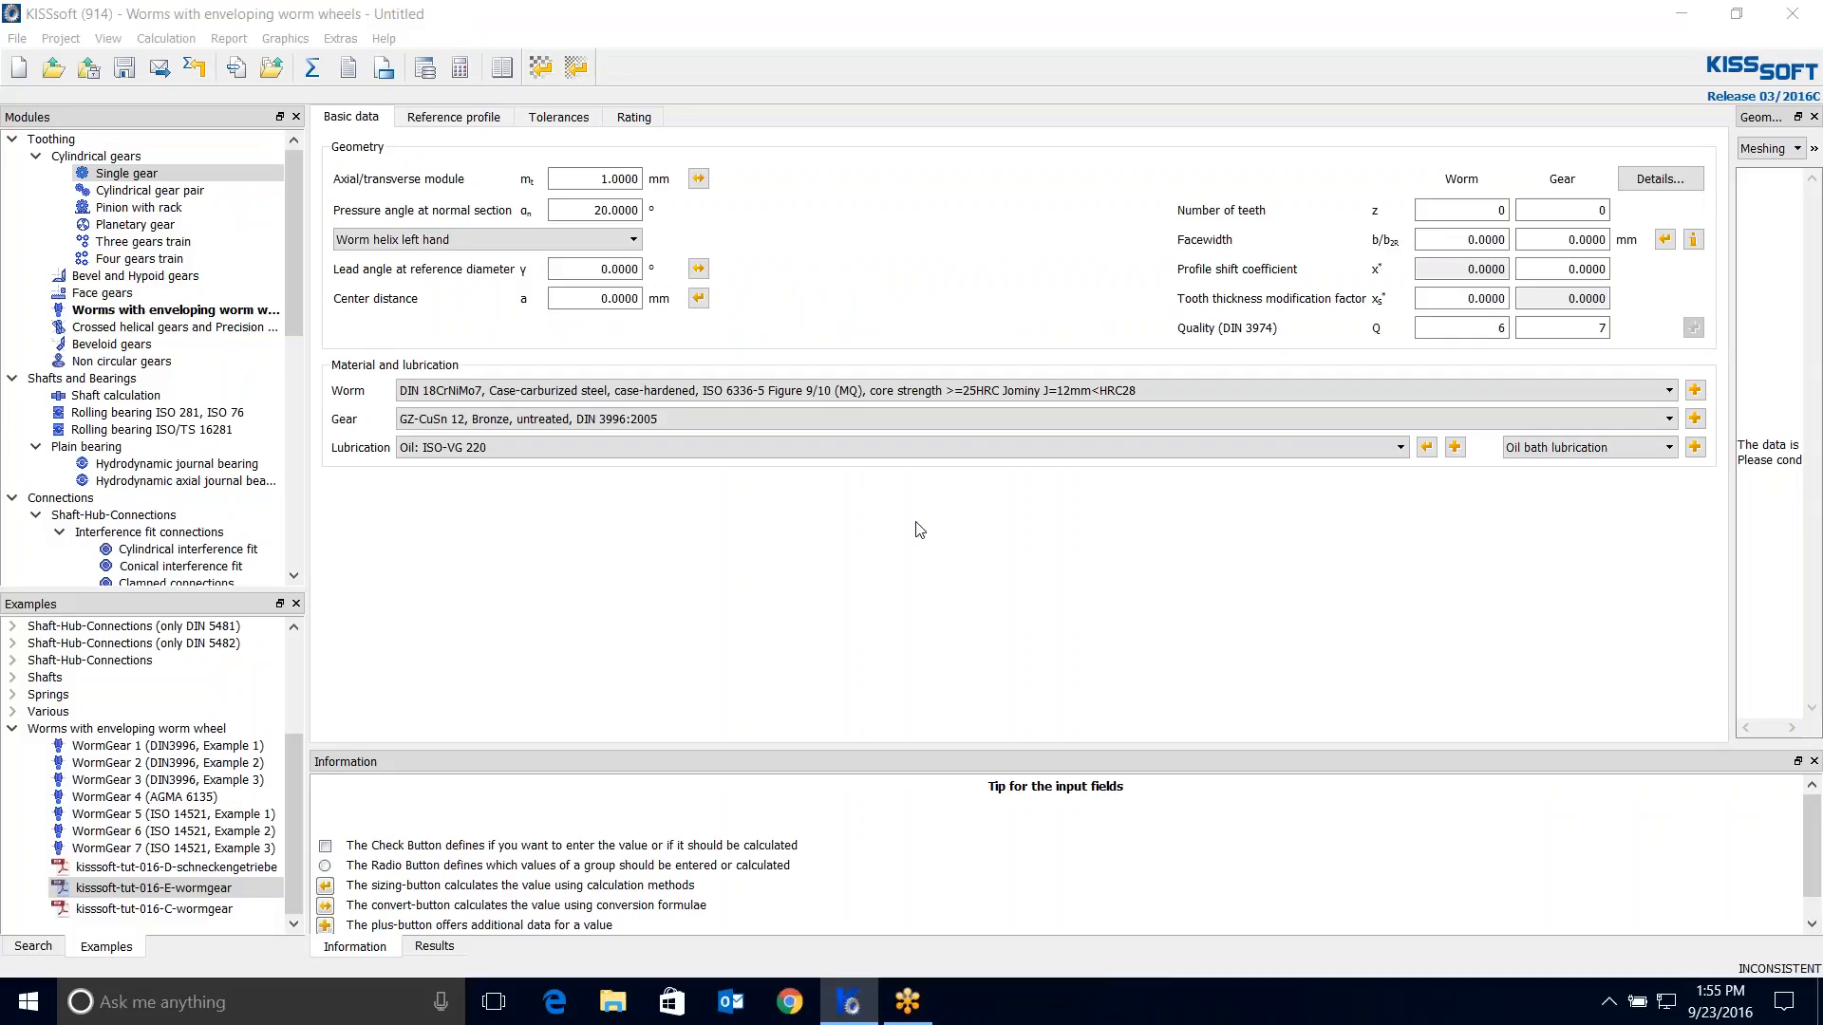
{"action": "left_click", "coordinate": [911, 552]}
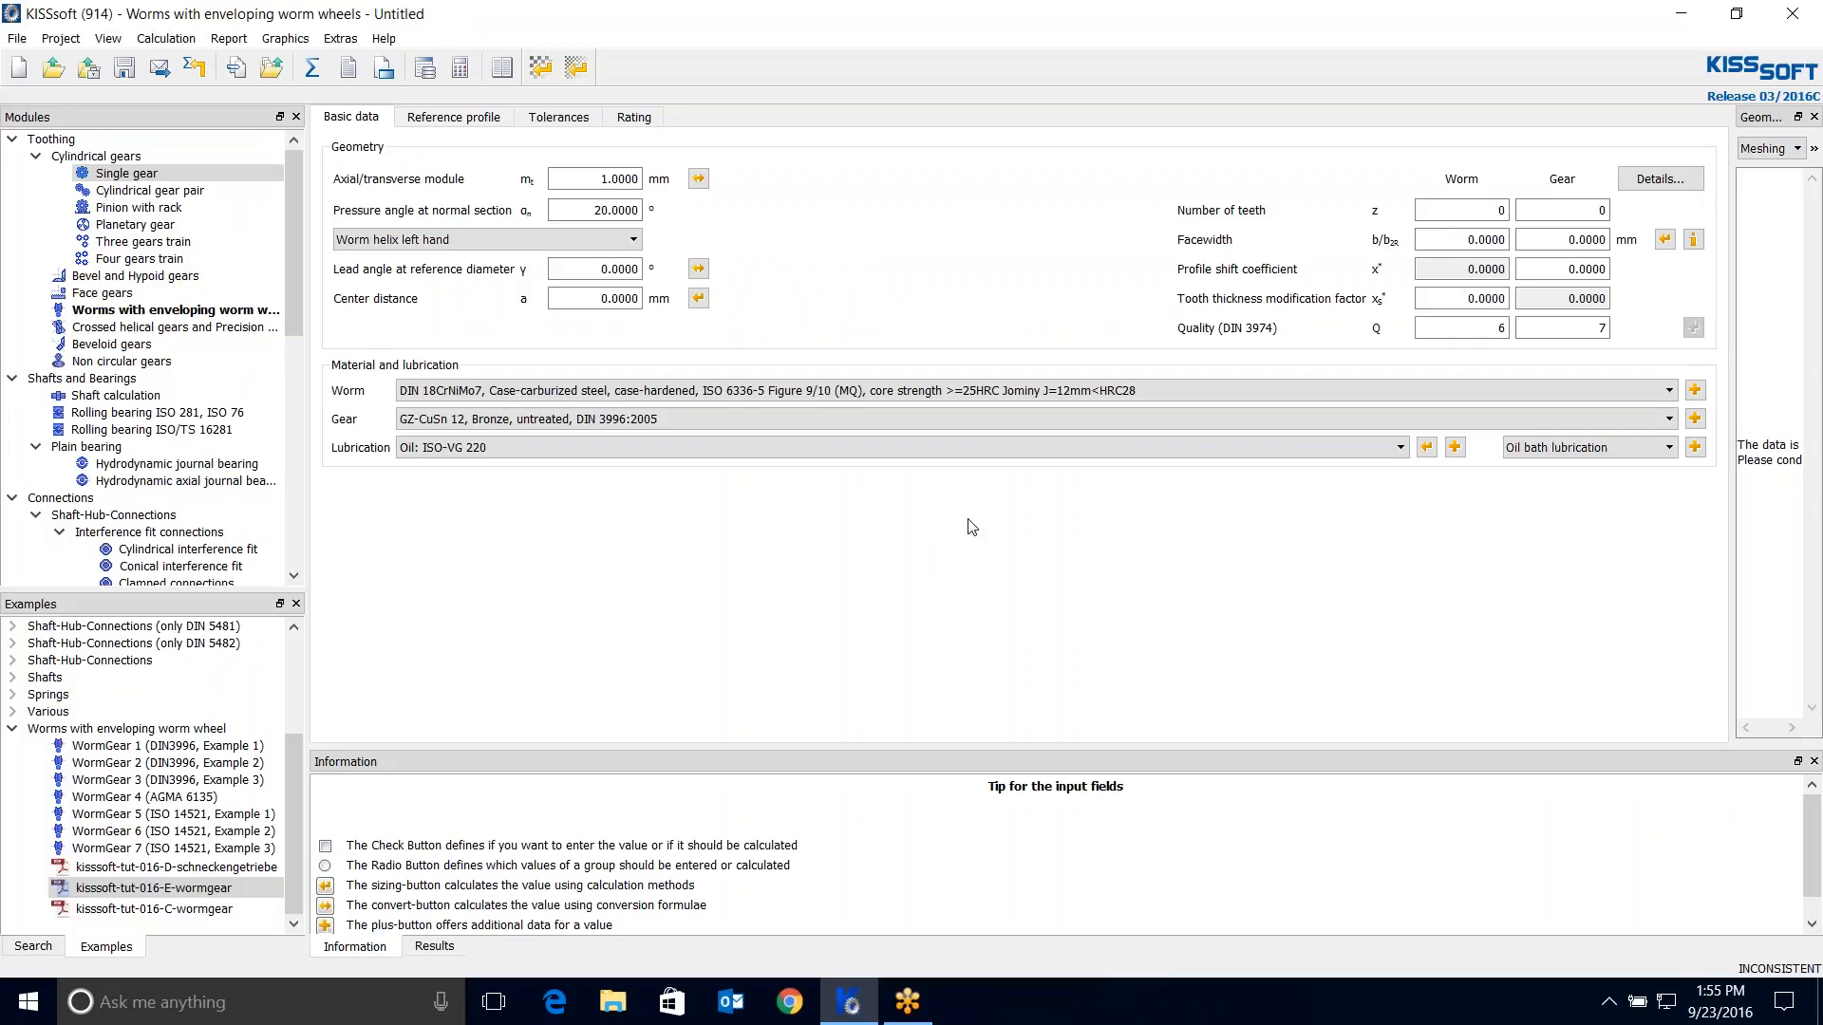
{"action": "left_click", "coordinate": [1789, 61]}
{"action": "left_click", "coordinate": [850, 611]}
{"action": "left_click", "coordinate": [160, 889]}
{"action": "left_click", "coordinate": [1570, 324]}
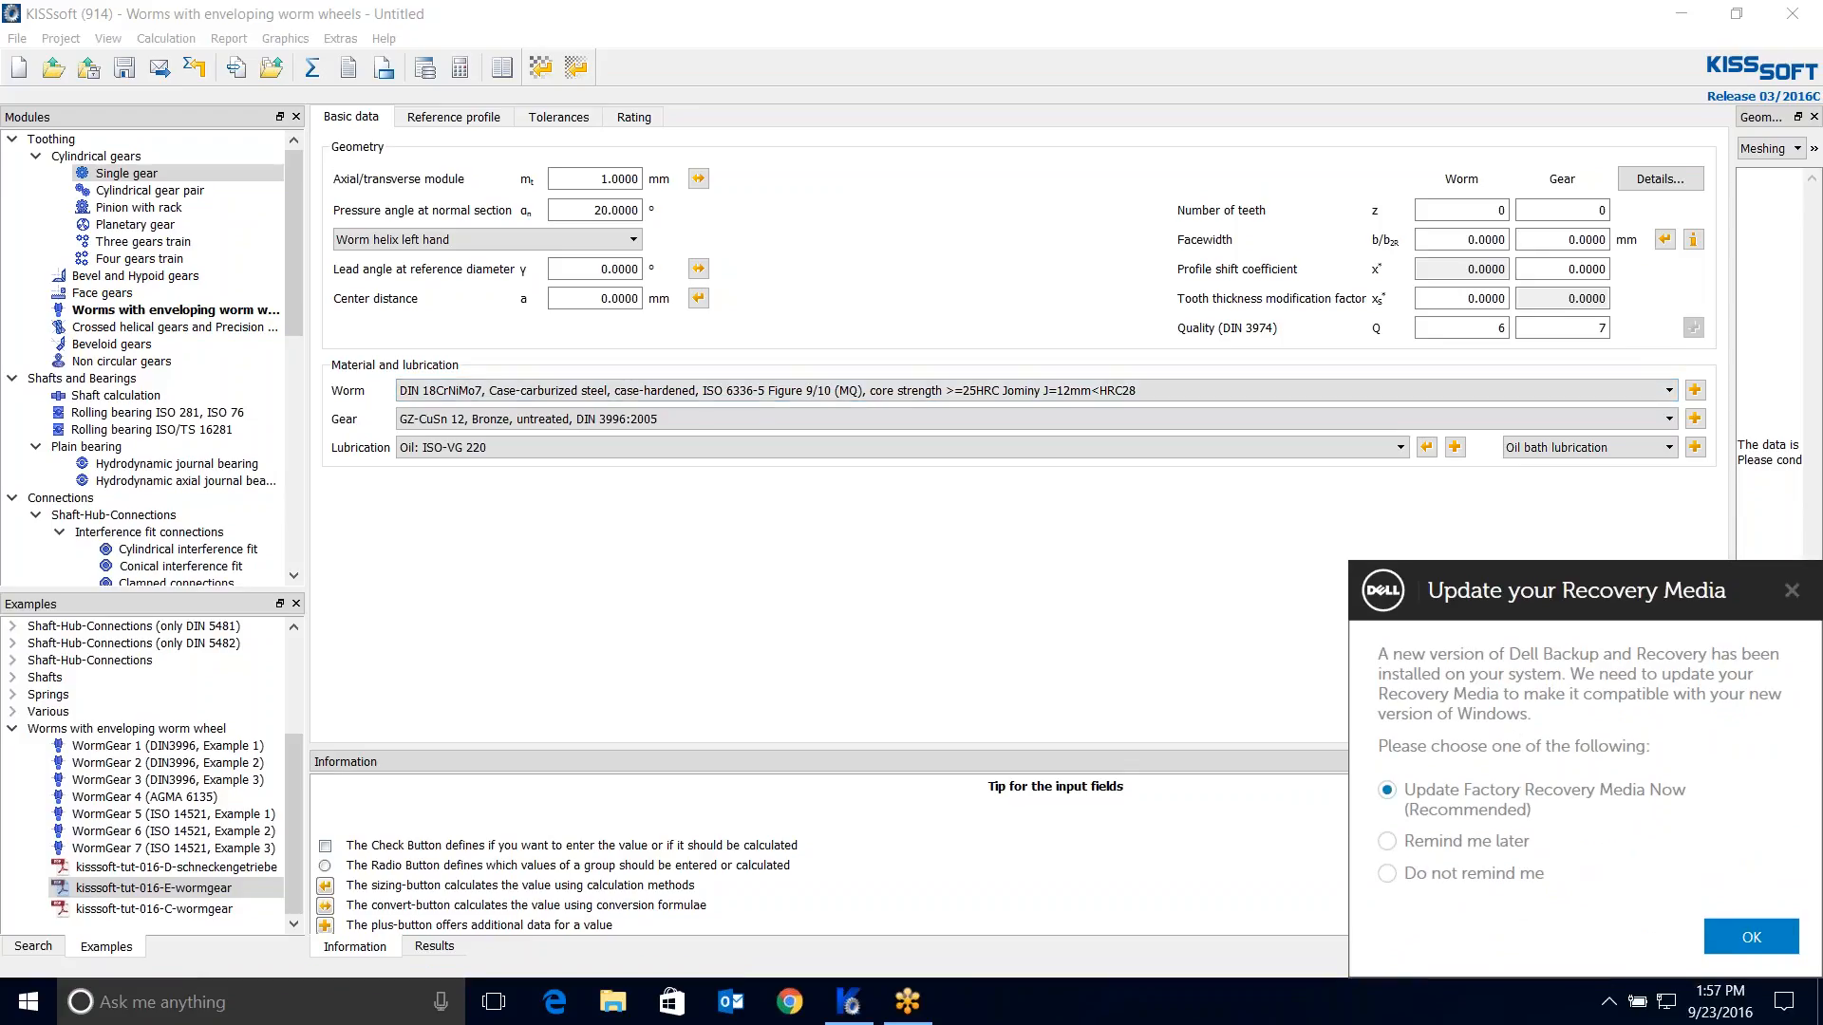
Dismiss the recovery media reminder and set the axial module to 4 mm and the center distance to 100 mm.
{"action": "left_click", "coordinate": [1791, 590]}
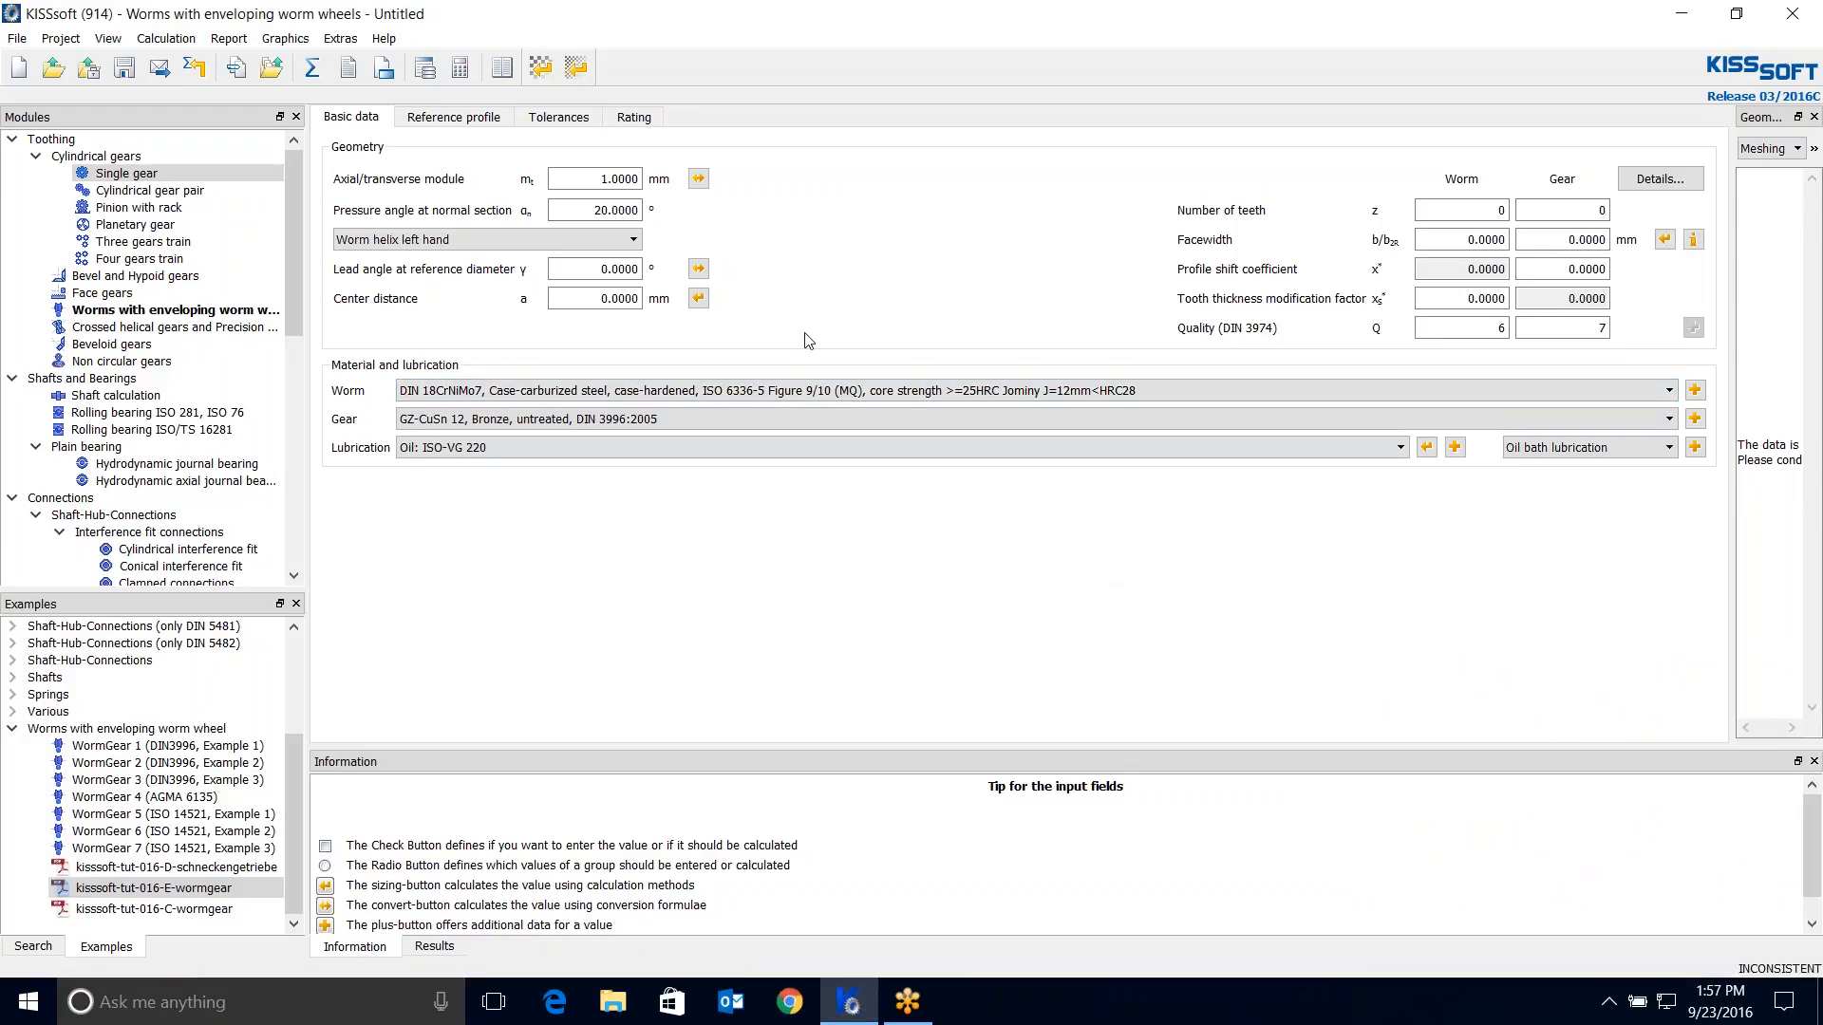
{"action": "double_click", "coordinate": [602, 170]}
{"action": "type", "text": "4"}
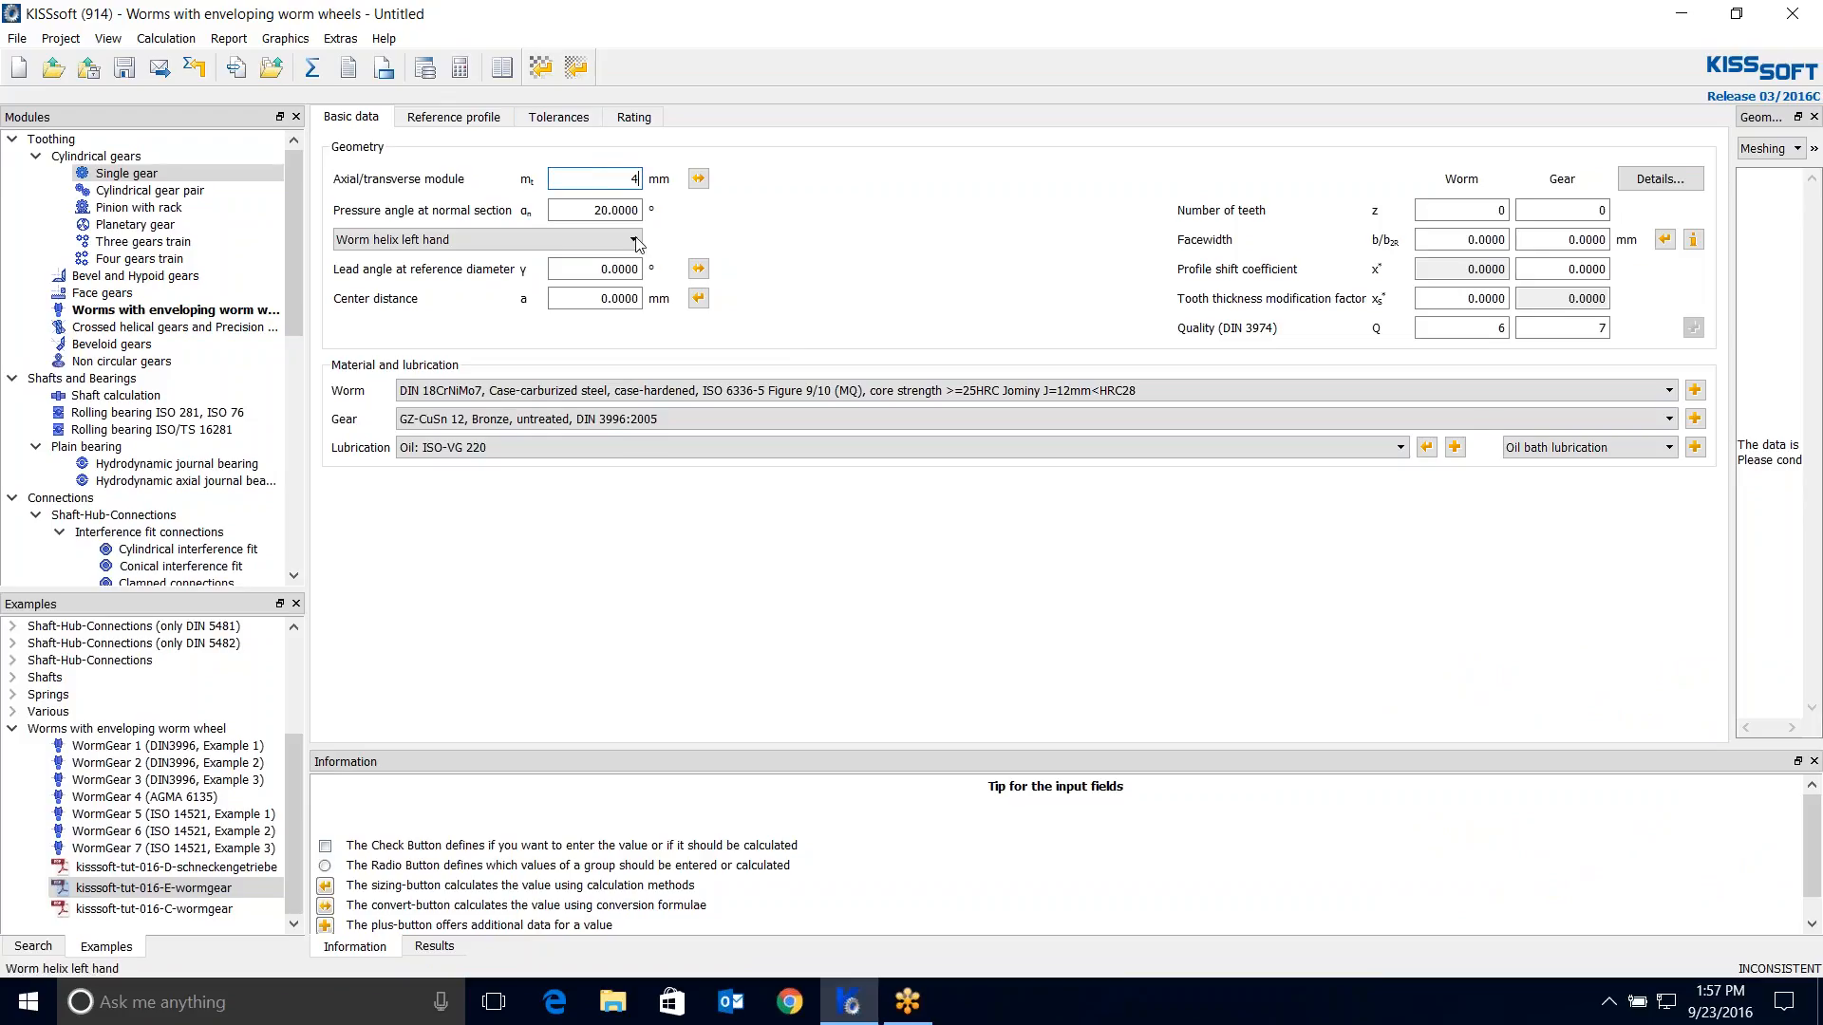
{"action": "left_click_drag", "start_coordinate": [599, 299], "coordinate": [644, 316]}
{"action": "type", "text": "100"}
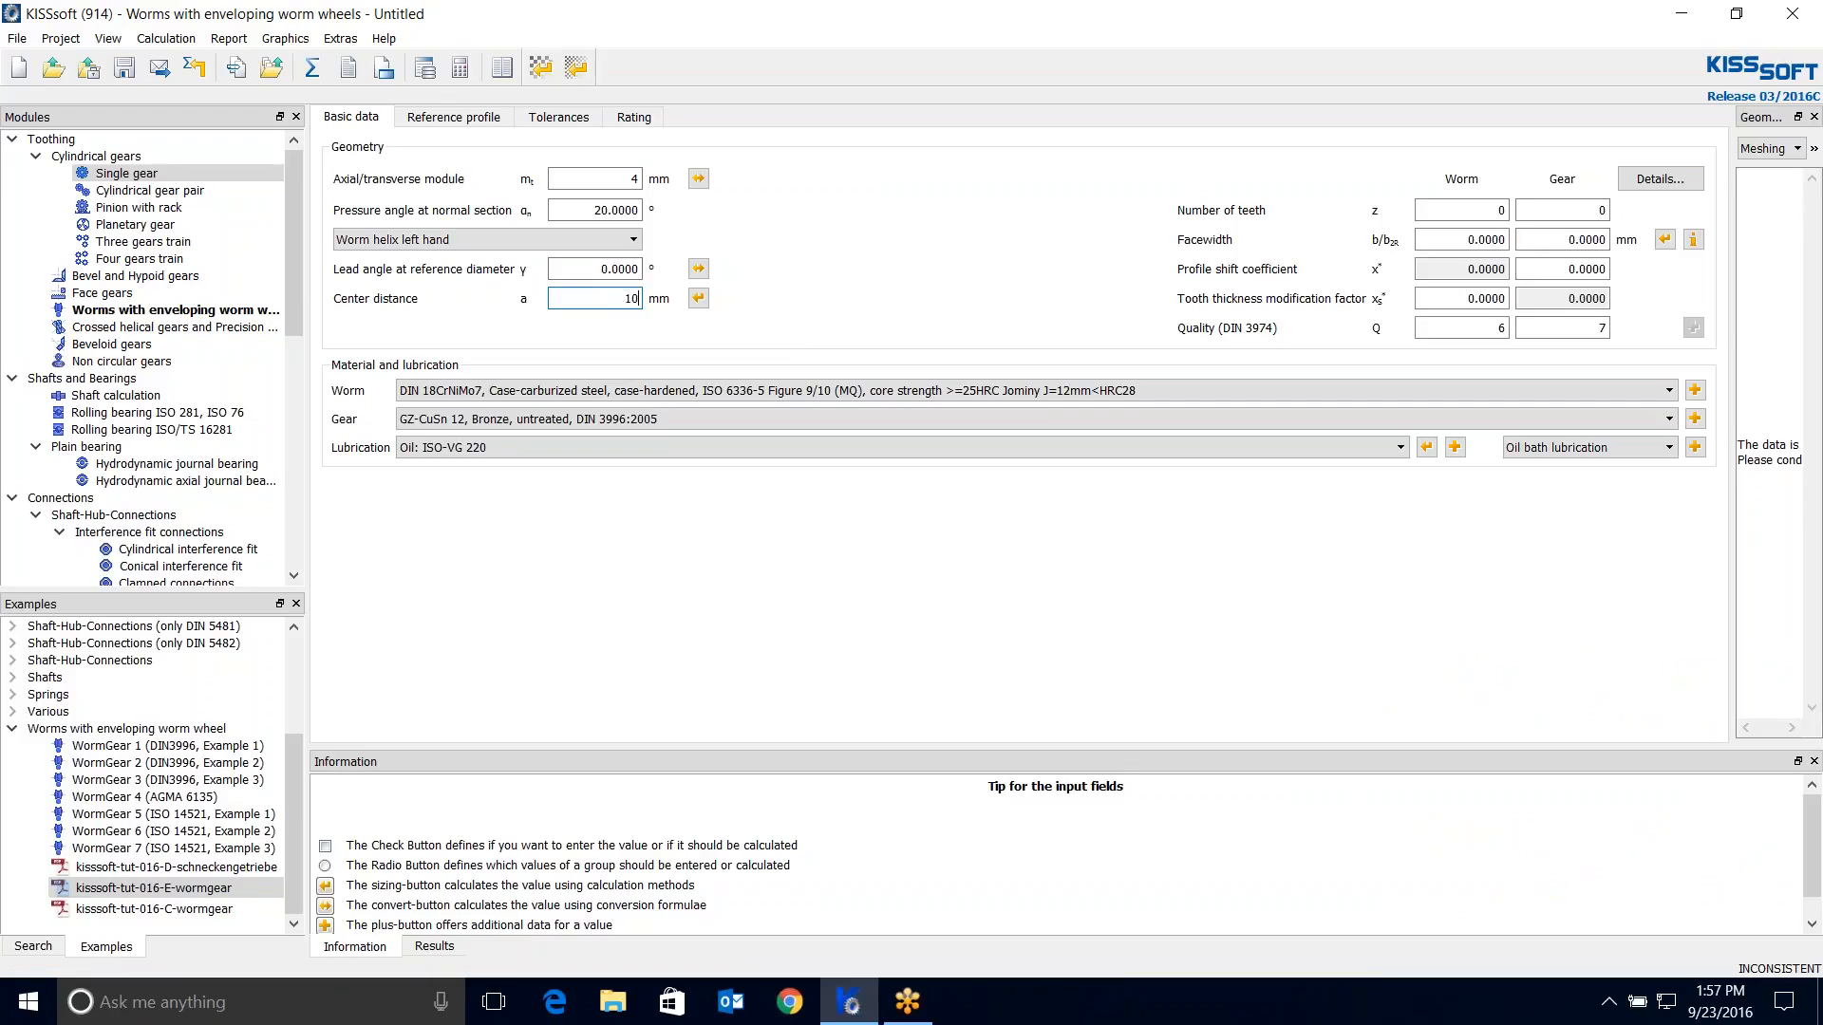
Set the number of teeth to 2 for the worm and 41 for the gear, and the worm's facewidth to 60 mm.
{"action": "double_click", "coordinate": [1478, 210]}
{"action": "type", "text": "2"}
{"action": "key", "text": "Tab"}
{"action": "type", "text": "41"}
{"action": "double_click", "coordinate": [1471, 242]}
{"action": "type", "text": "60"}
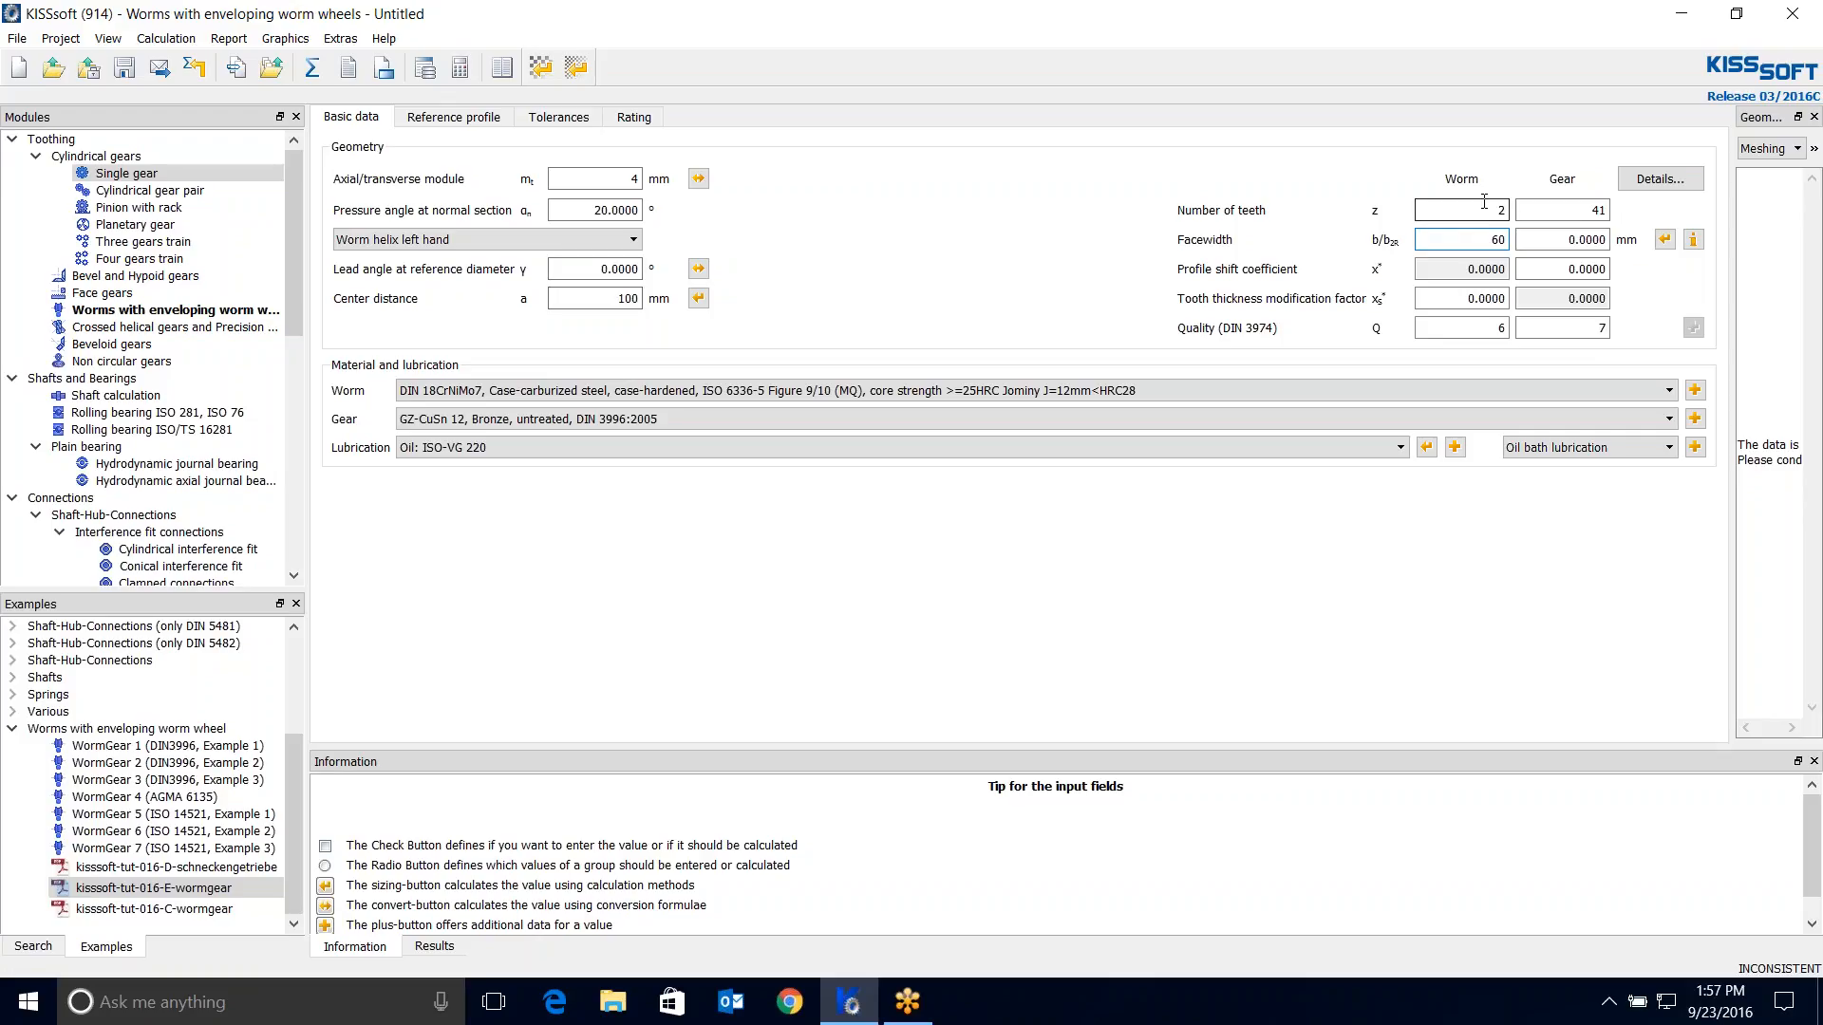
Calculate the lead angle at the reference diameter from the center distance and accept it.
{"action": "left_click", "coordinate": [698, 269]}
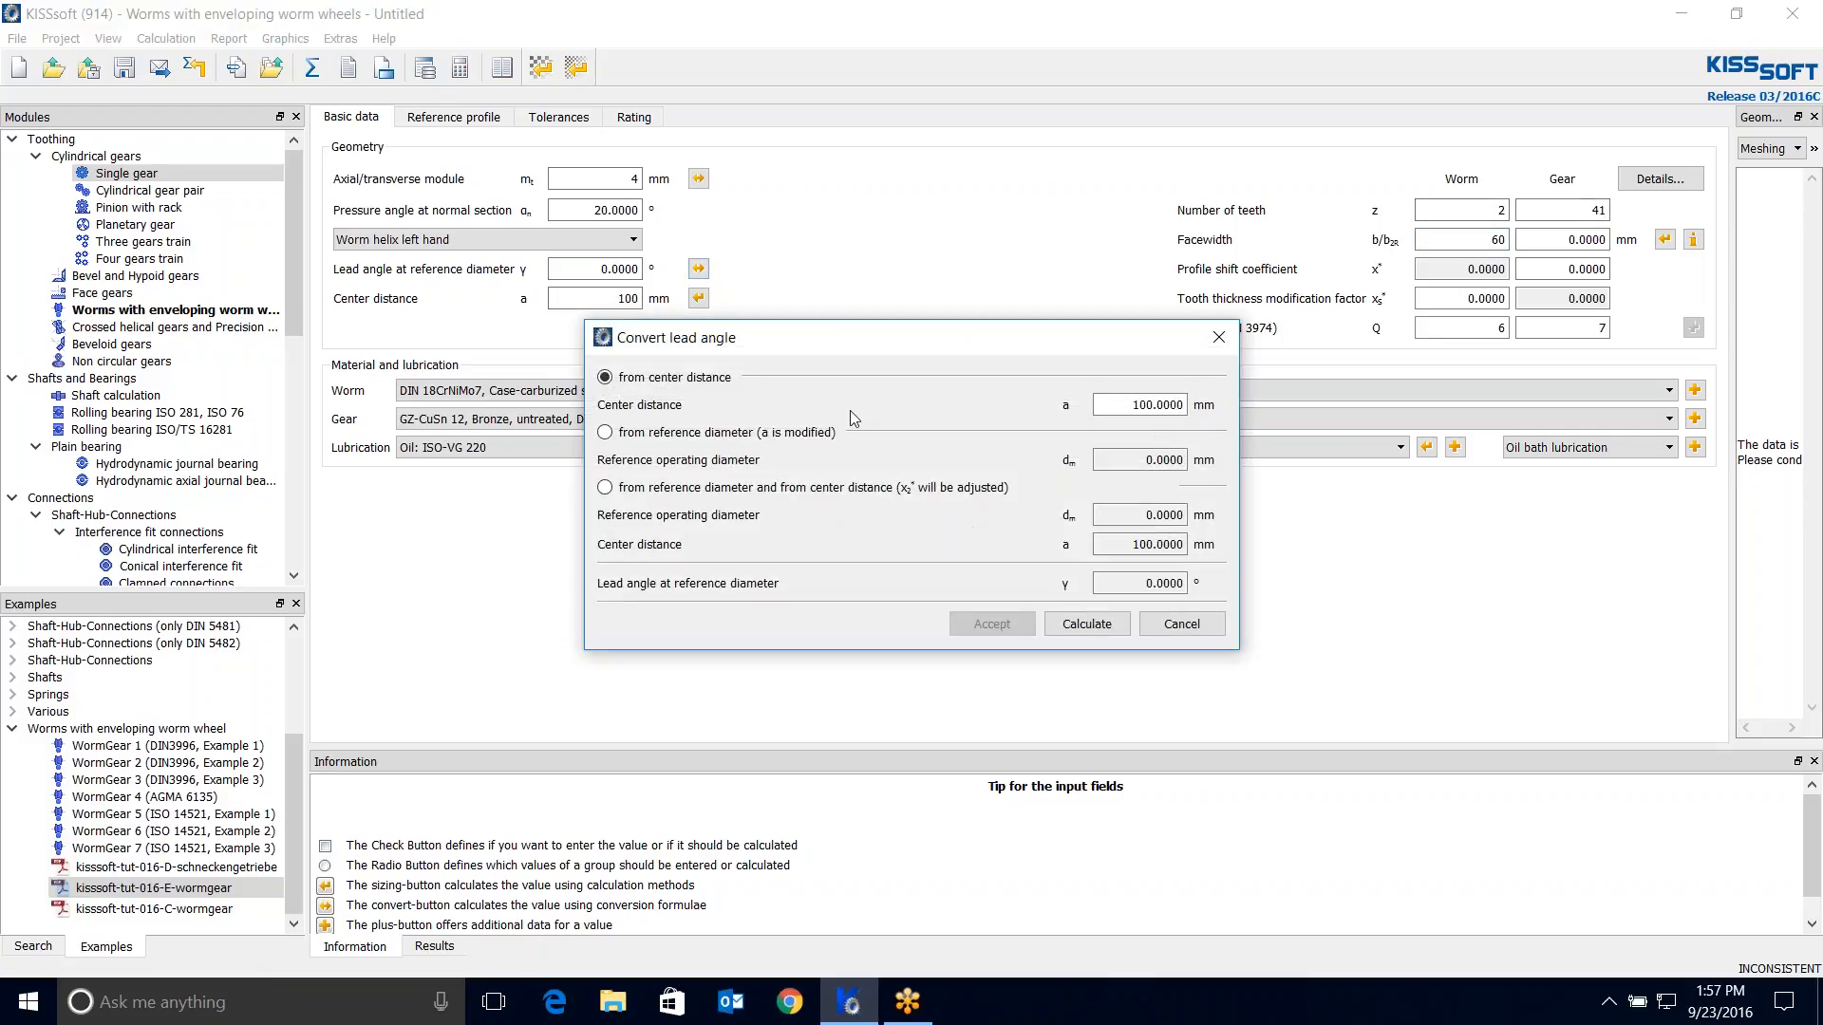
{"action": "left_click", "coordinate": [1094, 627]}
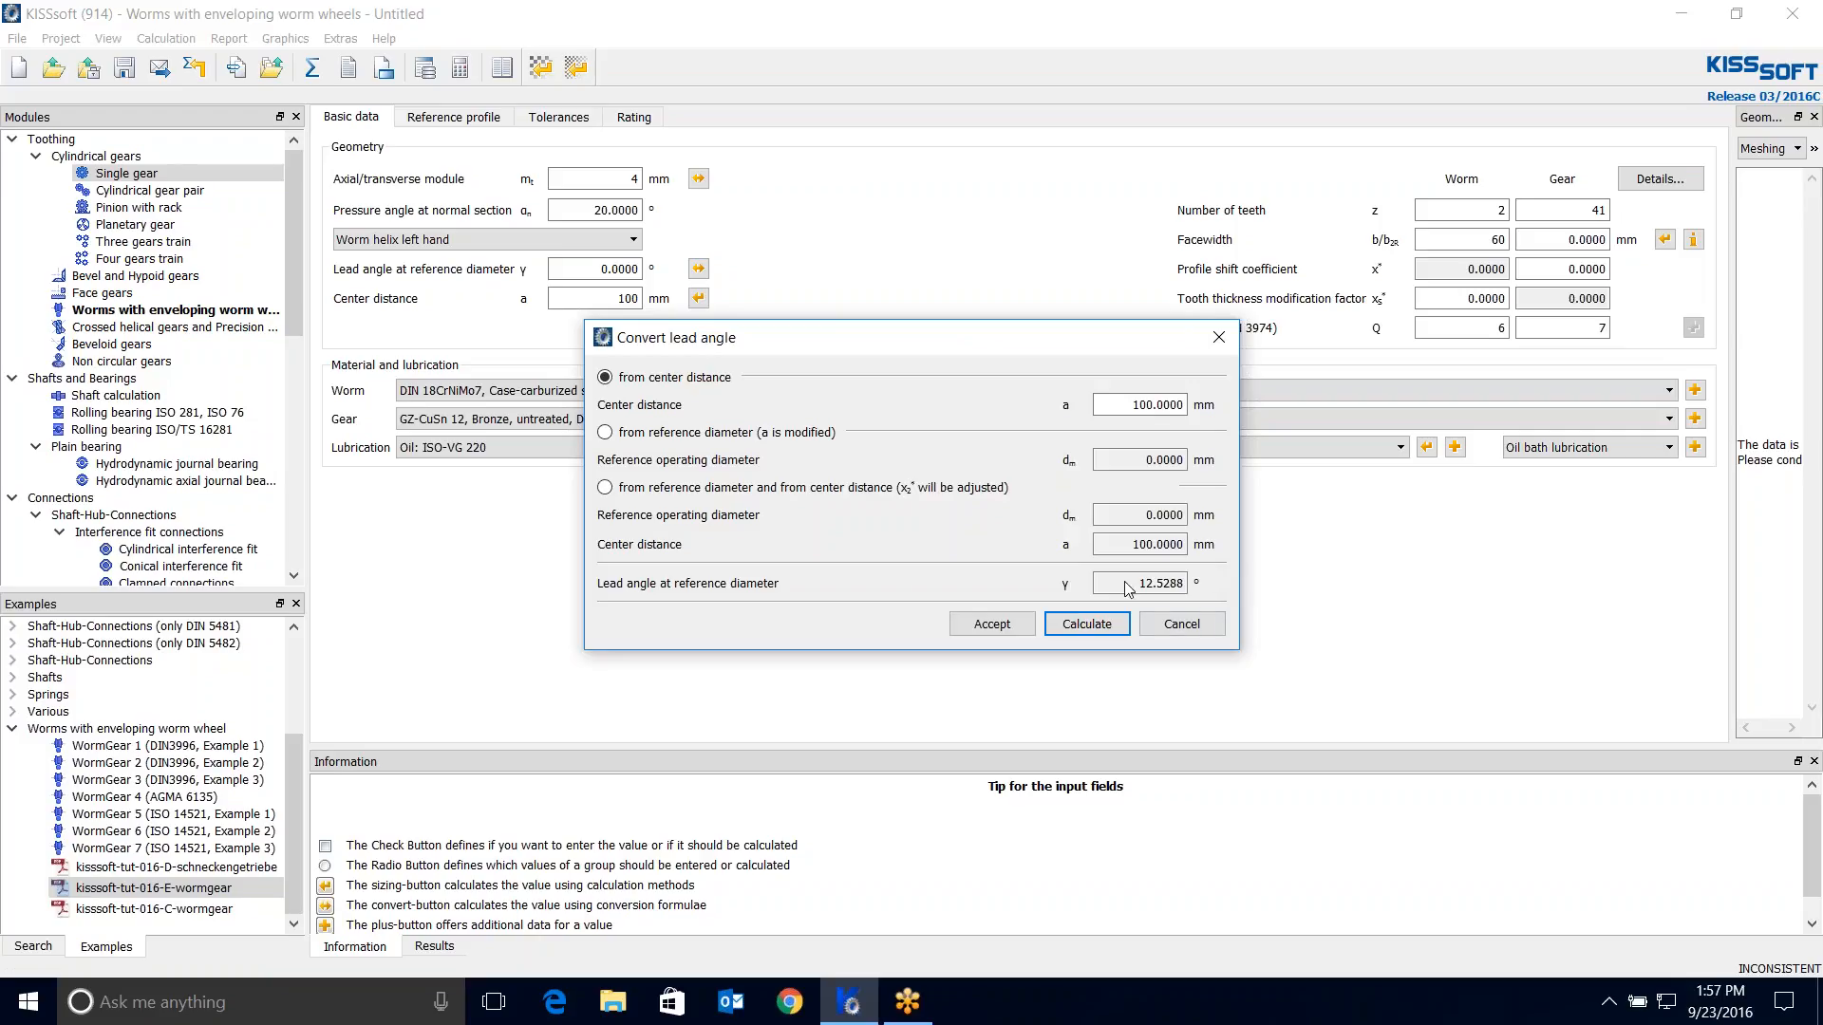
{"action": "left_click", "coordinate": [987, 623]}
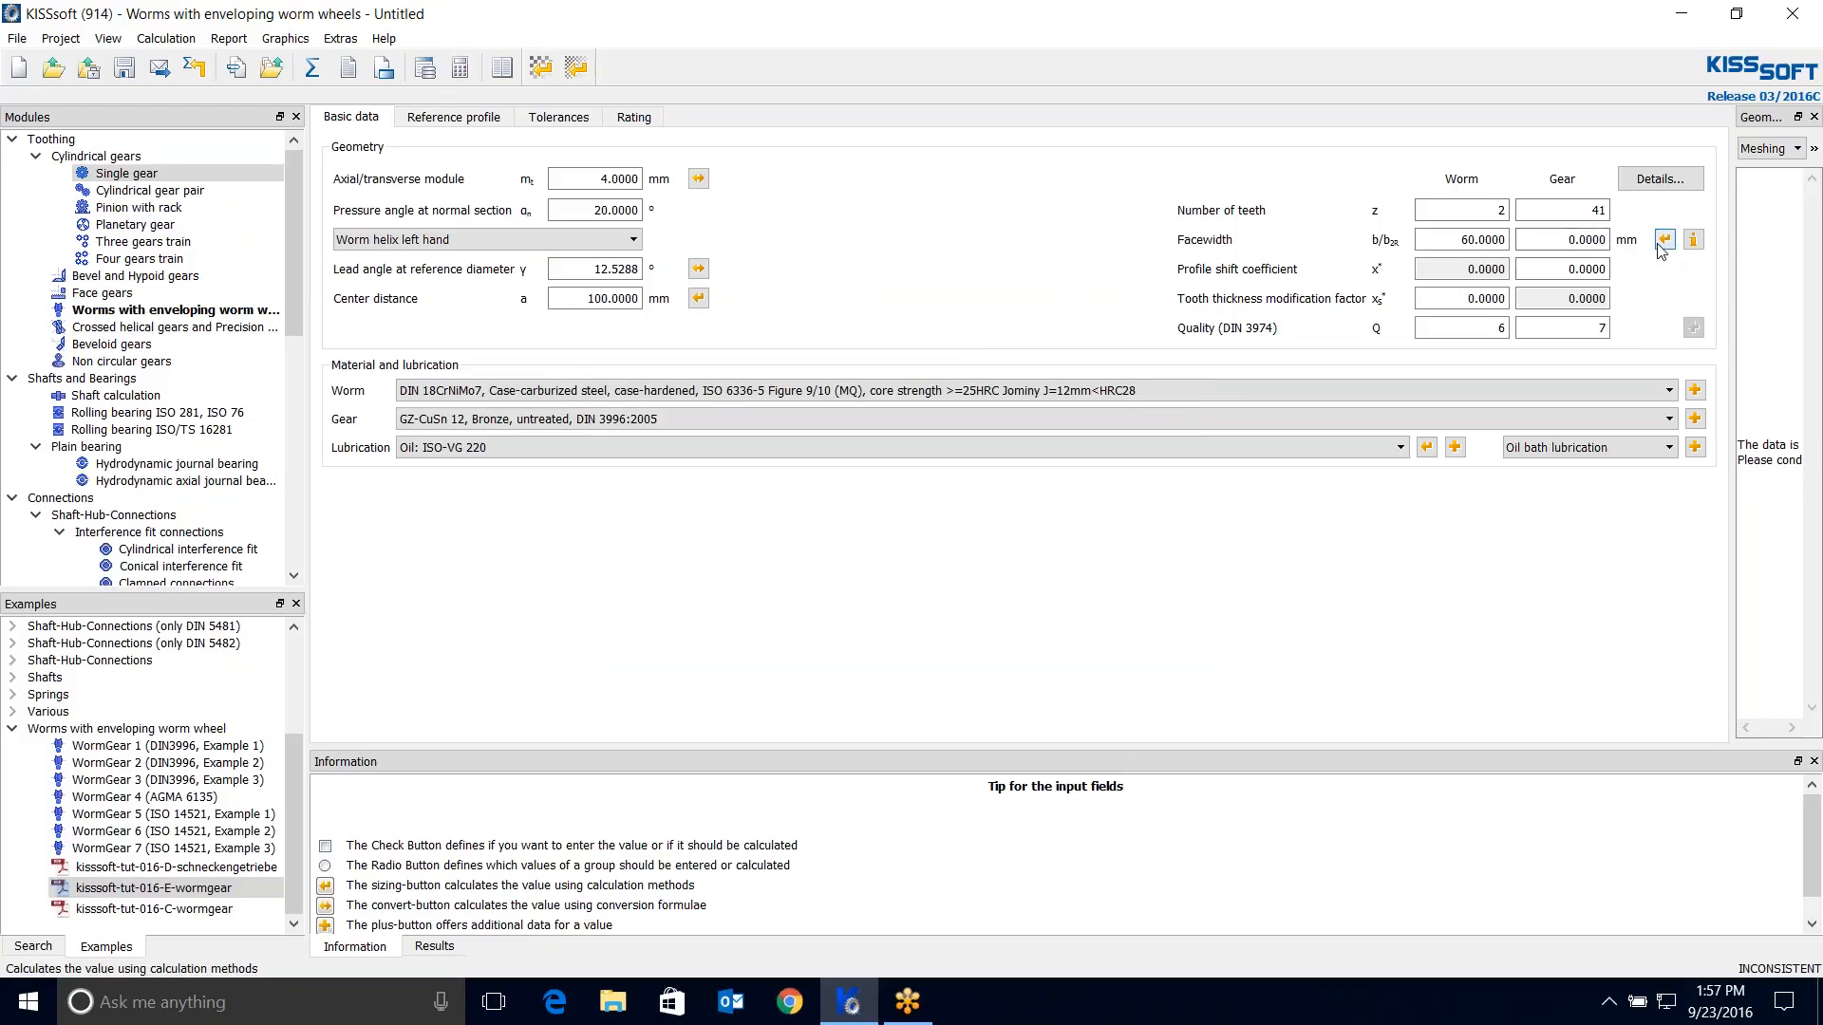
Size the facewidths automatically, and override them with 60 mm for the worm and 31 mm for the gear.
{"action": "left_click", "coordinate": [1663, 242]}
{"action": "left_click", "coordinate": [1455, 240]}
{"action": "double_click", "coordinate": [1455, 240]}
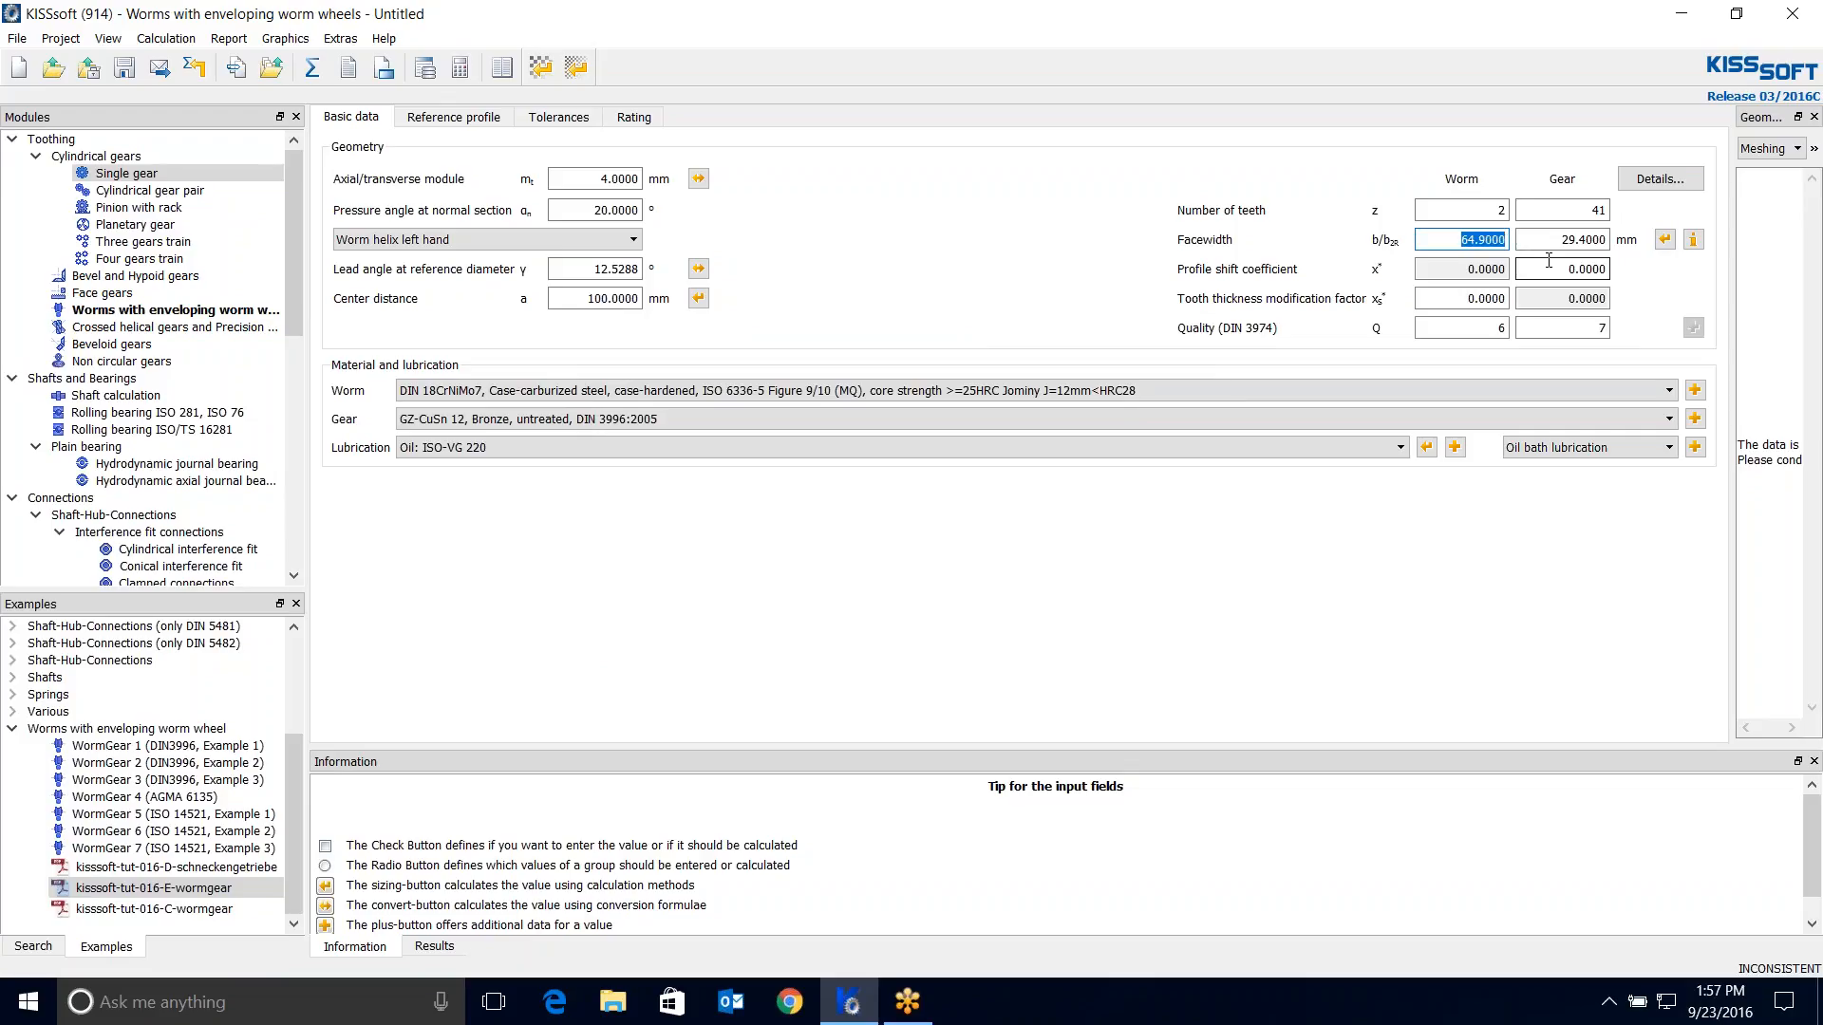
{"action": "type", "text": "60"}
{"action": "left_click", "coordinate": [1559, 240]}
{"action": "double_click", "coordinate": [1559, 240]}
{"action": "type", "text": "31"}
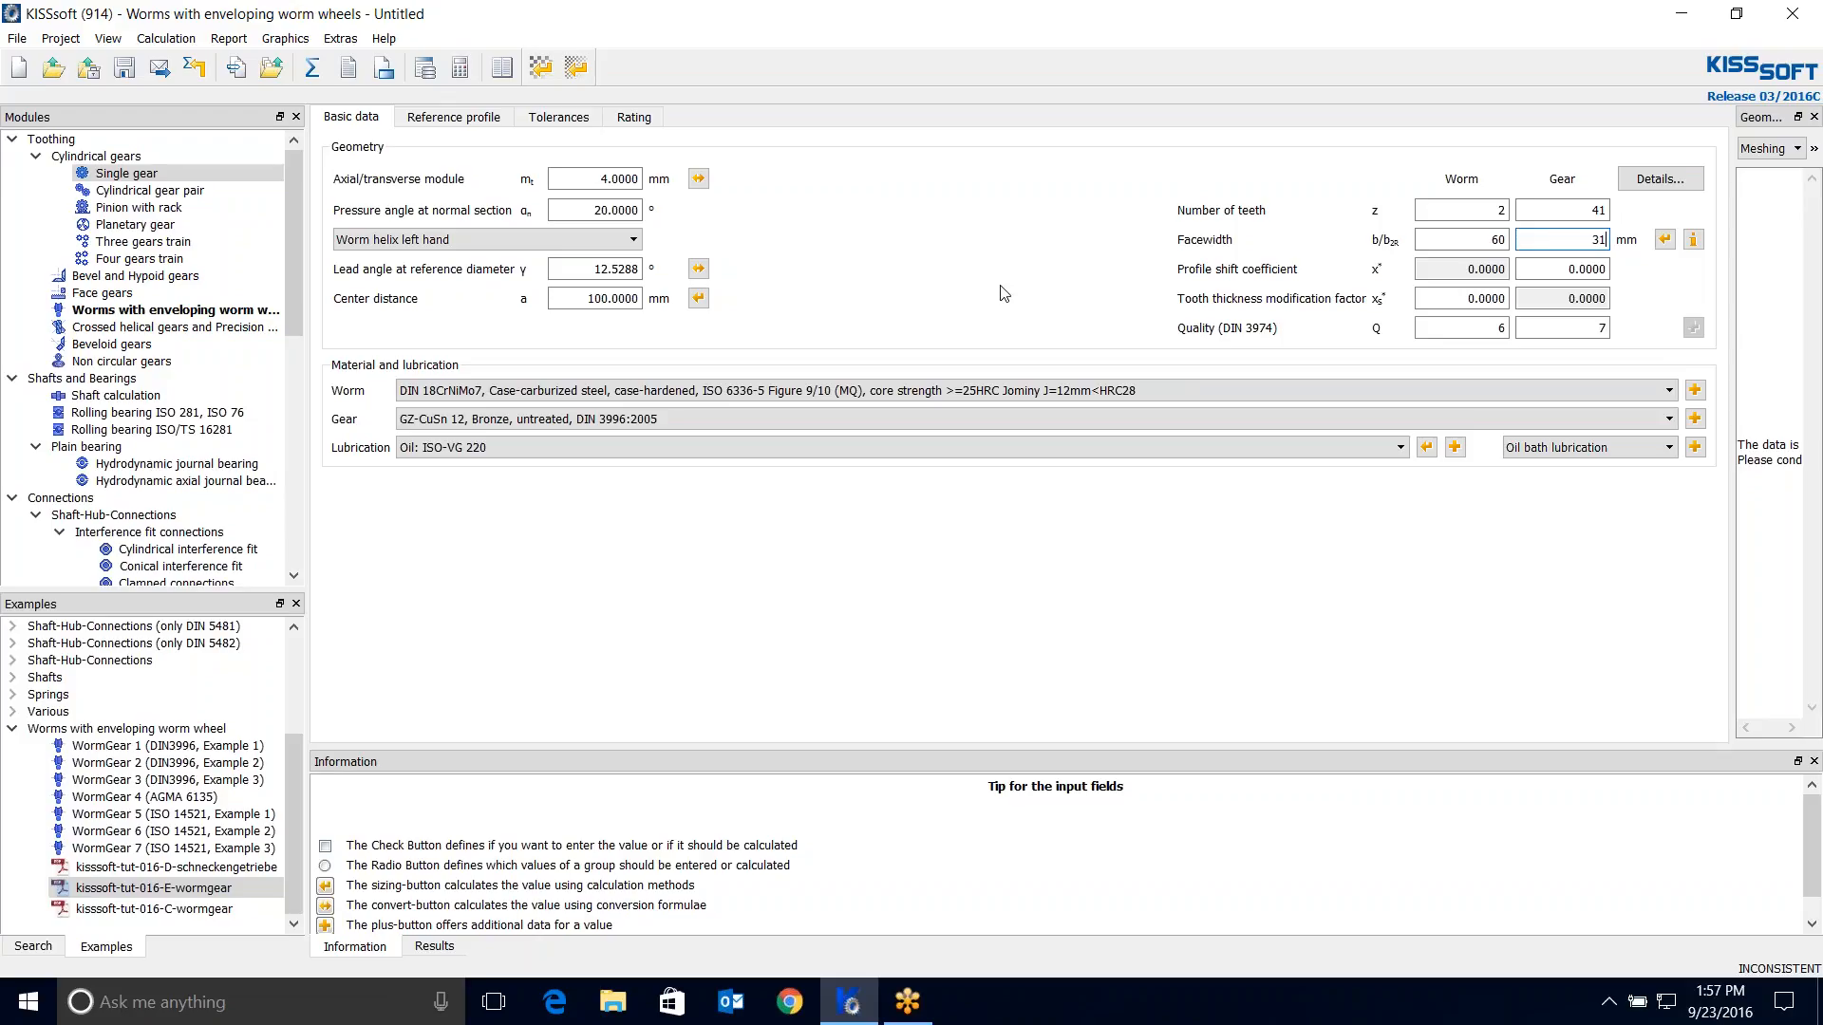
Set the worm material to 5115 (1) case-carburized steel and keep GZ-CuSn 12 bronze for the gear.
{"action": "left_click", "coordinate": [555, 396]}
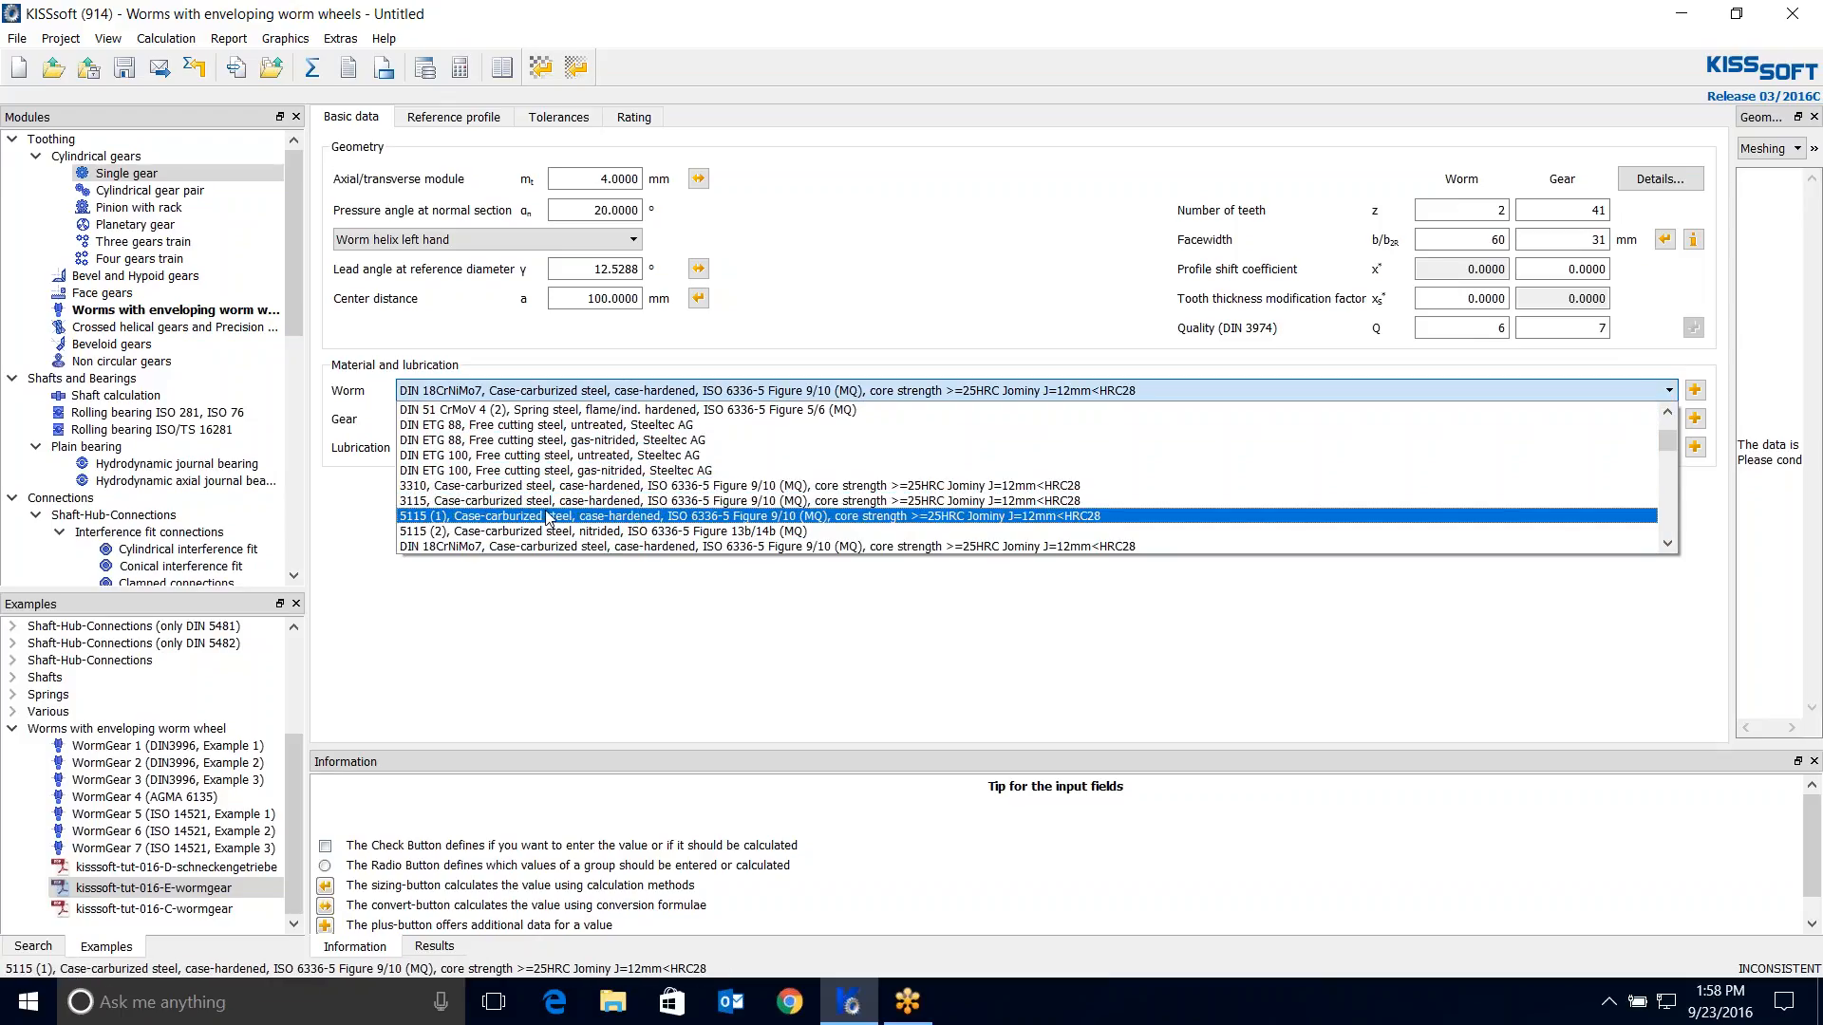
{"action": "left_click", "coordinate": [554, 516]}
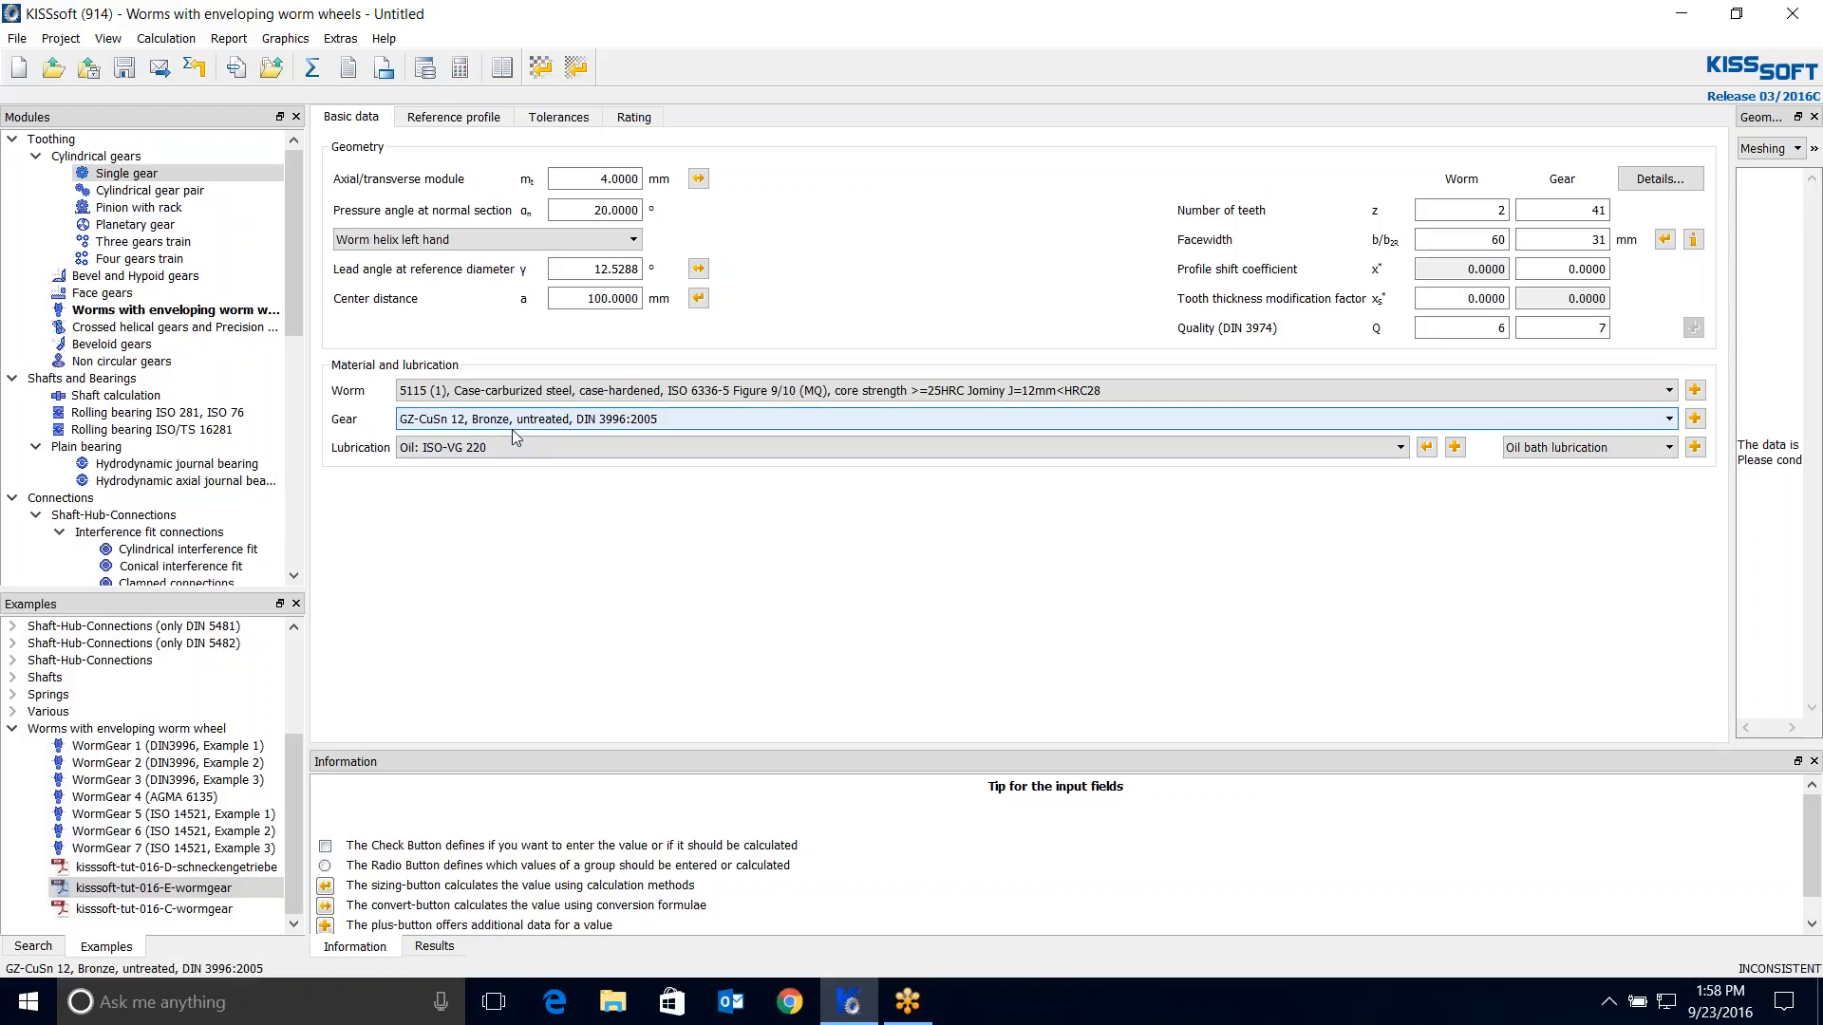
{"action": "left_click", "coordinate": [550, 425]}
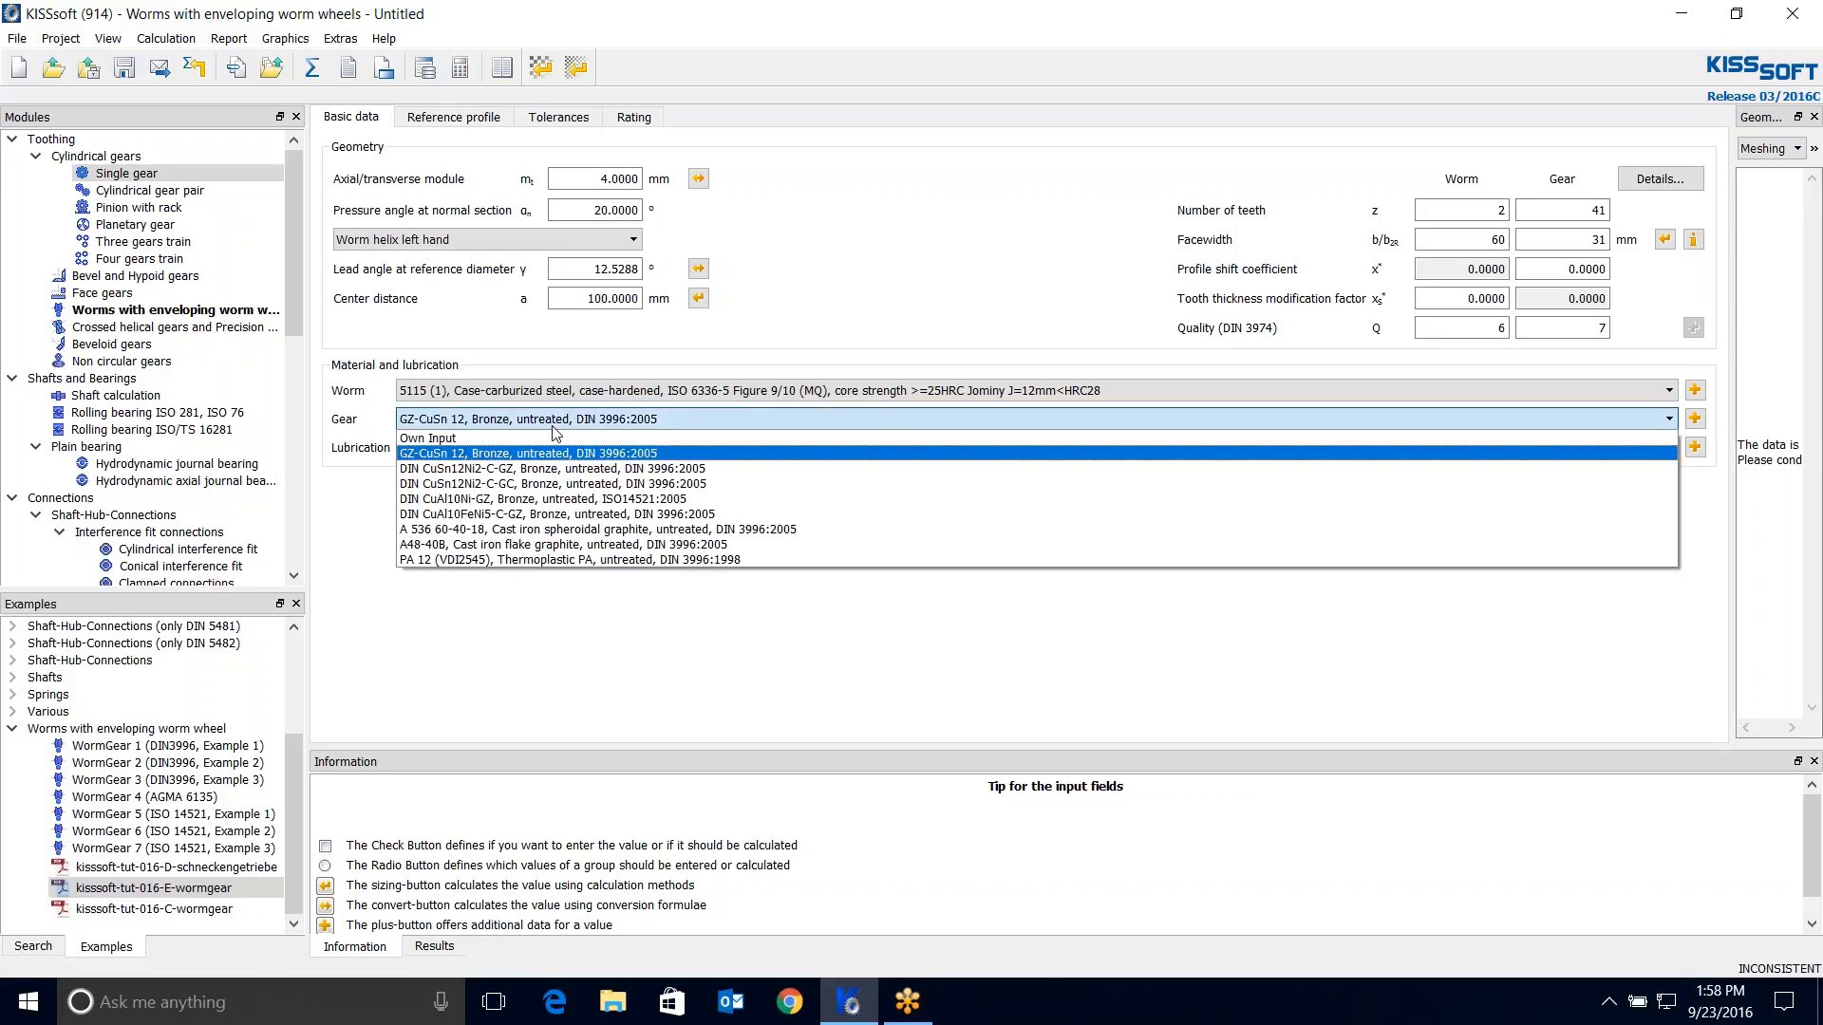
{"action": "left_click", "coordinate": [716, 619]}
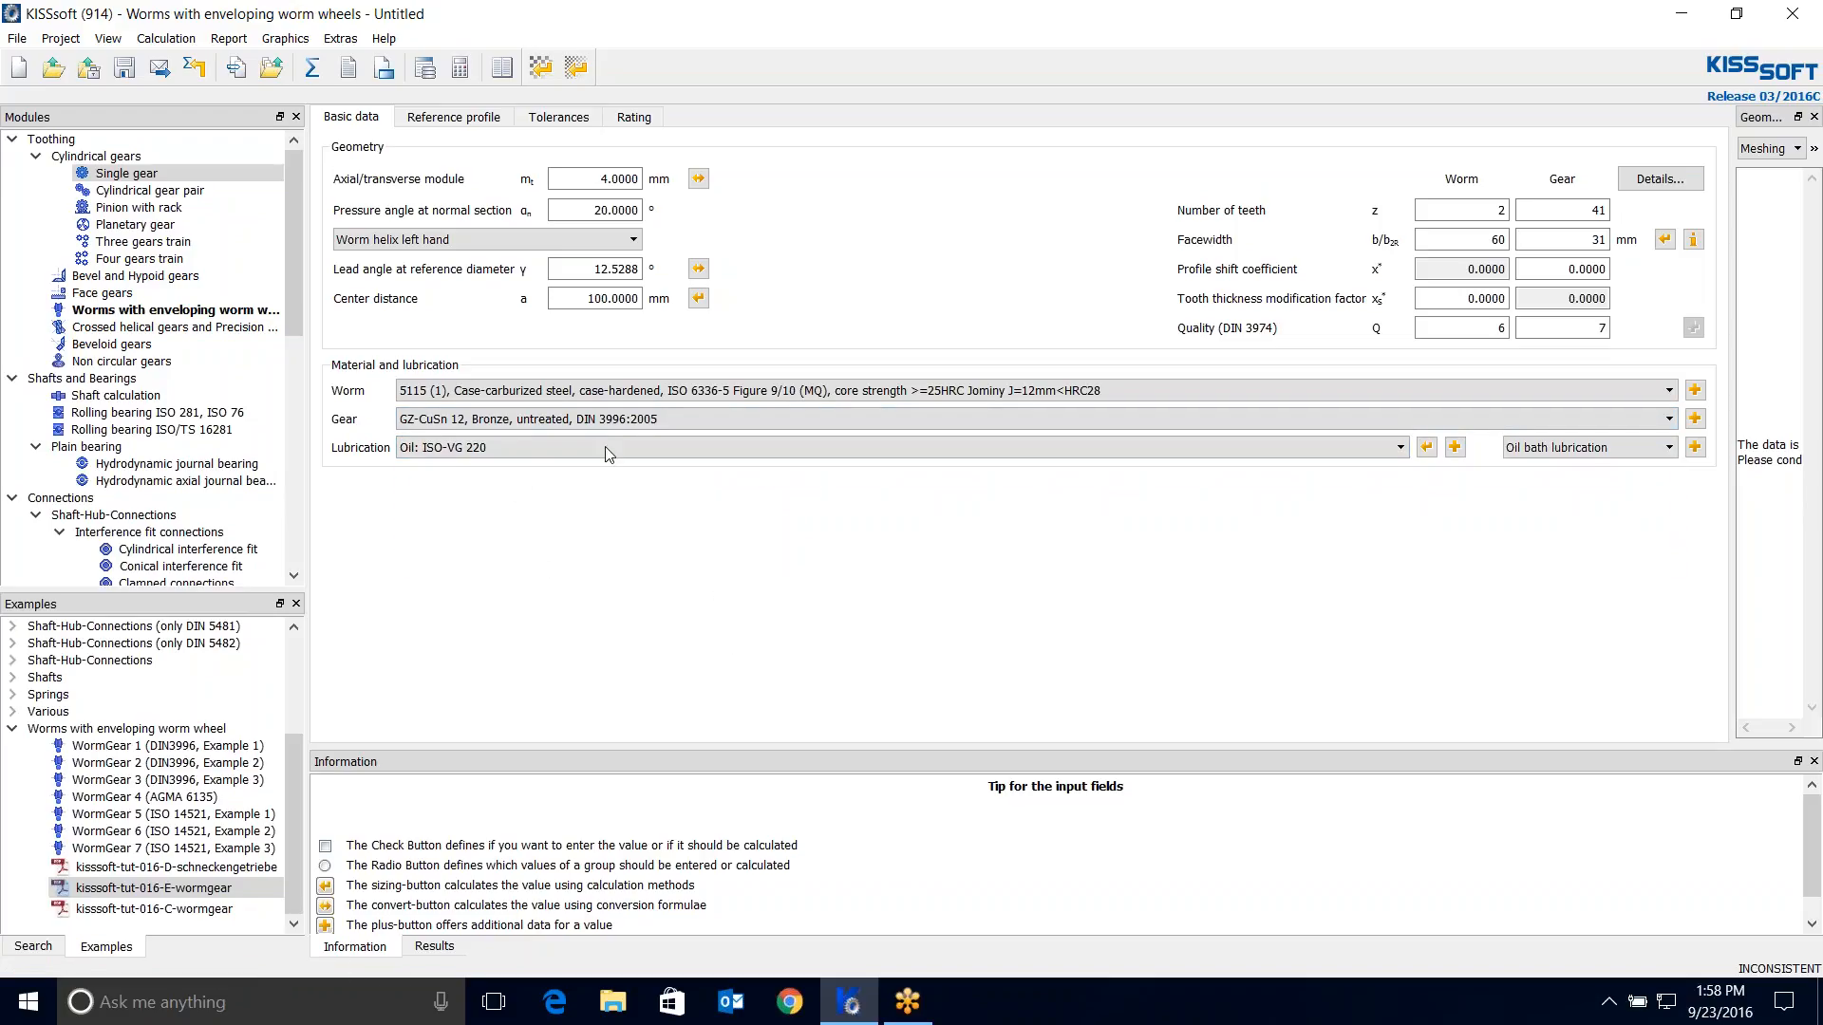
Define the geometry details with flank shape ZI and a gear inner diameter of 134.4 mm.
{"action": "left_click", "coordinate": [1660, 180]}
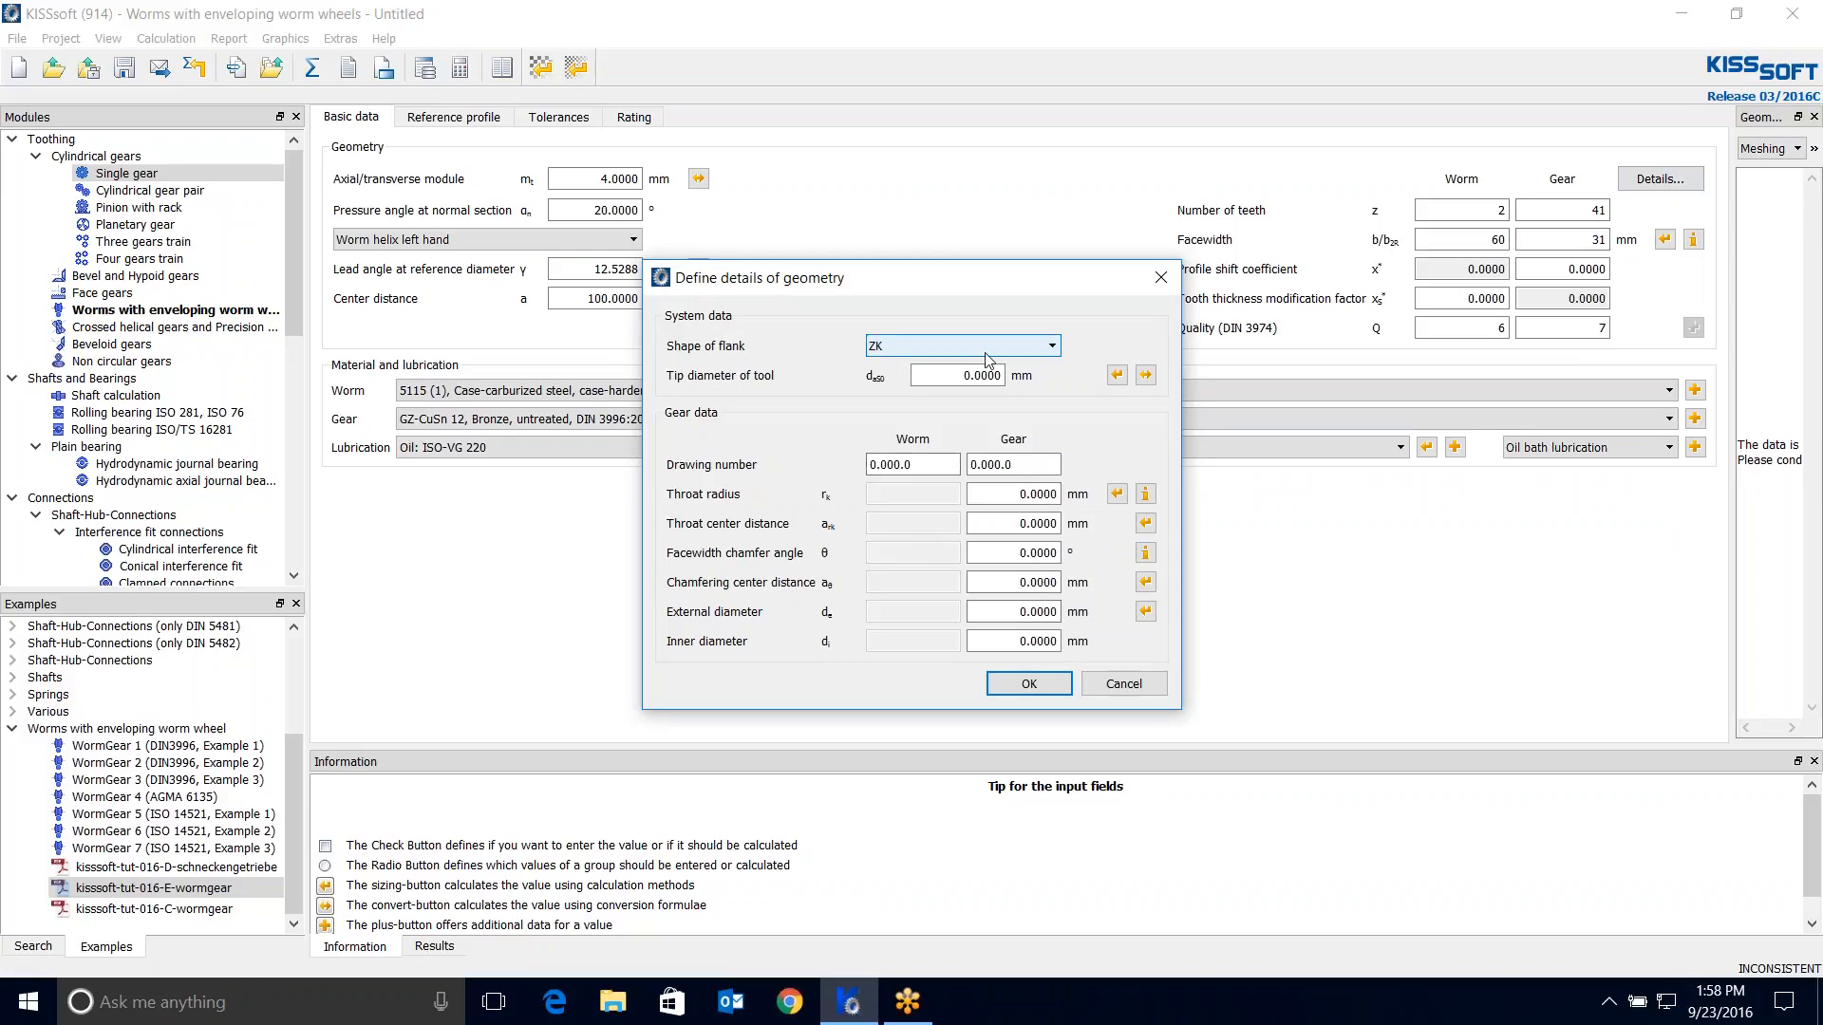
{"action": "left_click", "coordinate": [1044, 349]}
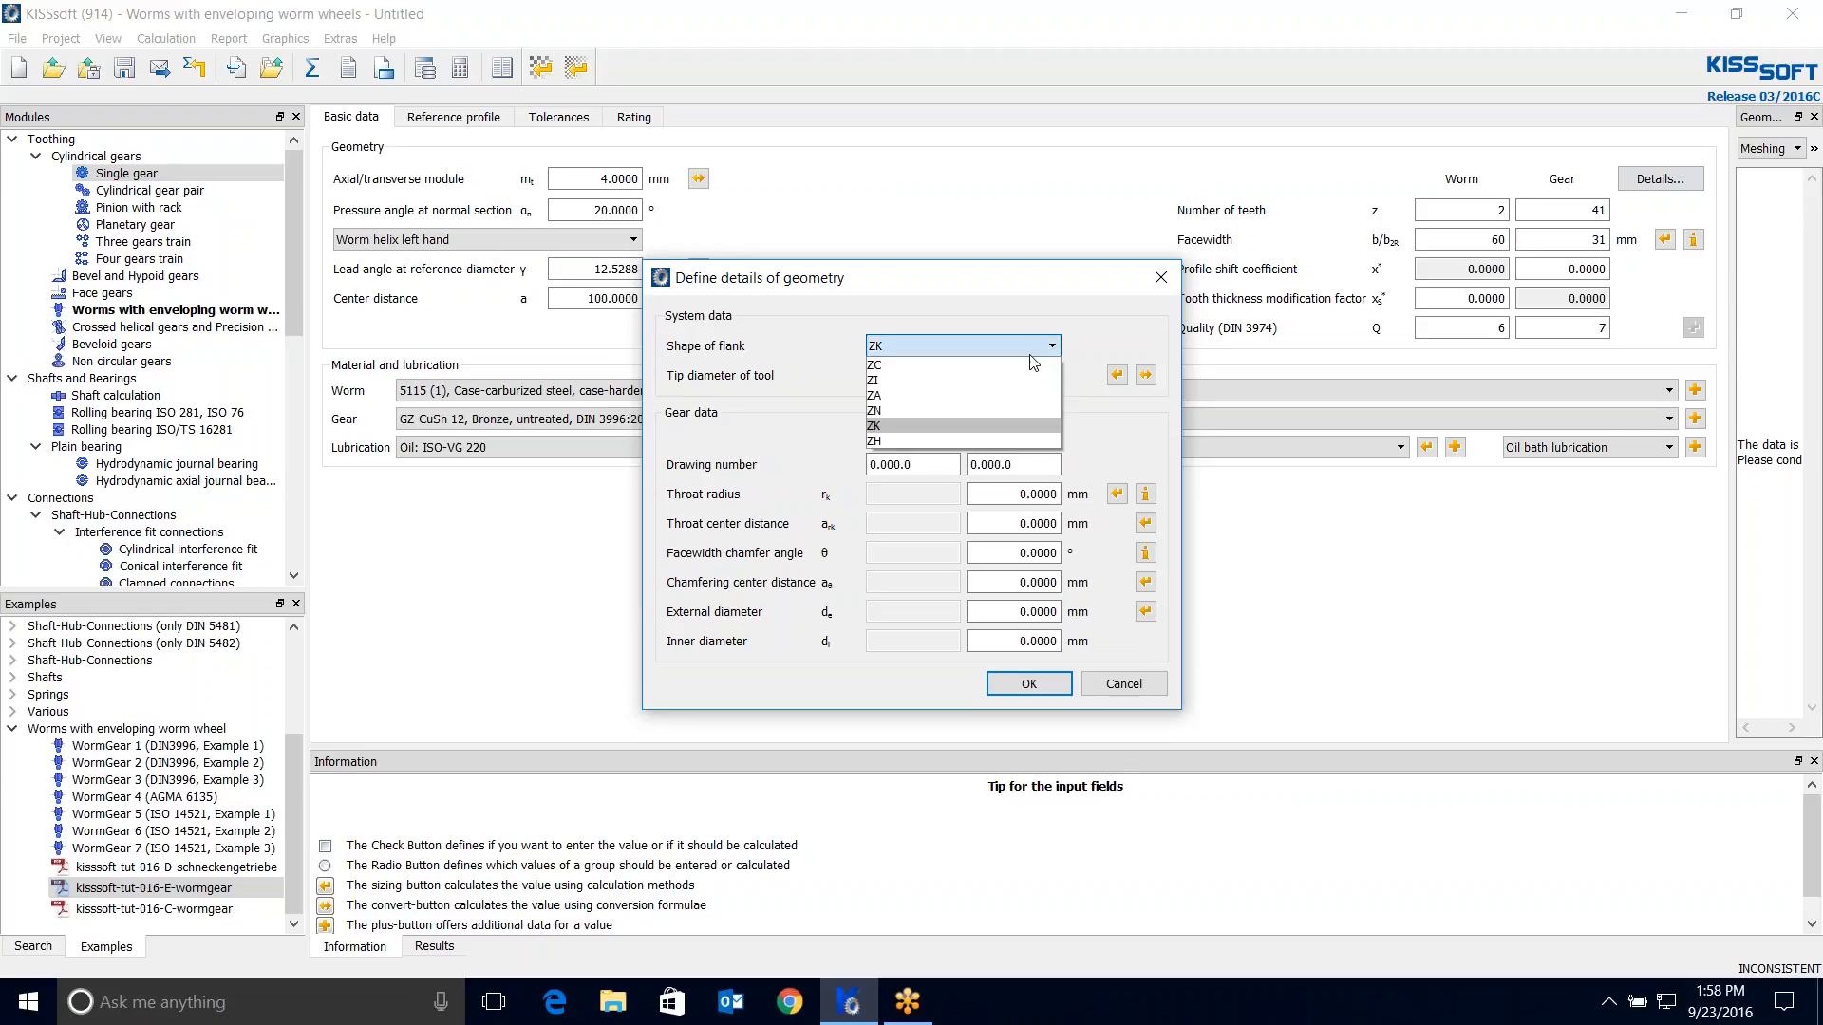
{"action": "left_click", "coordinate": [1011, 382]}
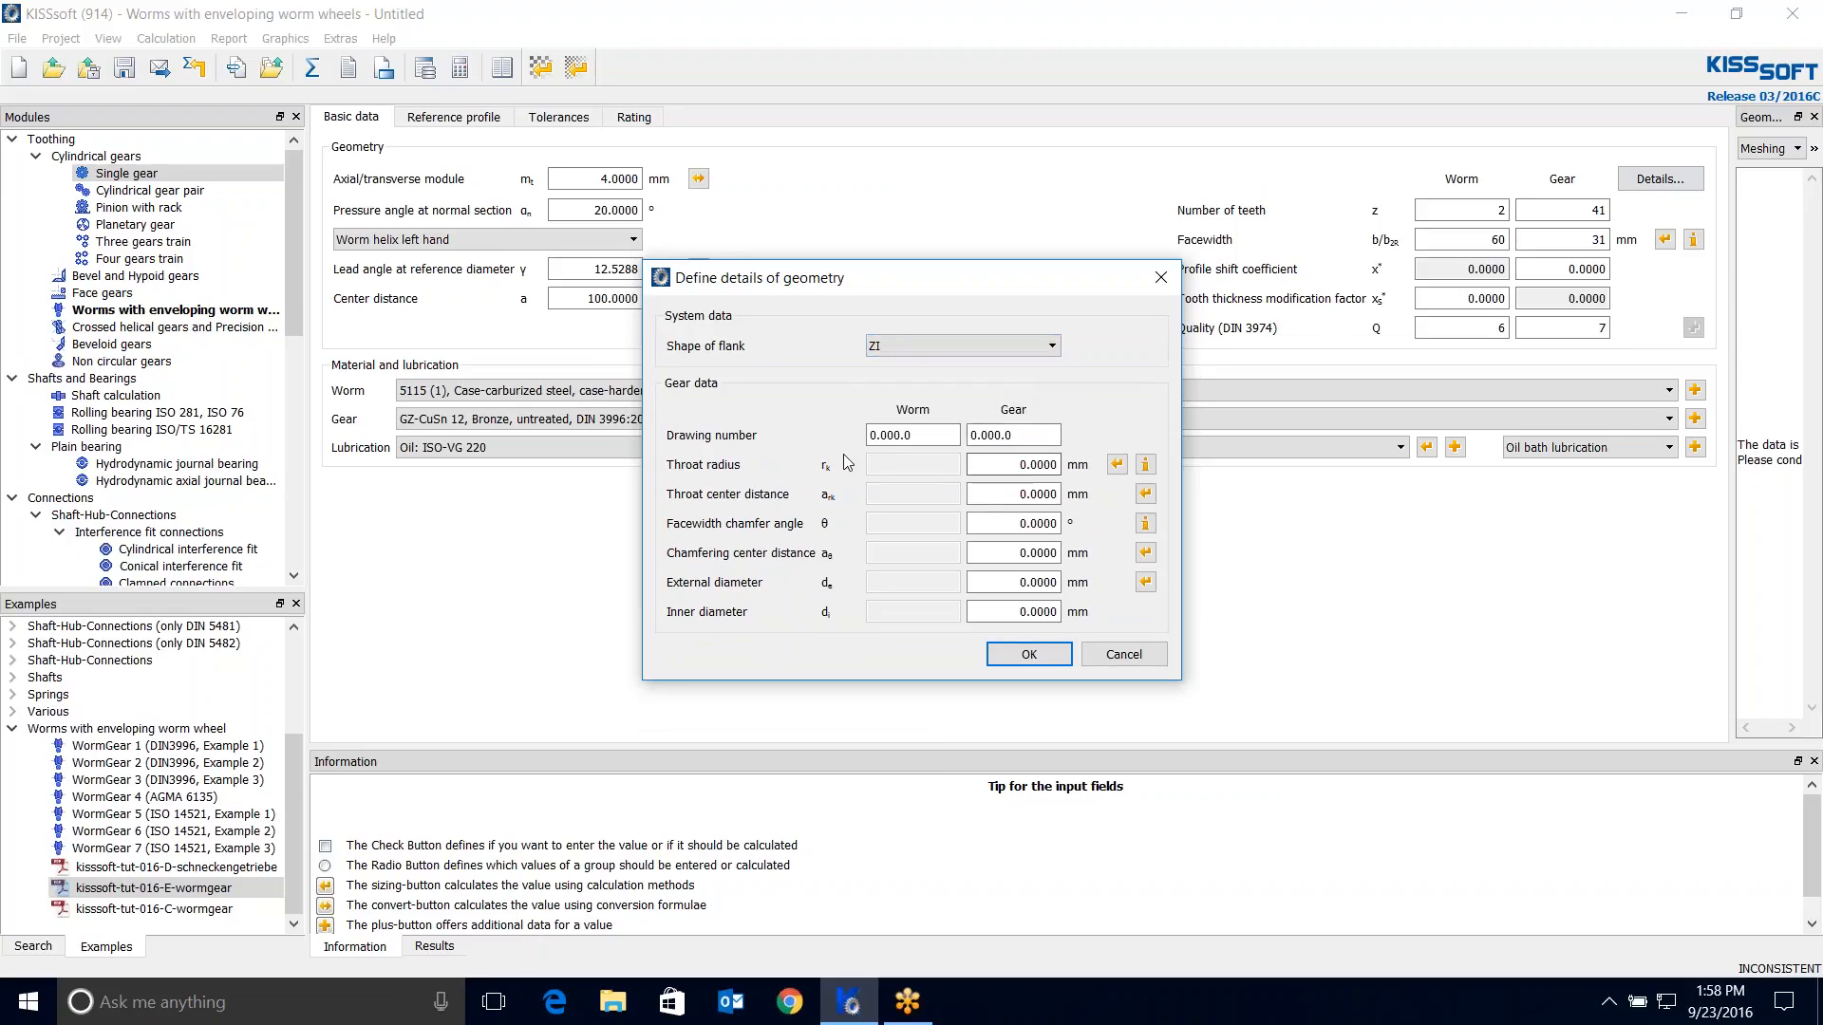
{"action": "double_click", "coordinate": [1016, 612]}
{"action": "type", "text": "134.4"}
{"action": "left_click", "coordinate": [1029, 654]}
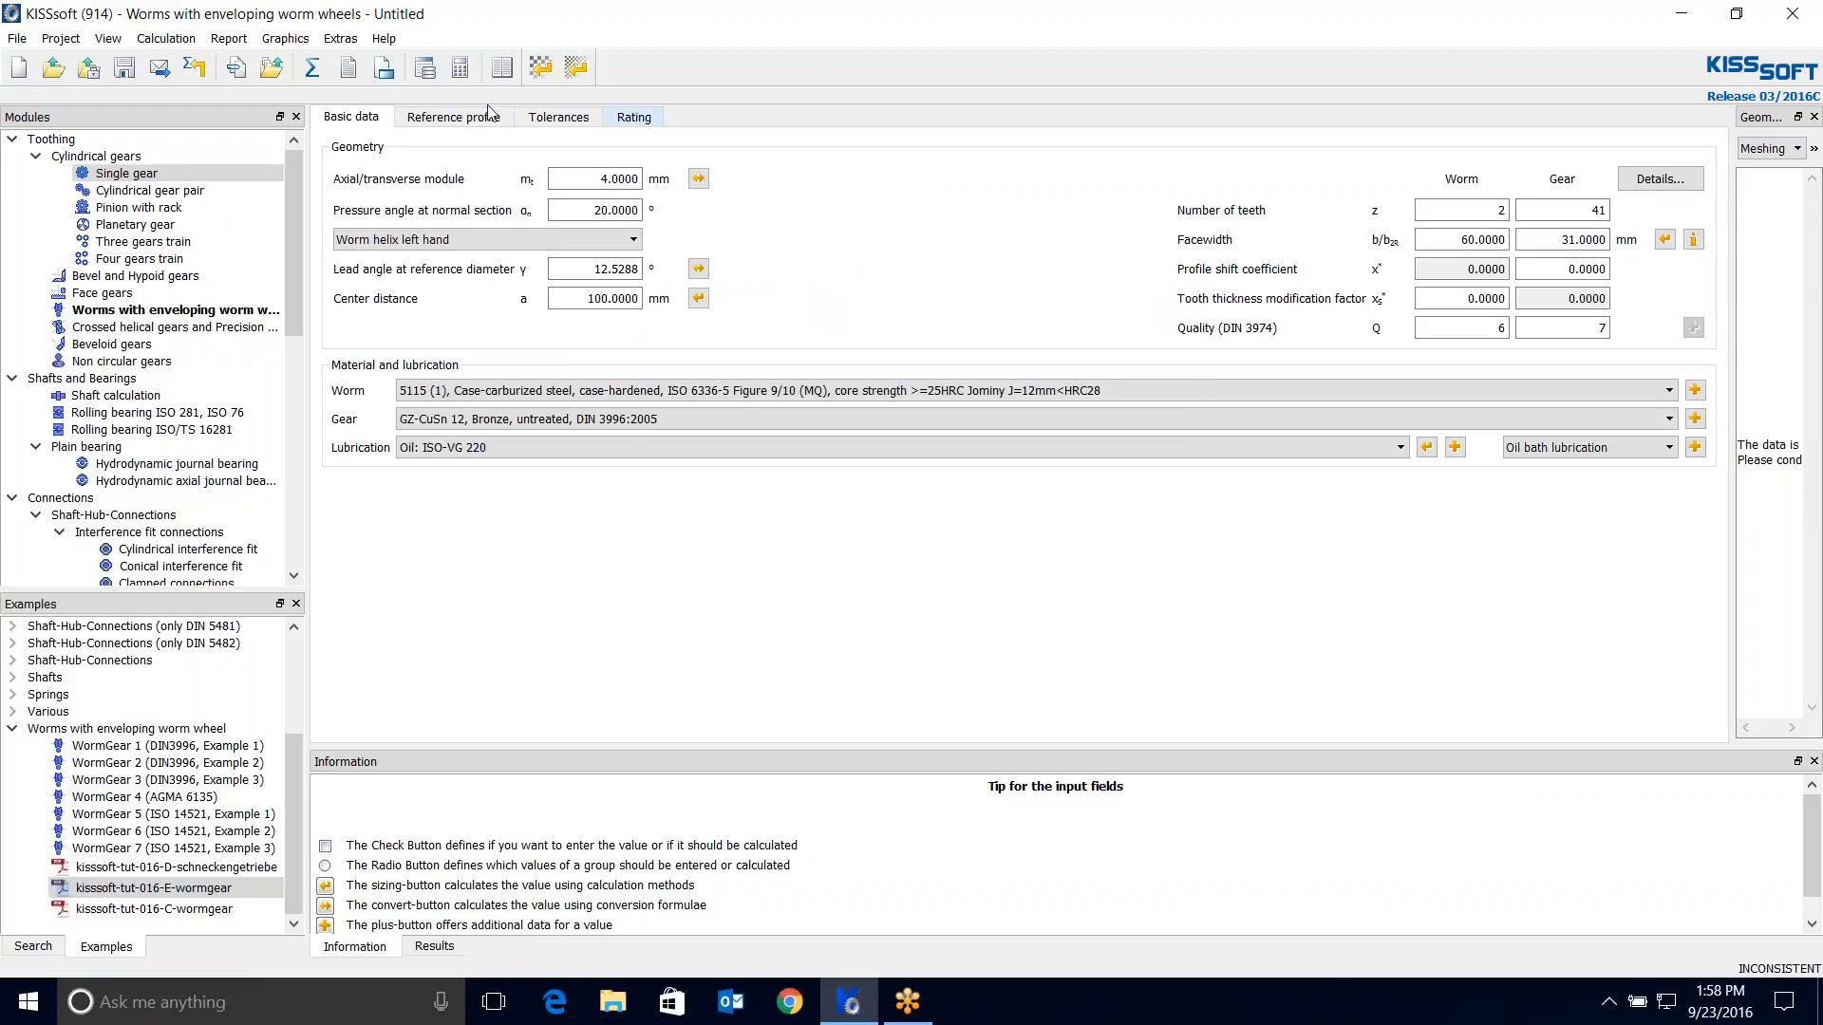
Deactivate the Rating part of the calculation and run the calculation for the worm gear geometry.
{"action": "left_click", "coordinate": [167, 38]}
{"action": "left_click", "coordinate": [173, 117]}
{"action": "left_click", "coordinate": [312, 67]}
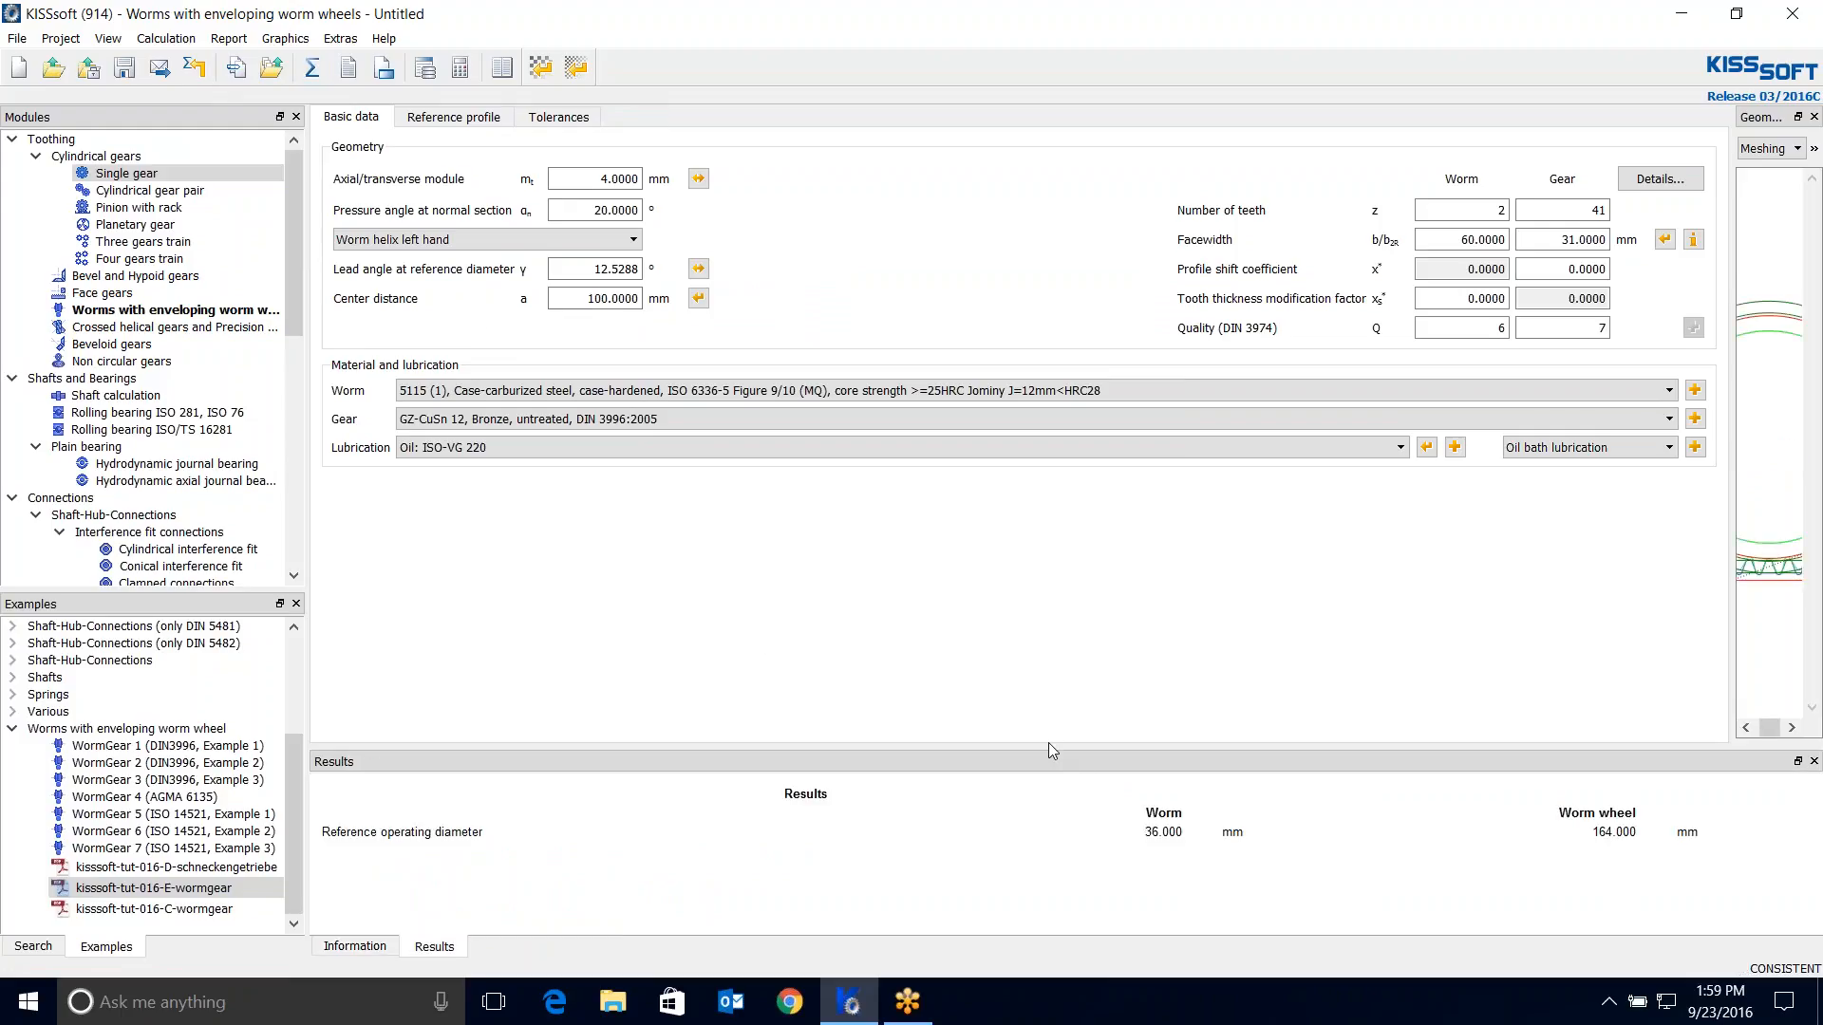
Enlarge the results area and widen the 2D geometry view of the meshing.
{"action": "left_click_drag", "start_coordinate": [1048, 742], "coordinate": [1058, 560]}
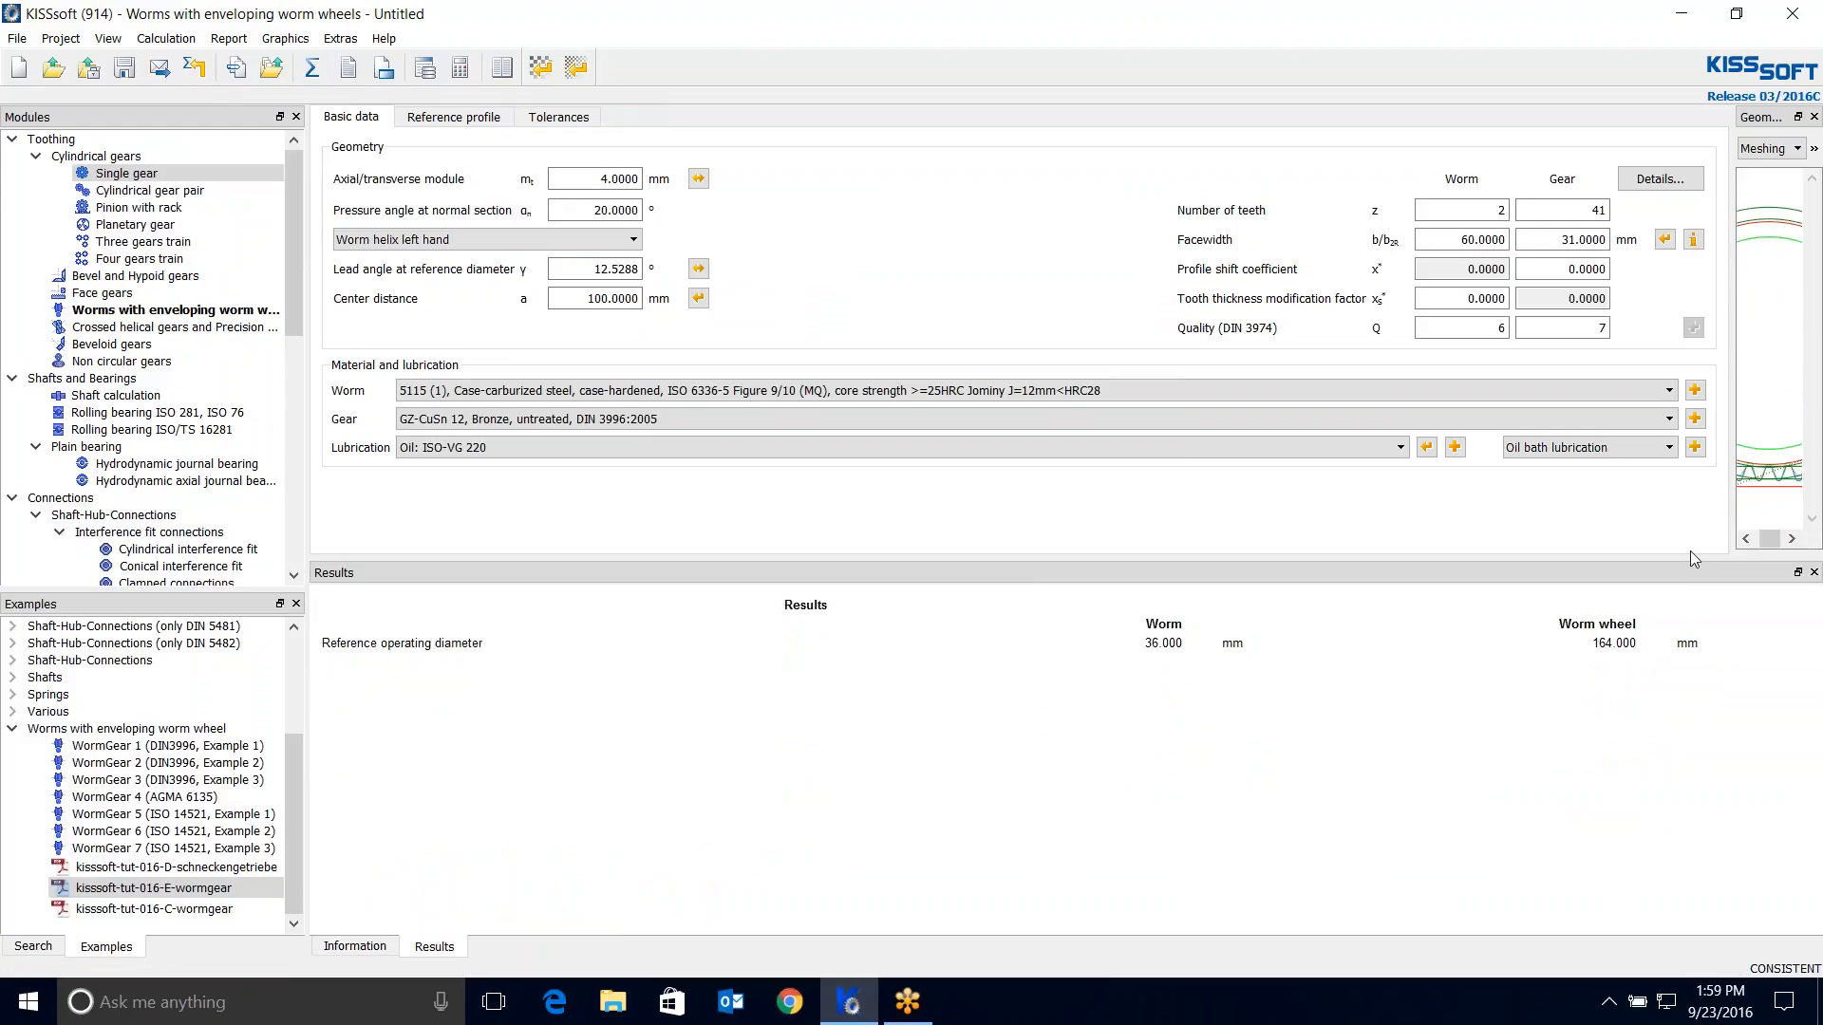
{"action": "left_click_drag", "start_coordinate": [1733, 525], "coordinate": [1337, 510]}
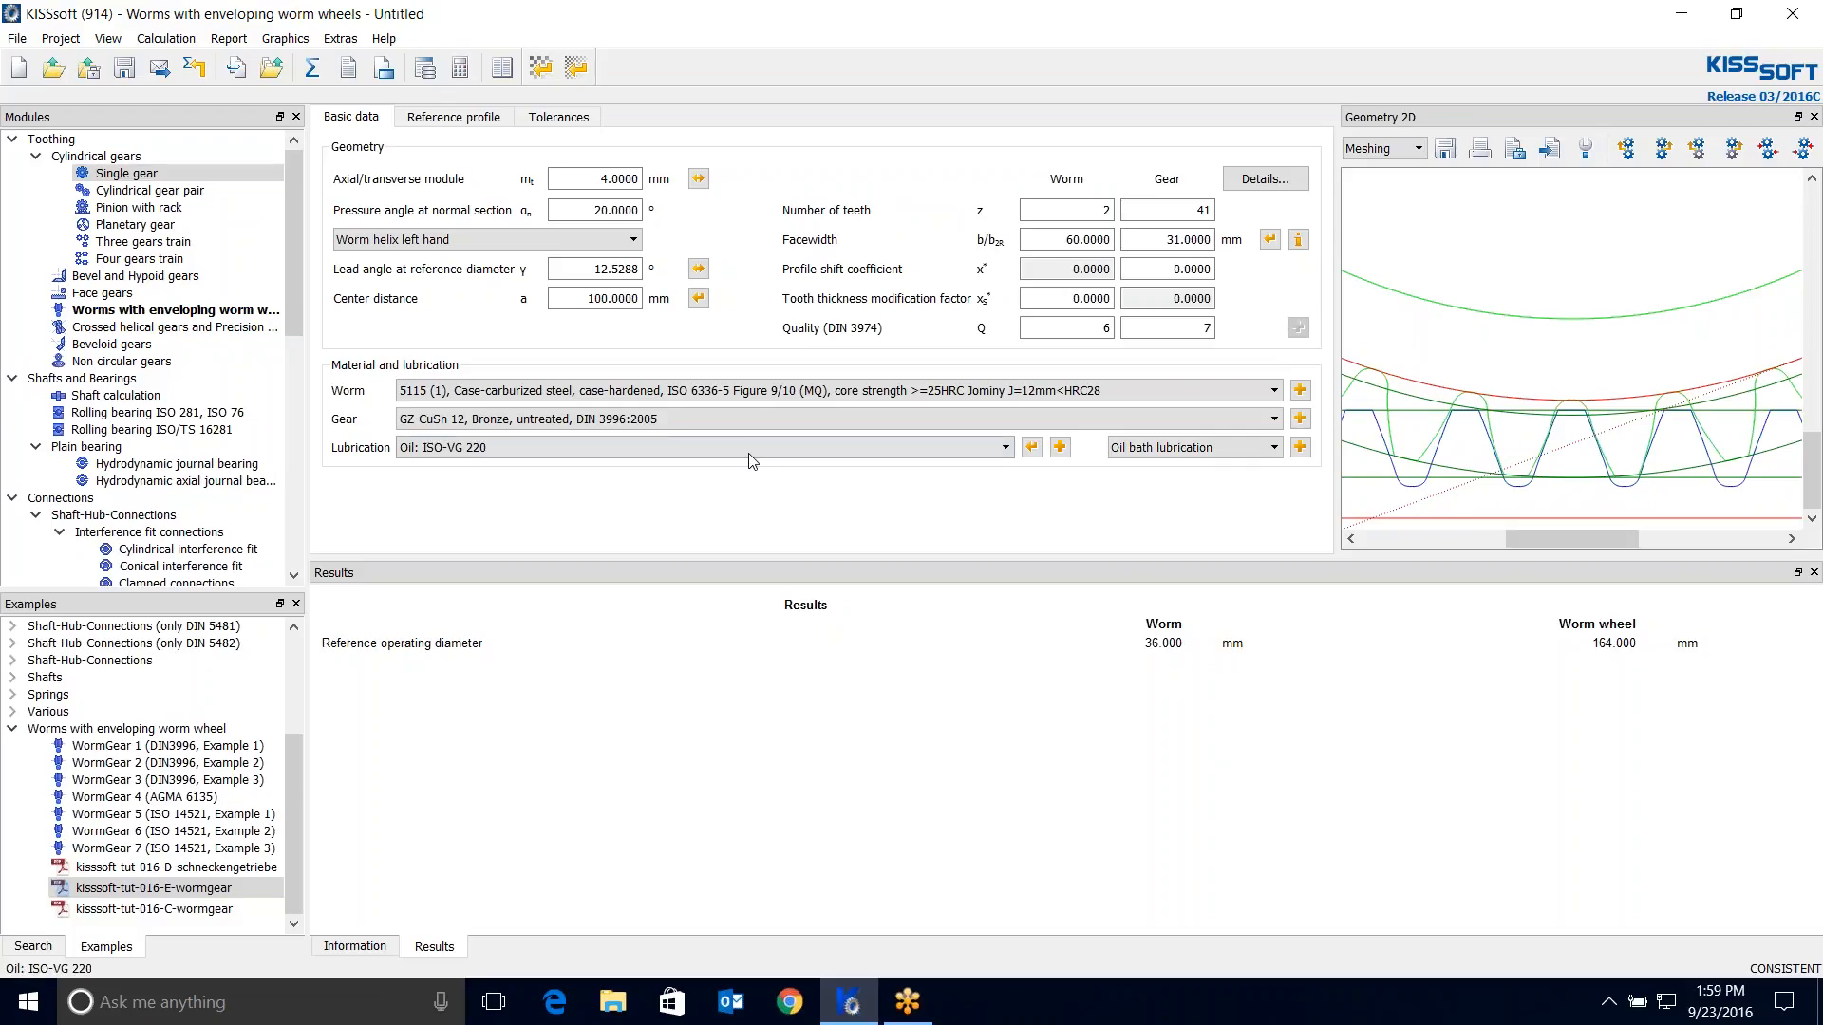
Switch the worm's reference profile to Own Input and set its root radius coefficient to 0.2.
{"action": "left_click", "coordinate": [465, 118]}
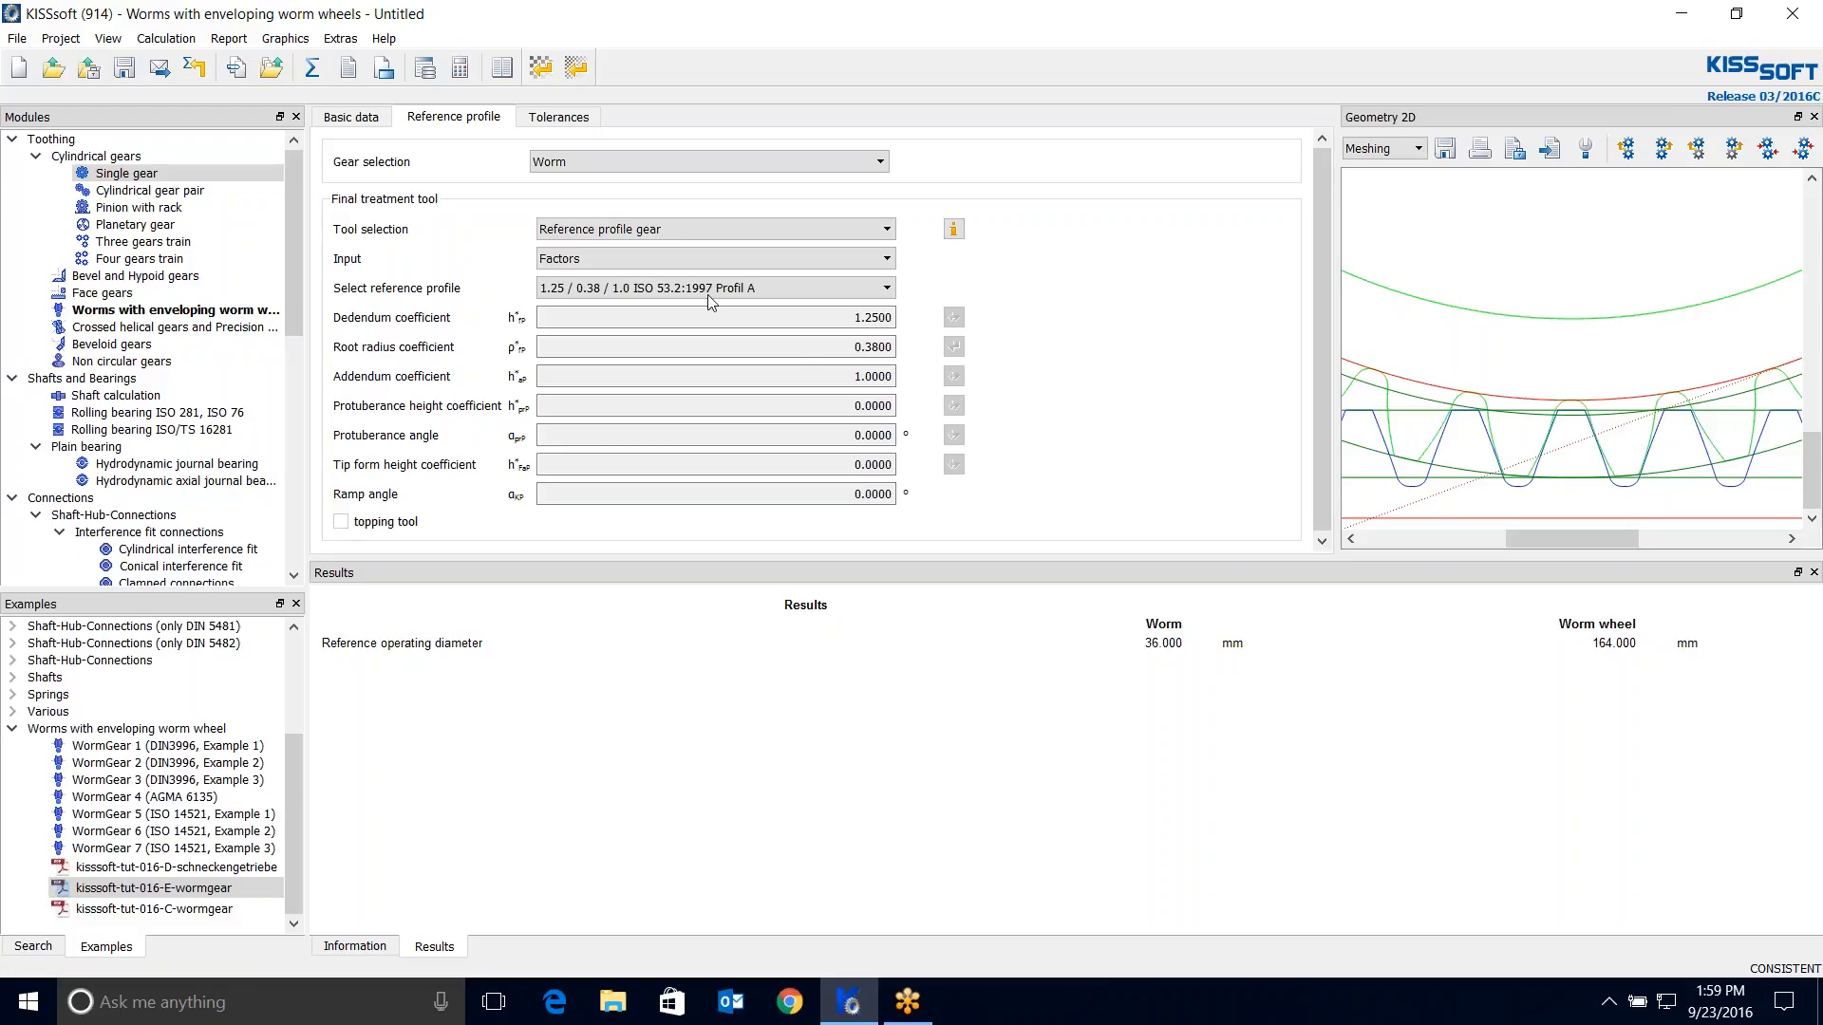
{"action": "left_click", "coordinate": [635, 290]}
{"action": "left_click", "coordinate": [648, 309]}
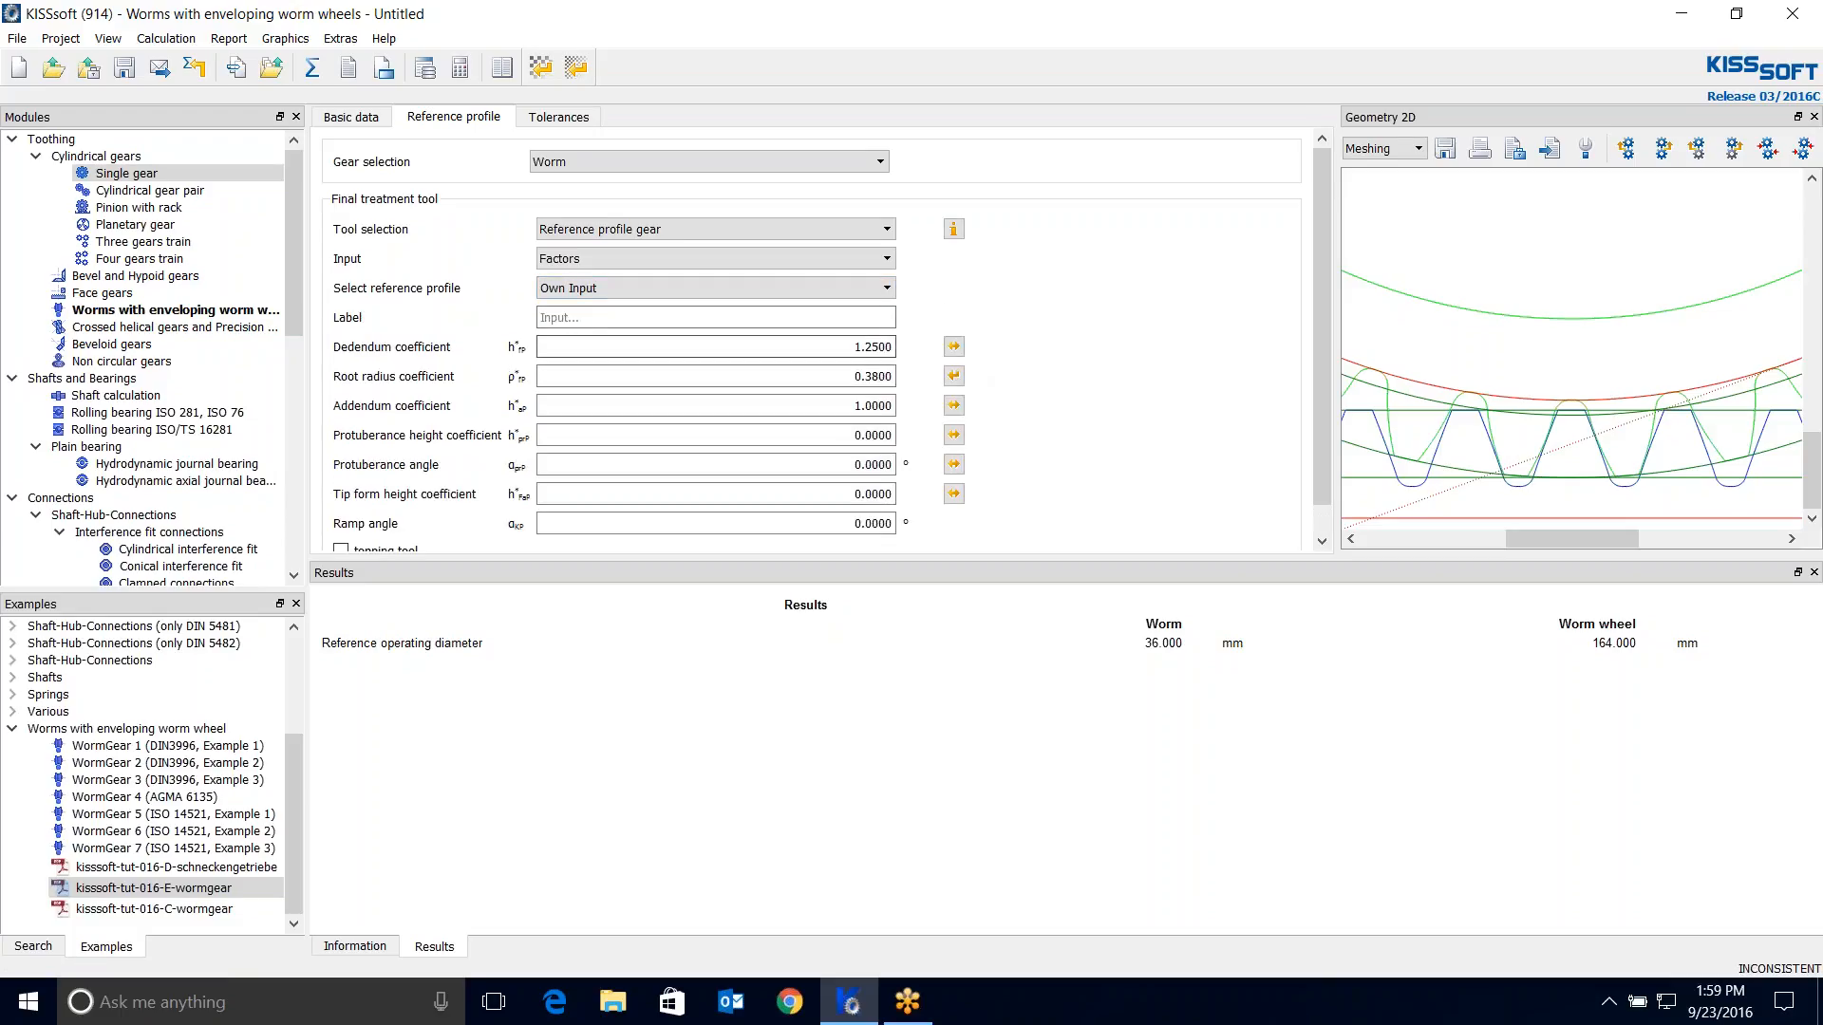
{"action": "double_click", "coordinate": [872, 376]}
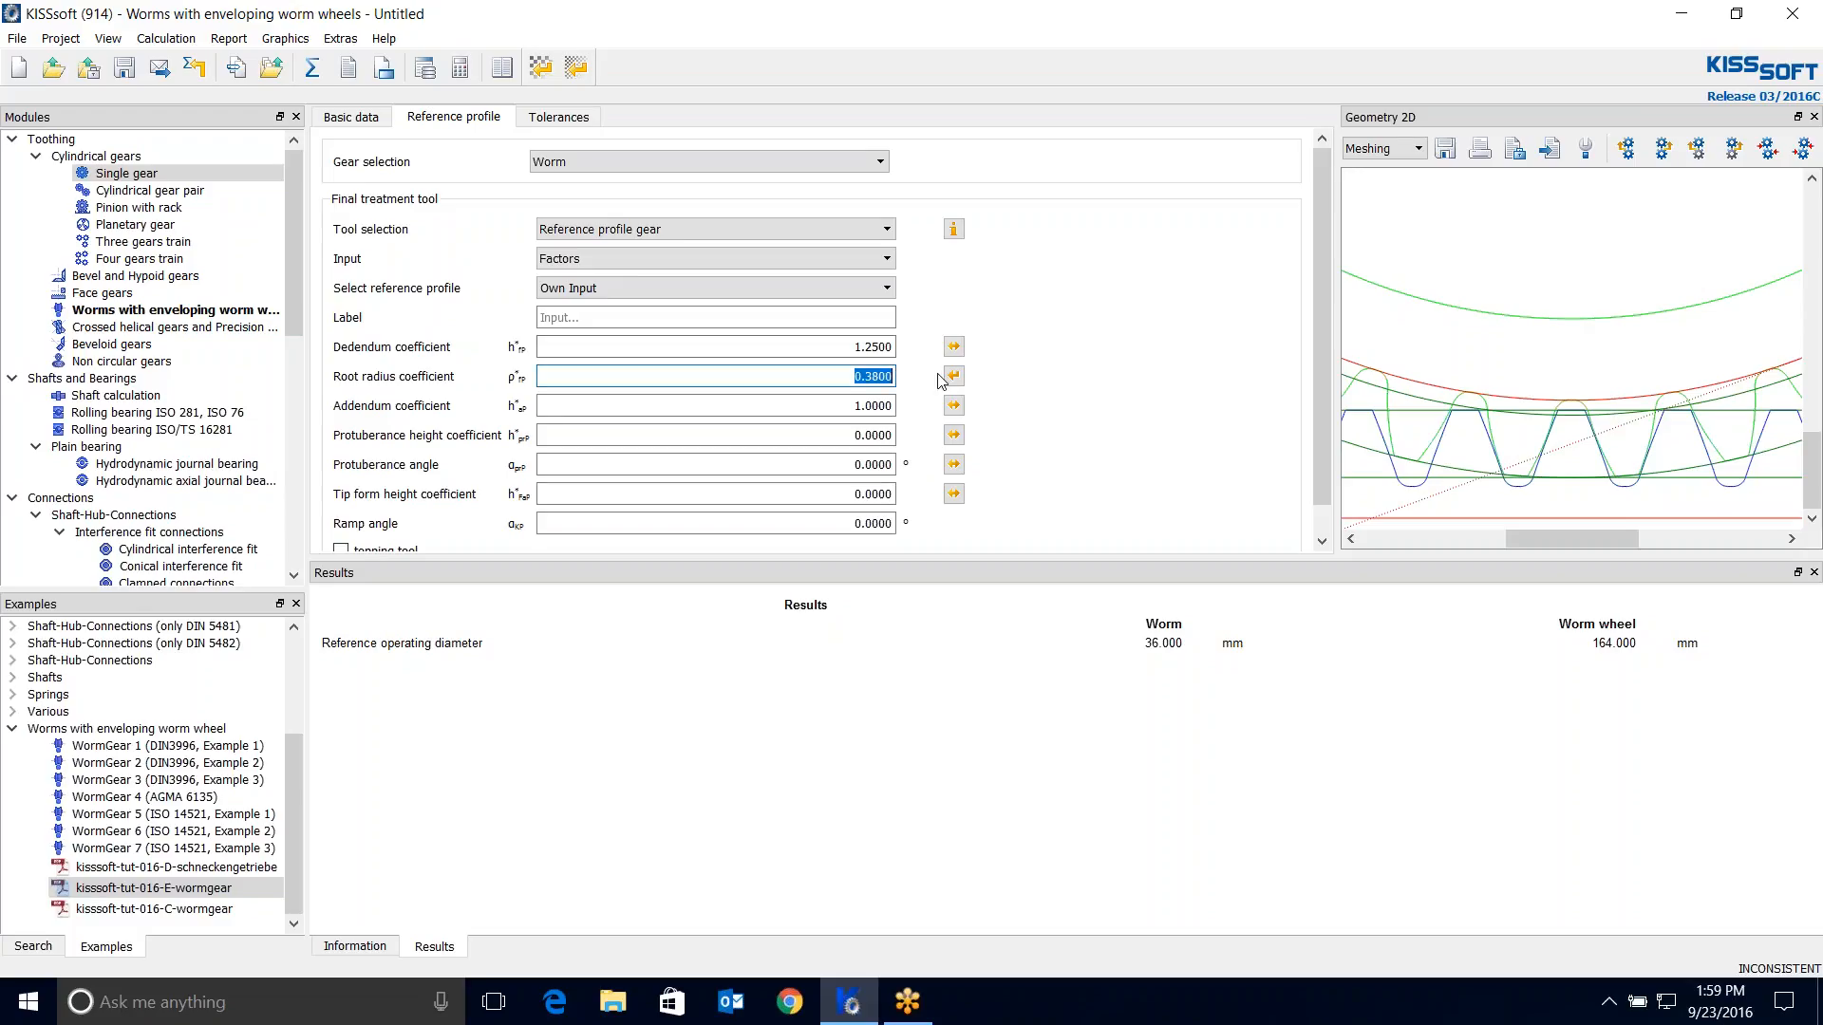
{"action": "type", "text": "0.2"}
{"action": "left_click", "coordinate": [953, 348]}
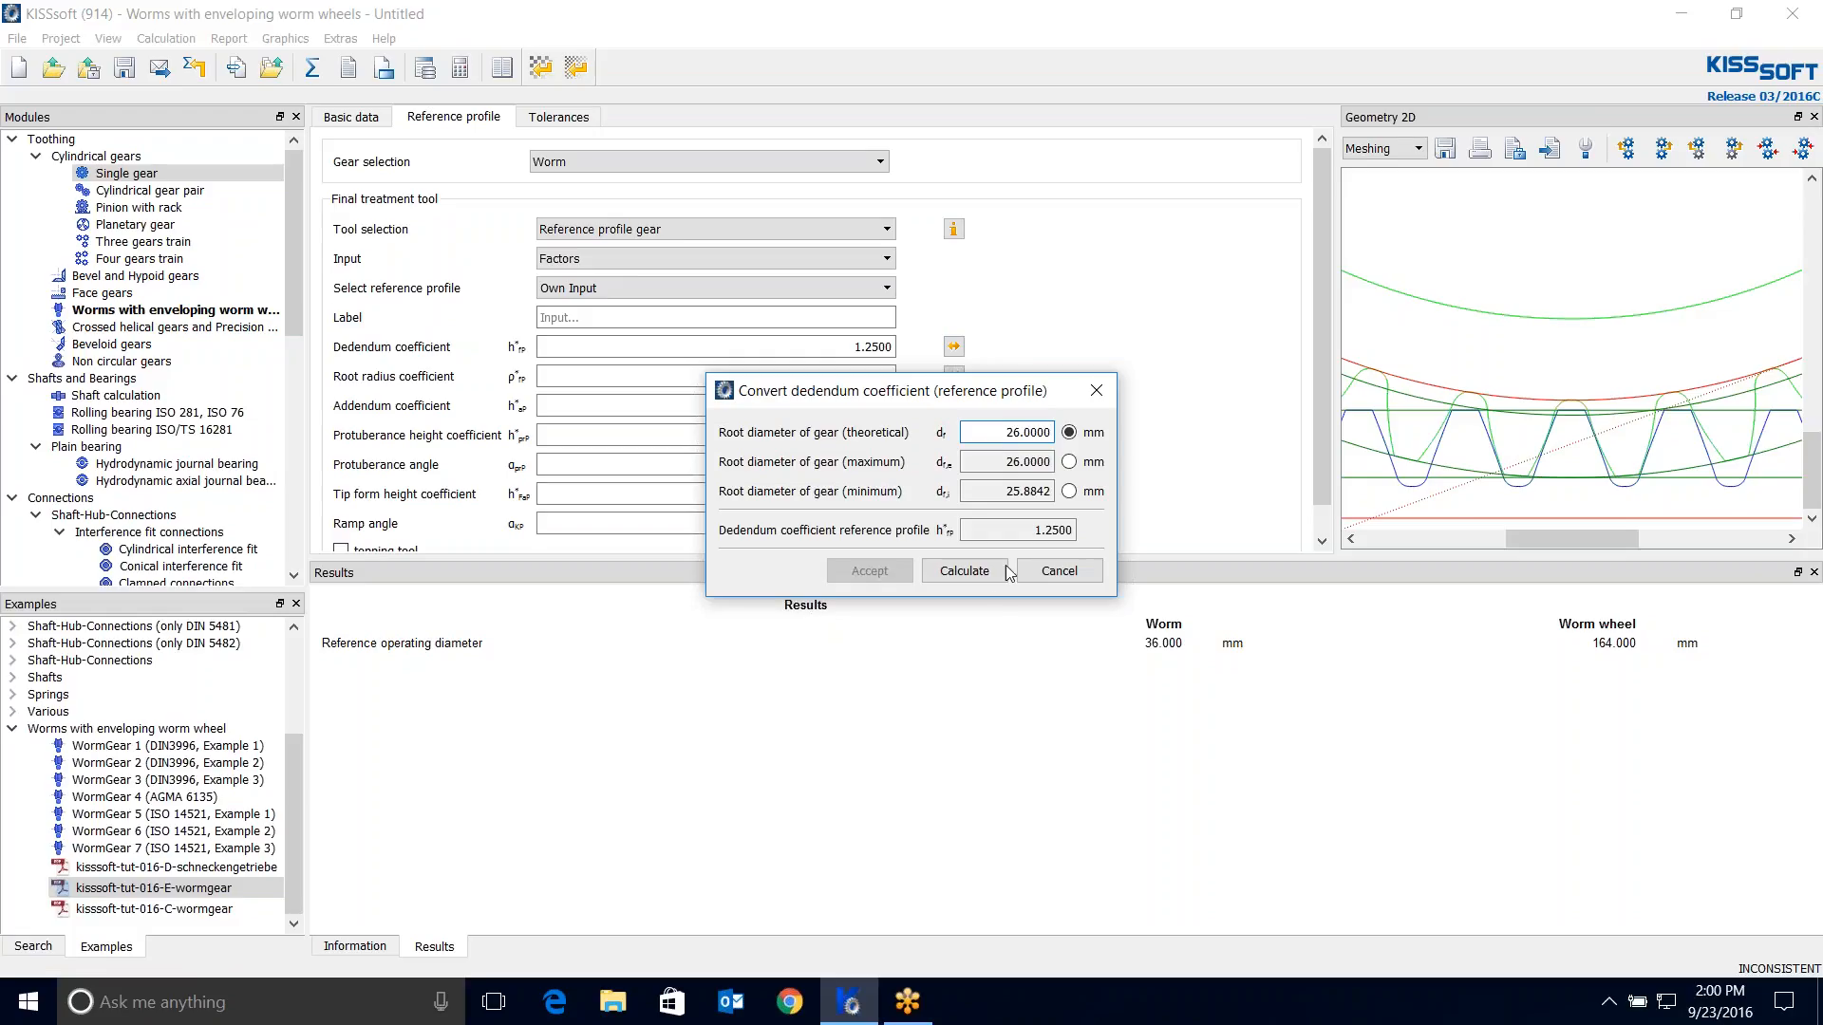
{"action": "left_click", "coordinate": [964, 571]}
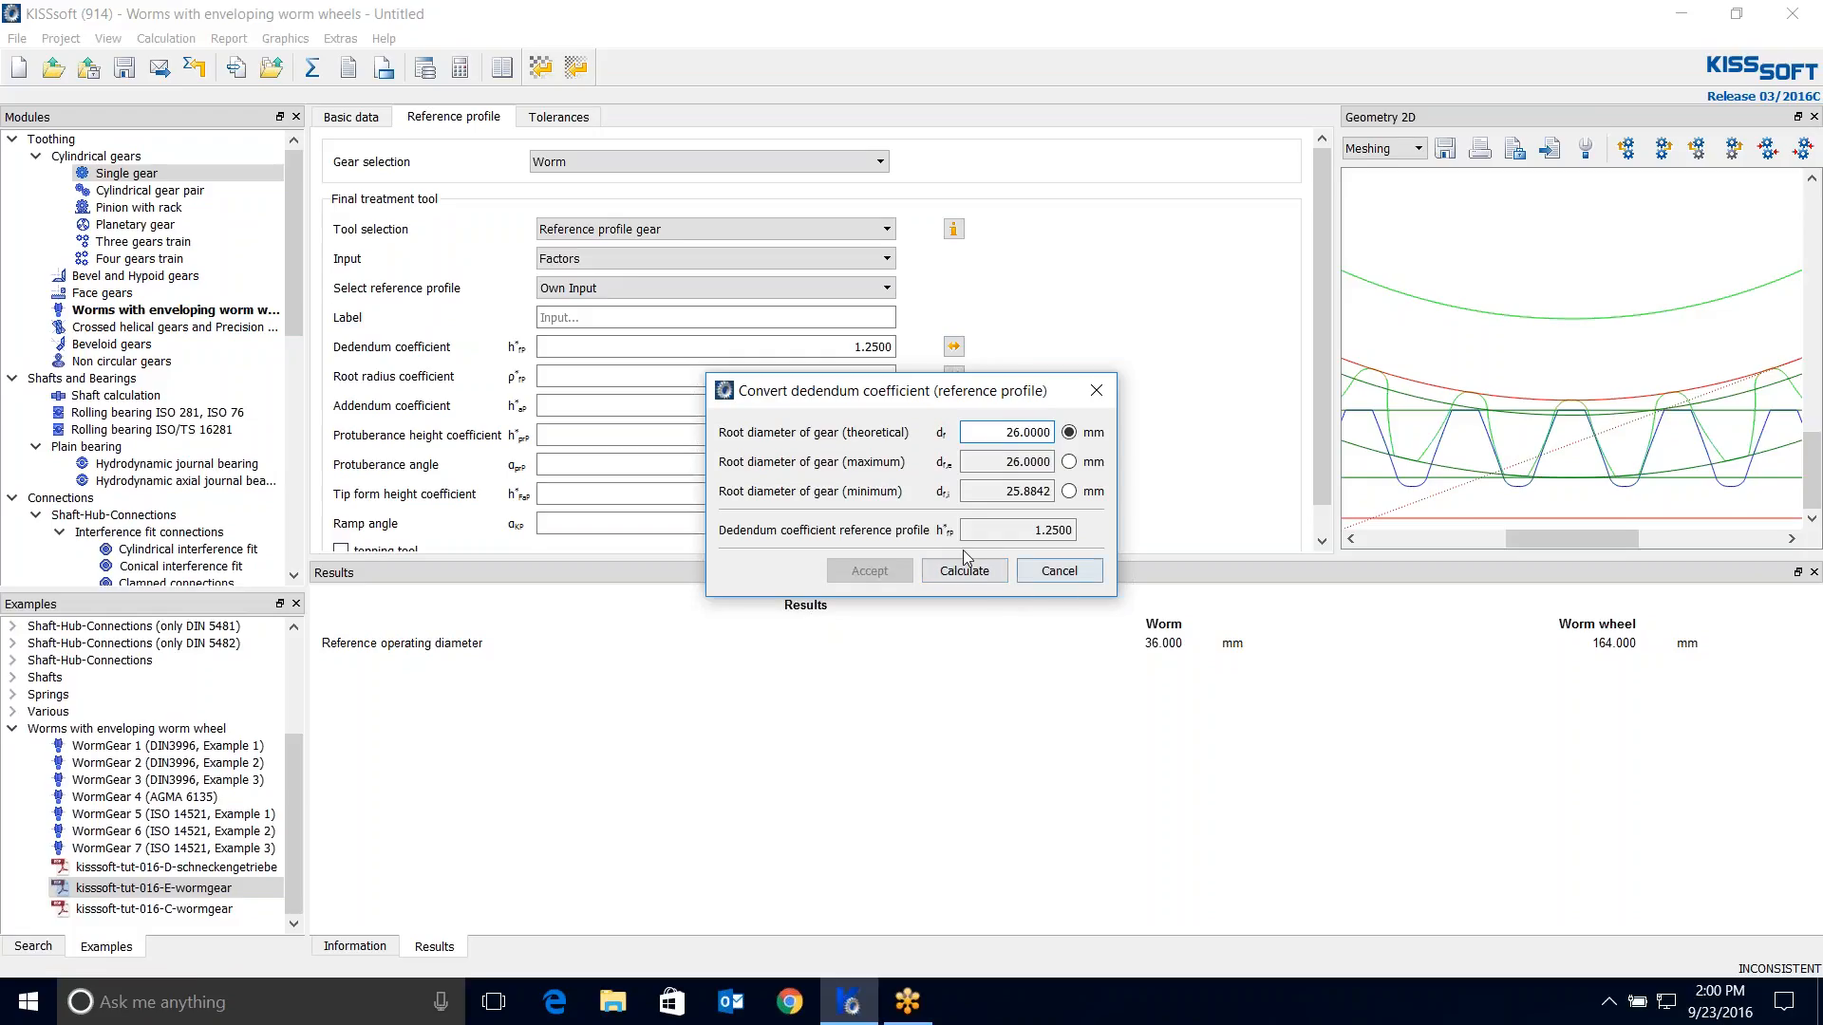
{"action": "left_click", "coordinate": [1025, 577]}
Calculate the worm's addendum coefficient from the theoretical tip diameter of 44 mm and accept it.
{"action": "left_click", "coordinate": [954, 407]}
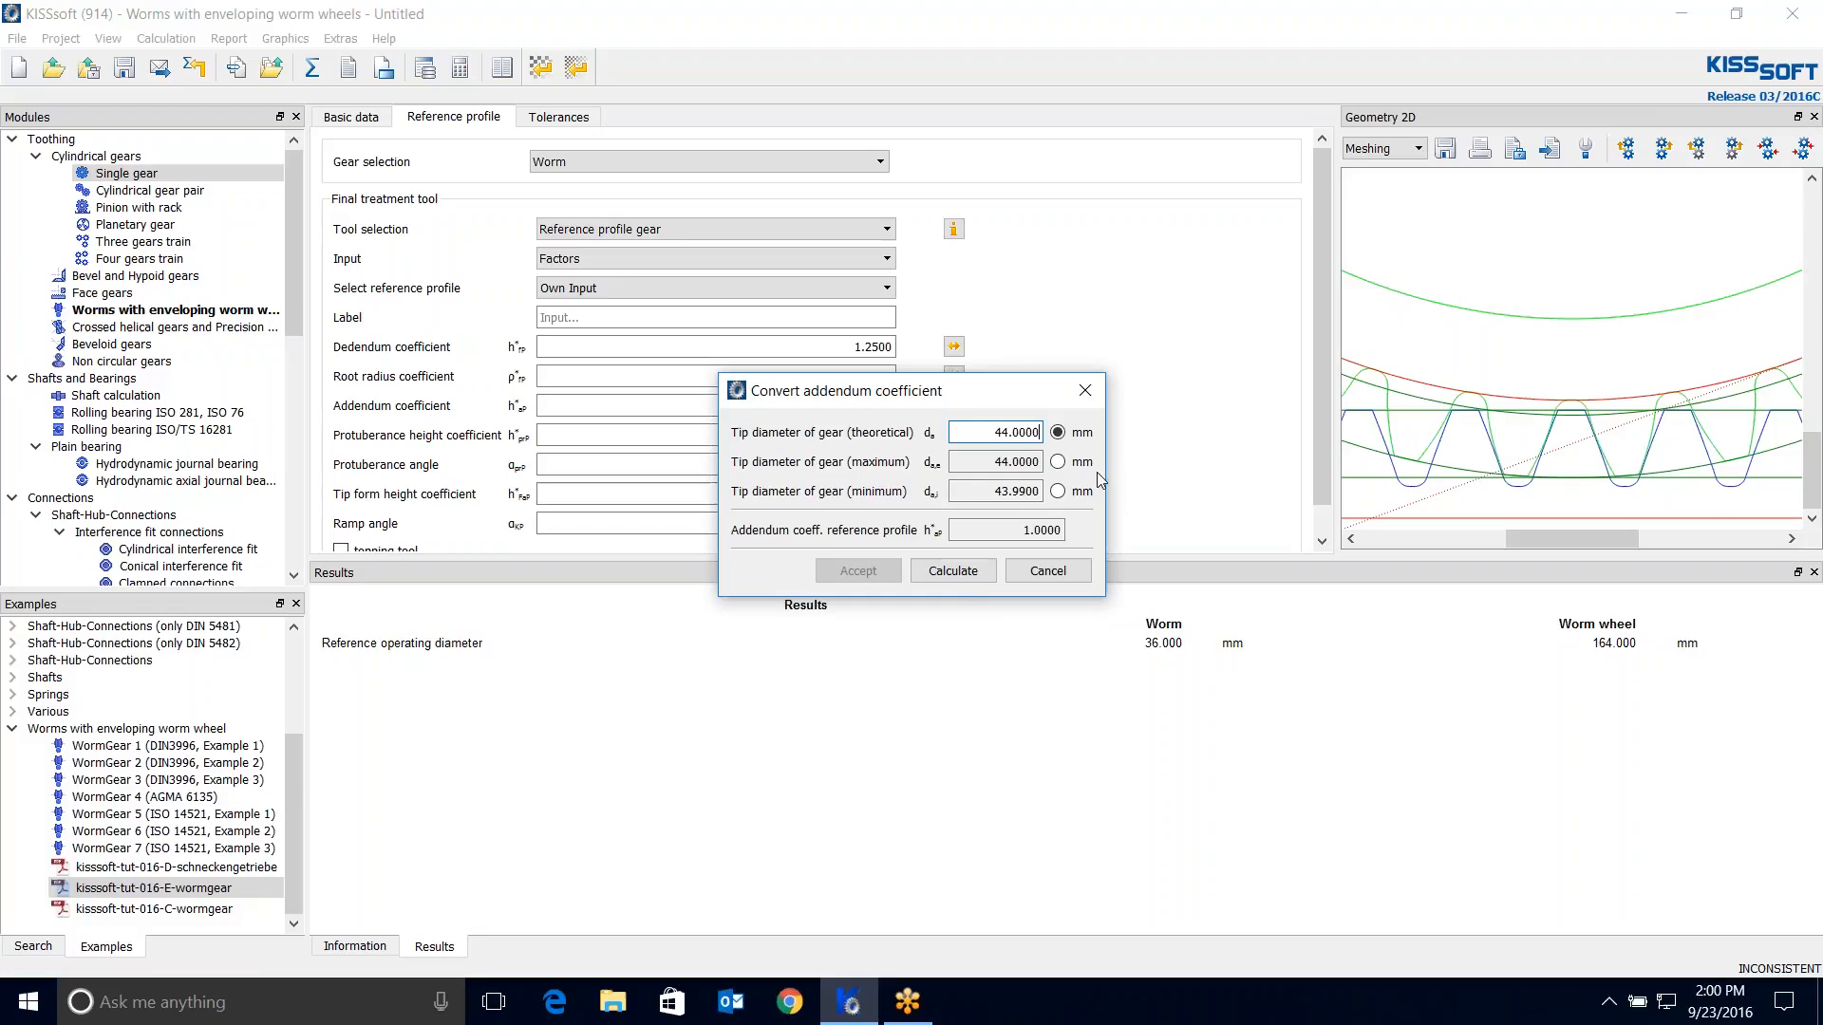
{"action": "left_click", "coordinate": [940, 571]}
{"action": "left_click", "coordinate": [858, 571]}
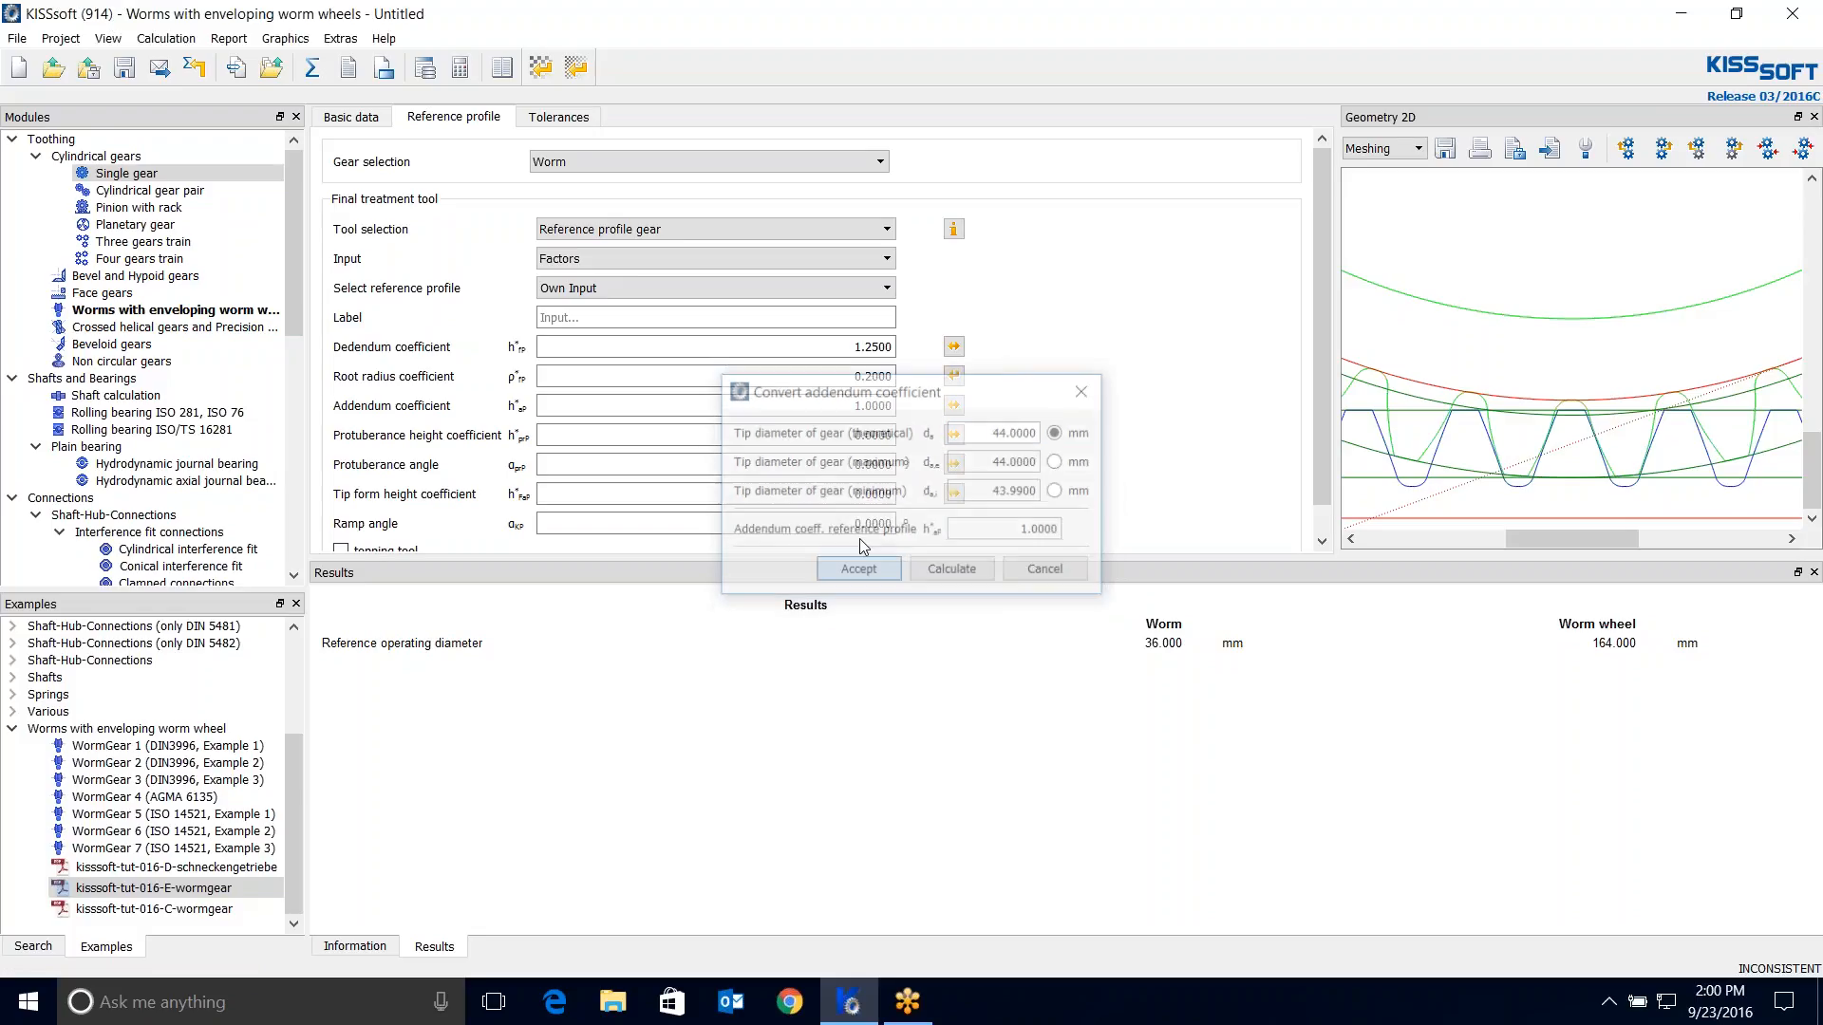
Convert the worm's dedendum coefficient from a theoretical root diameter of 26.4 mm and accept it.
{"action": "left_click", "coordinate": [954, 348]}
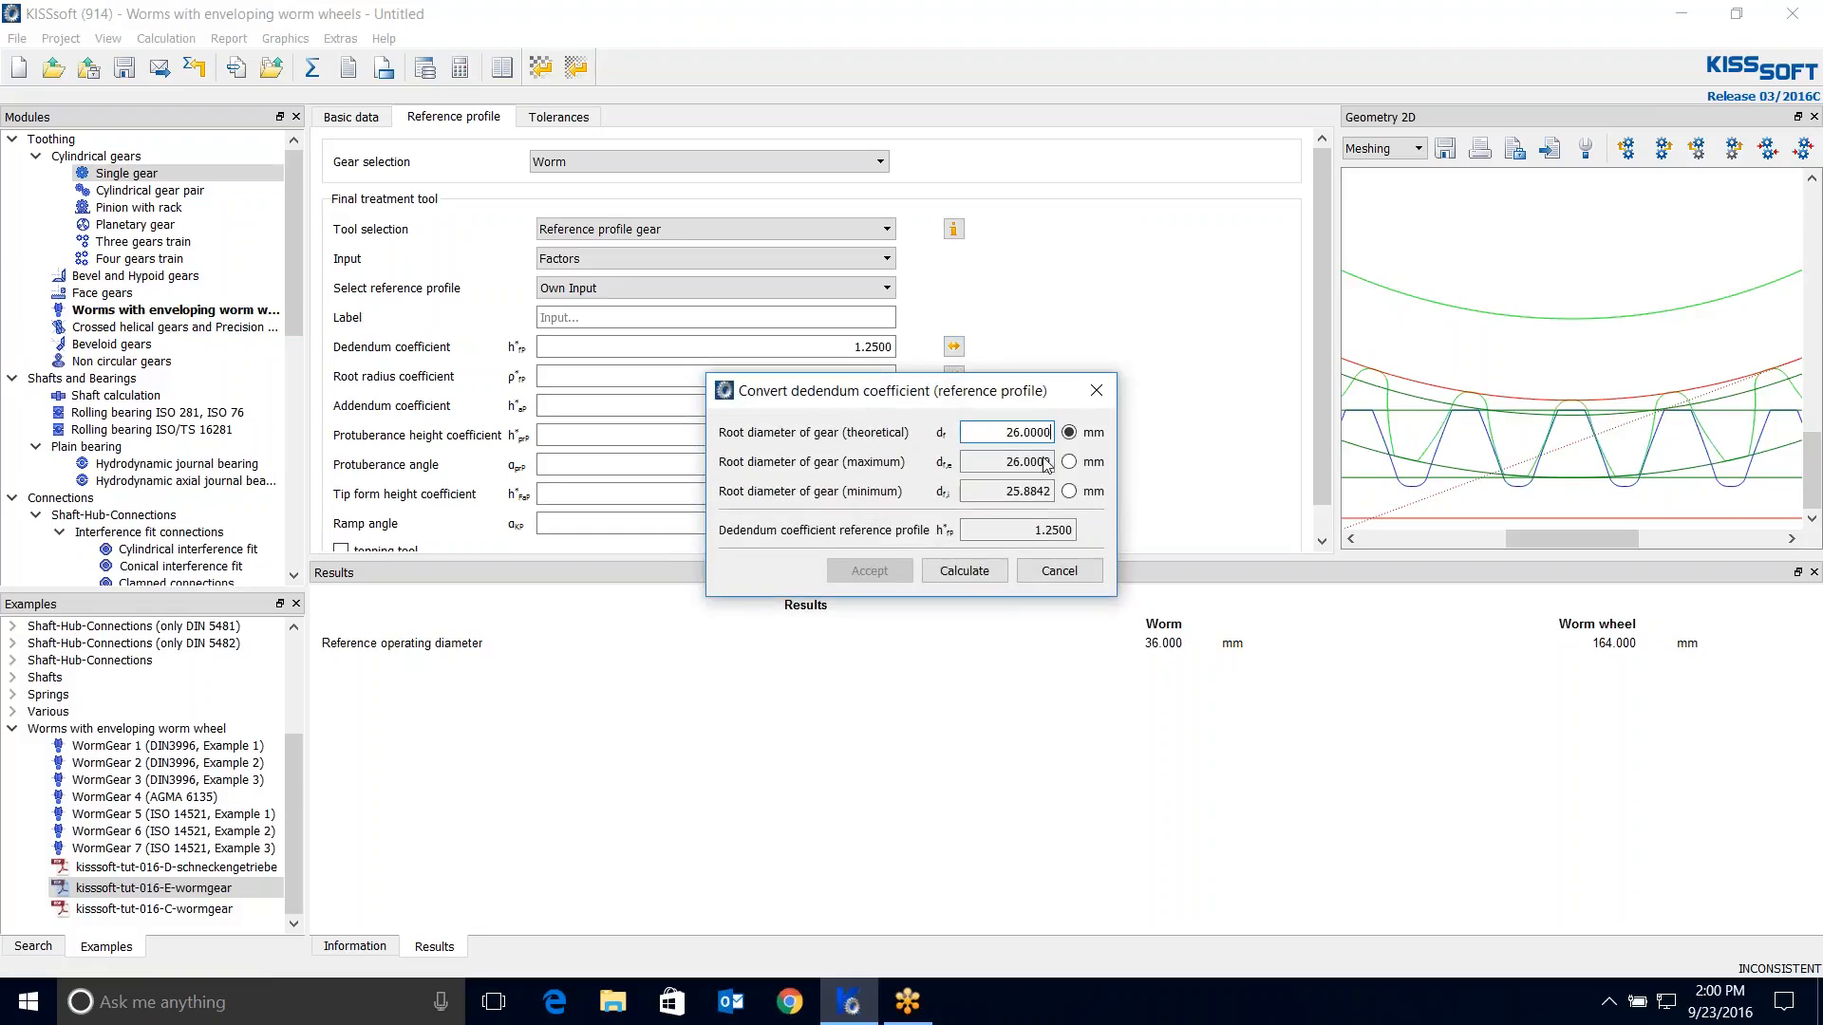
{"action": "double_click", "coordinate": [1023, 433]}
{"action": "type", "text": "26.4"}
{"action": "left_click", "coordinate": [953, 570]}
{"action": "left_click", "coordinate": [901, 571]}
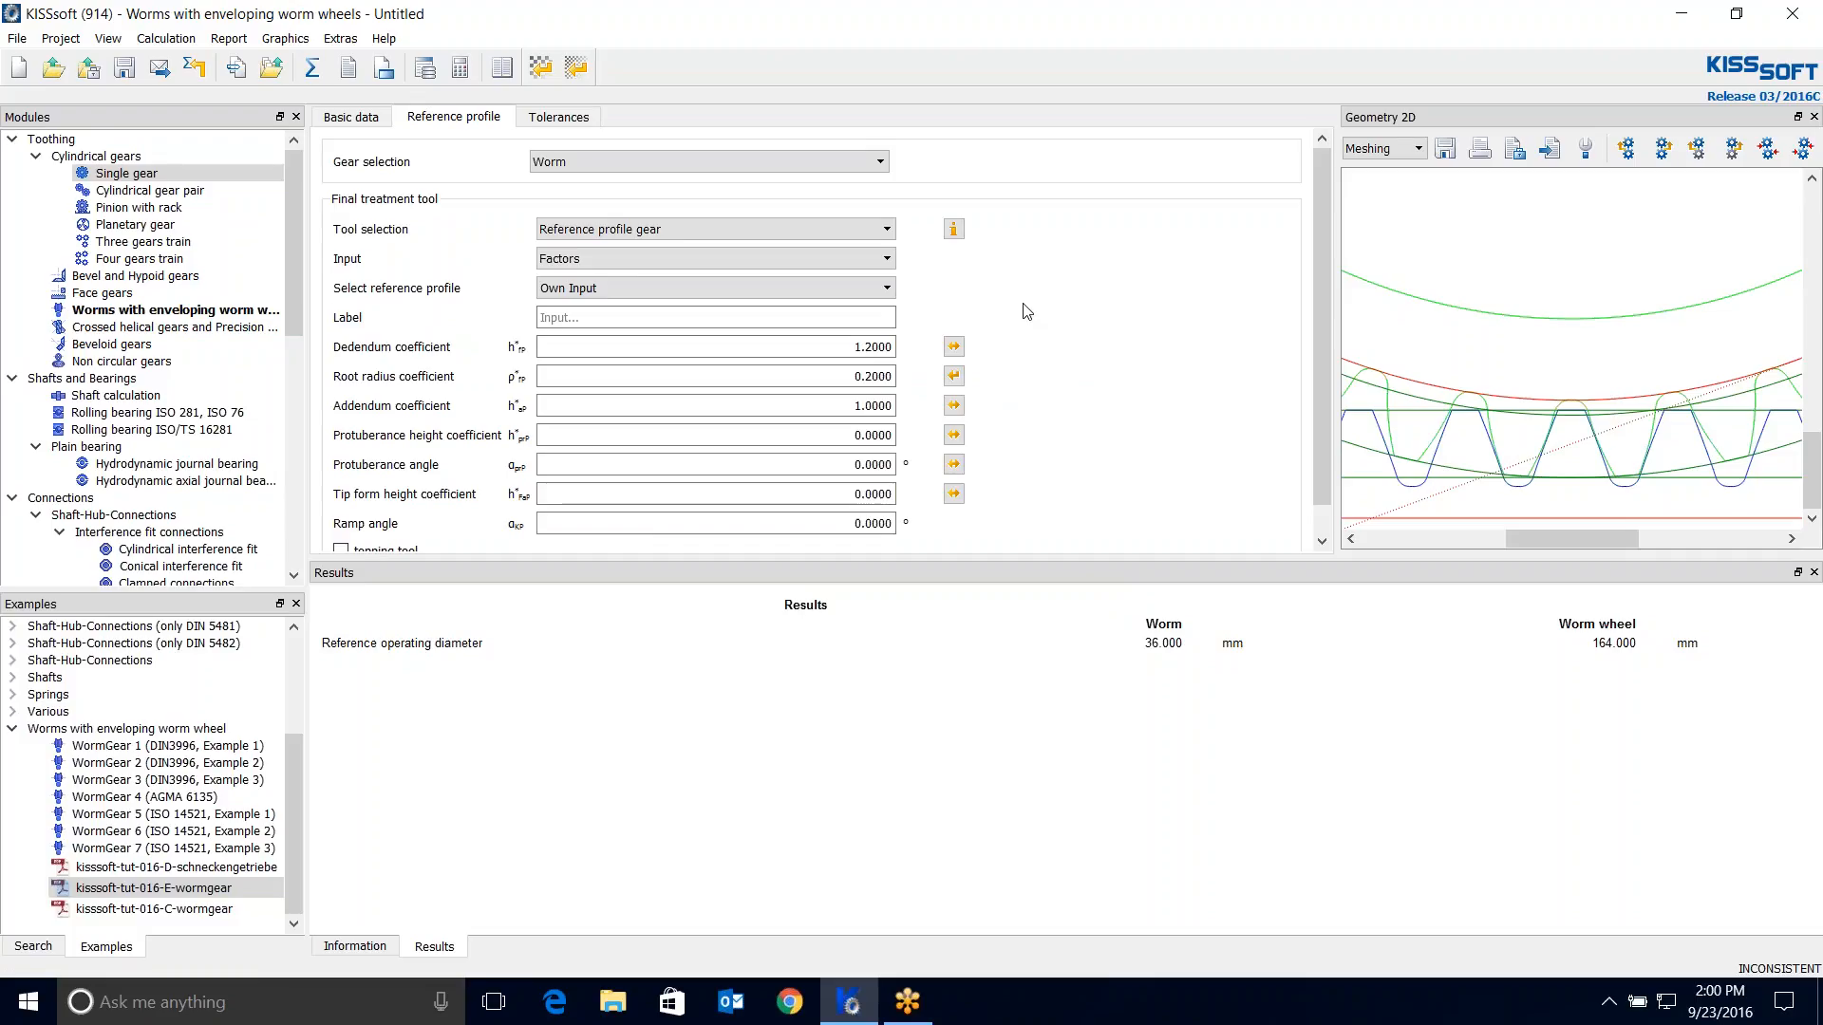
Apply the 1.20 / 0.20 / 1.0 DIN 867:1986 reference profile to the gear and return to the worm's profile data.
{"action": "left_click", "coordinate": [708, 165]}
{"action": "left_click", "coordinate": [662, 191]}
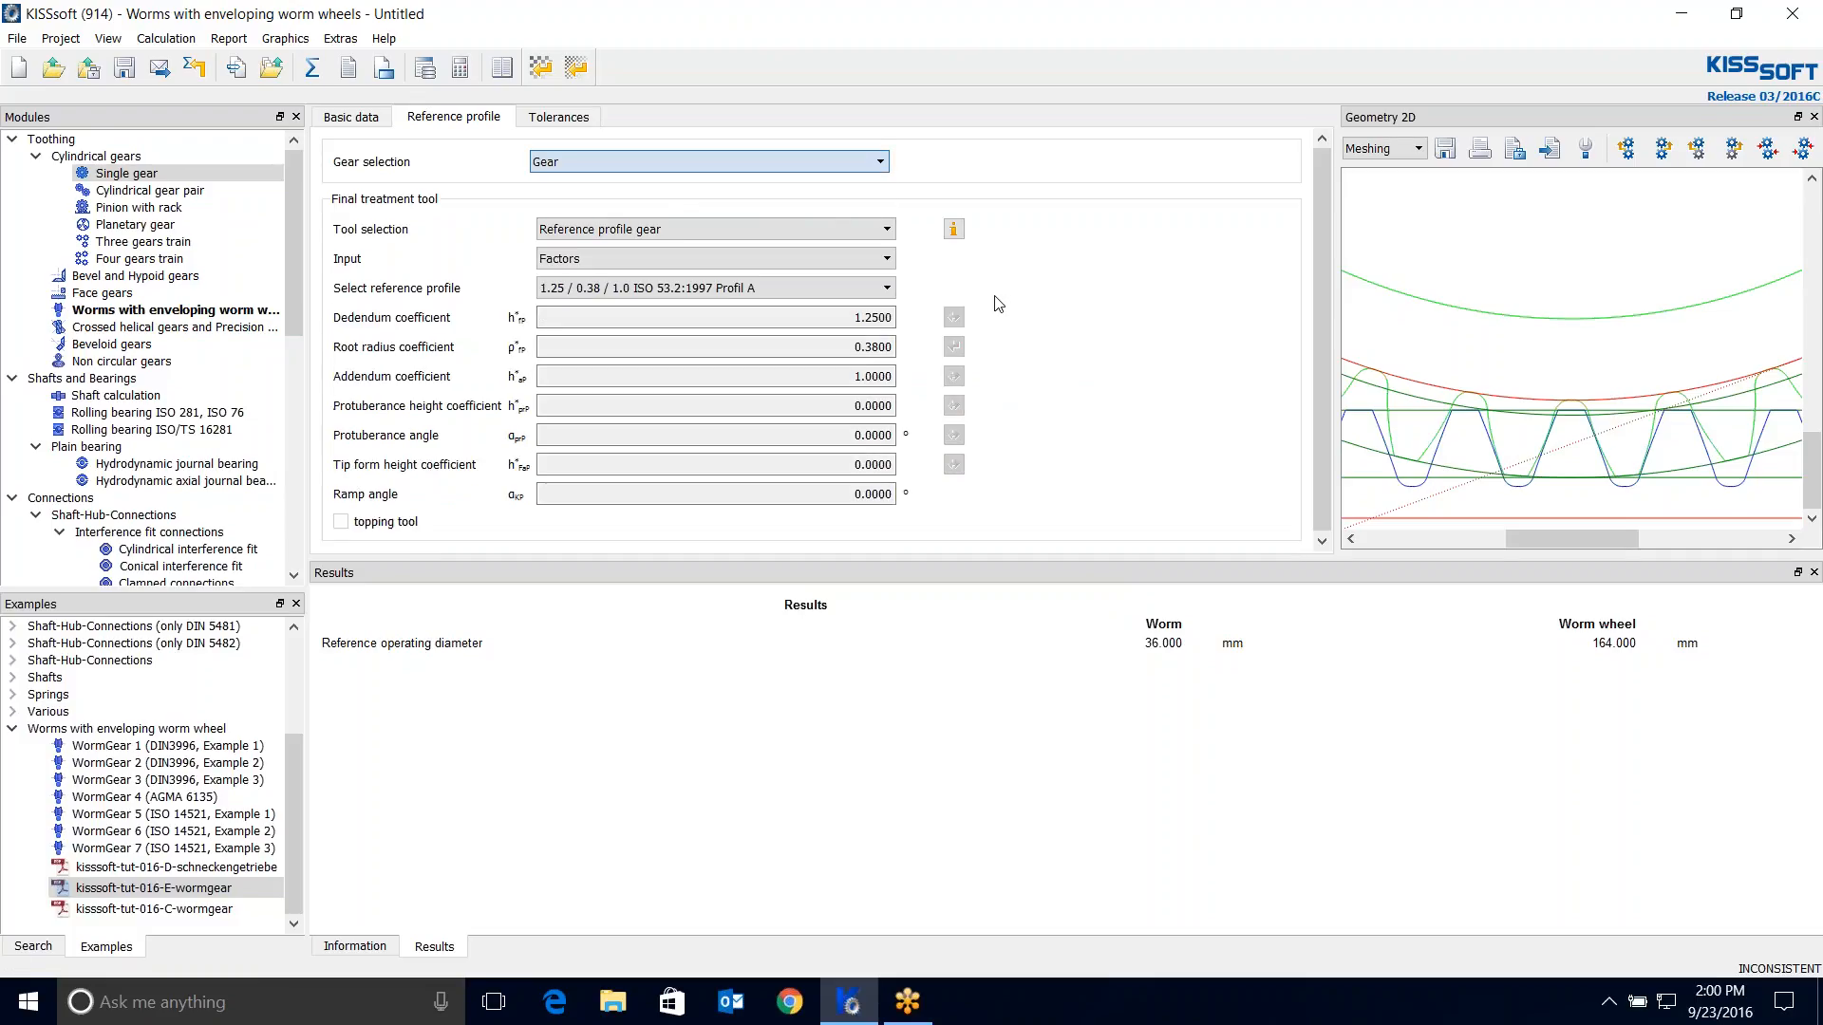
{"action": "left_click", "coordinate": [886, 287]}
{"action": "left_click_drag", "start_coordinate": [886, 334], "coordinate": [866, 396]}
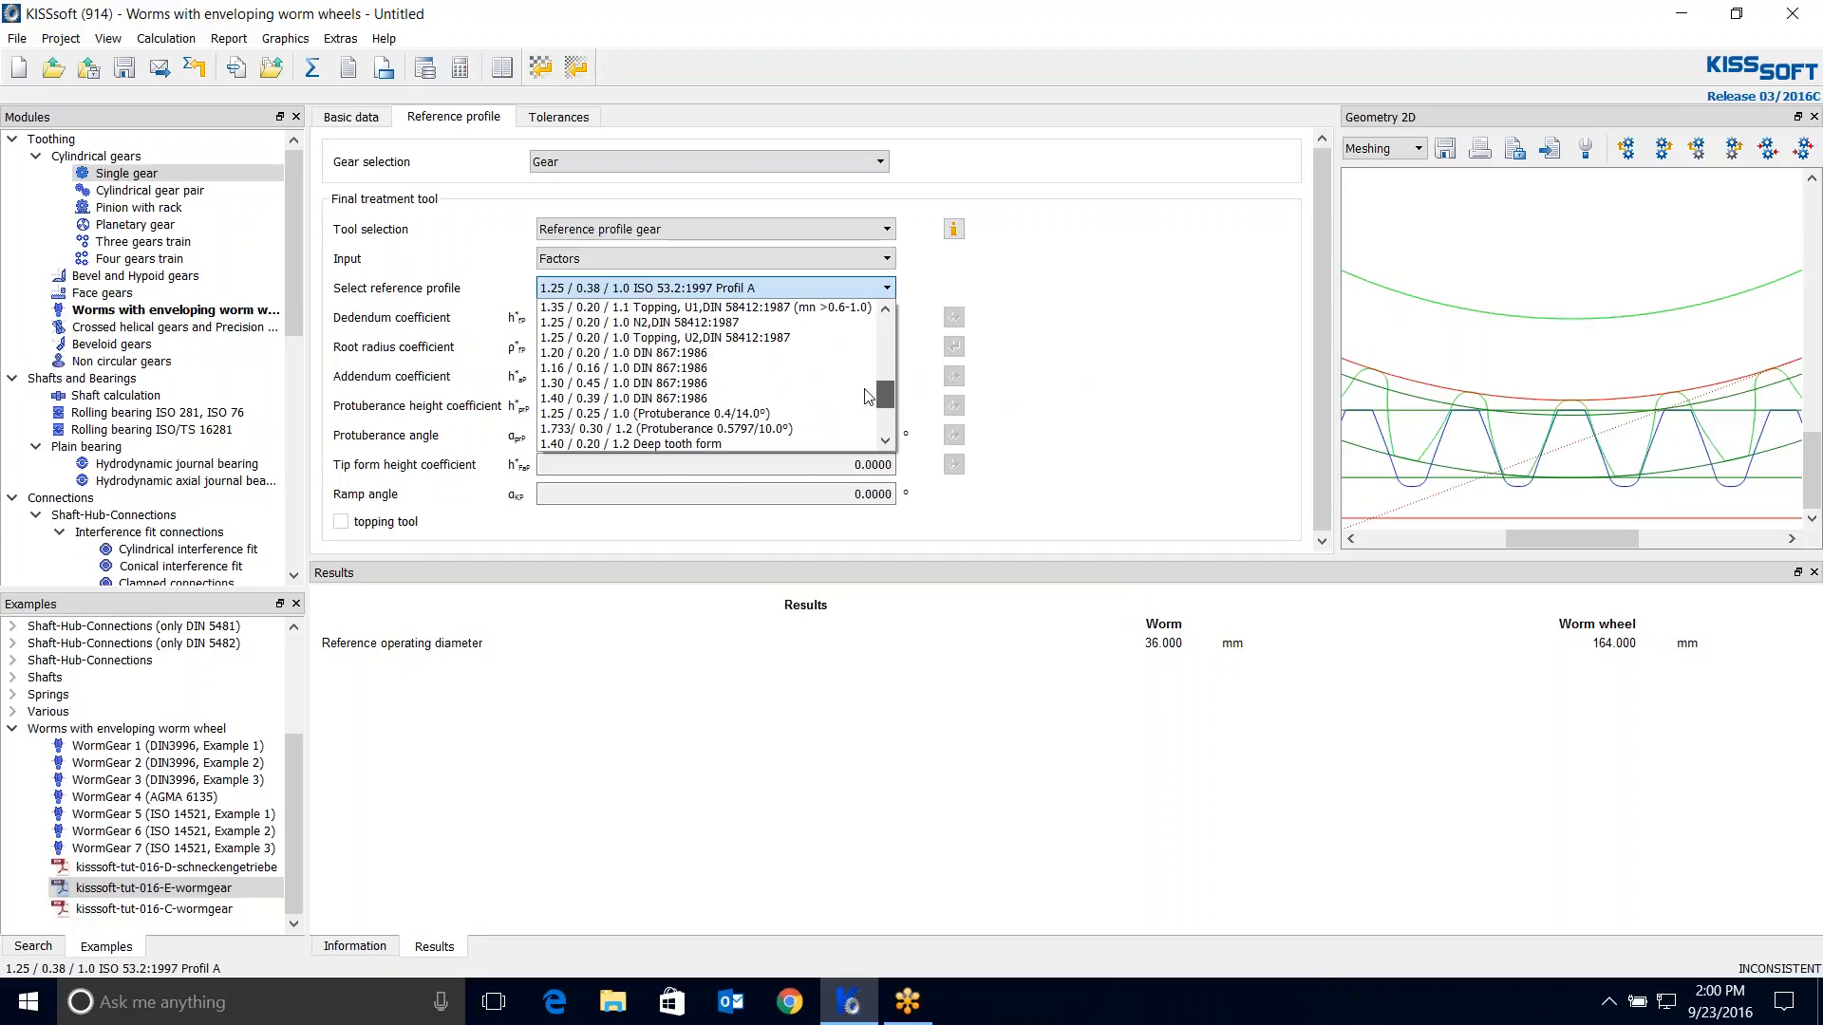
{"action": "left_click", "coordinate": [690, 353]}
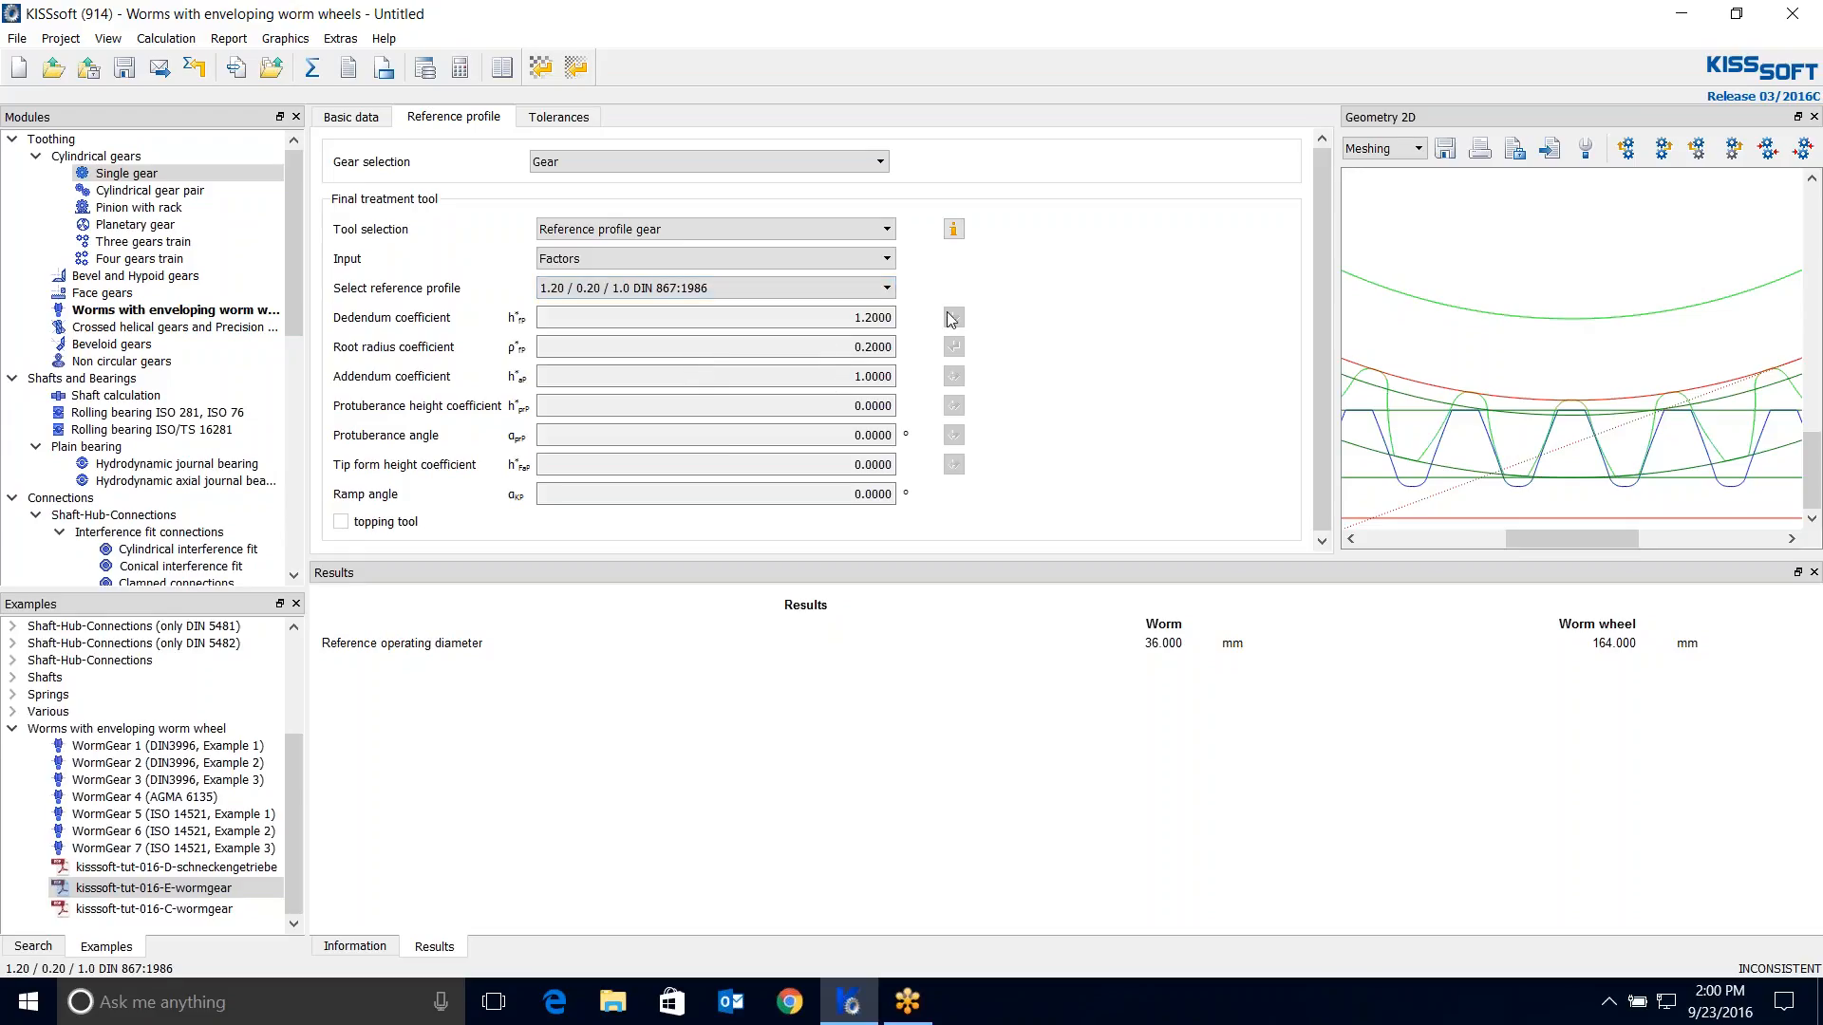
{"action": "left_click", "coordinate": [669, 164]}
{"action": "left_click", "coordinate": [593, 182]}
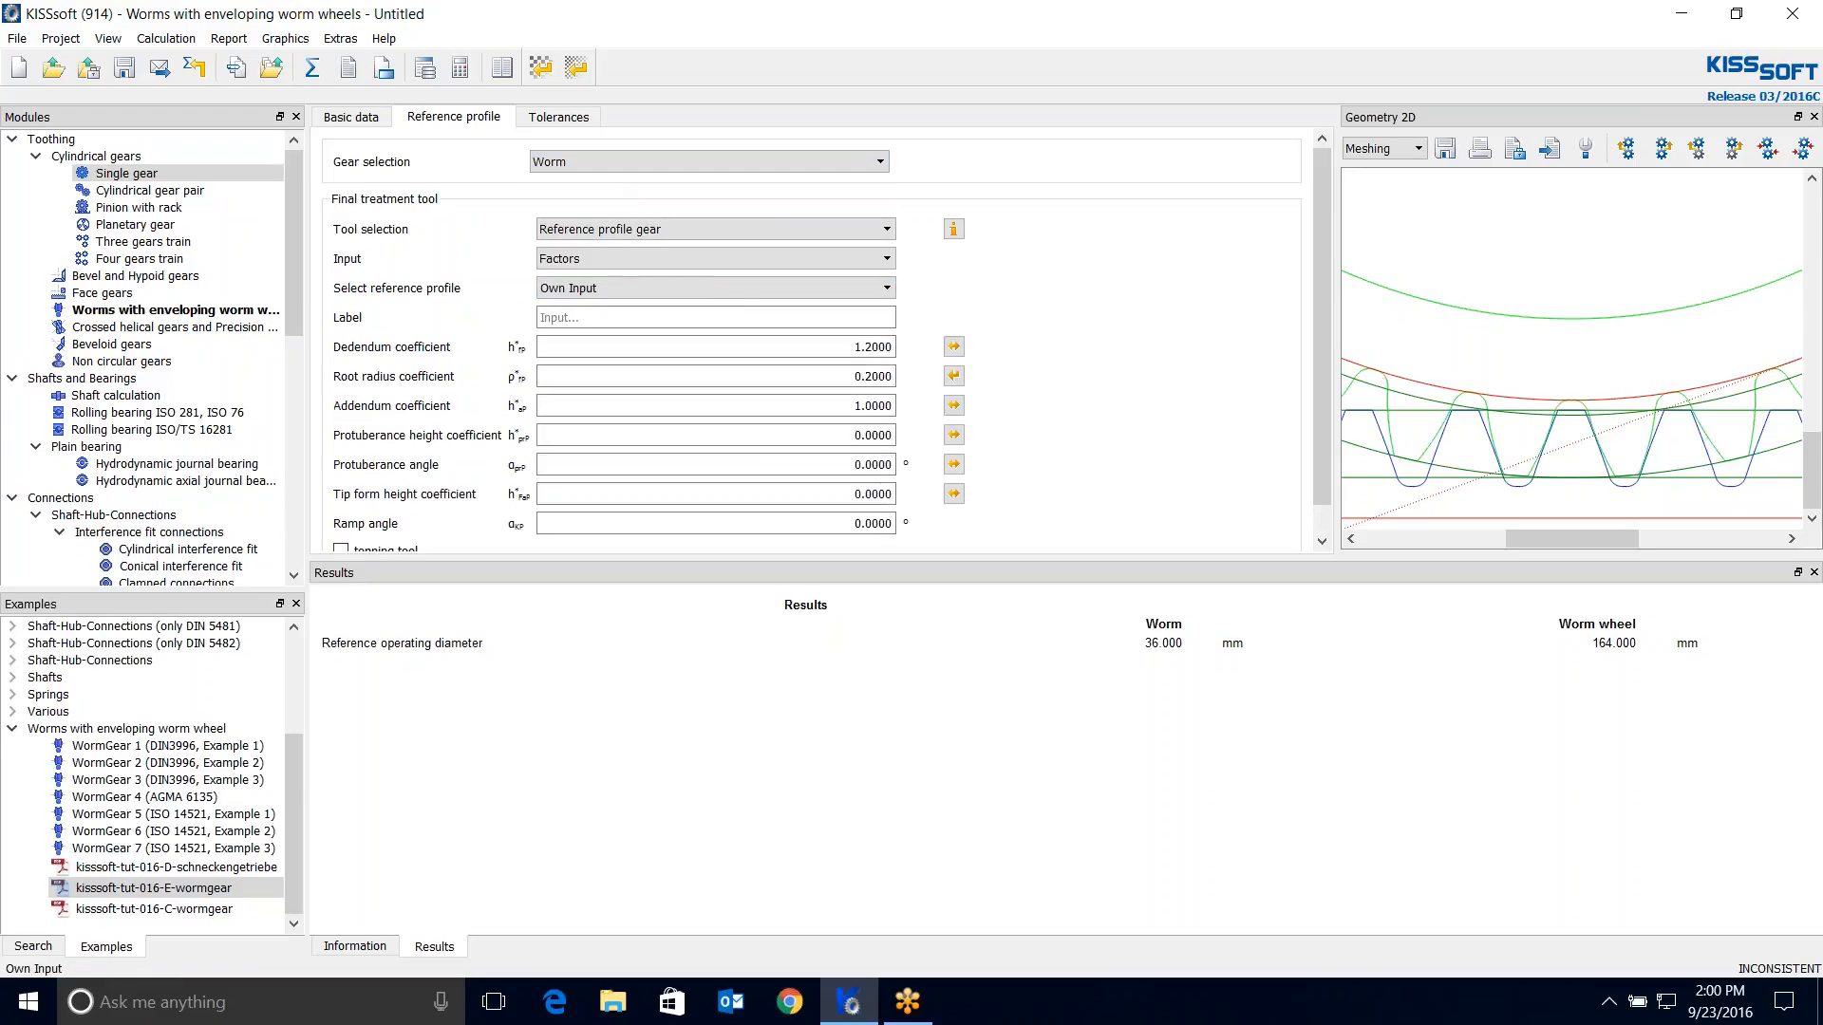
Apply the 1.20 / 0.20 / 1.0 DIN 867:1986 reference profile to the worm.
{"action": "left_click", "coordinate": [852, 296]}
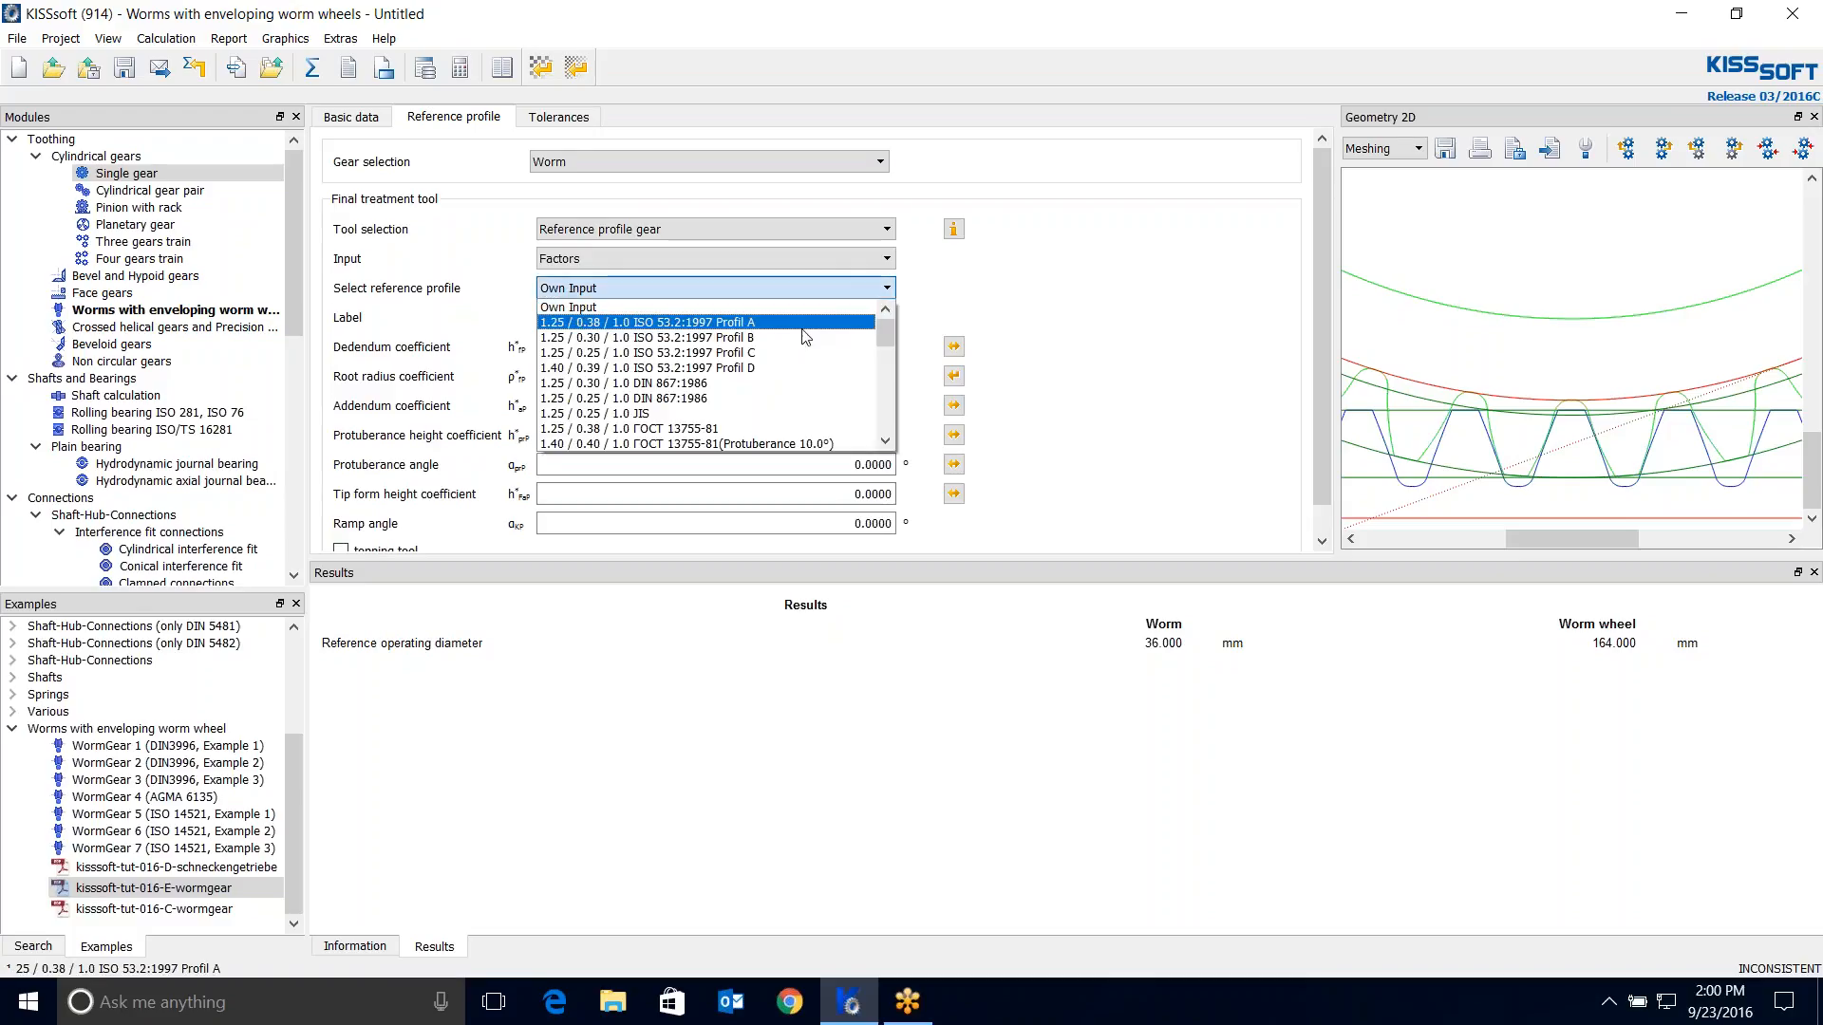
{"action": "left_click_drag", "start_coordinate": [881, 328], "coordinate": [879, 398]}
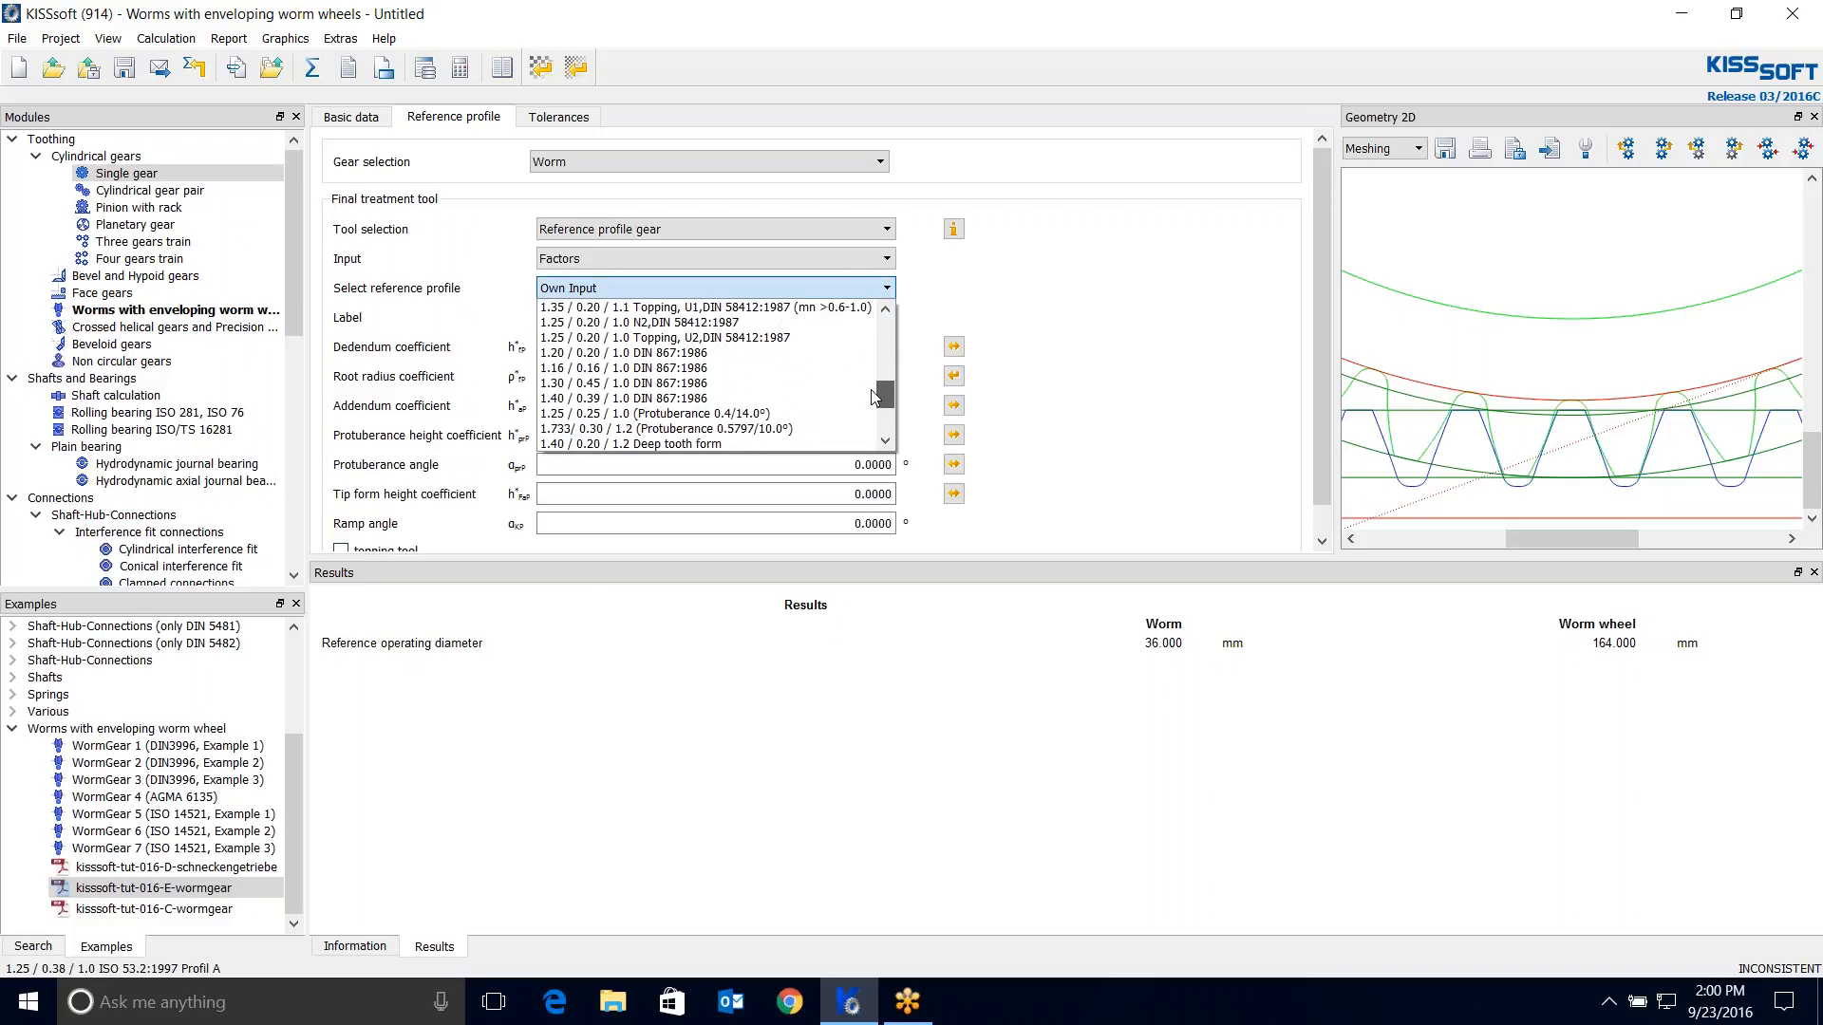
{"action": "left_click", "coordinate": [650, 354]}
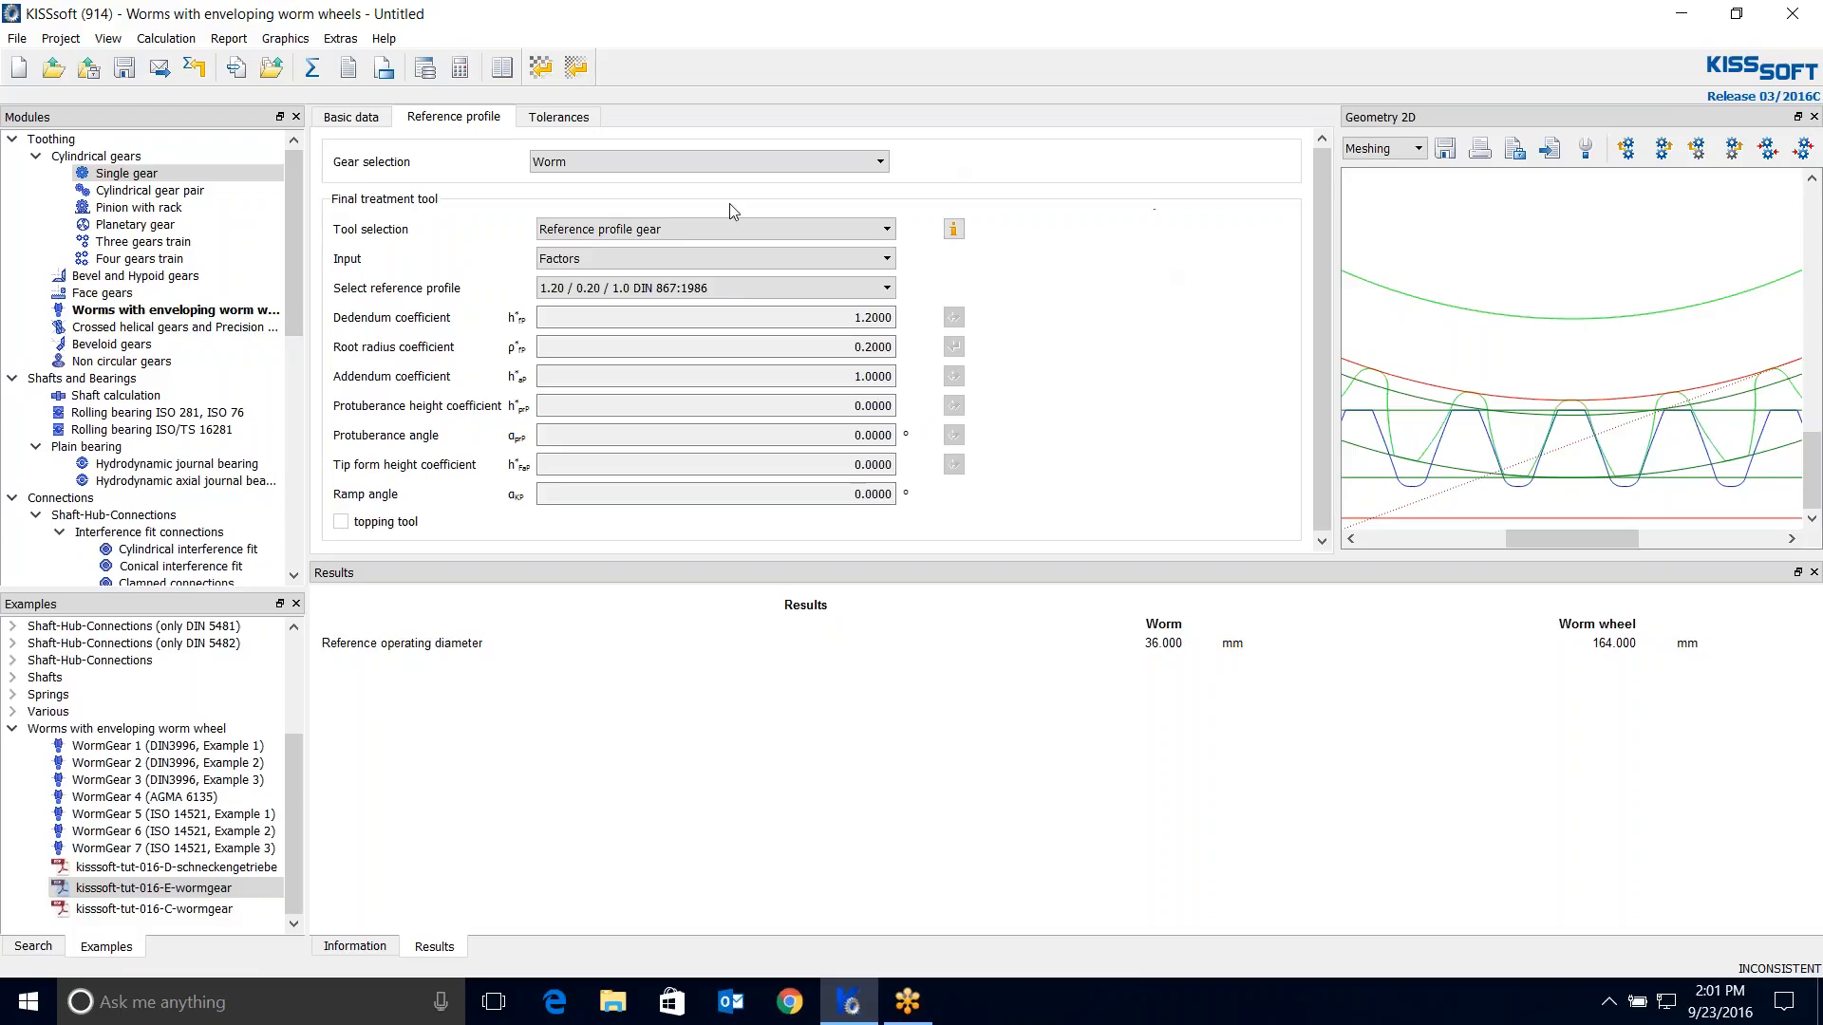
Switch the tooth thickness tolerance of both the worm and the gear to Own Input.
{"action": "left_click", "coordinate": [549, 116]}
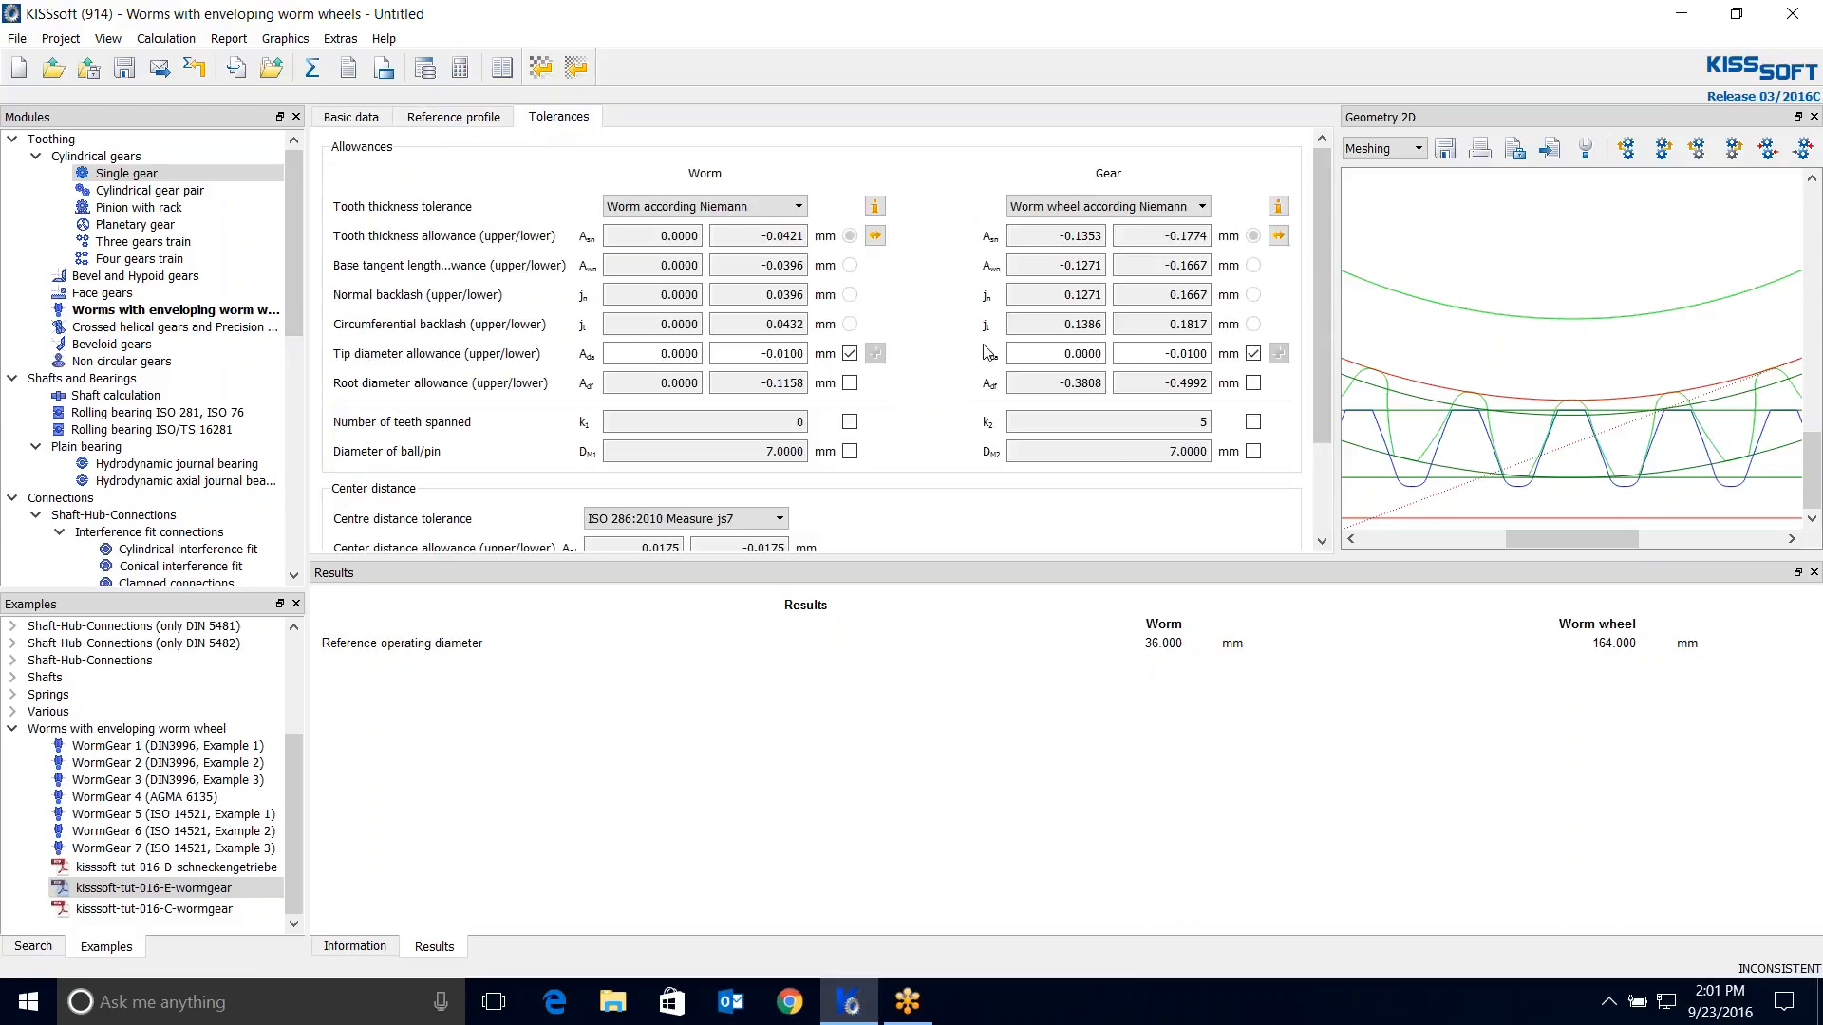
{"action": "left_click", "coordinate": [732, 214]}
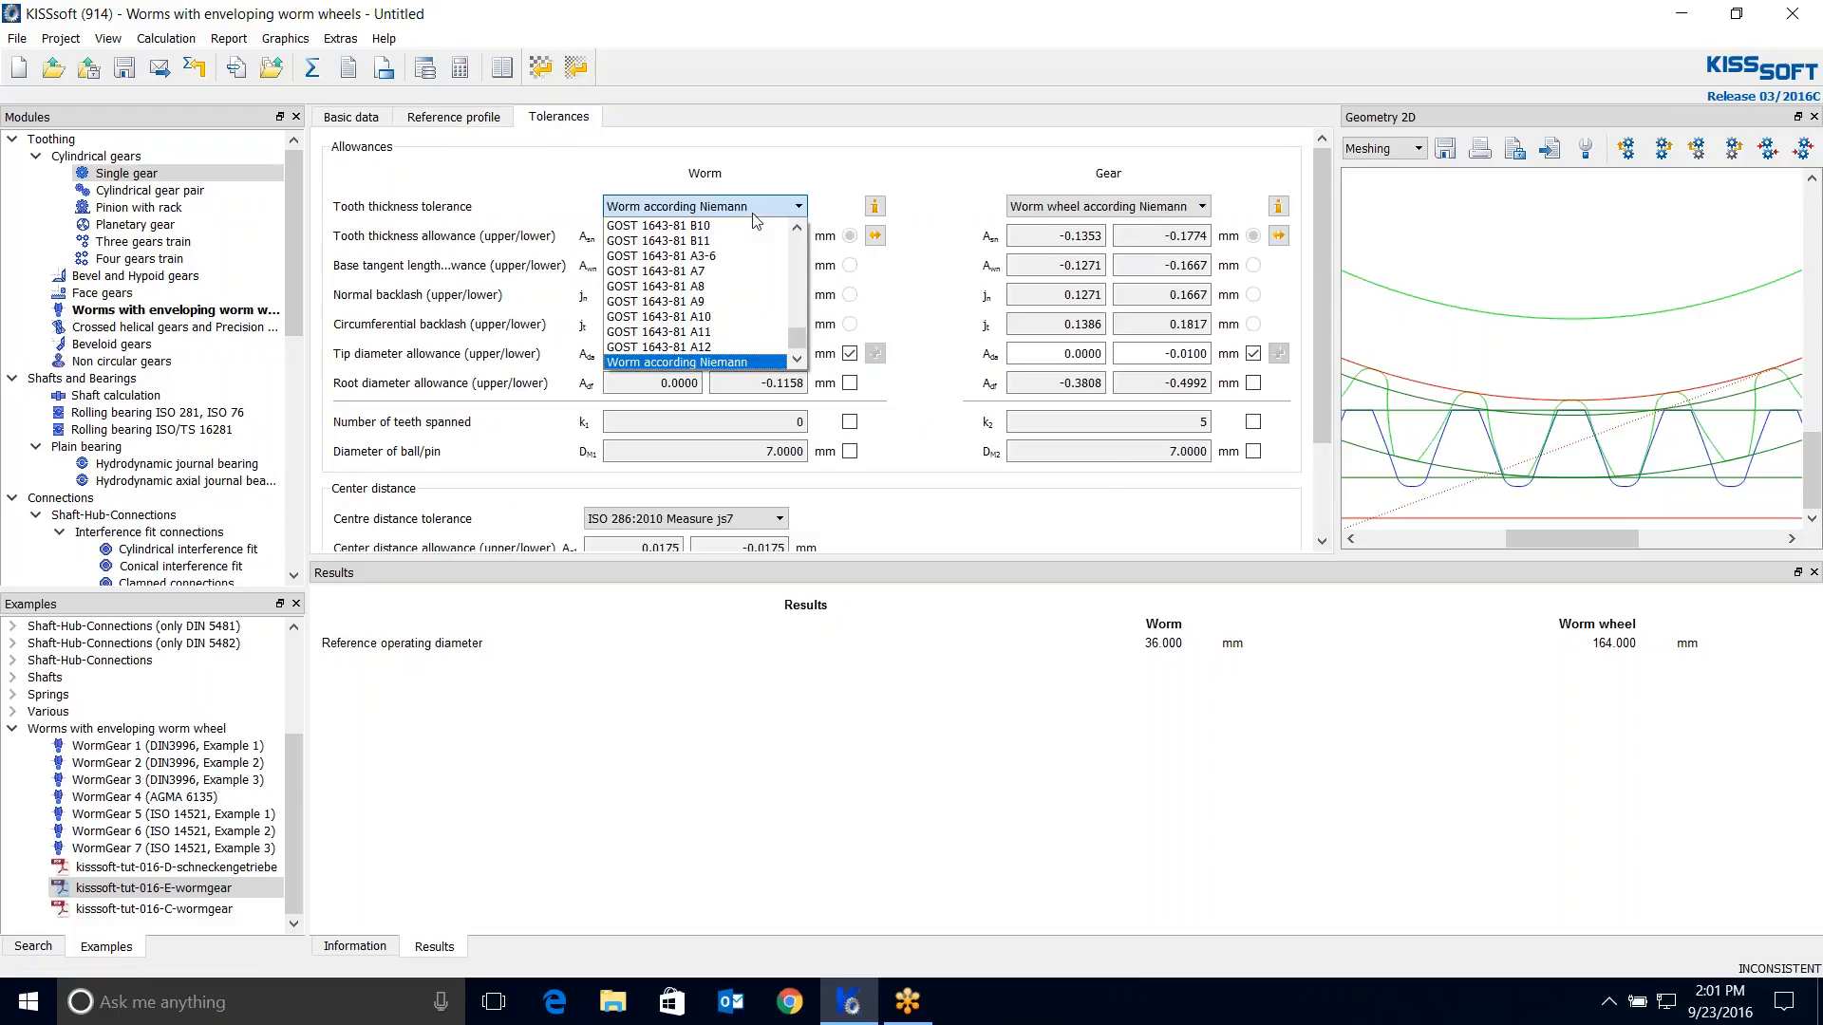
{"action": "left_click_drag", "start_coordinate": [797, 333], "coordinate": [812, 226]}
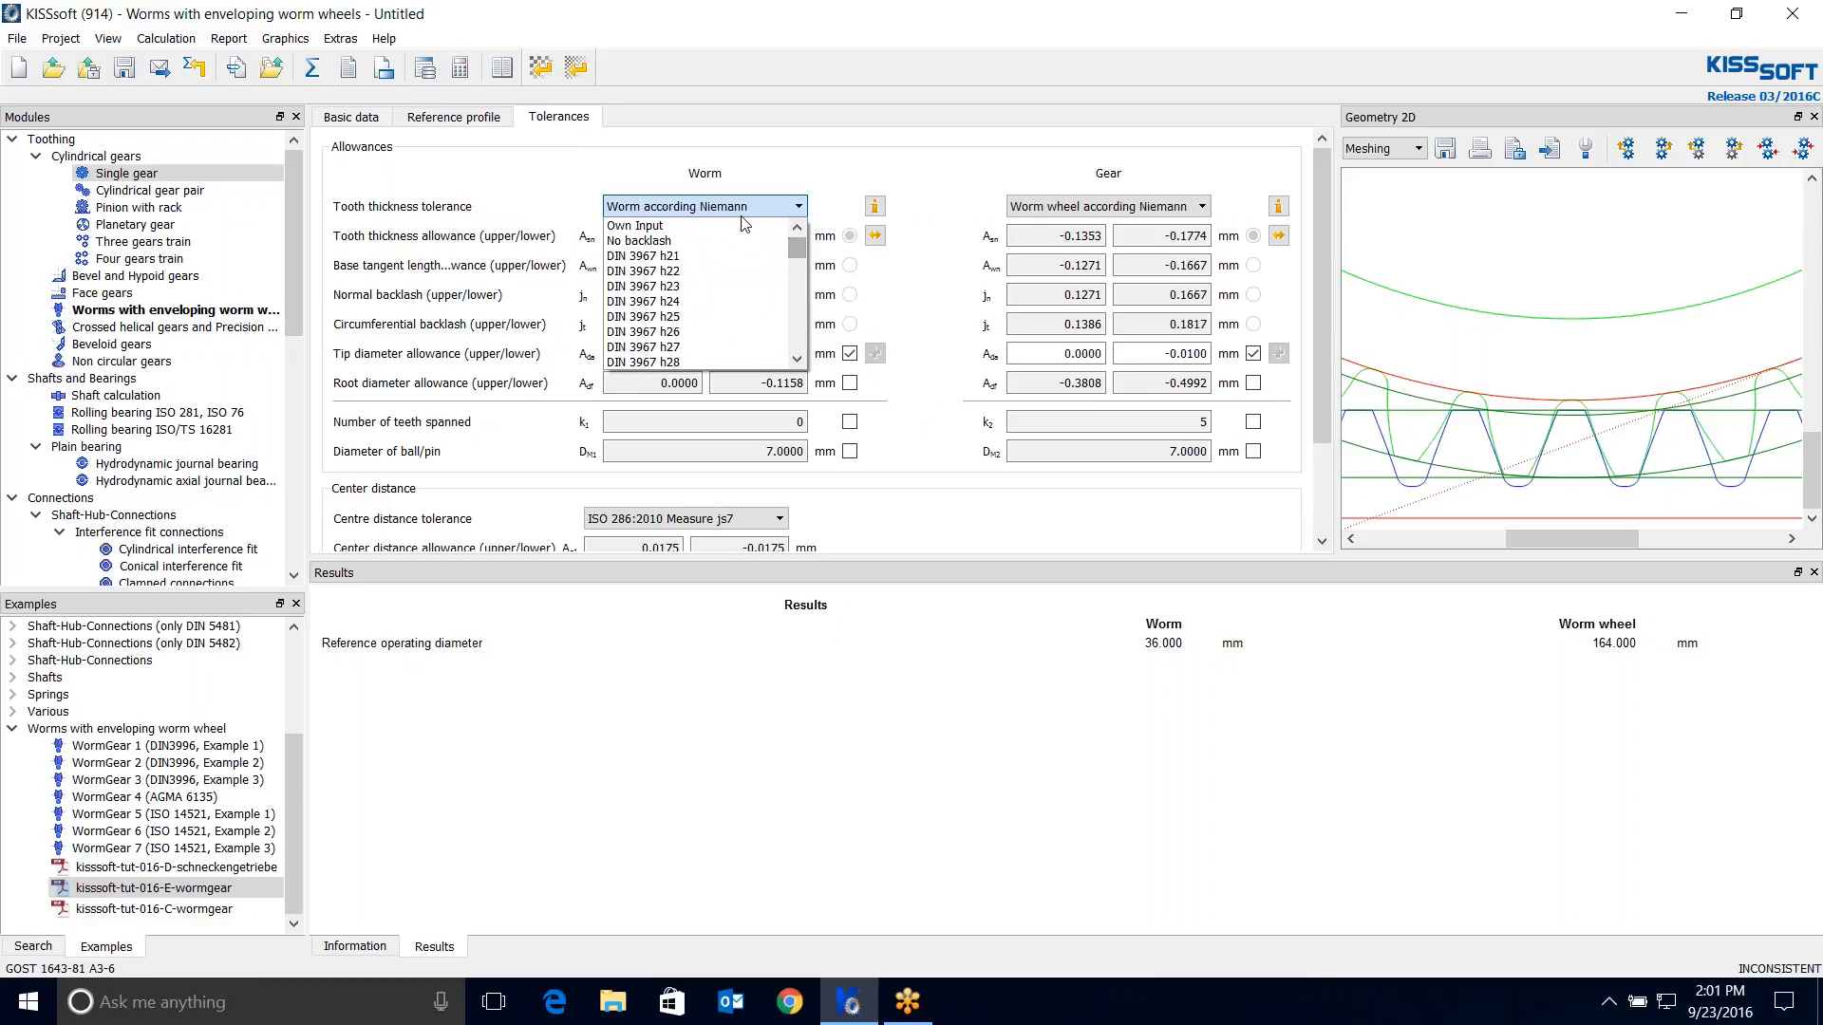
{"action": "left_click", "coordinate": [655, 226]}
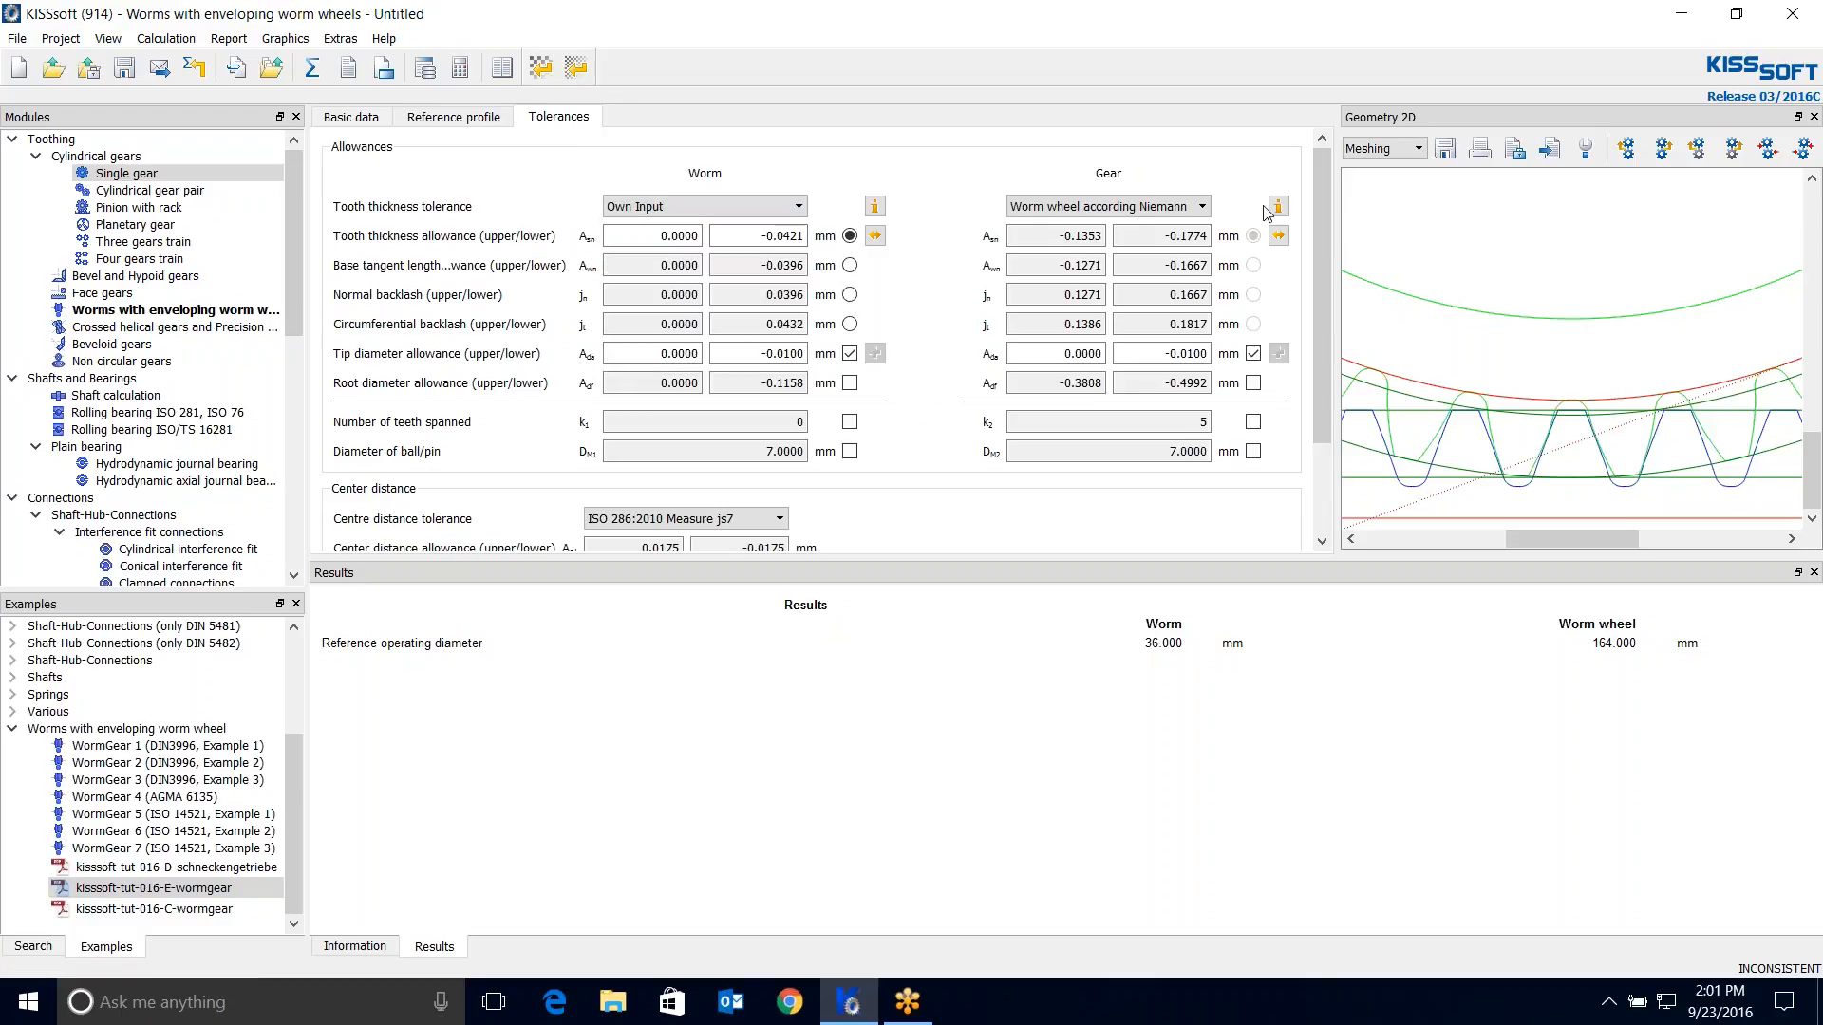
{"action": "left_click", "coordinate": [1204, 209]}
{"action": "left_click_drag", "start_coordinate": [1202, 340], "coordinate": [1202, 238]}
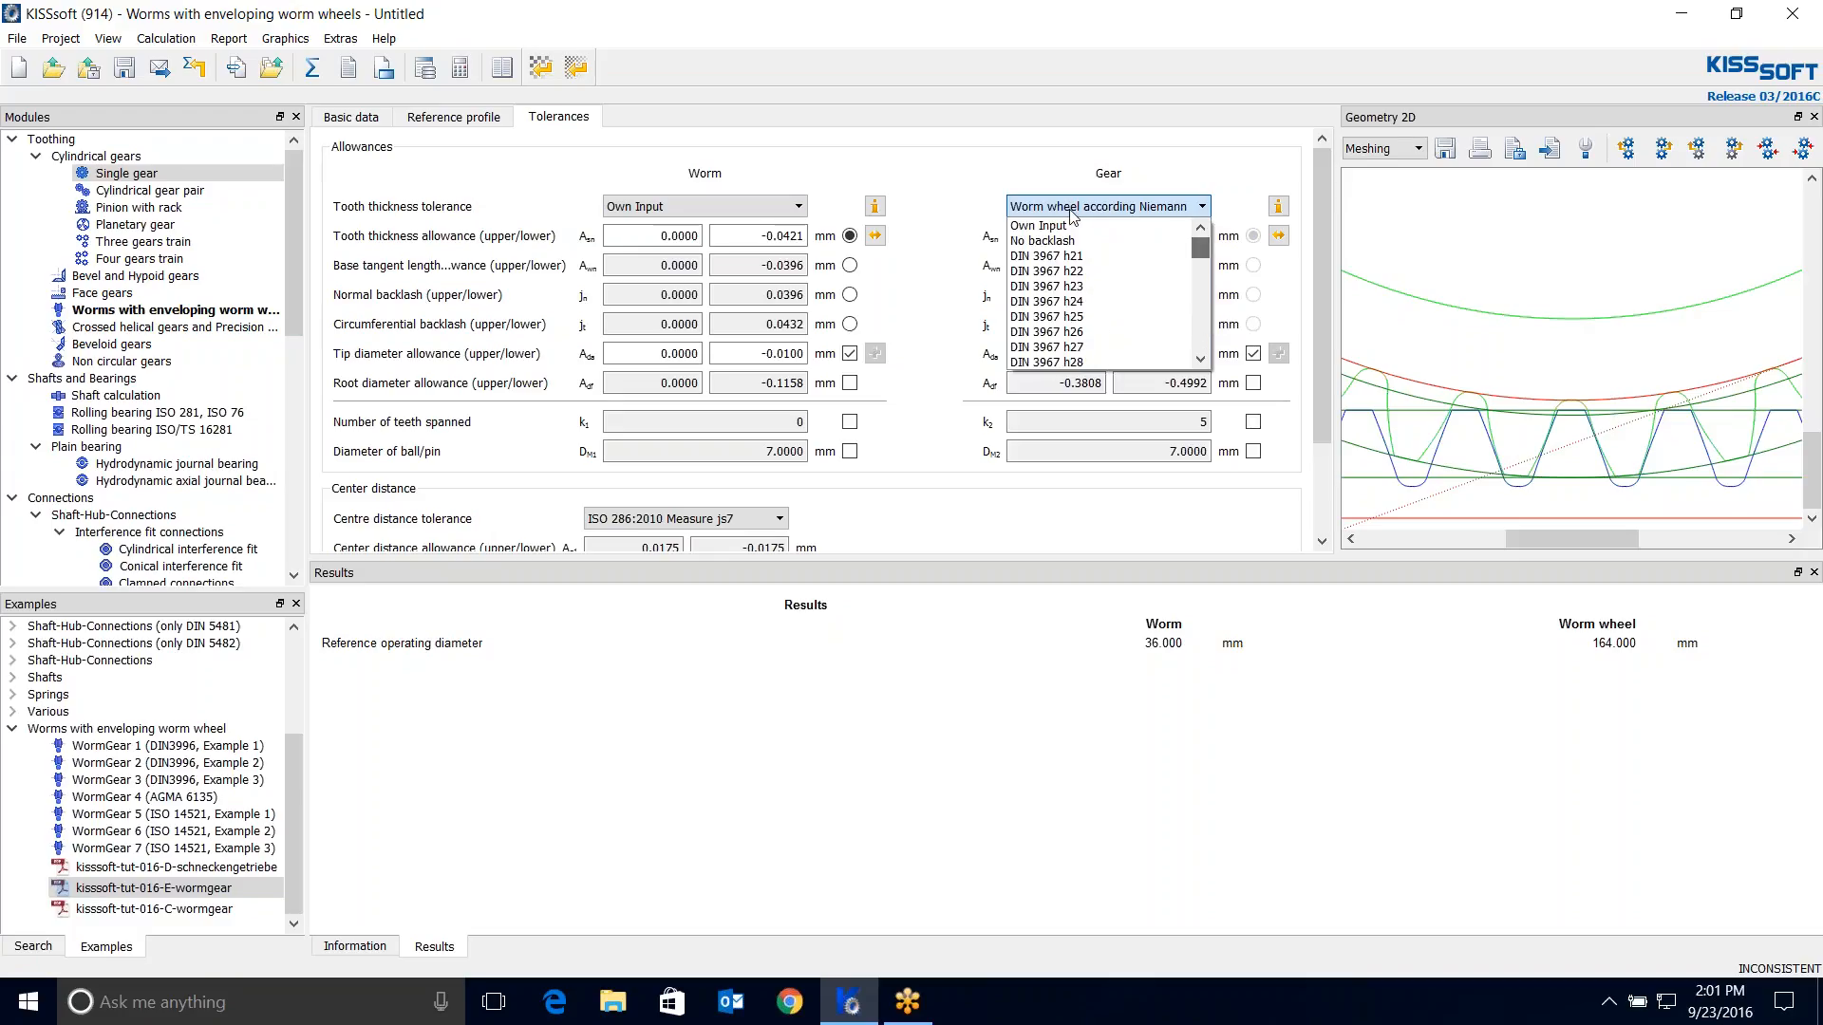
{"action": "left_click", "coordinate": [1021, 230]}
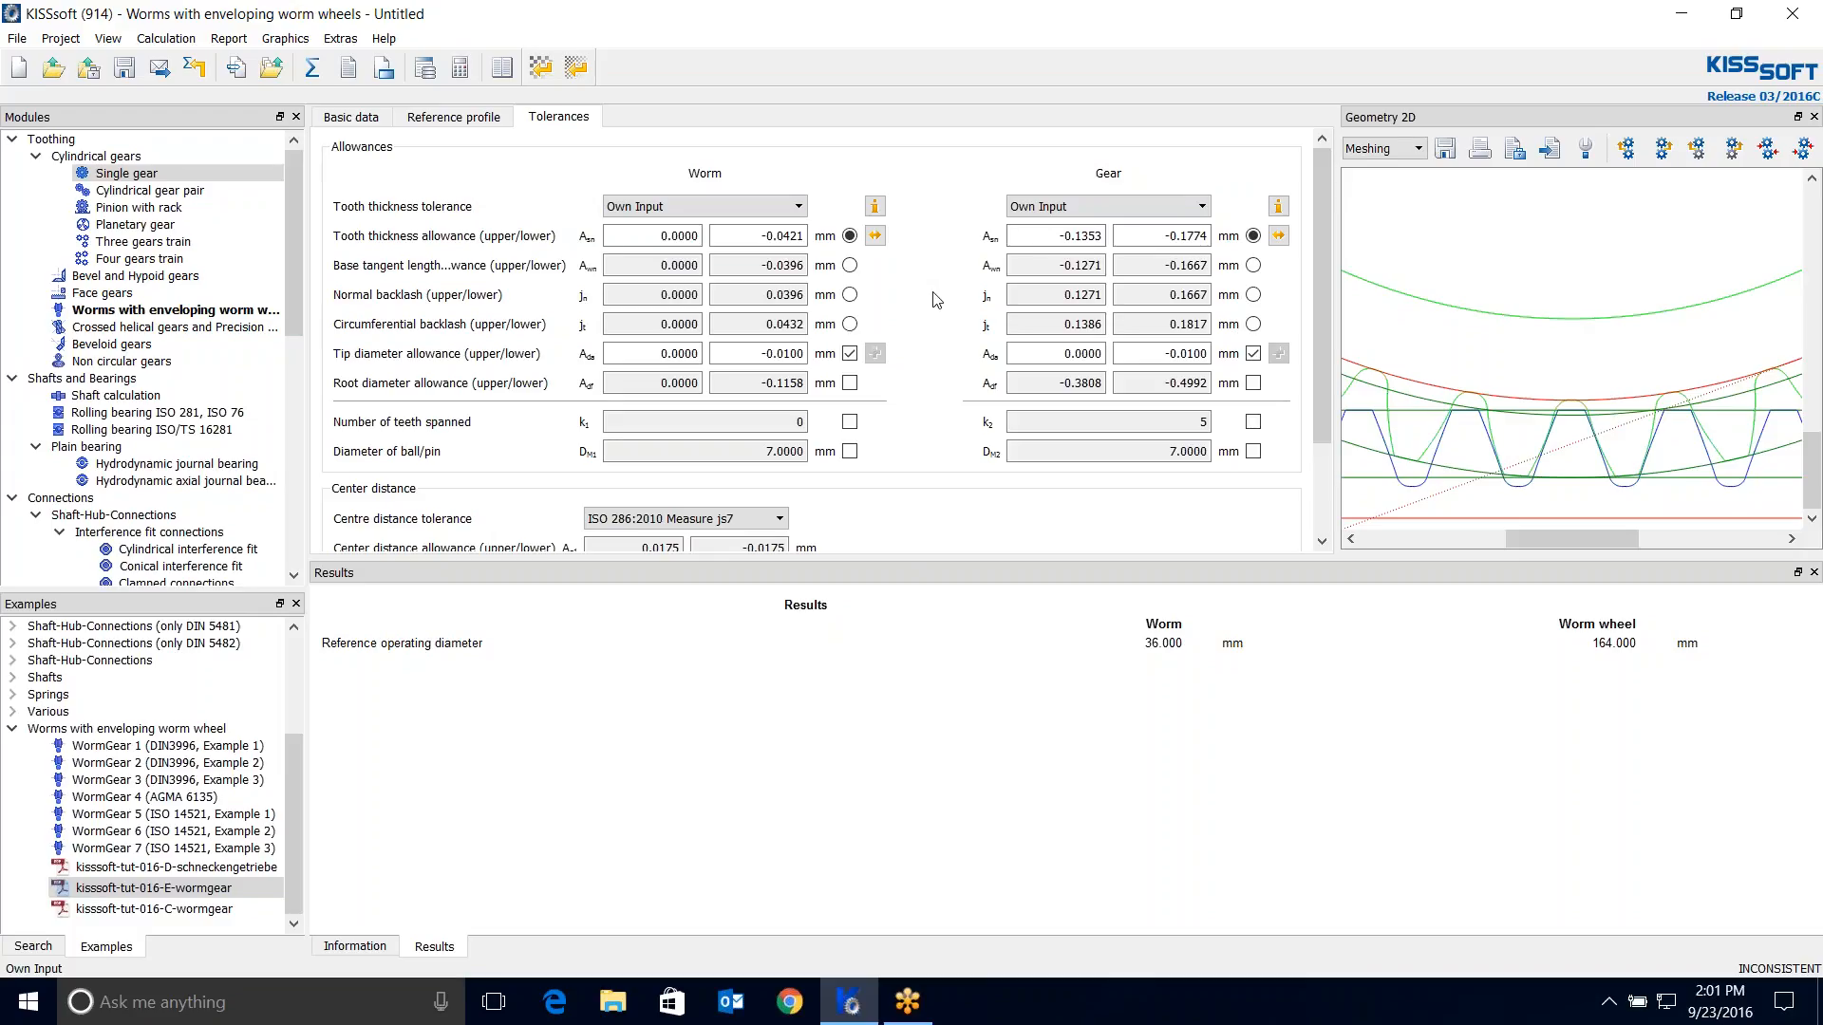
Set the worm's lower tooth thickness allowance to -0.04 mm.
{"action": "left_click_drag", "start_coordinate": [783, 238], "coordinate": [809, 238]}
{"action": "type", "text": "1"}
{"action": "key", "text": "Return"}
{"action": "left_click", "coordinate": [1197, 233]}
{"action": "left_click_drag", "start_coordinate": [804, 236], "coordinate": [784, 237]}
{"action": "type", "text": "4"}
Set the gear's tooth thickness allowances to -0.1280 mm upper and -0.1680 mm lower.
{"action": "left_click", "coordinate": [1021, 236]}
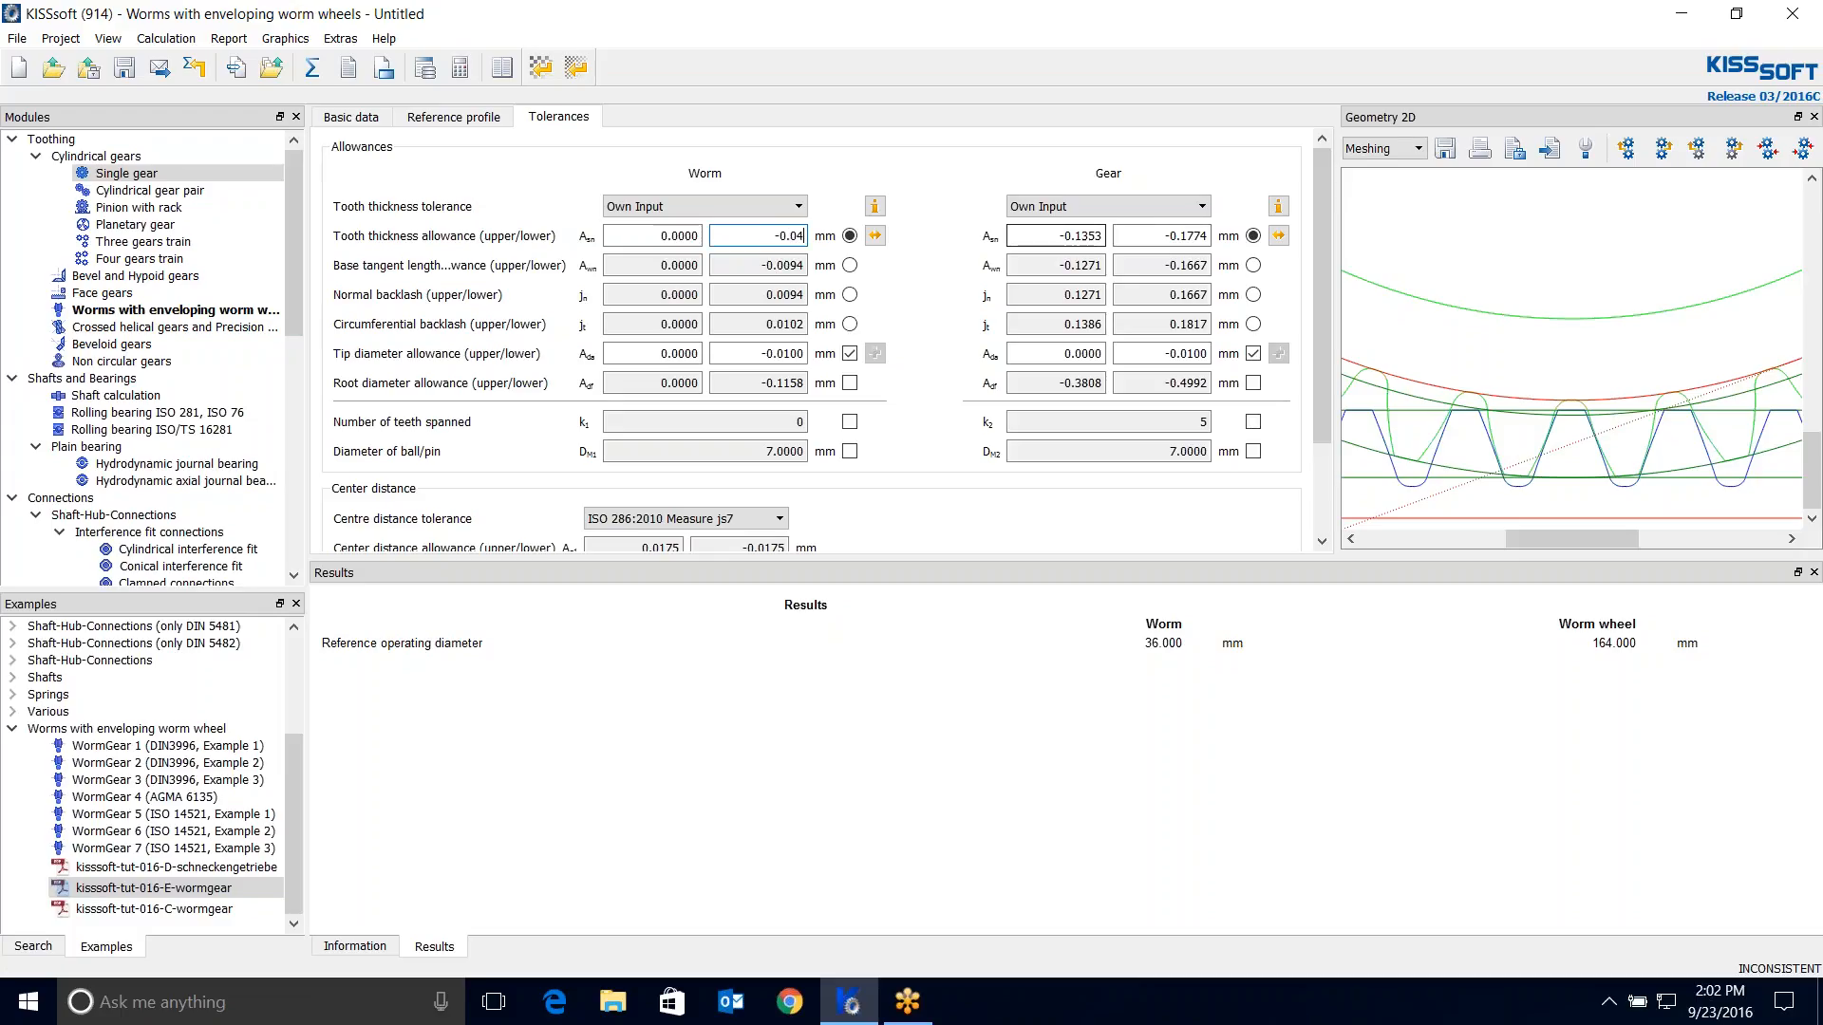
{"action": "double_click", "coordinate": [1078, 235]}
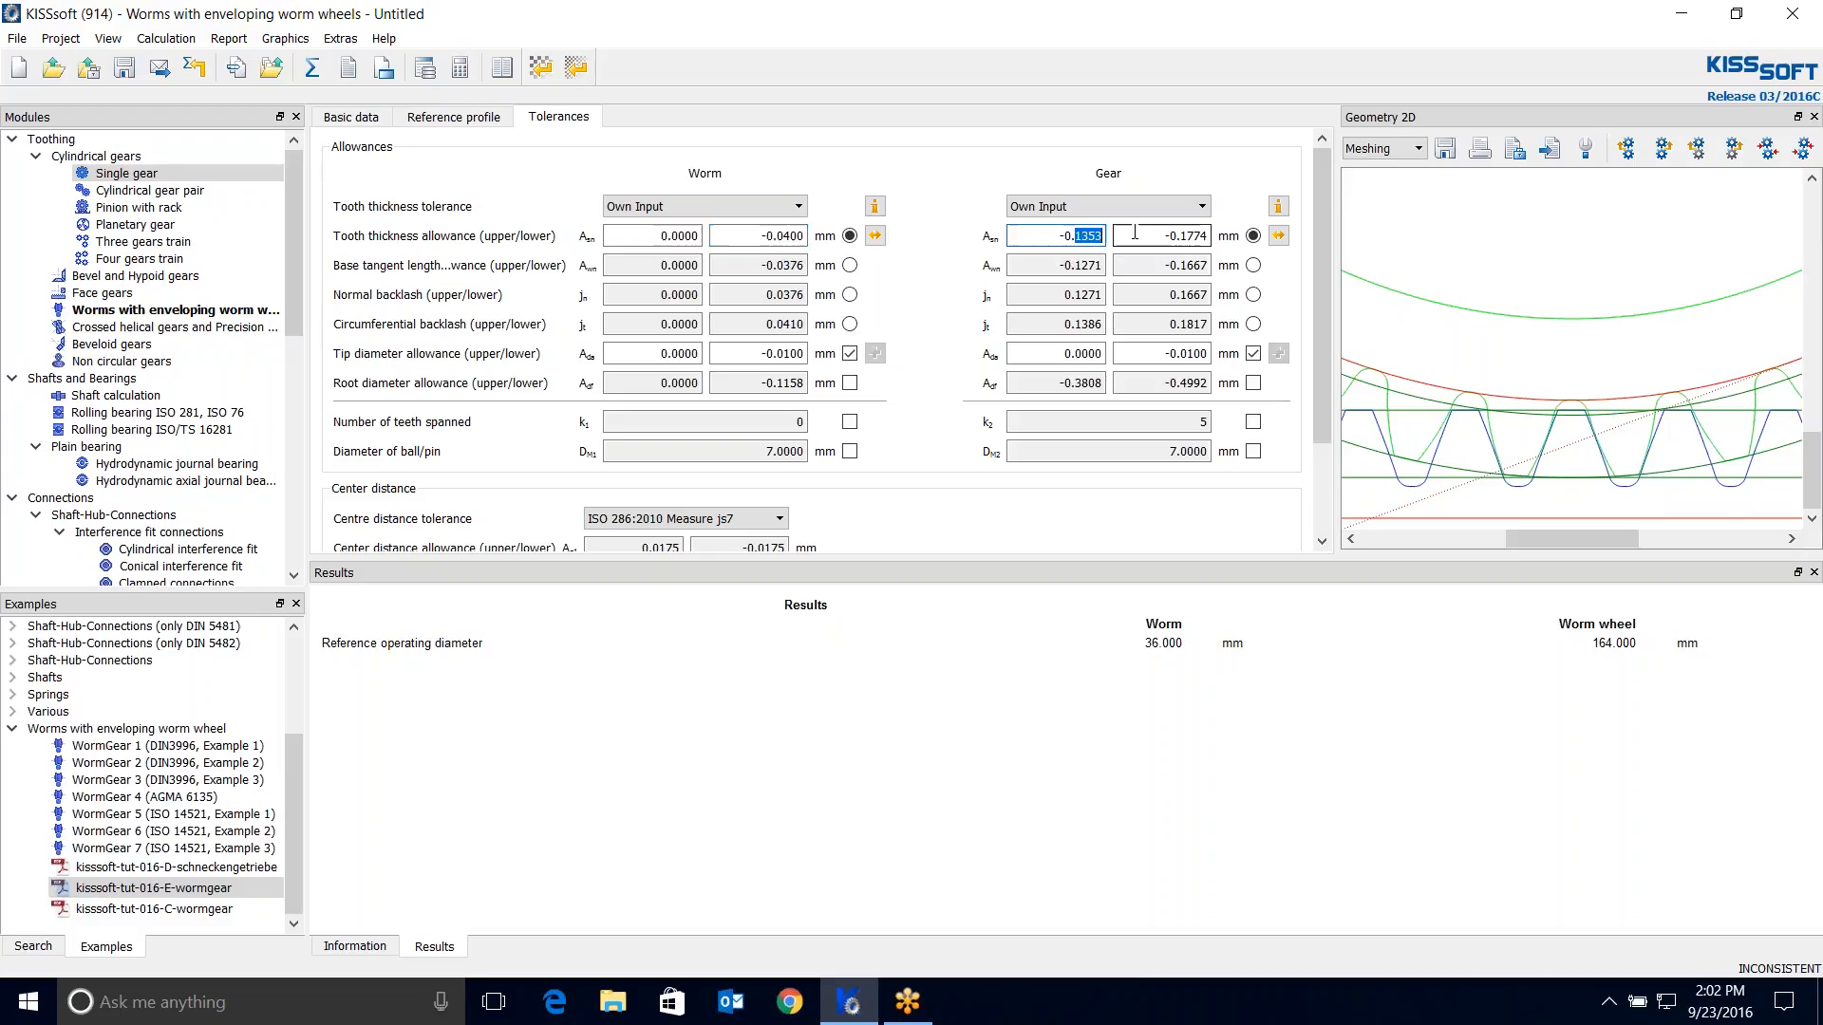
{"action": "type", "text": "1280"}
{"action": "double_click", "coordinate": [1184, 238]}
{"action": "type", "text": "1680"}
{"action": "key", "text": "Return"}
Enable custom root diameter allowances and set the worm's lower value to -0.11 mm and the gear's values to -0.36 and -0.473 mm.
{"action": "left_click", "coordinate": [850, 383]}
{"action": "left_click", "coordinate": [1253, 383]}
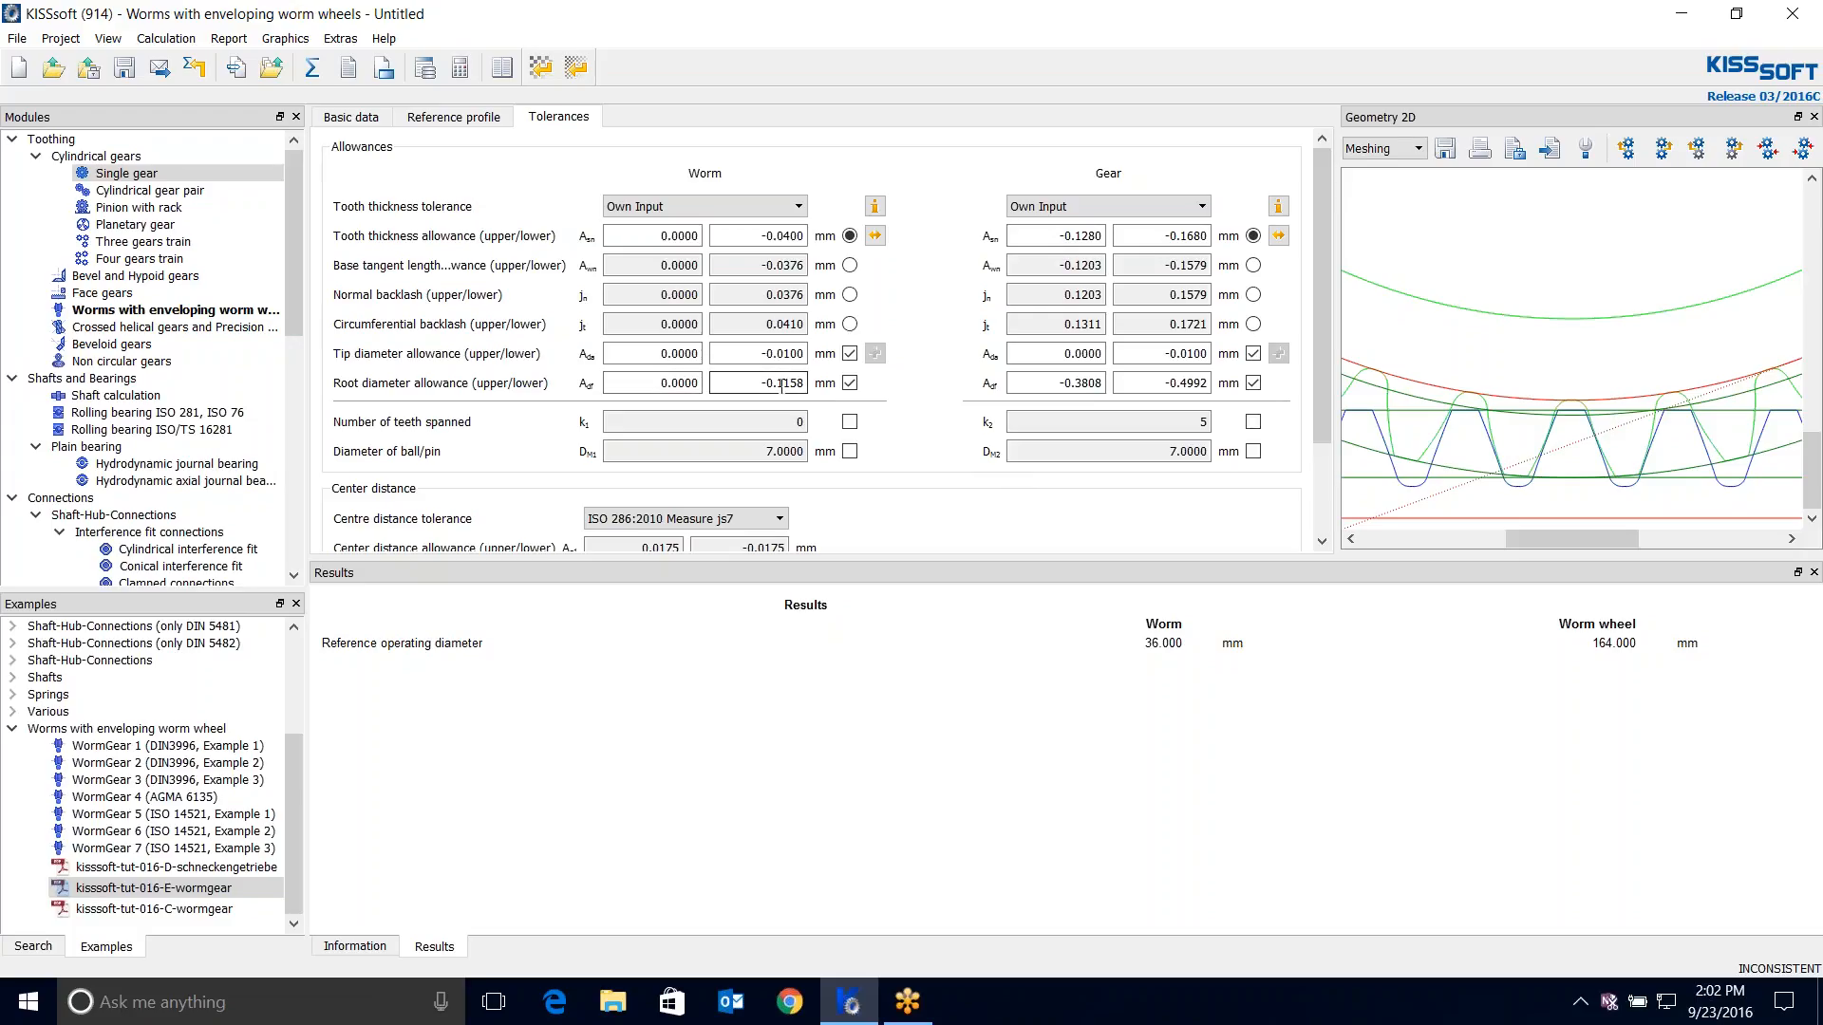
{"action": "left_click_drag", "start_coordinate": [792, 382], "coordinate": [809, 382]}
{"action": "type", "text": "00"}
{"action": "left_click_drag", "start_coordinate": [1080, 382], "coordinate": [1104, 384]}
{"action": "type", "text": "600"}
{"action": "left_click_drag", "start_coordinate": [1180, 384], "coordinate": [1209, 384]}
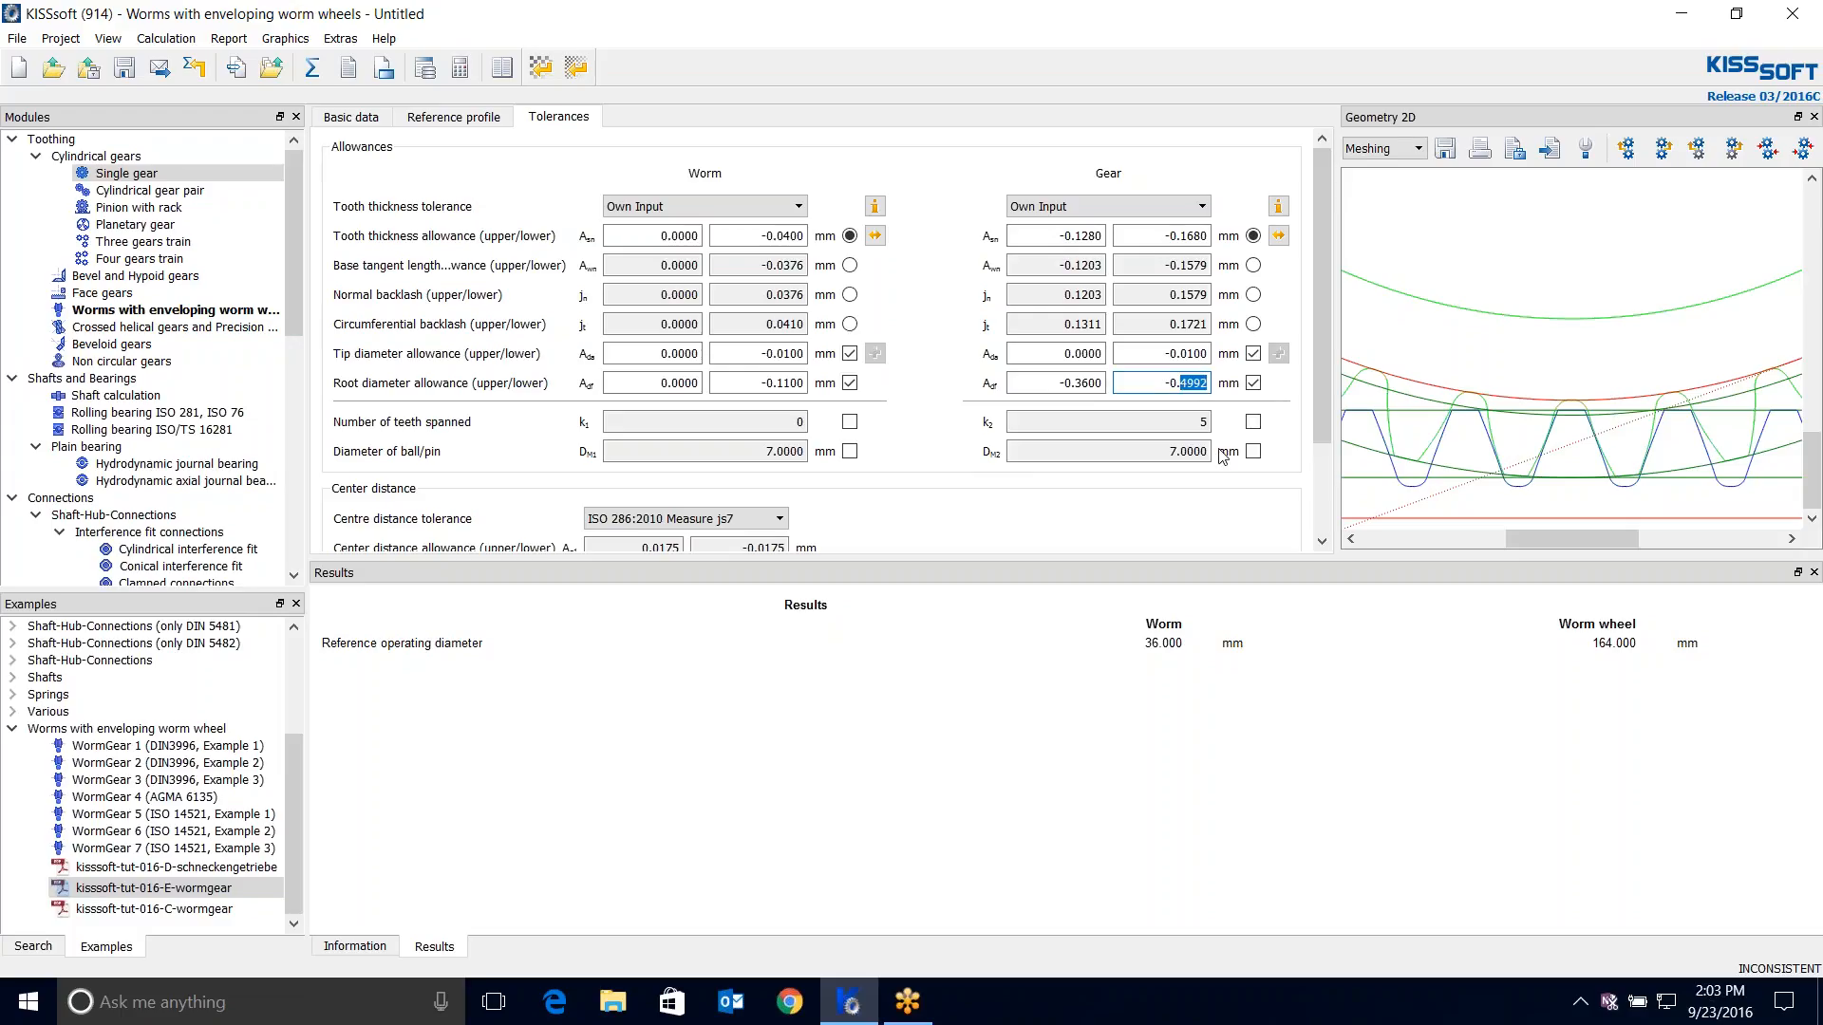
{"action": "type", "text": "7"}
{"action": "type", "text": "4730"}
{"action": "left_click", "coordinate": [937, 465]}
Run the calculation with the own tolerance allowances.
{"action": "left_click_drag", "start_coordinate": [890, 554], "coordinate": [869, 788]}
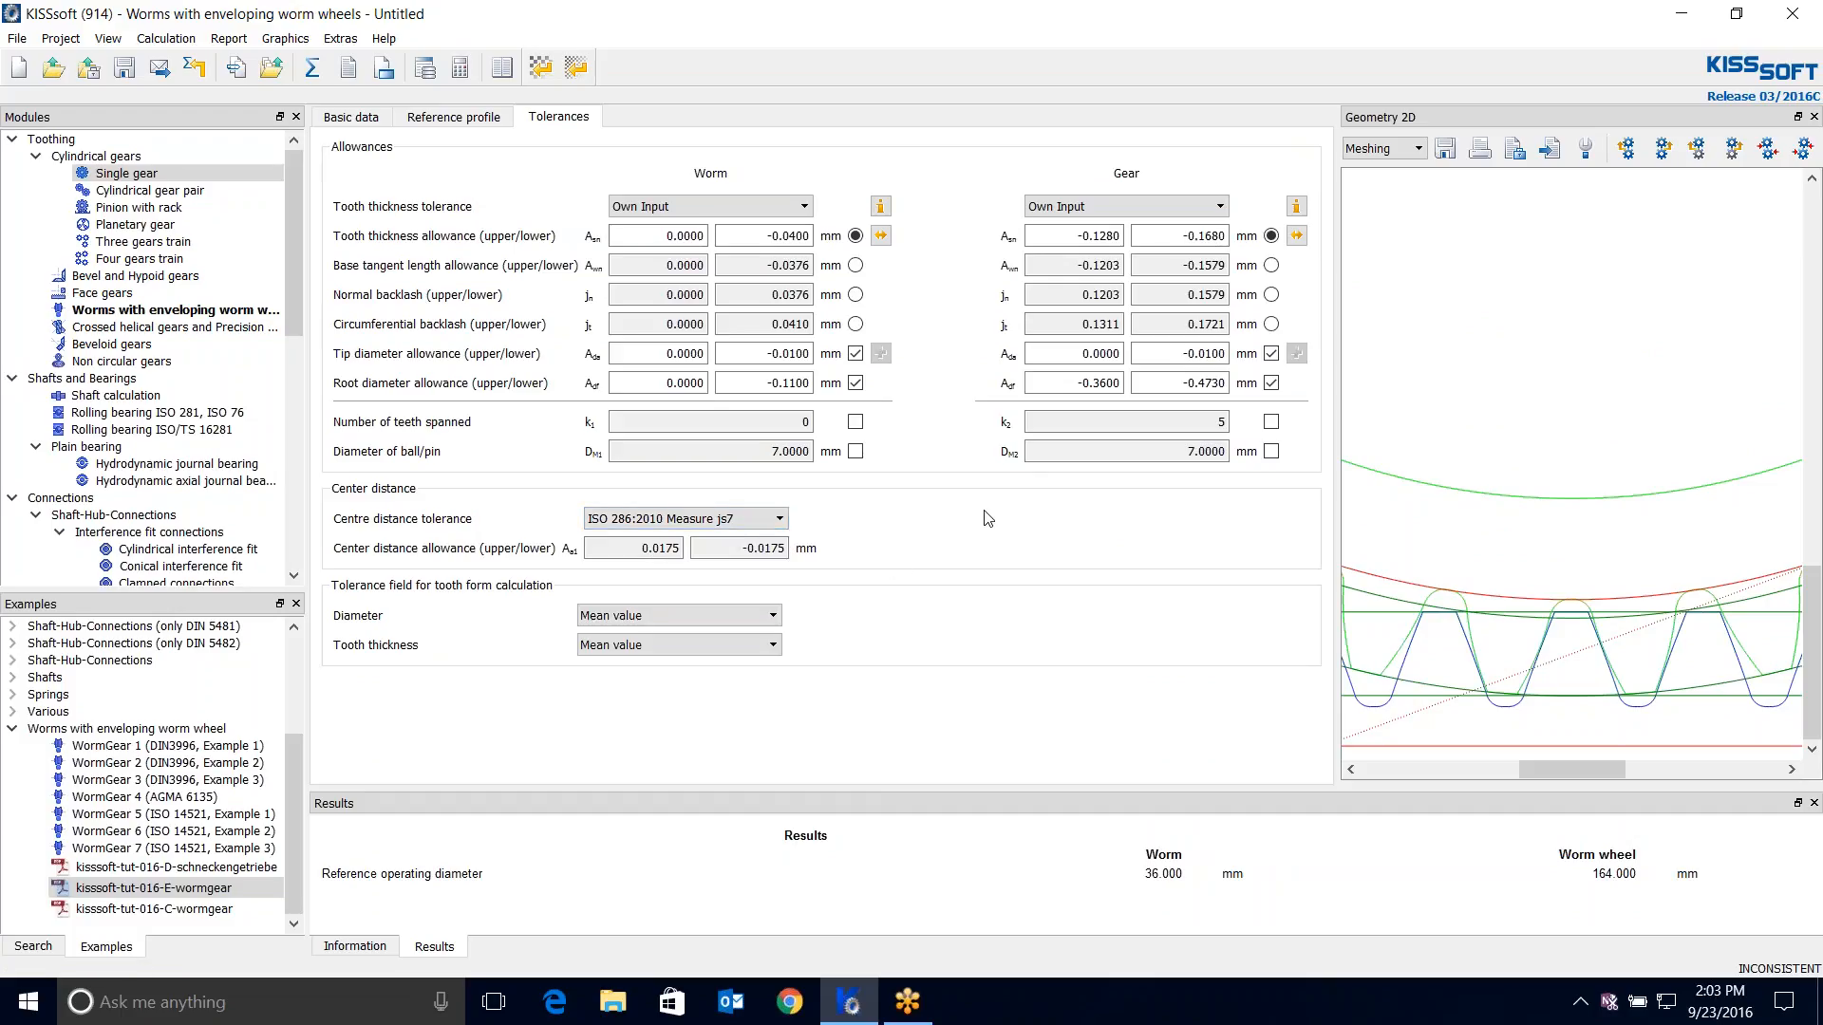
{"action": "key", "text": "F5"}
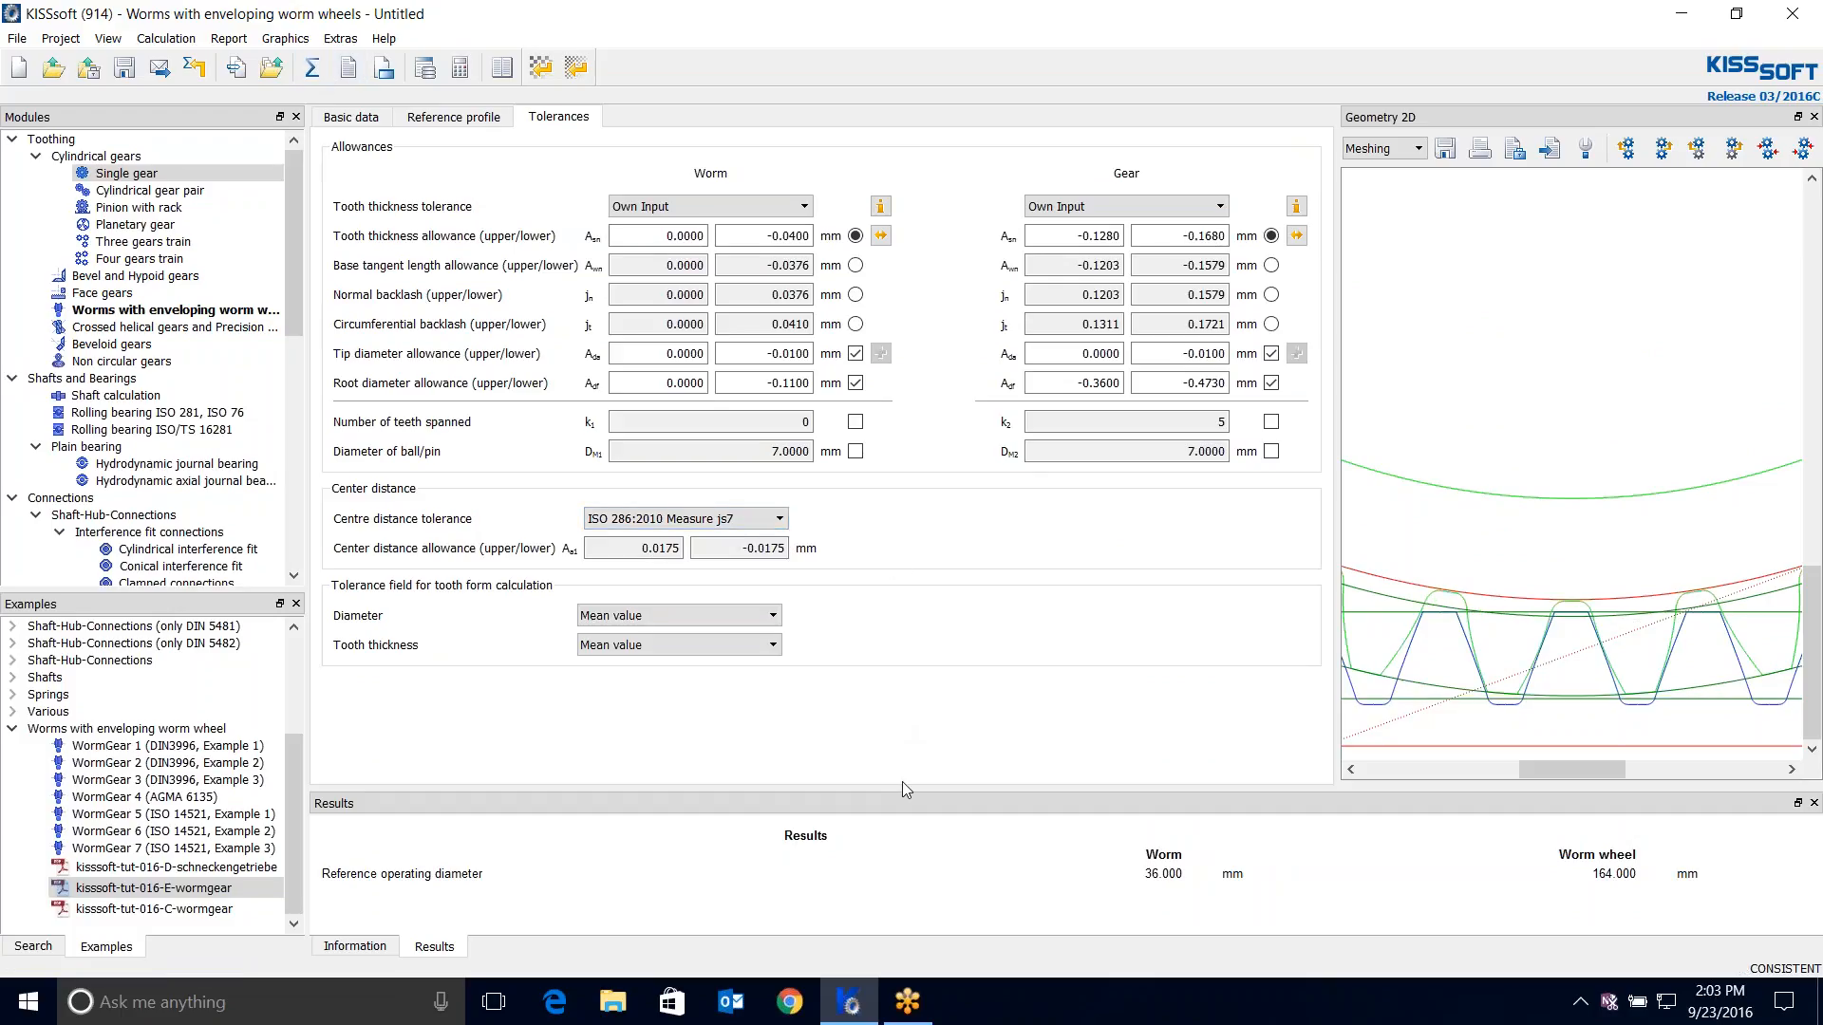
{"action": "left_click_drag", "start_coordinate": [903, 791], "coordinate": [925, 591]}
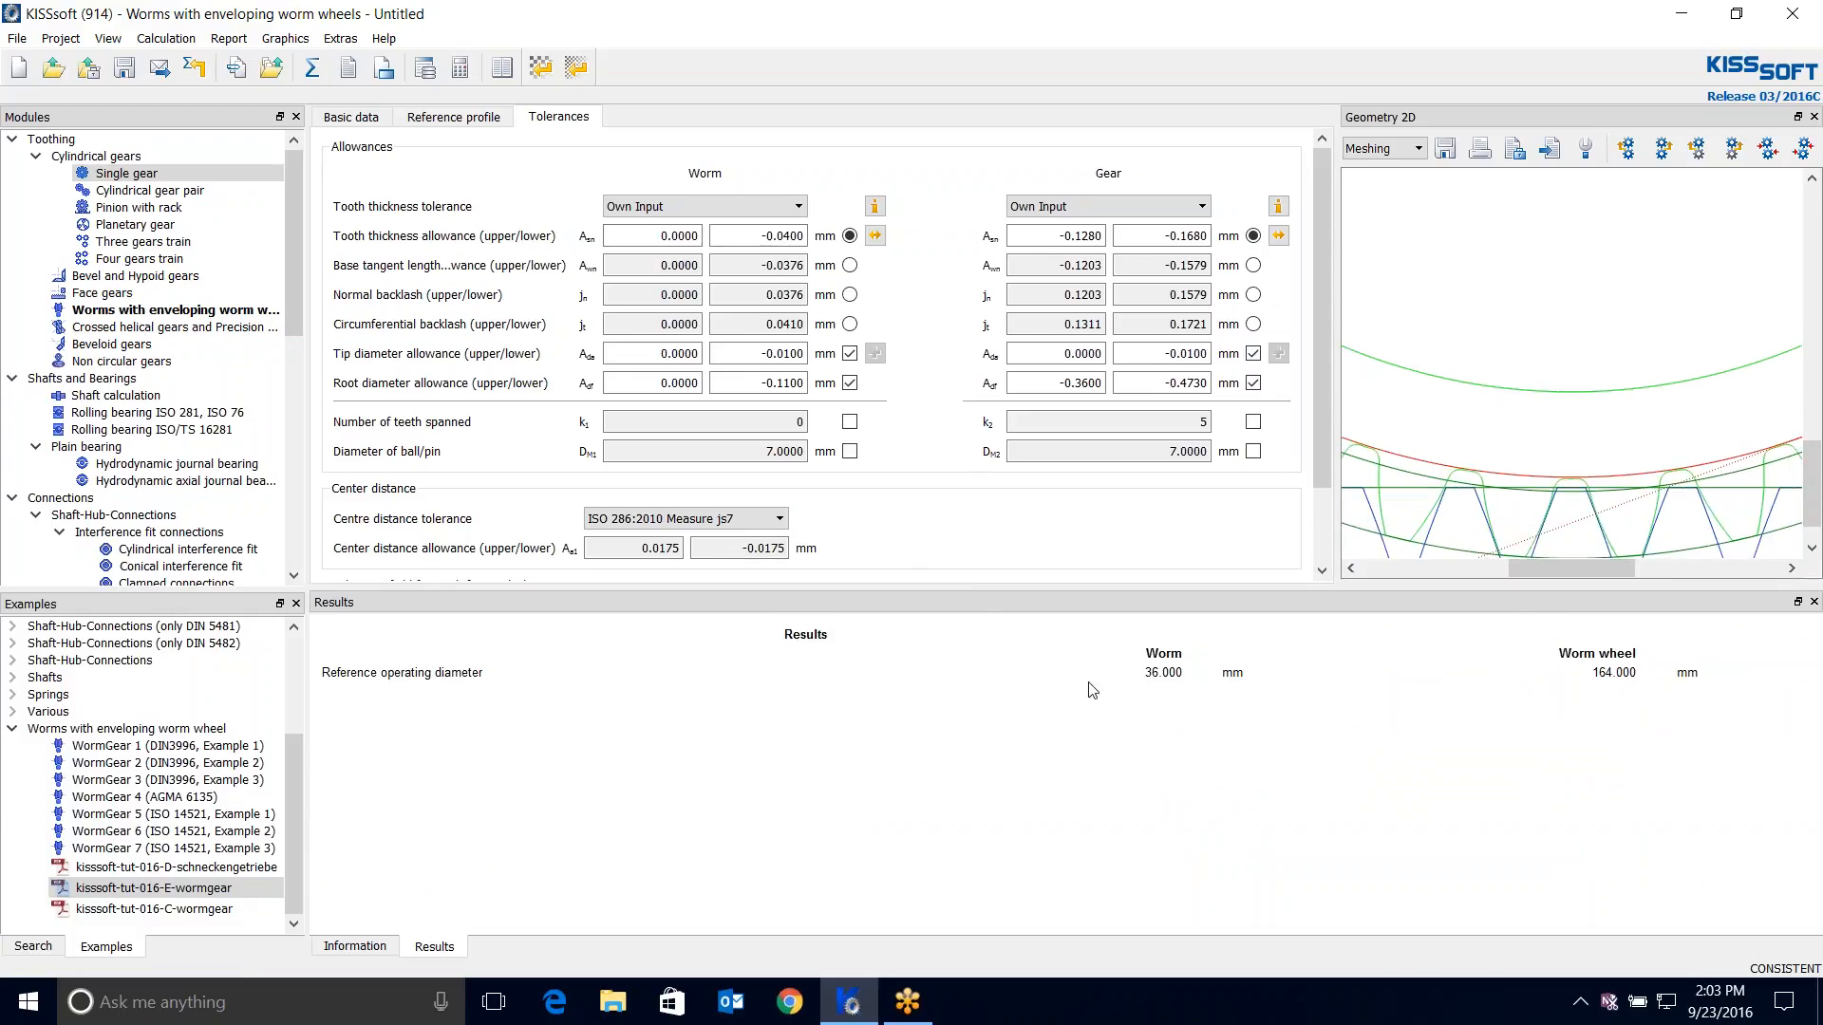
Open the geometry details from the basic data and examine the full throat radius information drawing.
{"action": "left_click_drag", "start_coordinate": [1198, 598], "coordinate": [1196, 760]}
{"action": "left_click", "coordinate": [365, 117]}
{"action": "left_click", "coordinate": [1266, 178]}
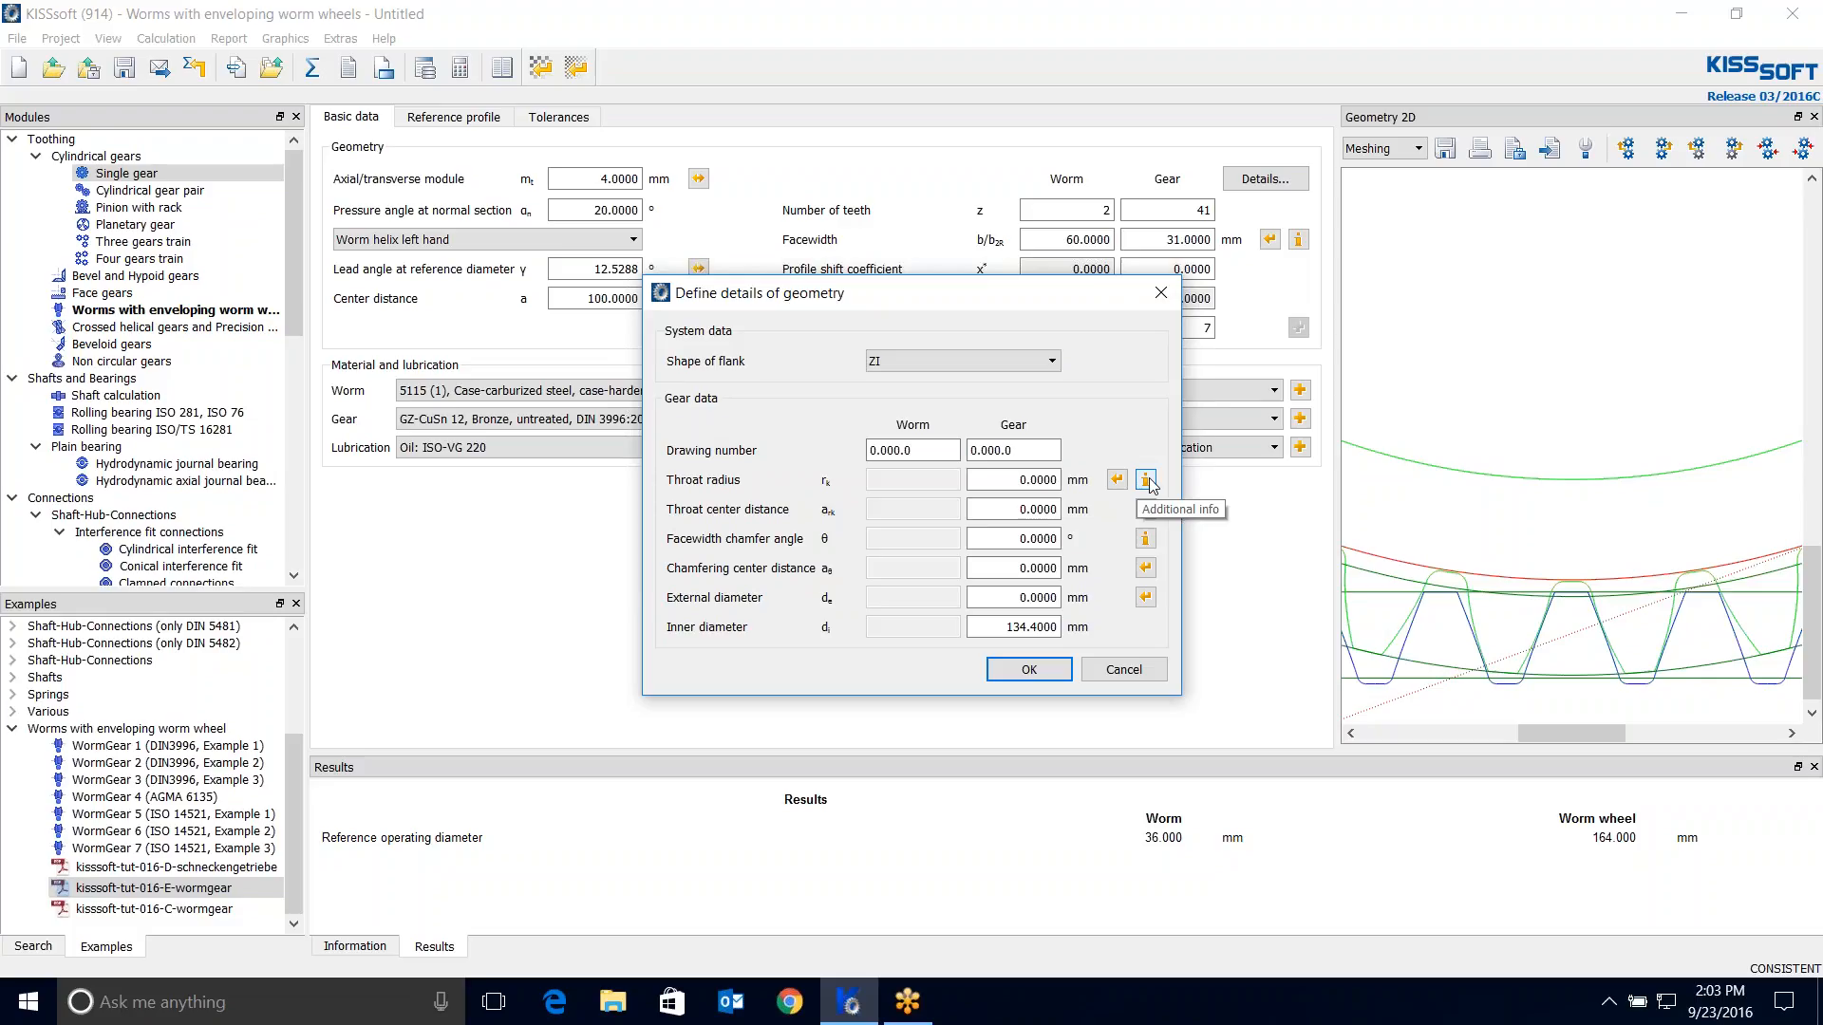
{"action": "left_click", "coordinate": [1147, 481]}
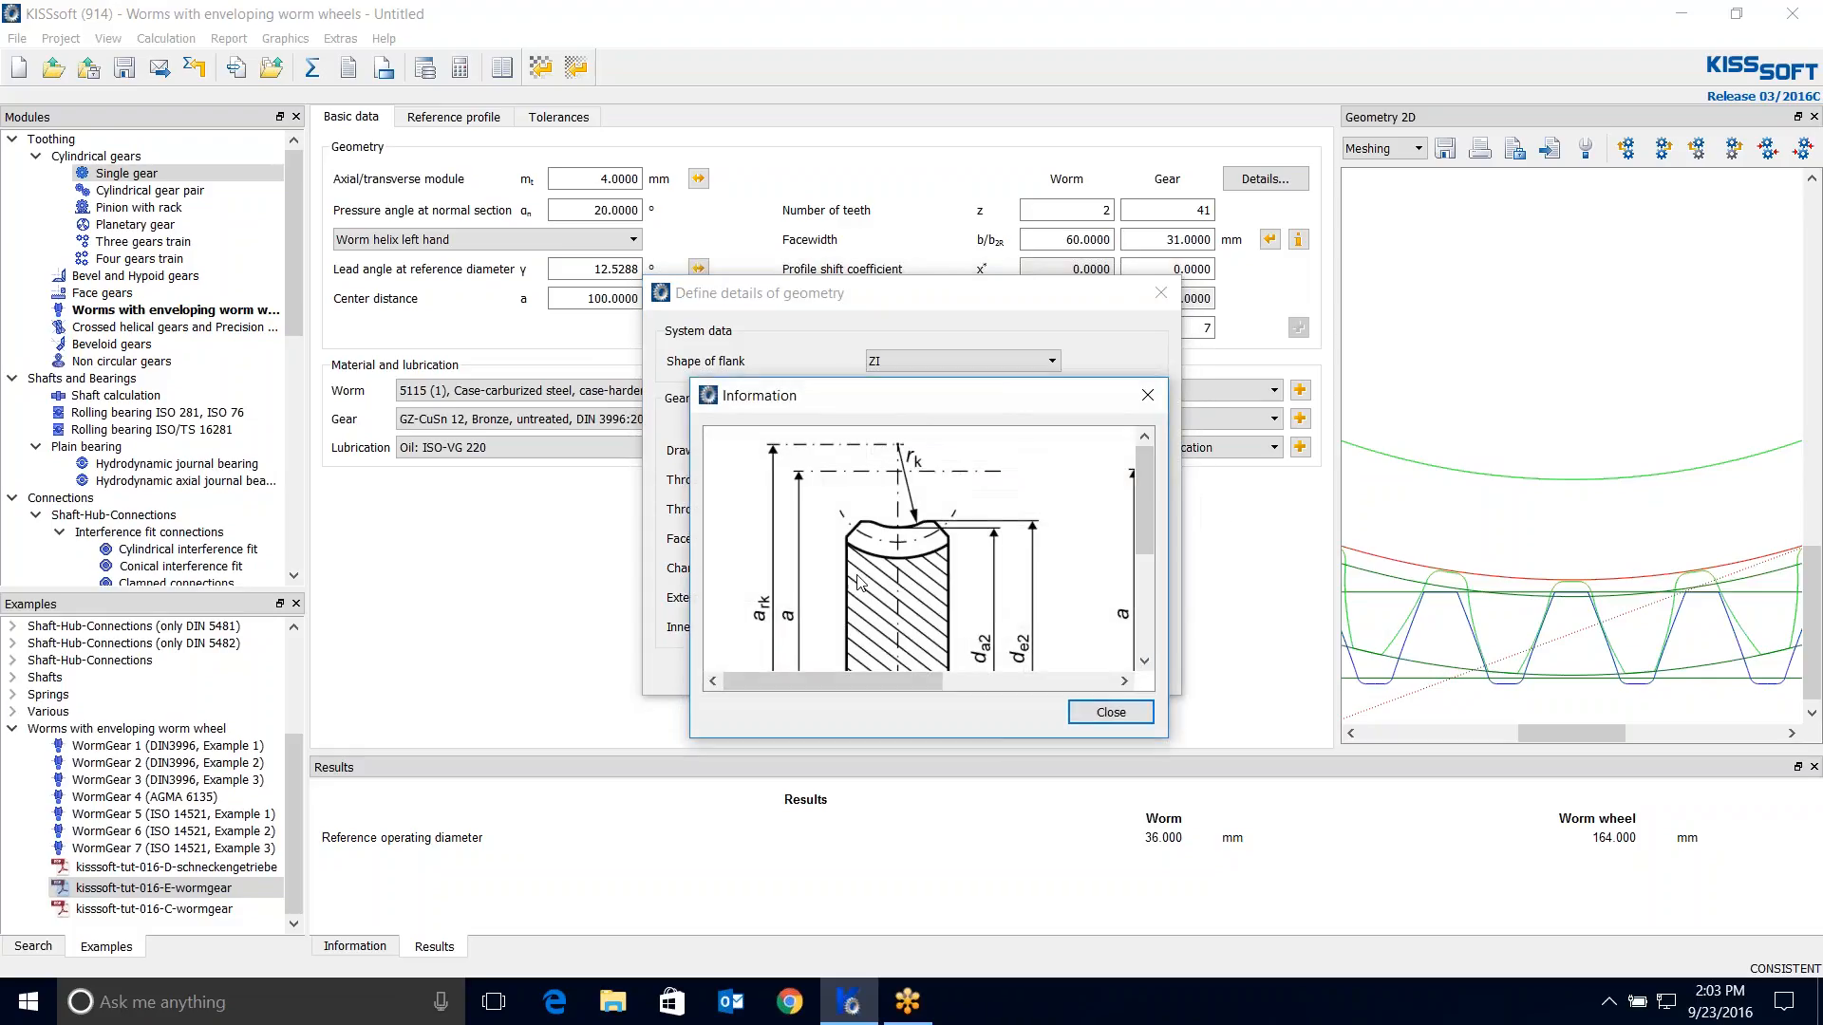
{"action": "left_click_drag", "start_coordinate": [852, 742], "coordinate": [890, 976]}
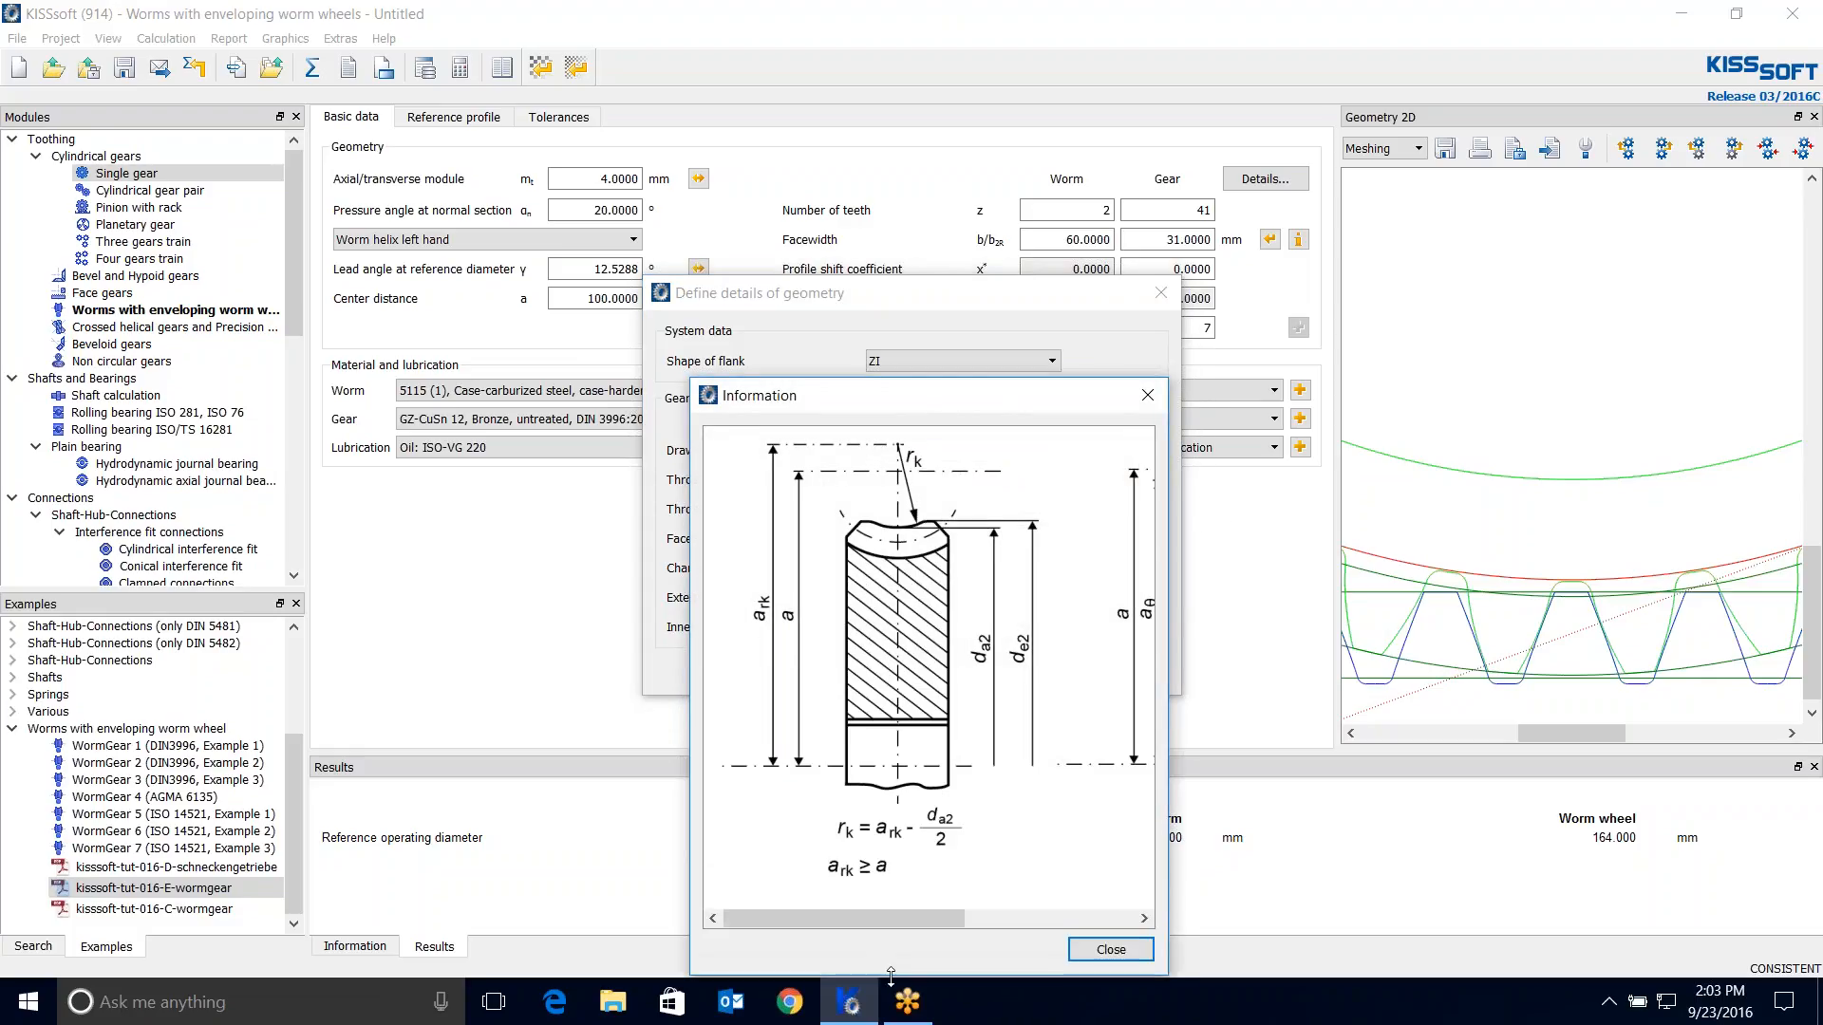
{"action": "left_click_drag", "start_coordinate": [1168, 826], "coordinate": [1609, 812]}
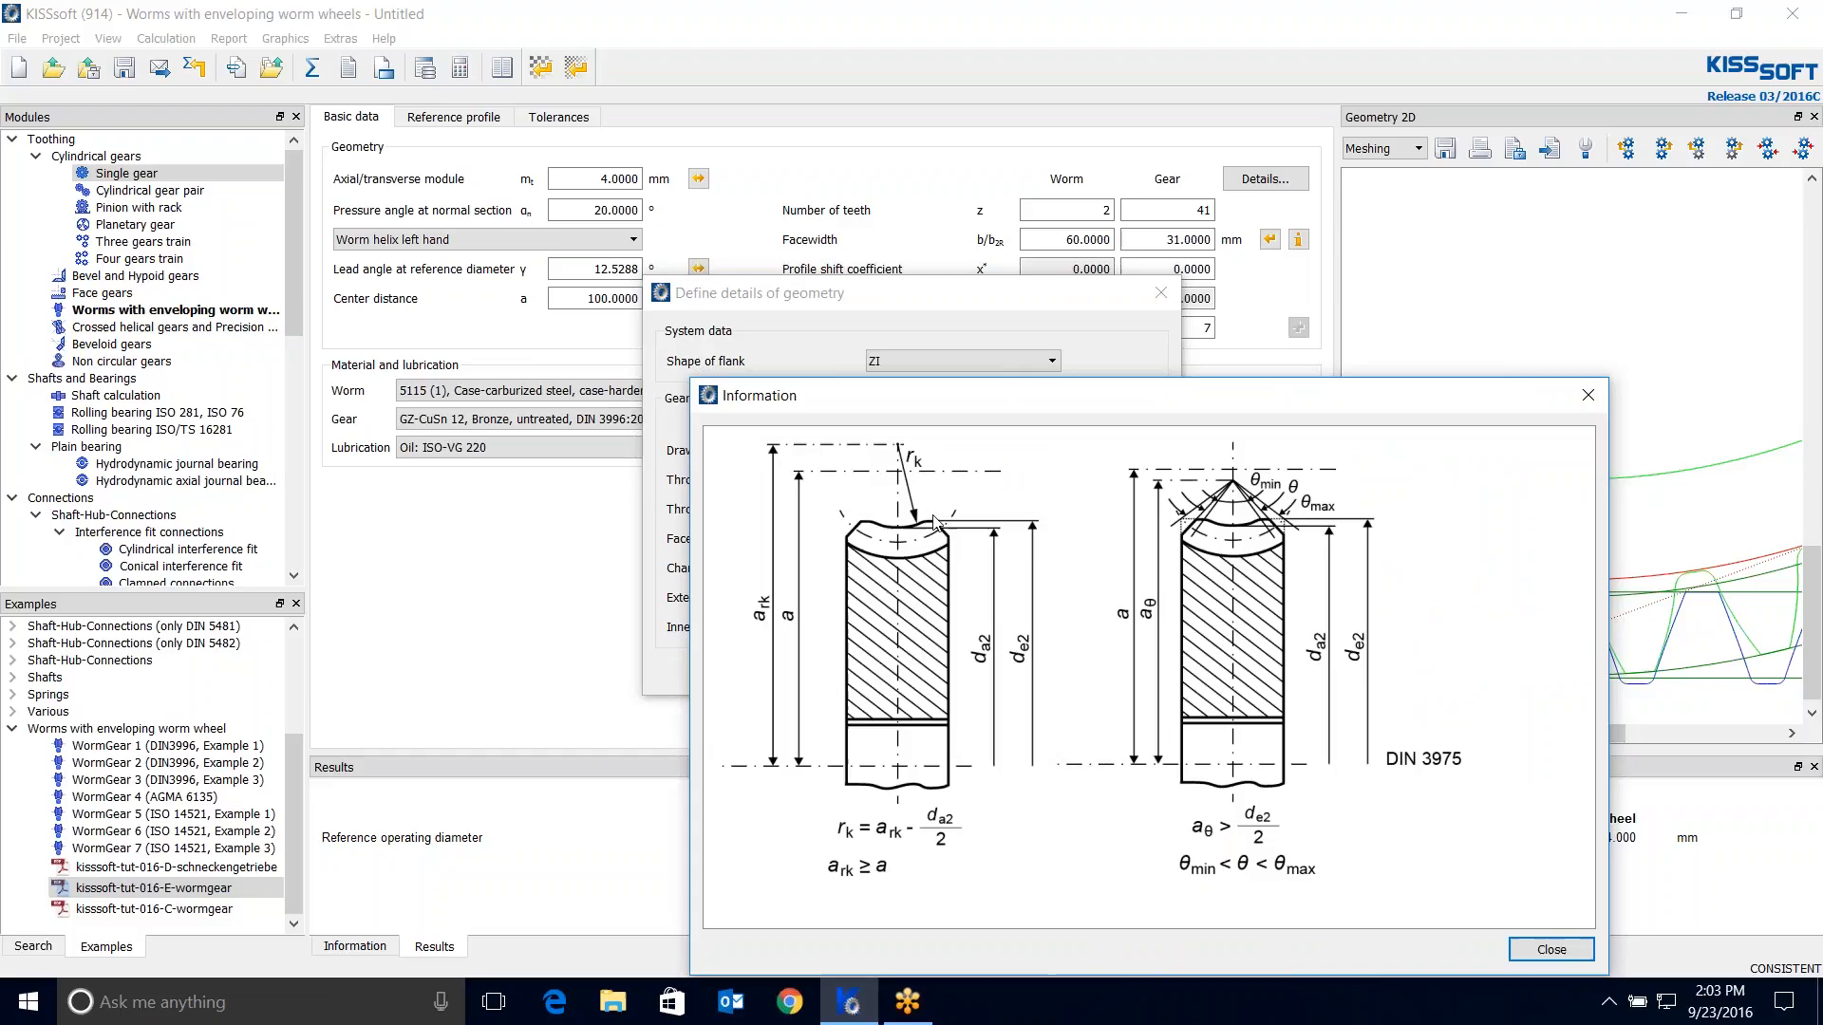
{"action": "left_click", "coordinate": [1596, 411]}
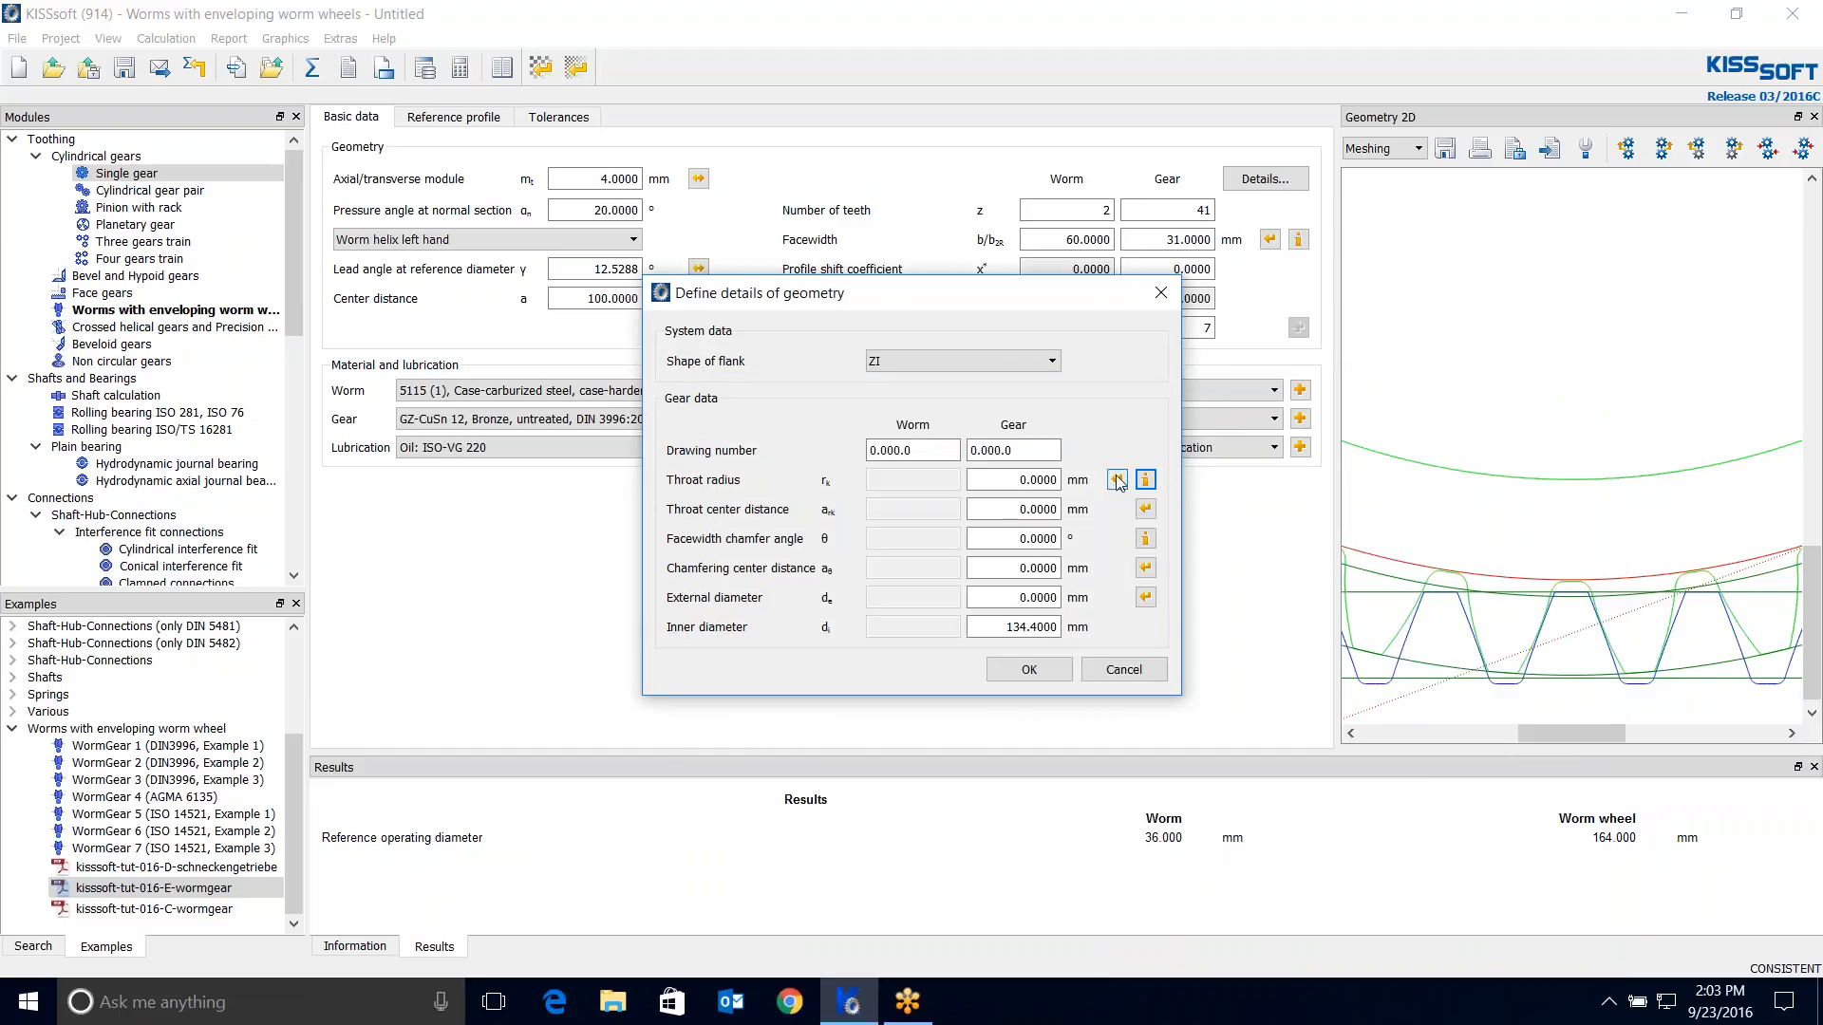
Size the gear's throat radius to 14 mm and throat center distance to 100 mm, and review the facewidth chamfer angle drawing.
{"action": "left_click", "coordinate": [1117, 481]}
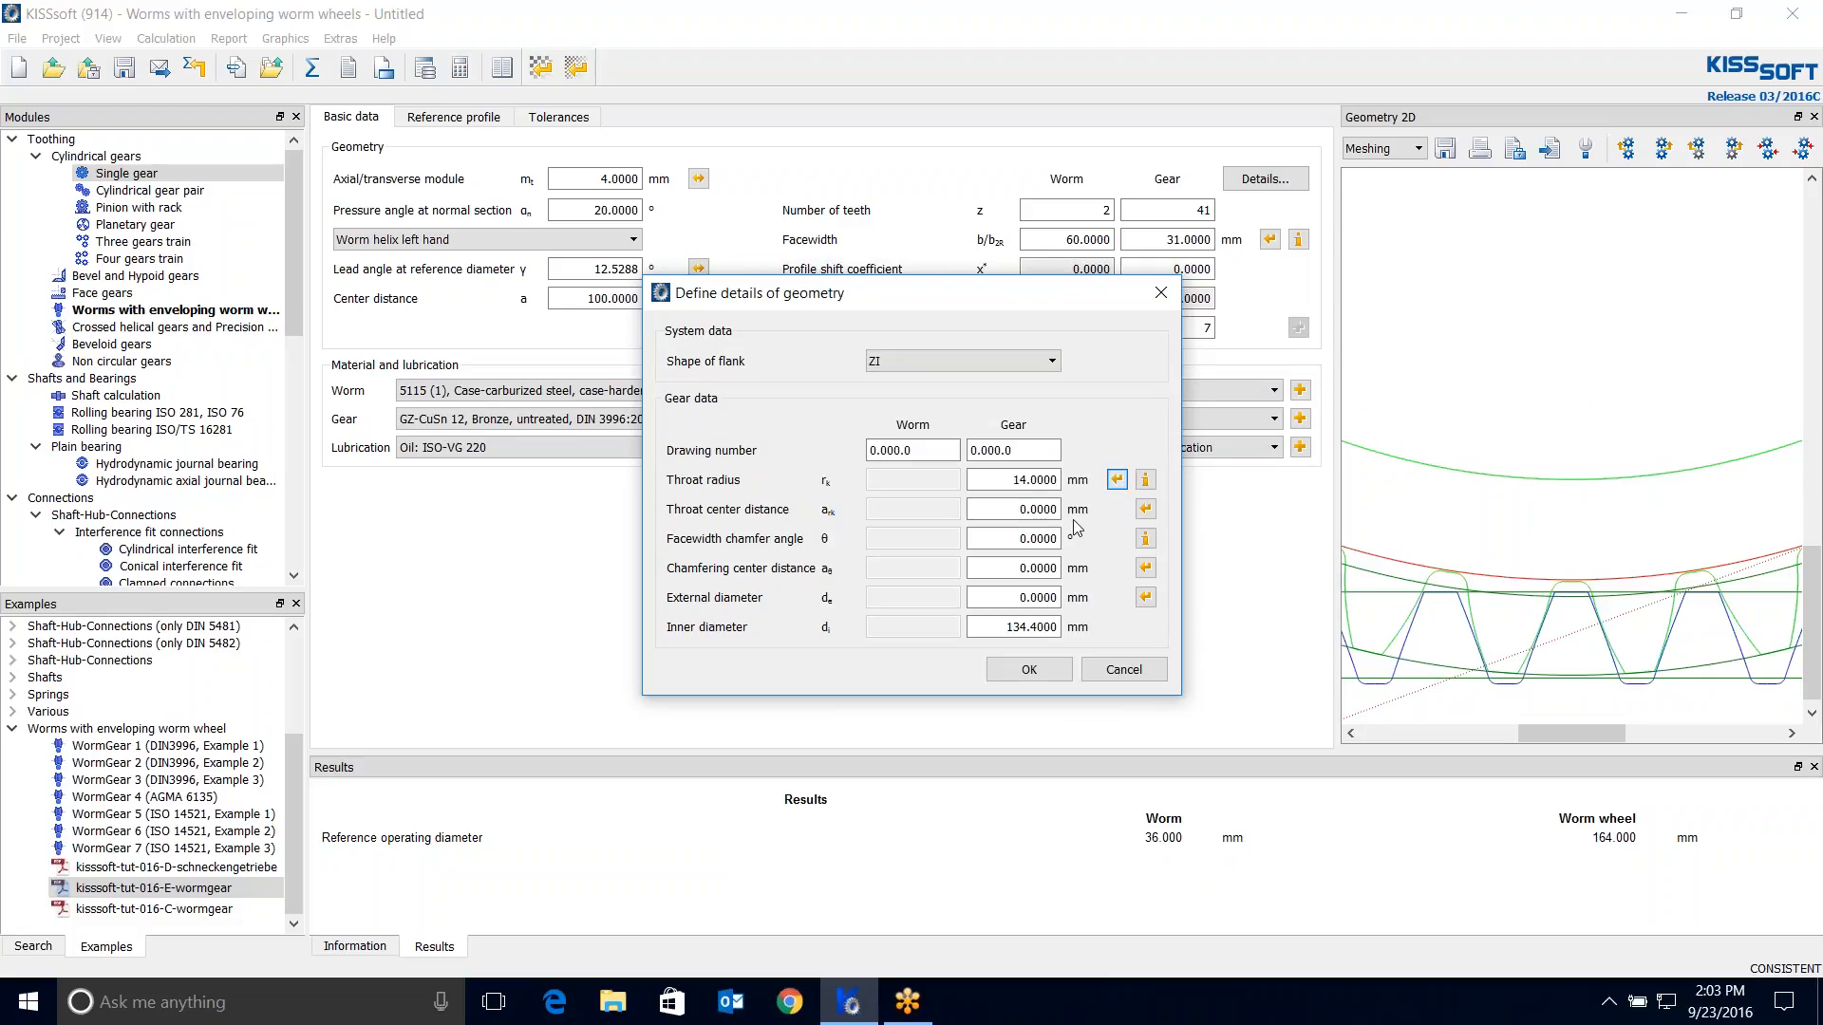
{"action": "left_click", "coordinate": [1143, 512]}
{"action": "left_click", "coordinate": [1146, 539]}
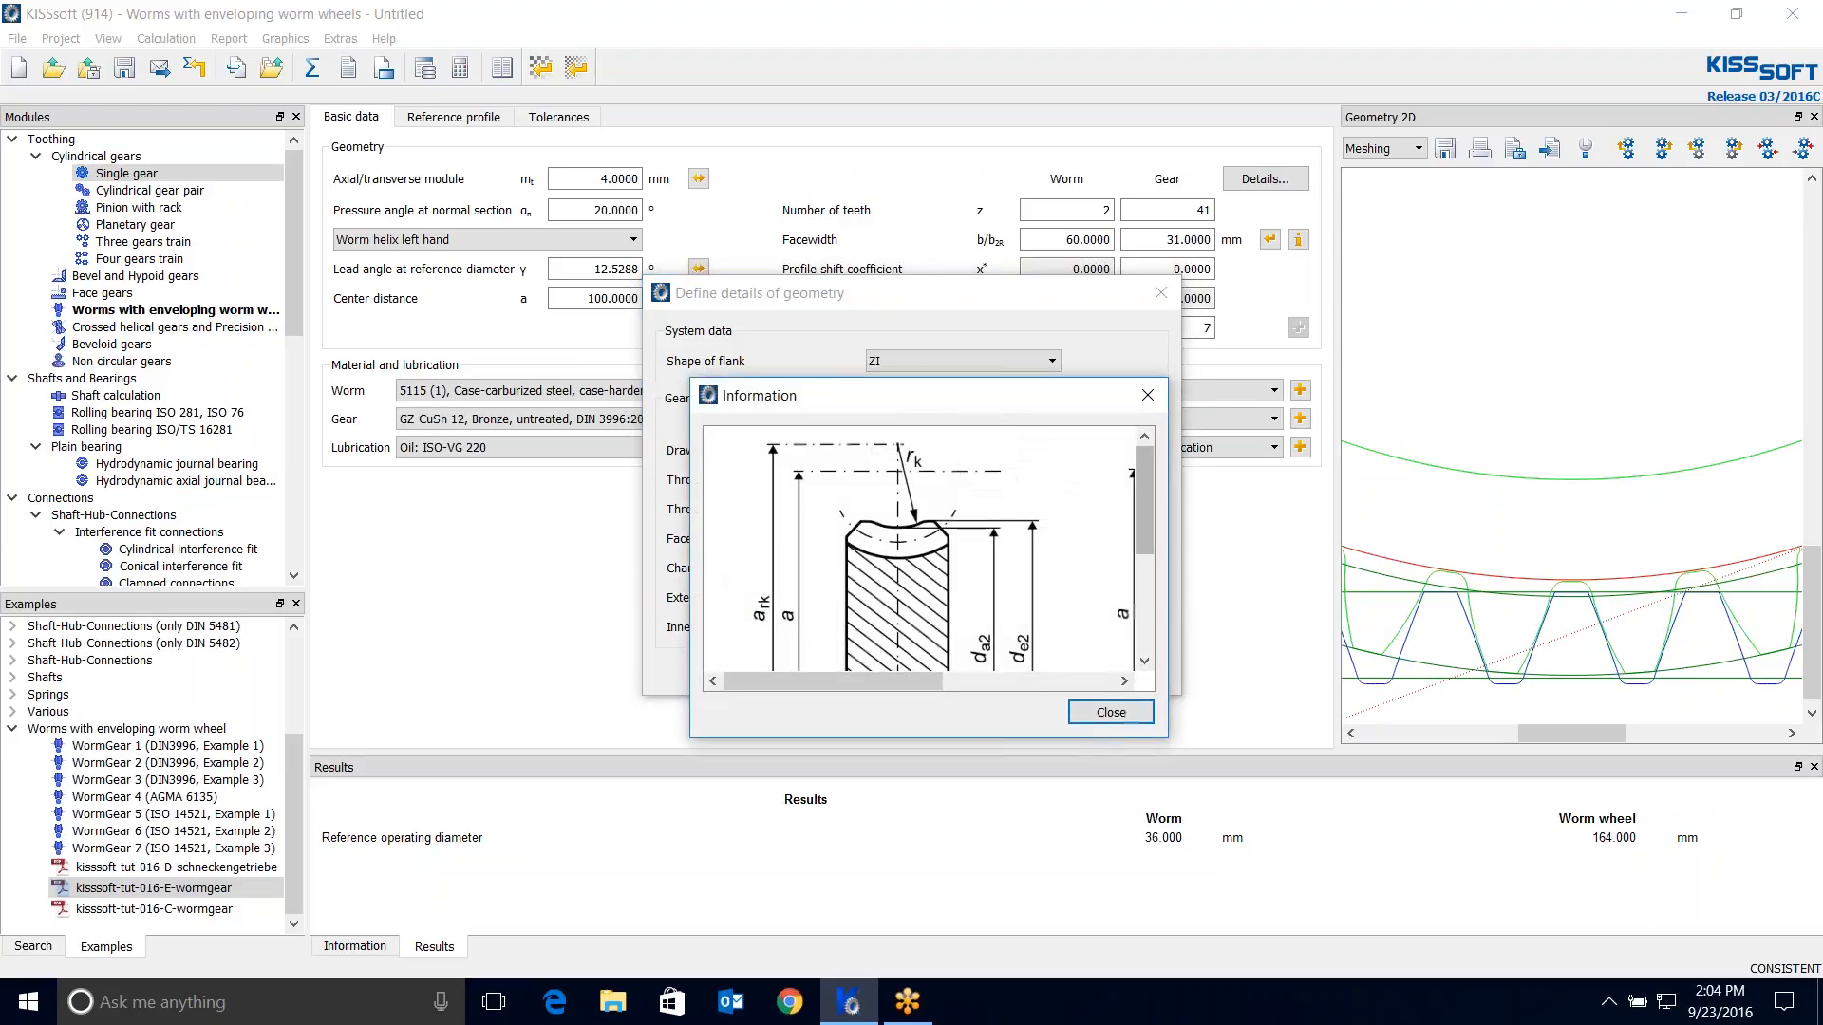
{"action": "left_click_drag", "start_coordinate": [1085, 747], "coordinate": [1084, 917]}
{"action": "left_click_drag", "start_coordinate": [1171, 814], "coordinate": [1412, 814]}
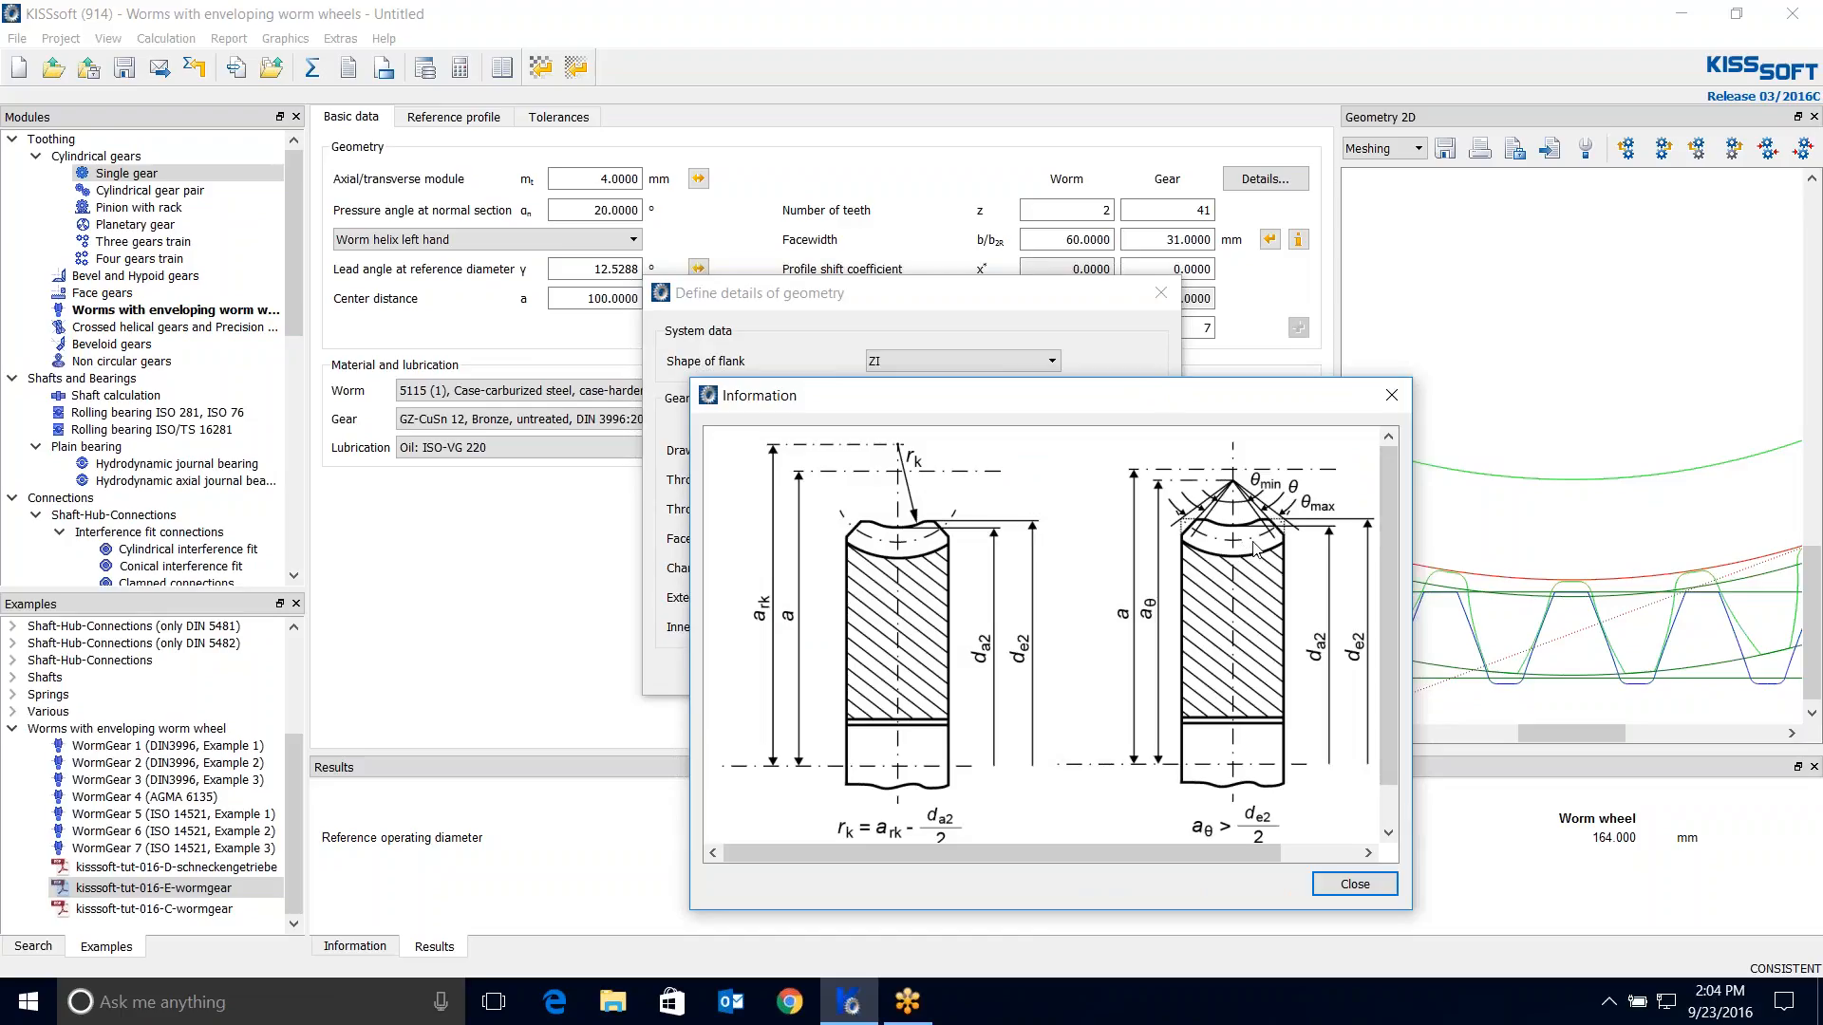
{"action": "left_click", "coordinate": [1392, 396]}
Size the chamfering center distance to 100 mm and the external diameter to 176 mm, and recalculate with the accepted details.
{"action": "left_click", "coordinate": [1144, 569]}
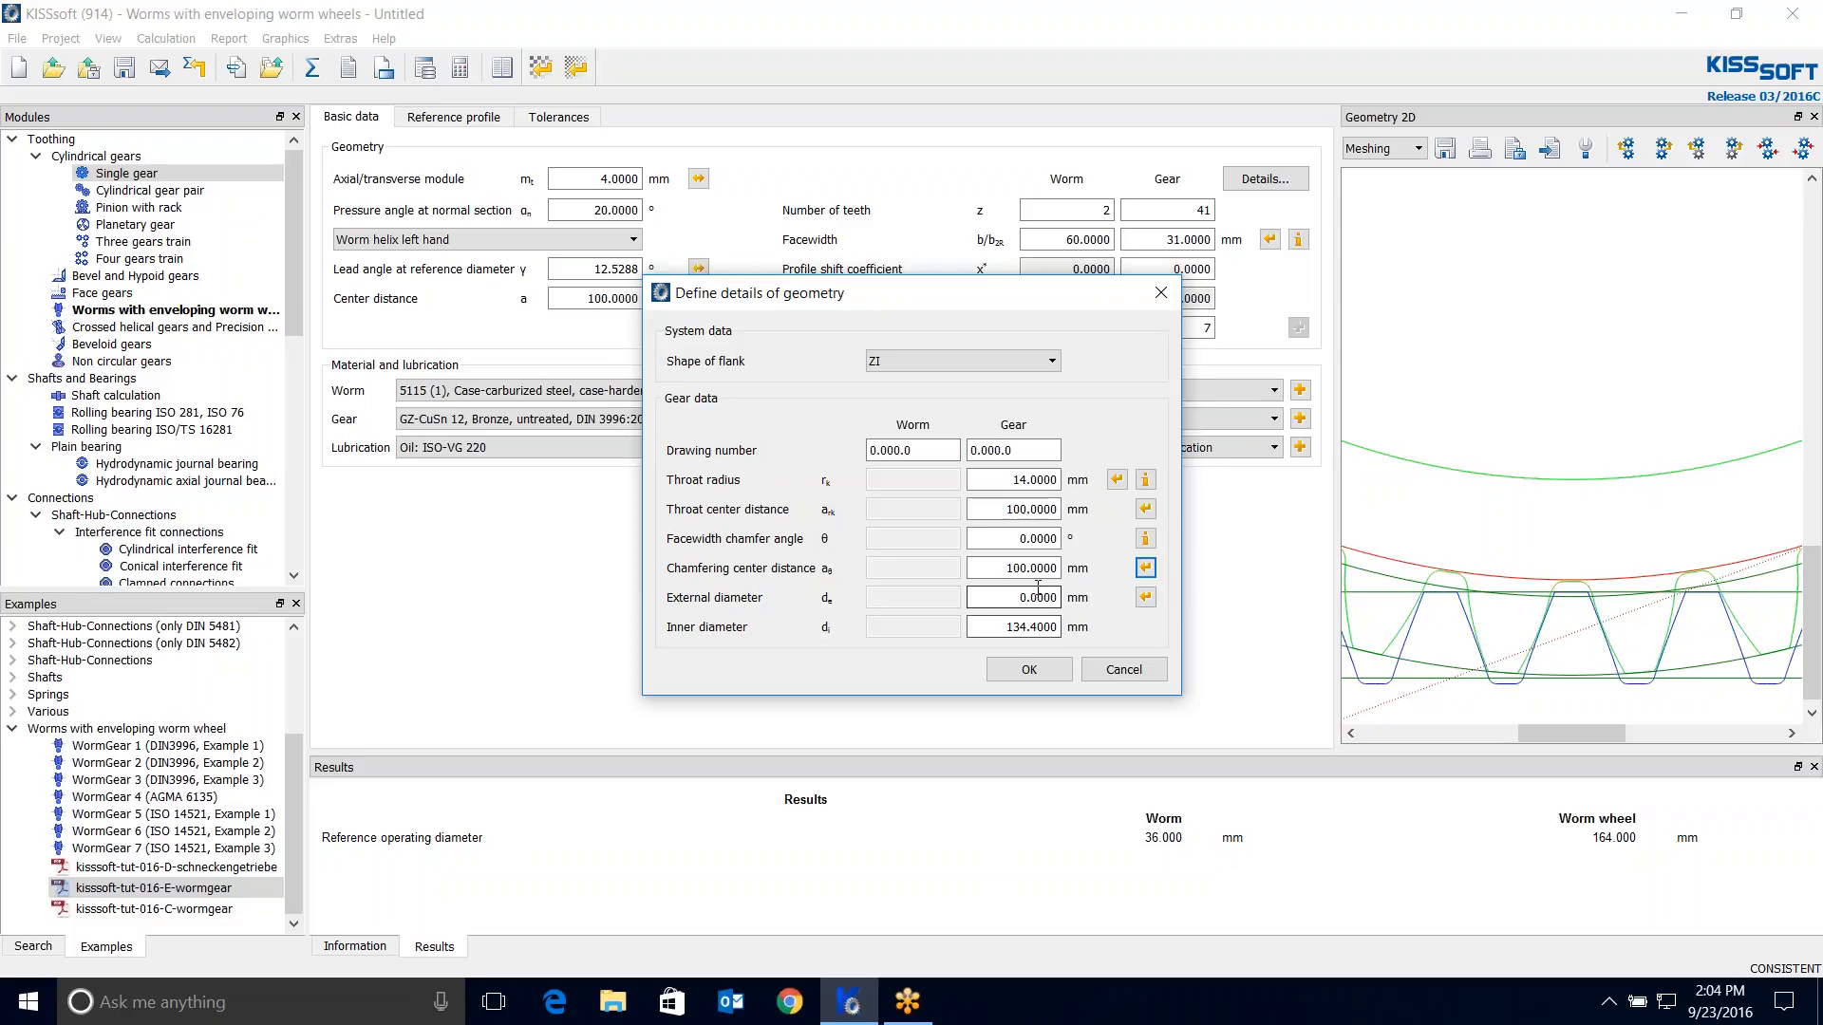
{"action": "left_click", "coordinate": [1145, 597]}
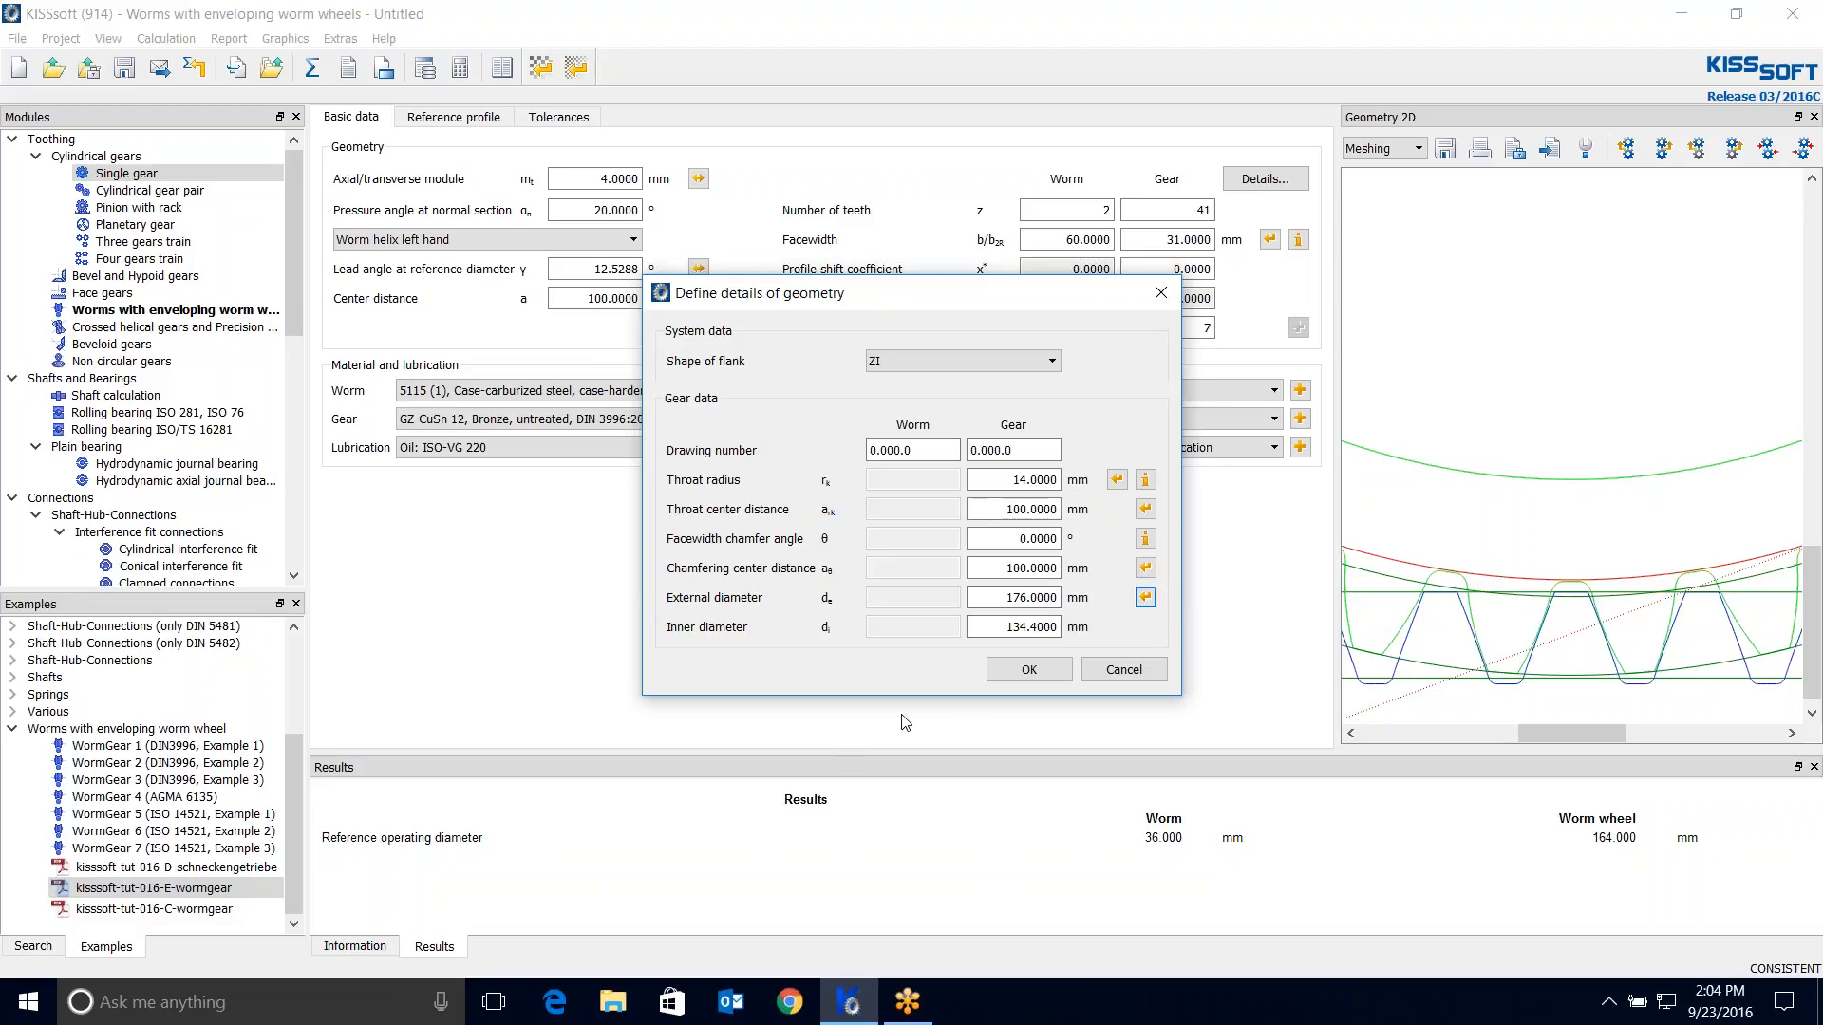
{"action": "left_click", "coordinate": [1030, 670]}
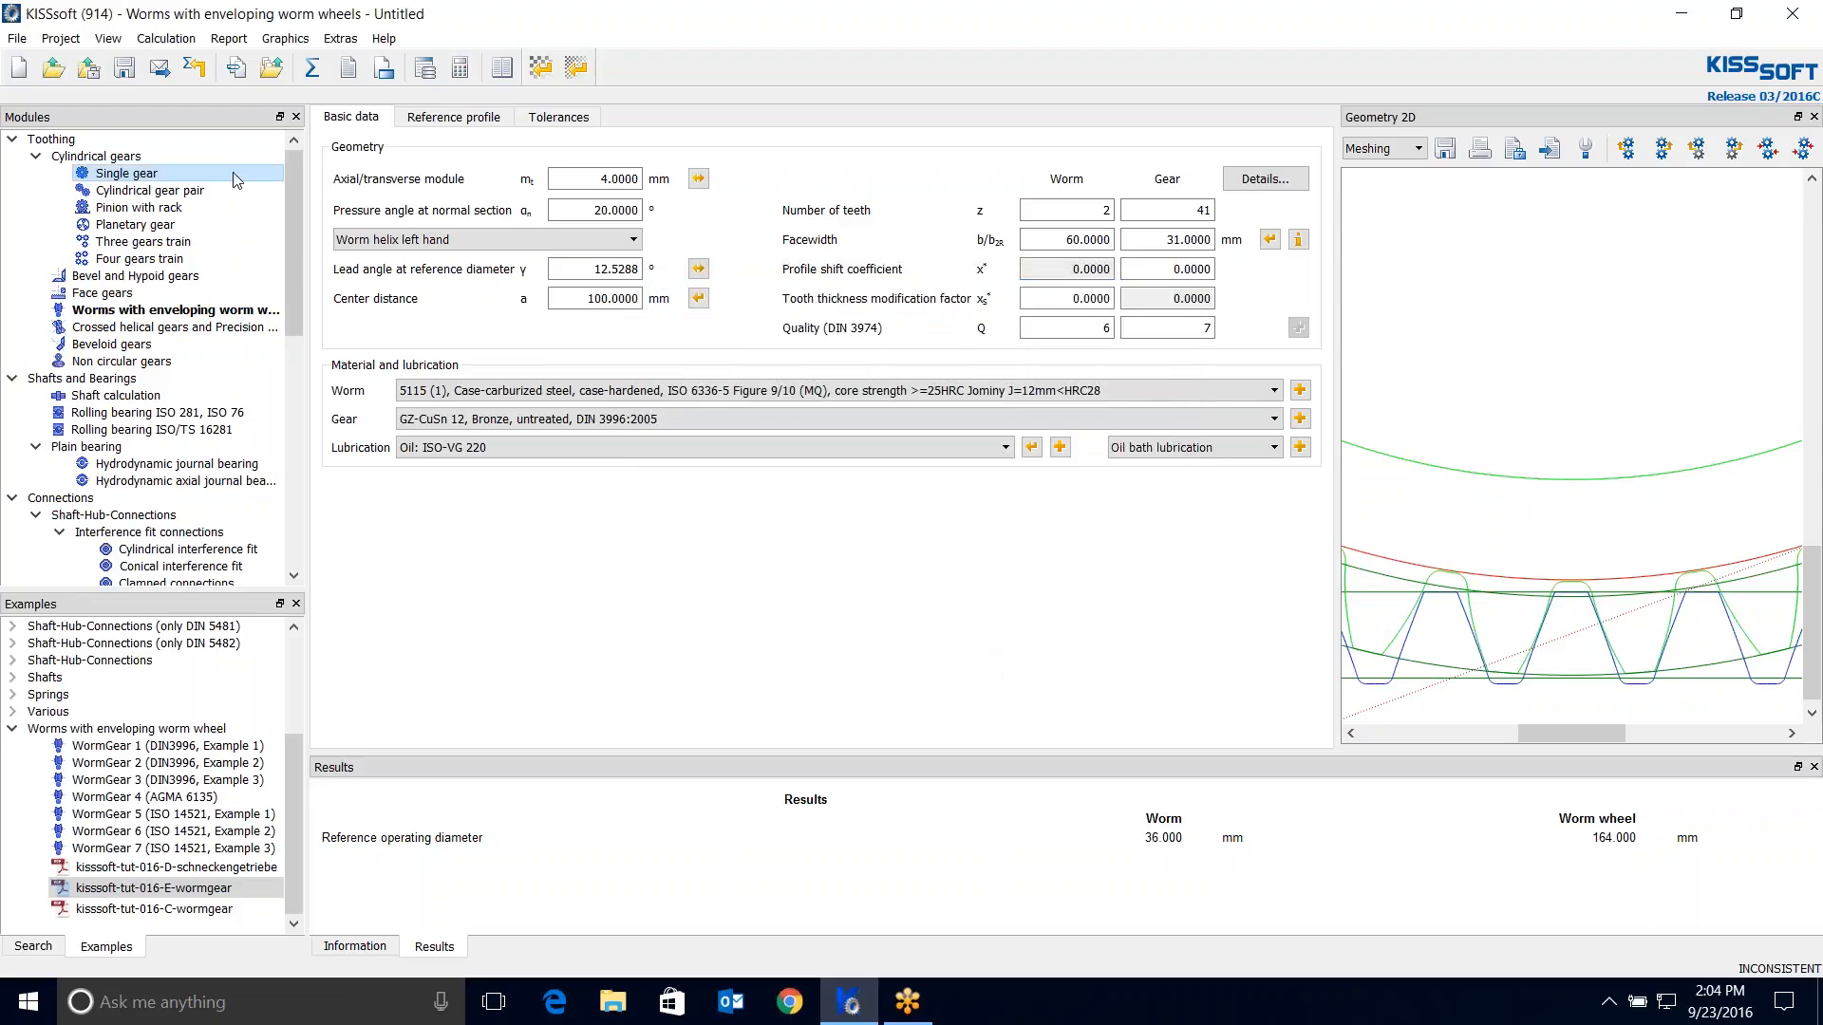
{"action": "left_click", "coordinate": [311, 70]}
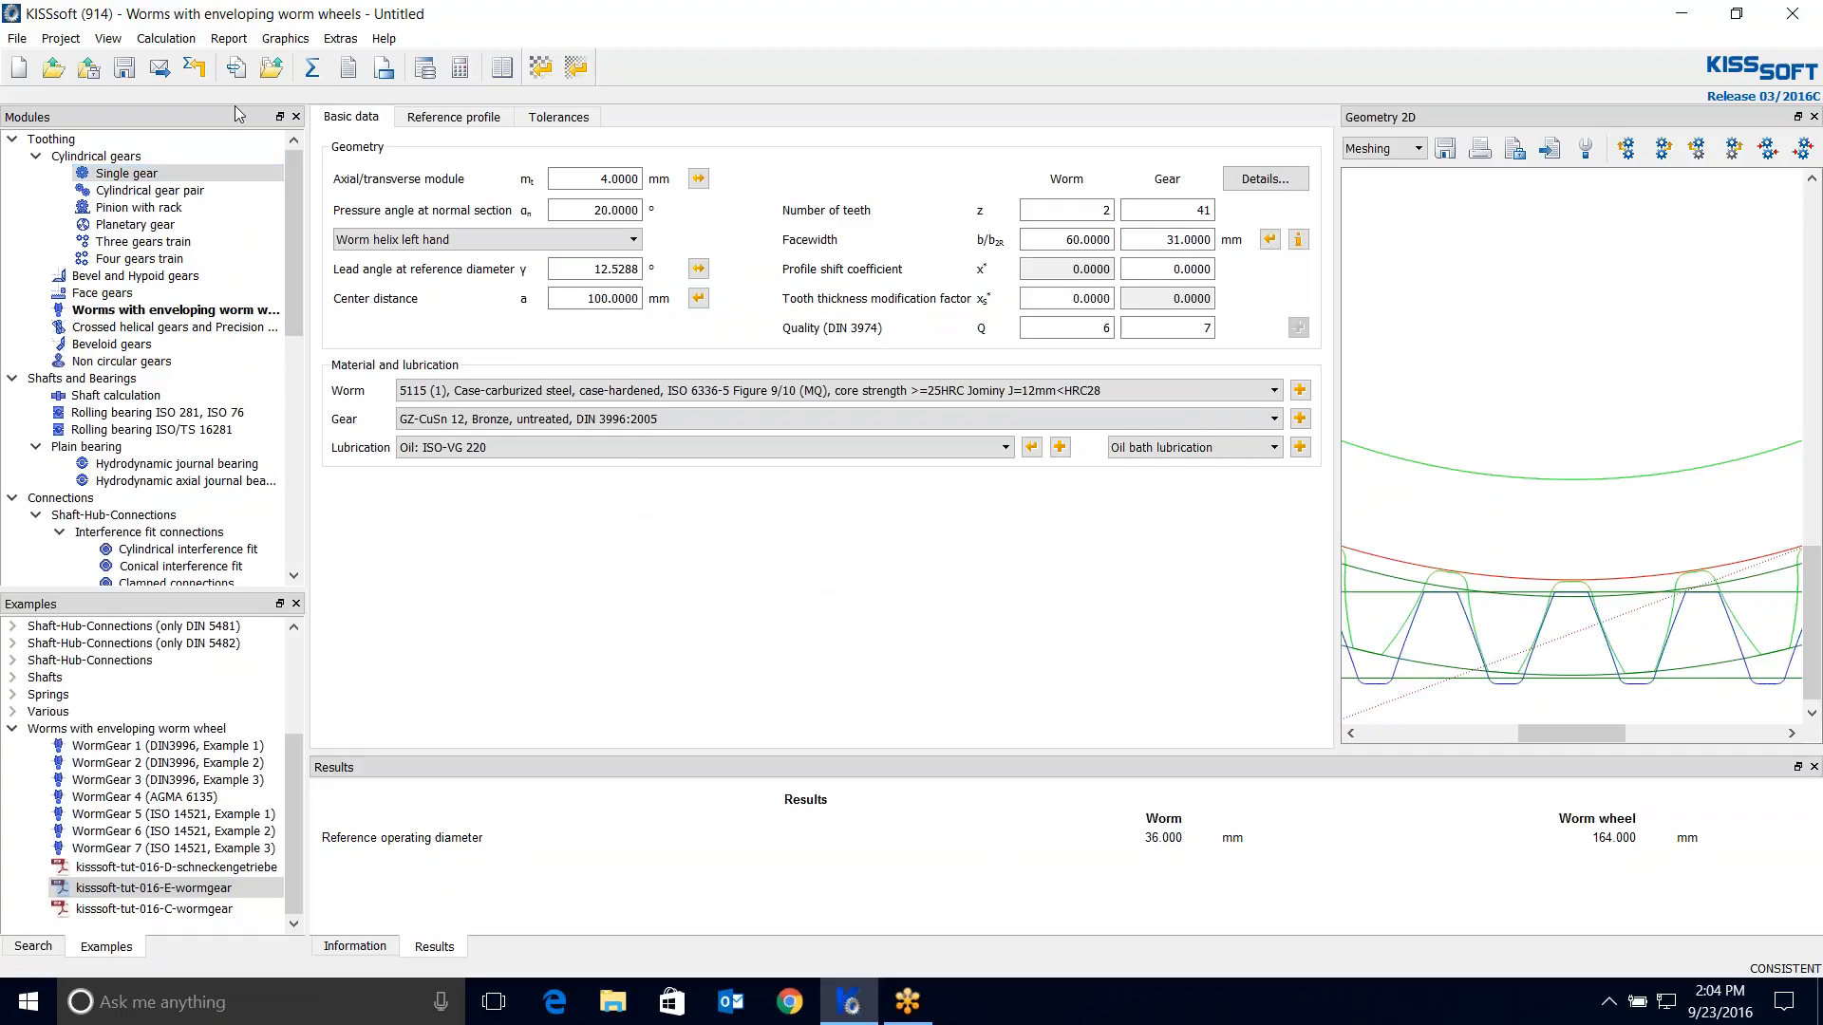
Open the rating data and set the worm's power to 5.3 kW and speed to 1500 1/min.
{"action": "left_click", "coordinate": [166, 38]}
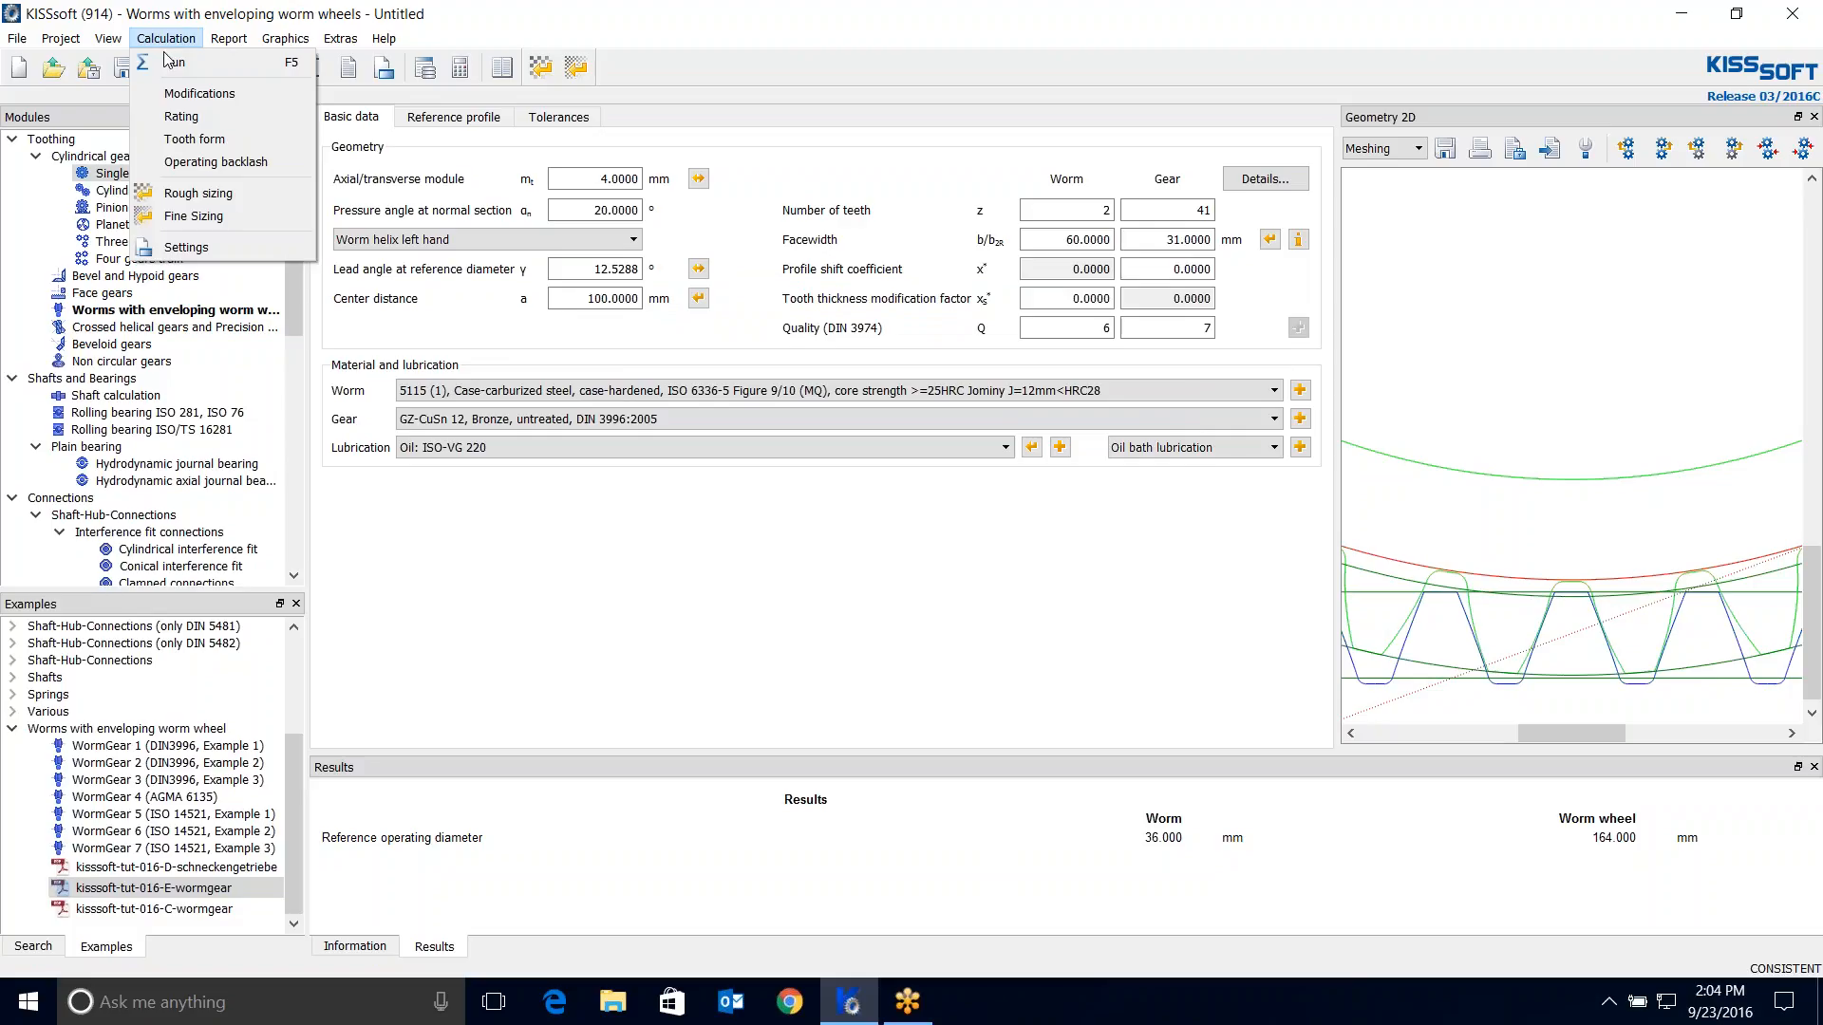
{"action": "left_click", "coordinate": [190, 123]}
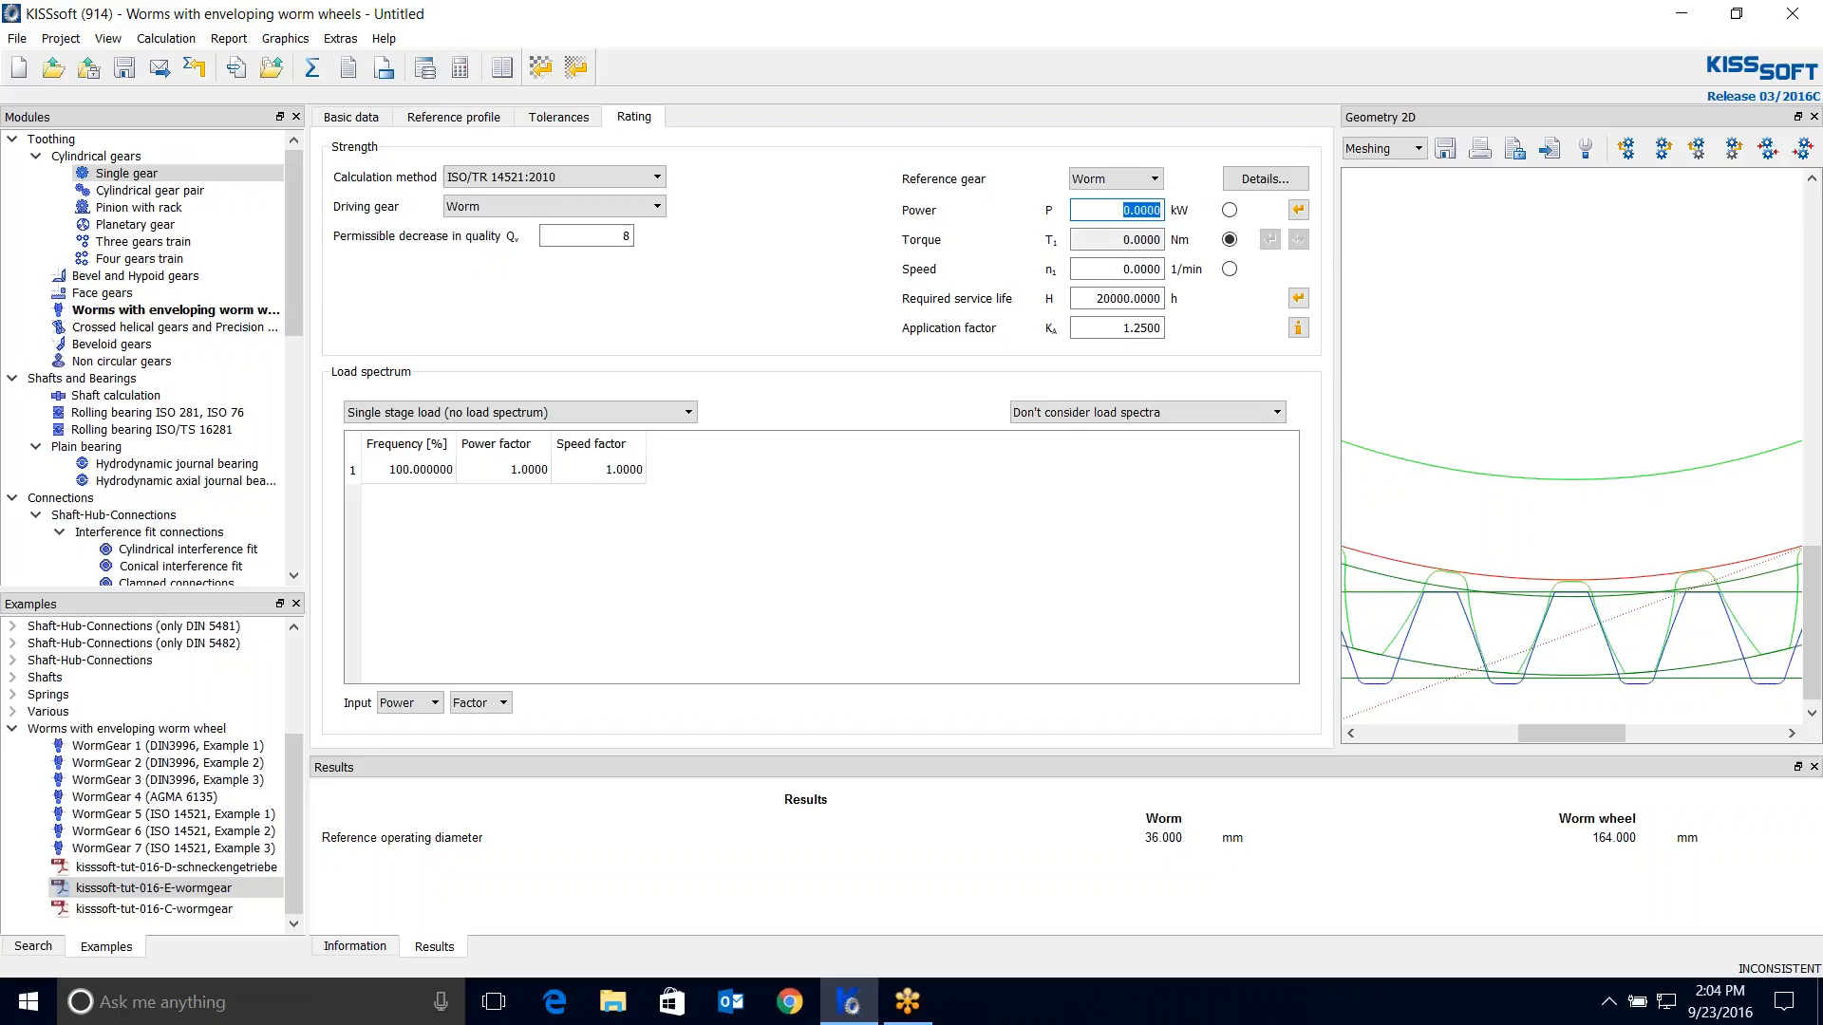
{"action": "type", "text": "5.3"}
{"action": "key", "text": "Tab"}
{"action": "type", "text": "1"}
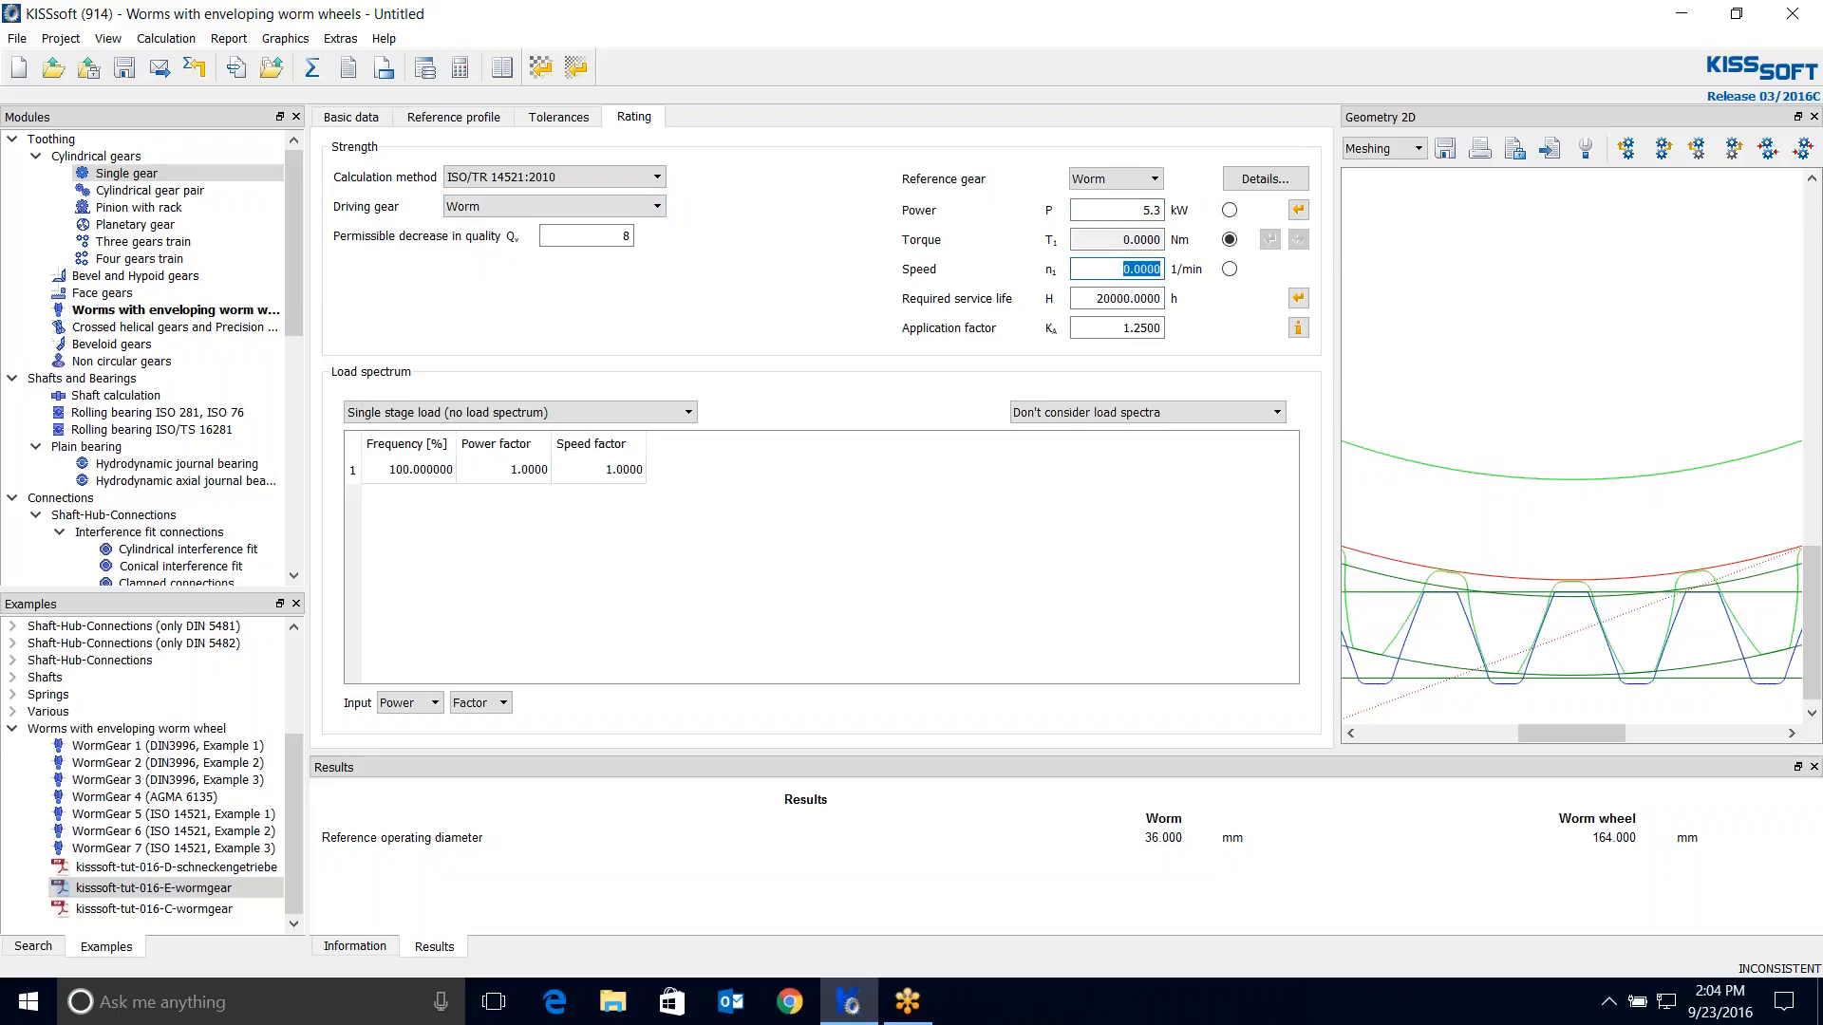
Set the required service life to 25000 h and application factor to 1.00, with DIN 3996:2012 as the calculation method.
{"action": "left_click", "coordinate": [1111, 302]}
{"action": "double_click", "coordinate": [1091, 297]}
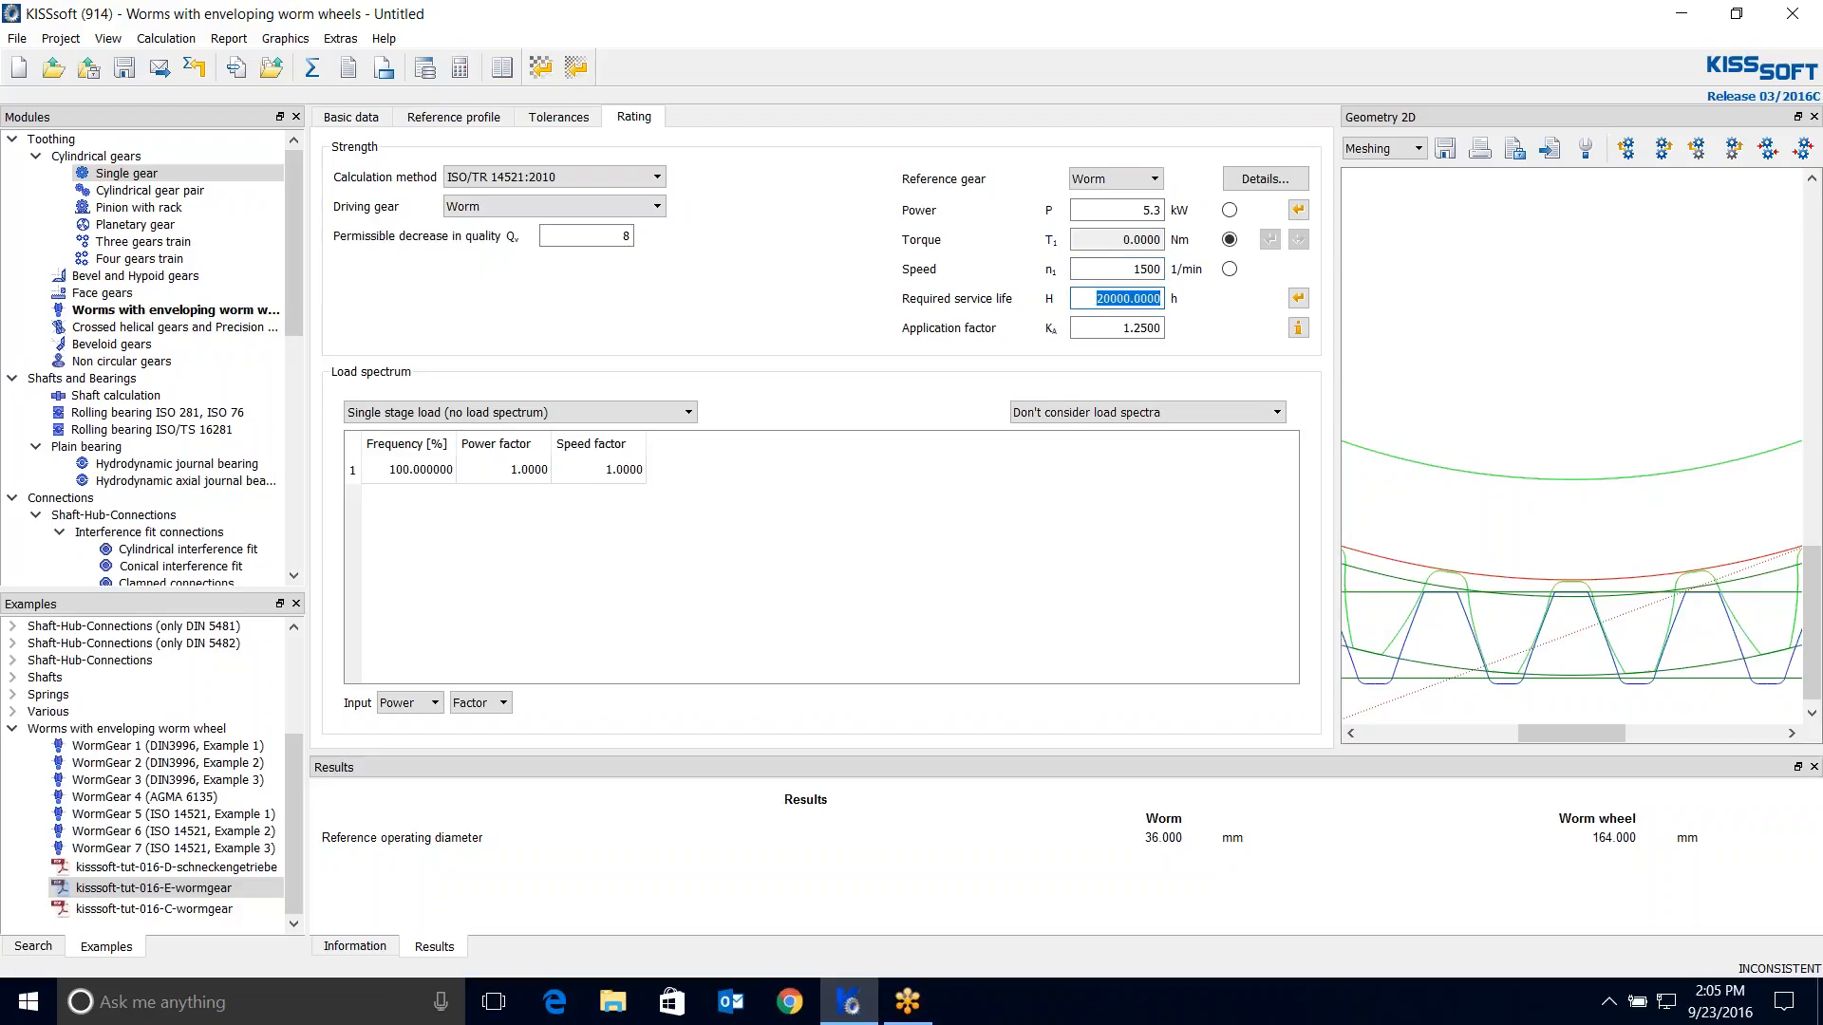
{"action": "type", "text": "250"}
{"action": "key", "text": "Tab"}
{"action": "type", "text": "1."}
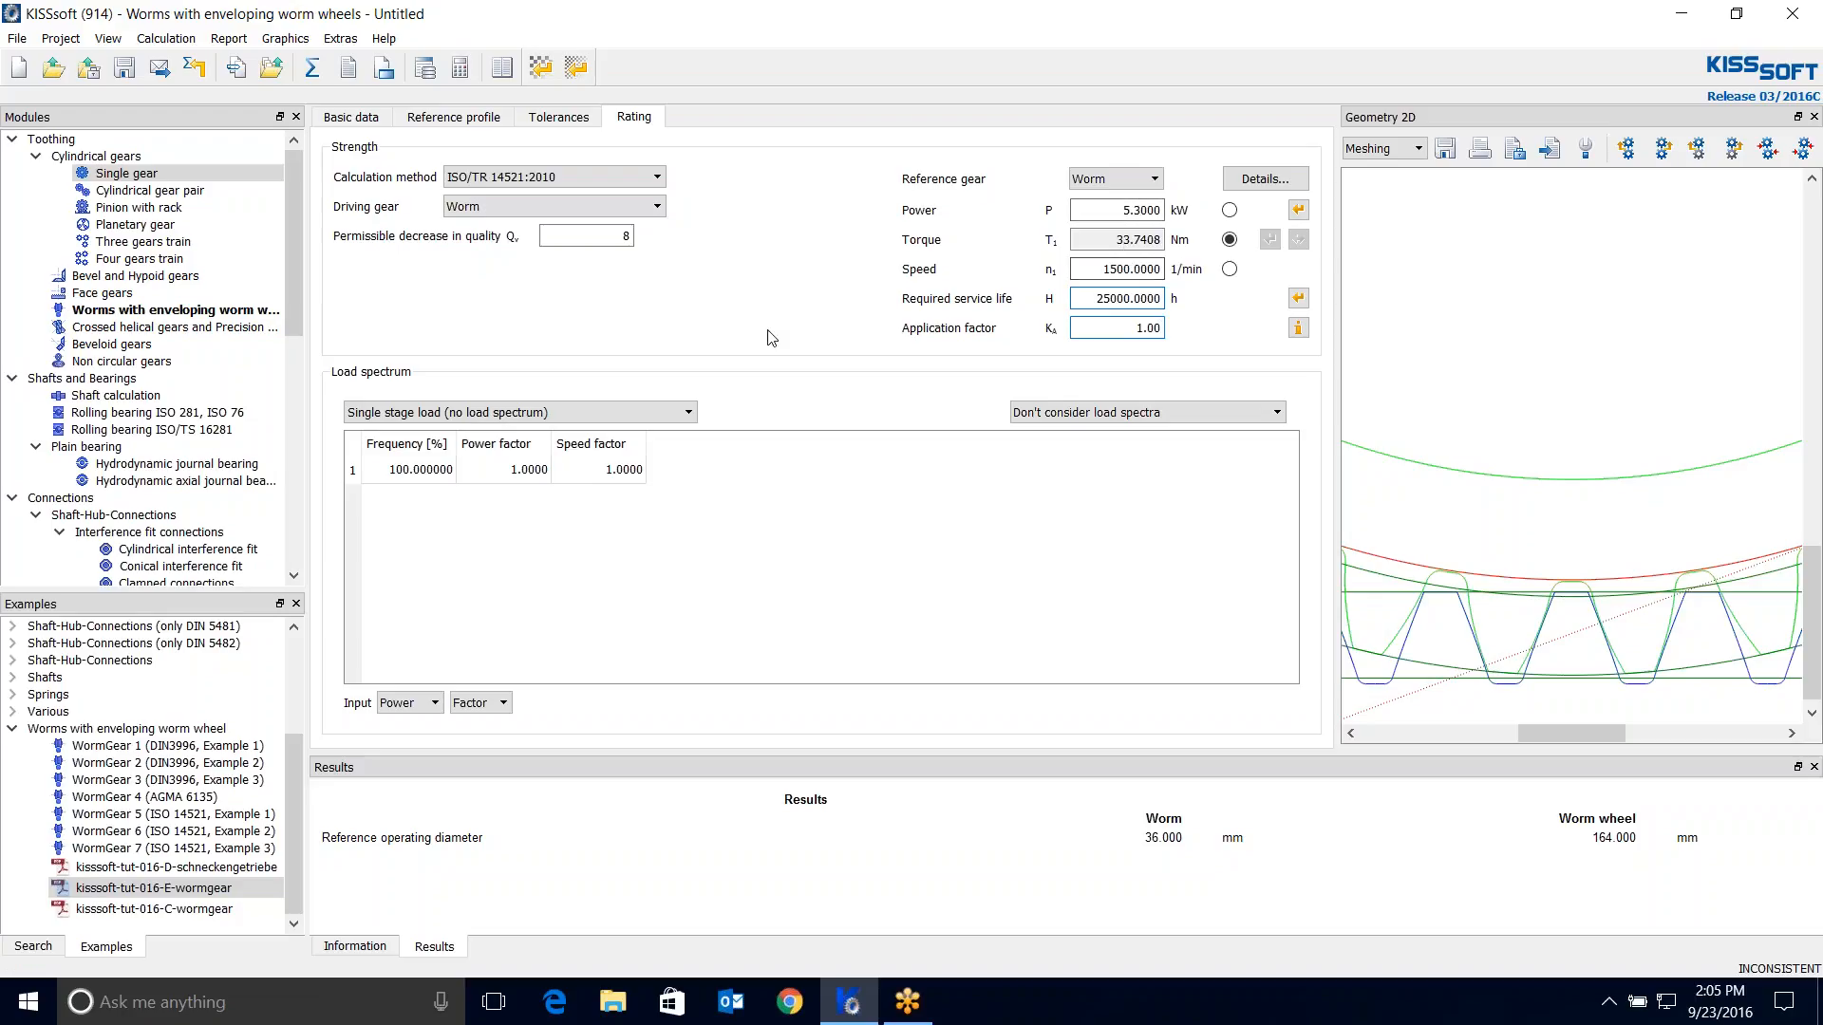
{"action": "left_click", "coordinate": [641, 180]}
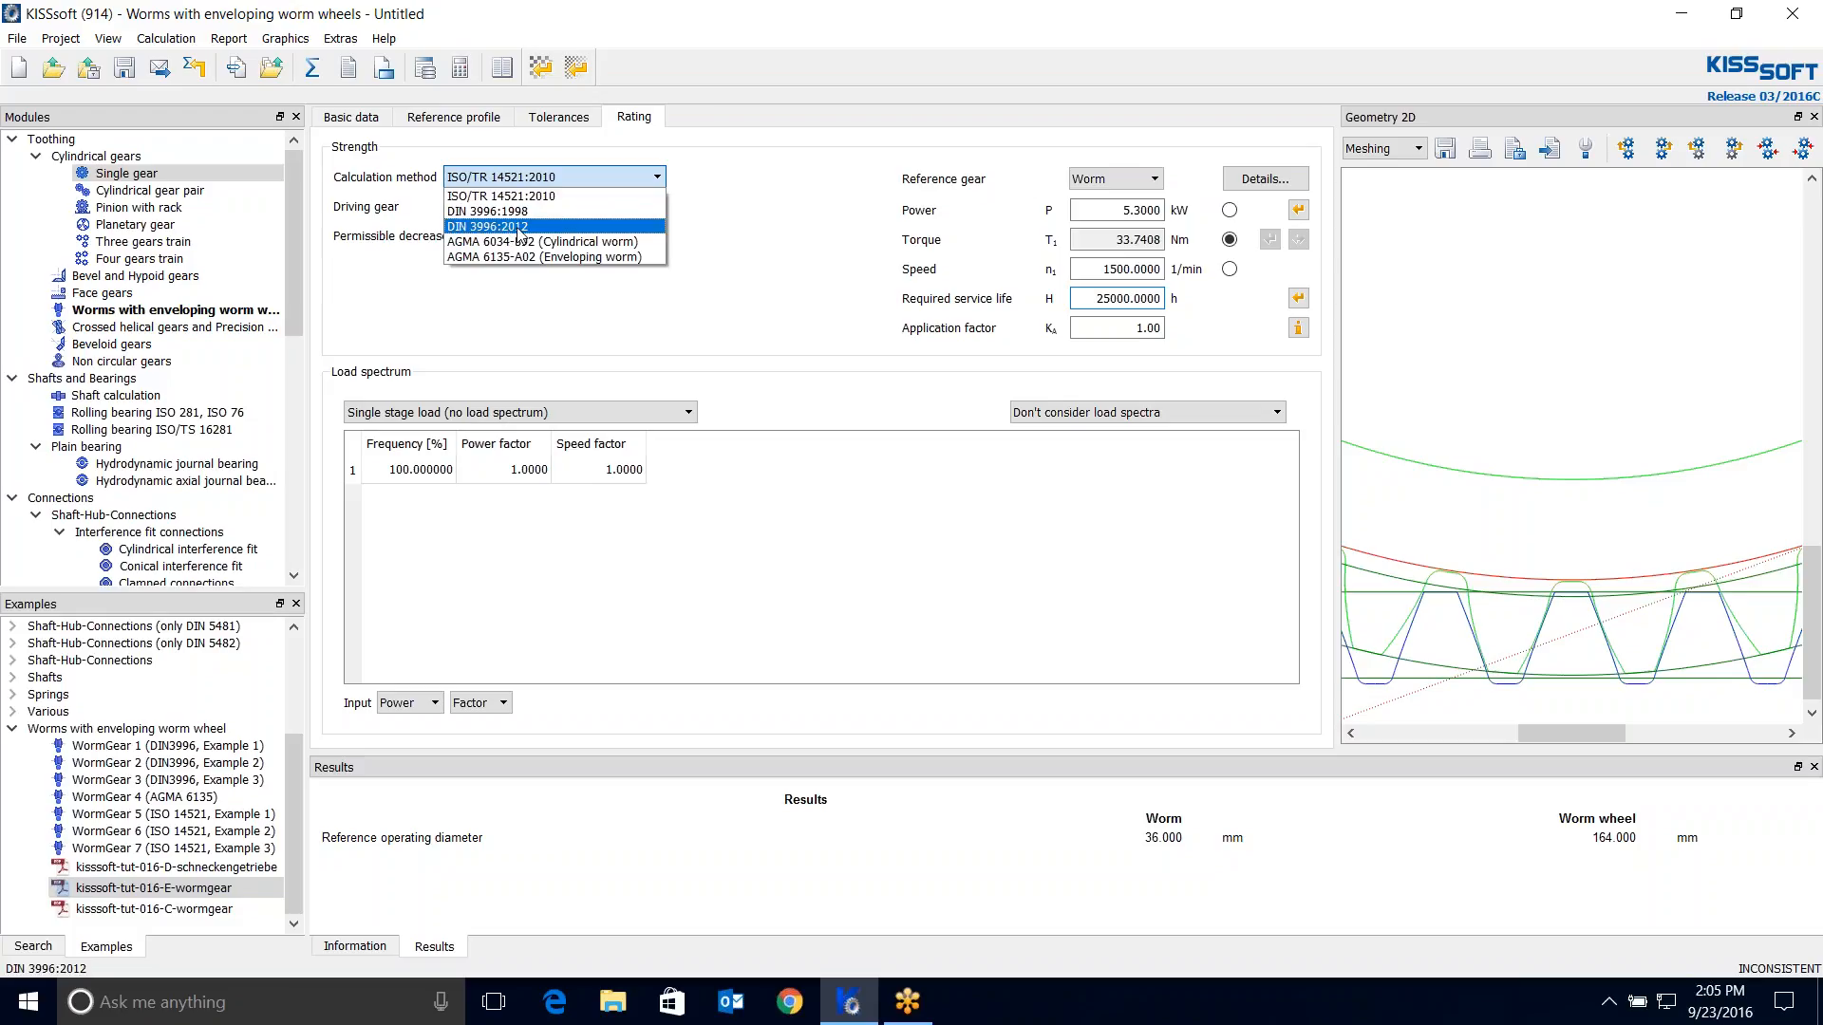
{"action": "left_click", "coordinate": [520, 227]}
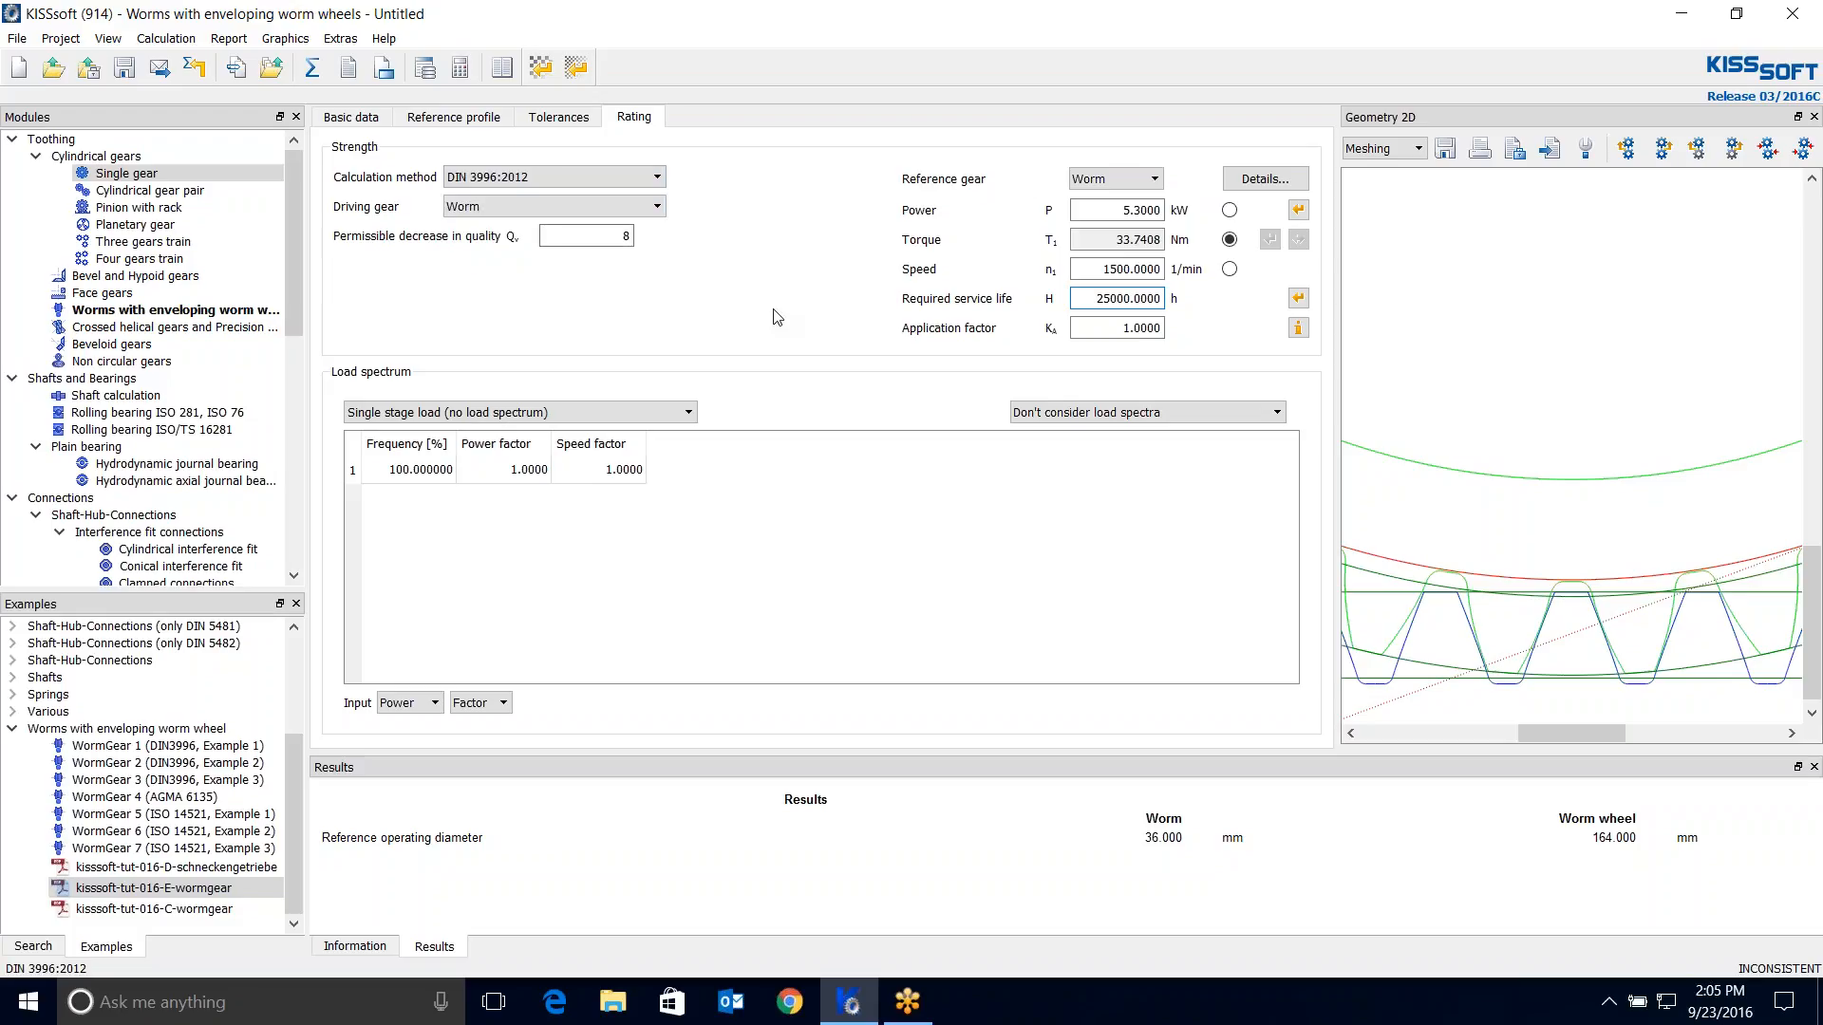
Open the strength details and review the drawing that explains the worm shaft's bearing distances.
{"action": "left_click", "coordinate": [1250, 181]}
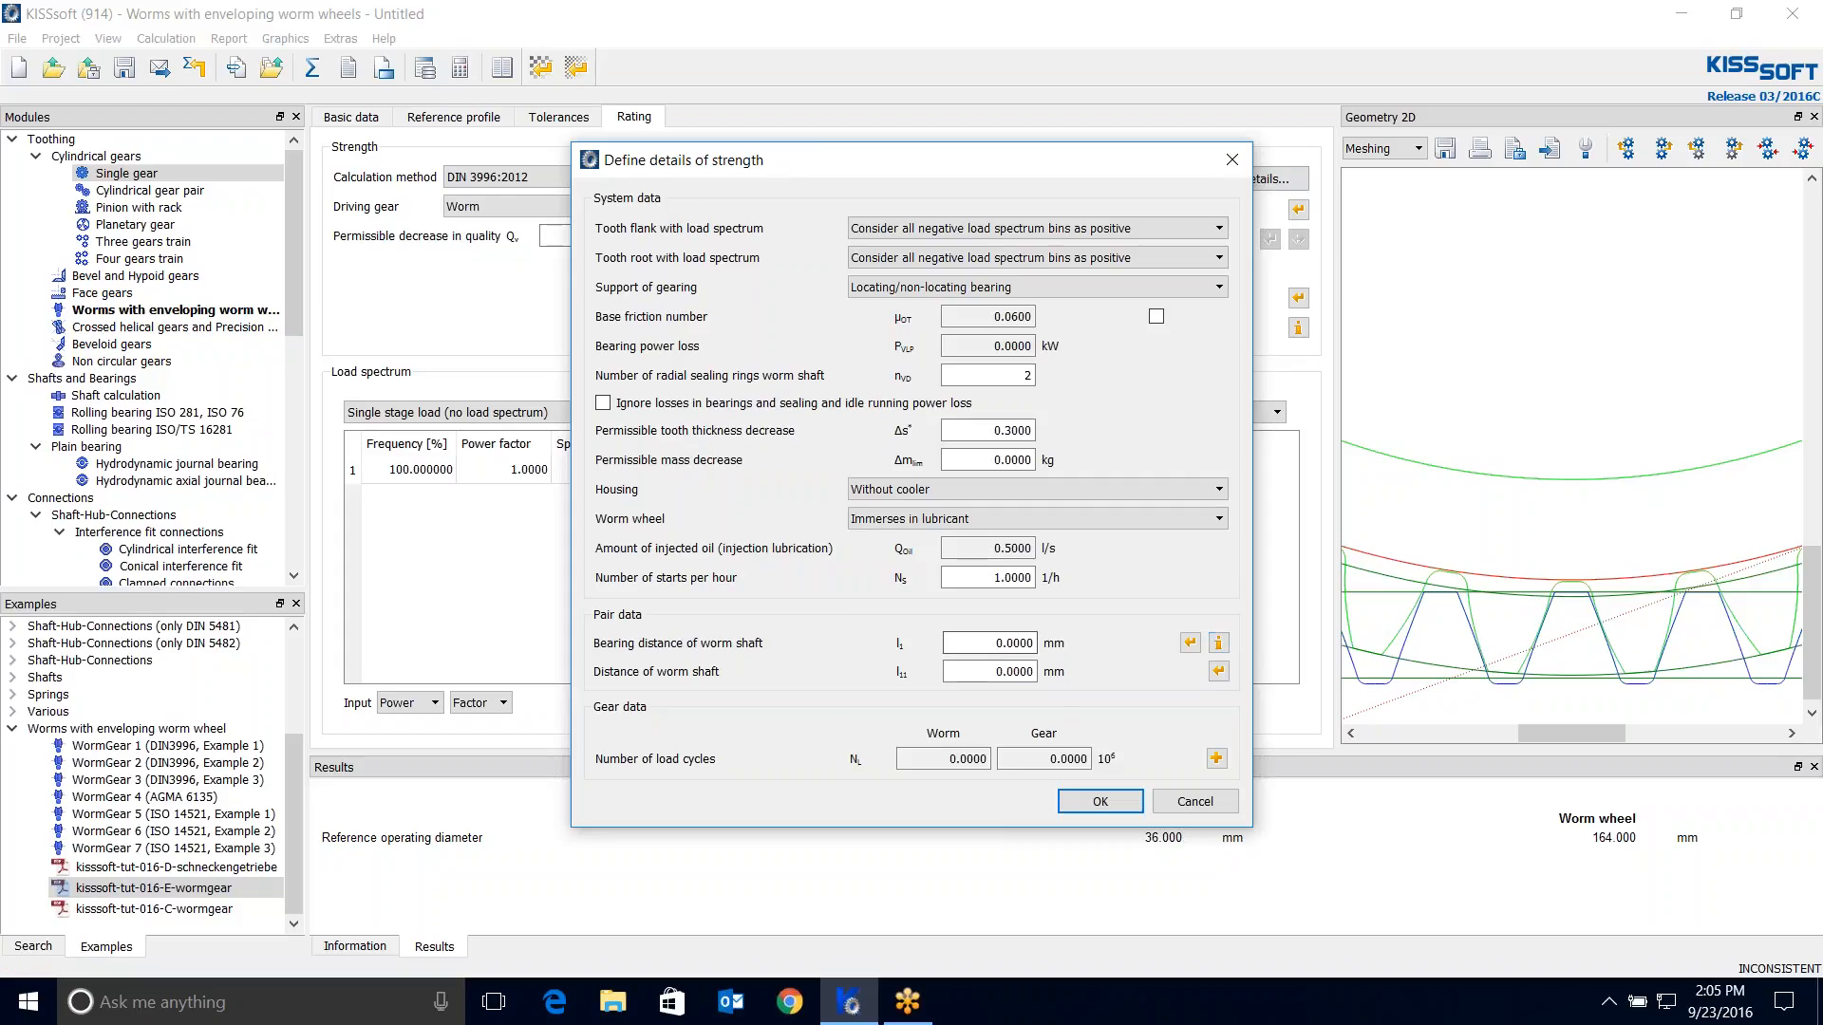
{"action": "left_click", "coordinate": [1218, 643]}
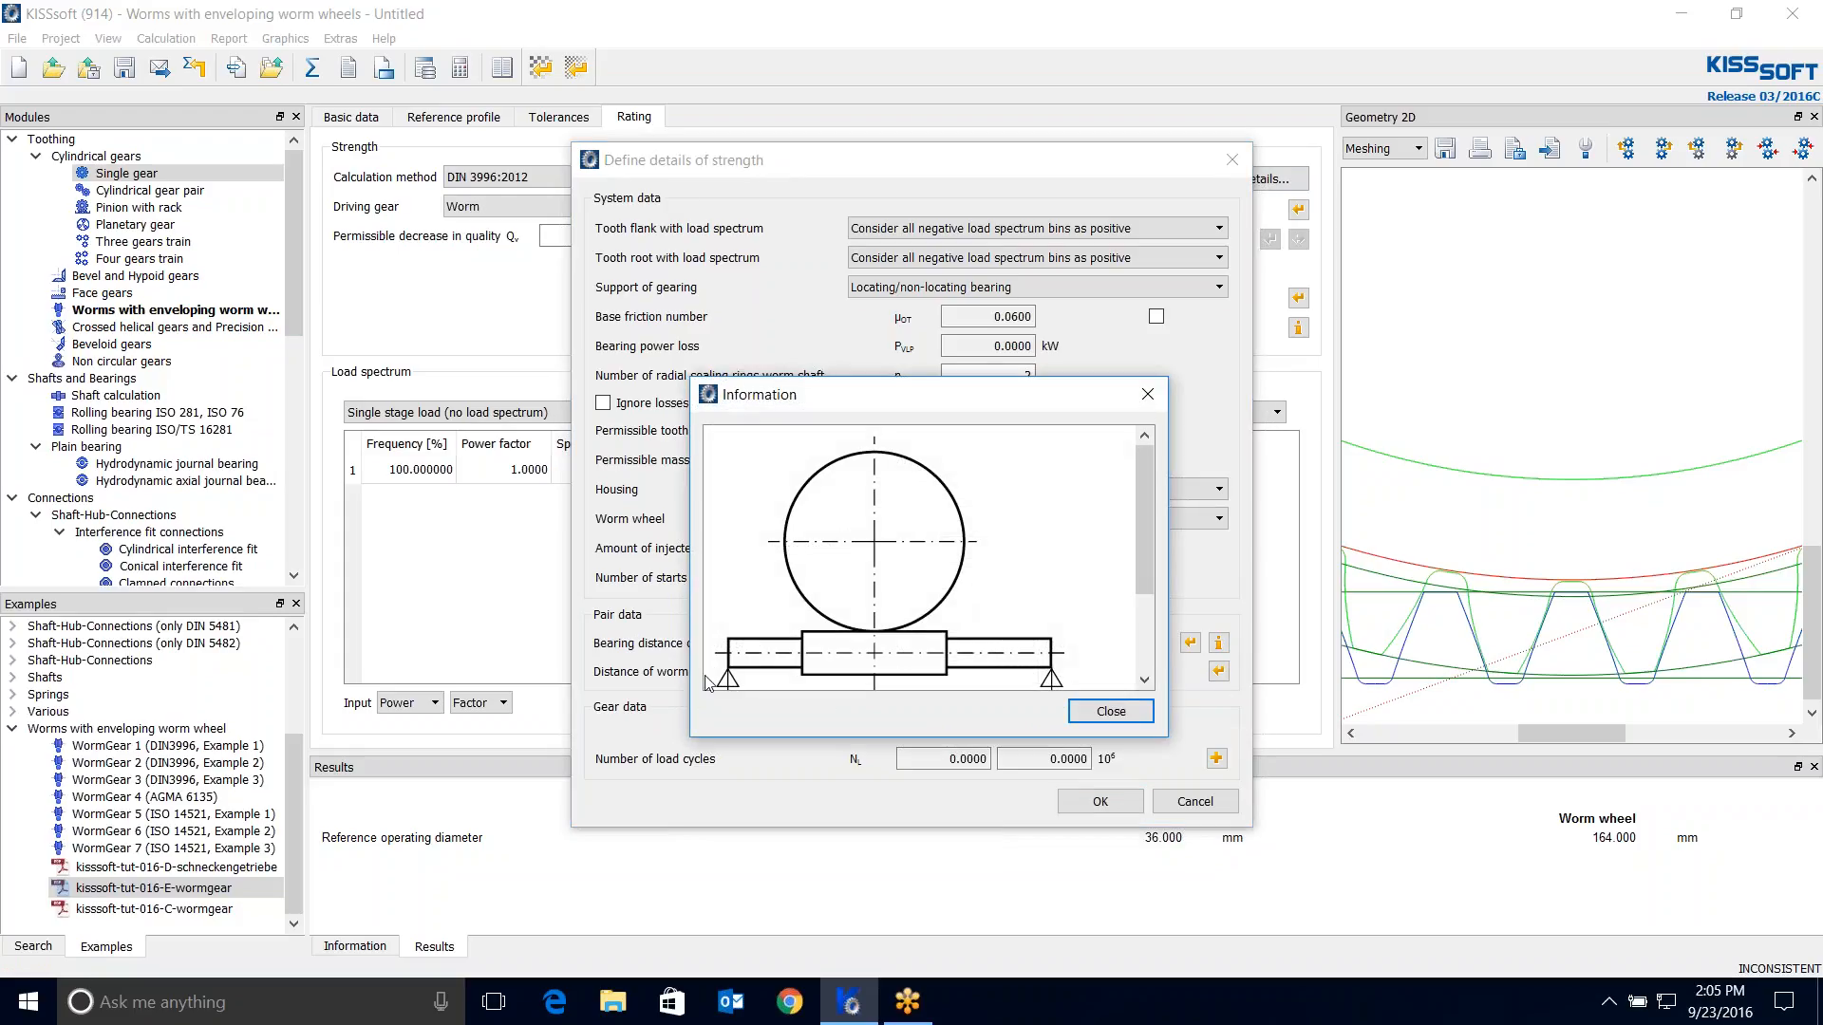
{"action": "left_click_drag", "start_coordinate": [692, 736], "coordinate": [513, 950]}
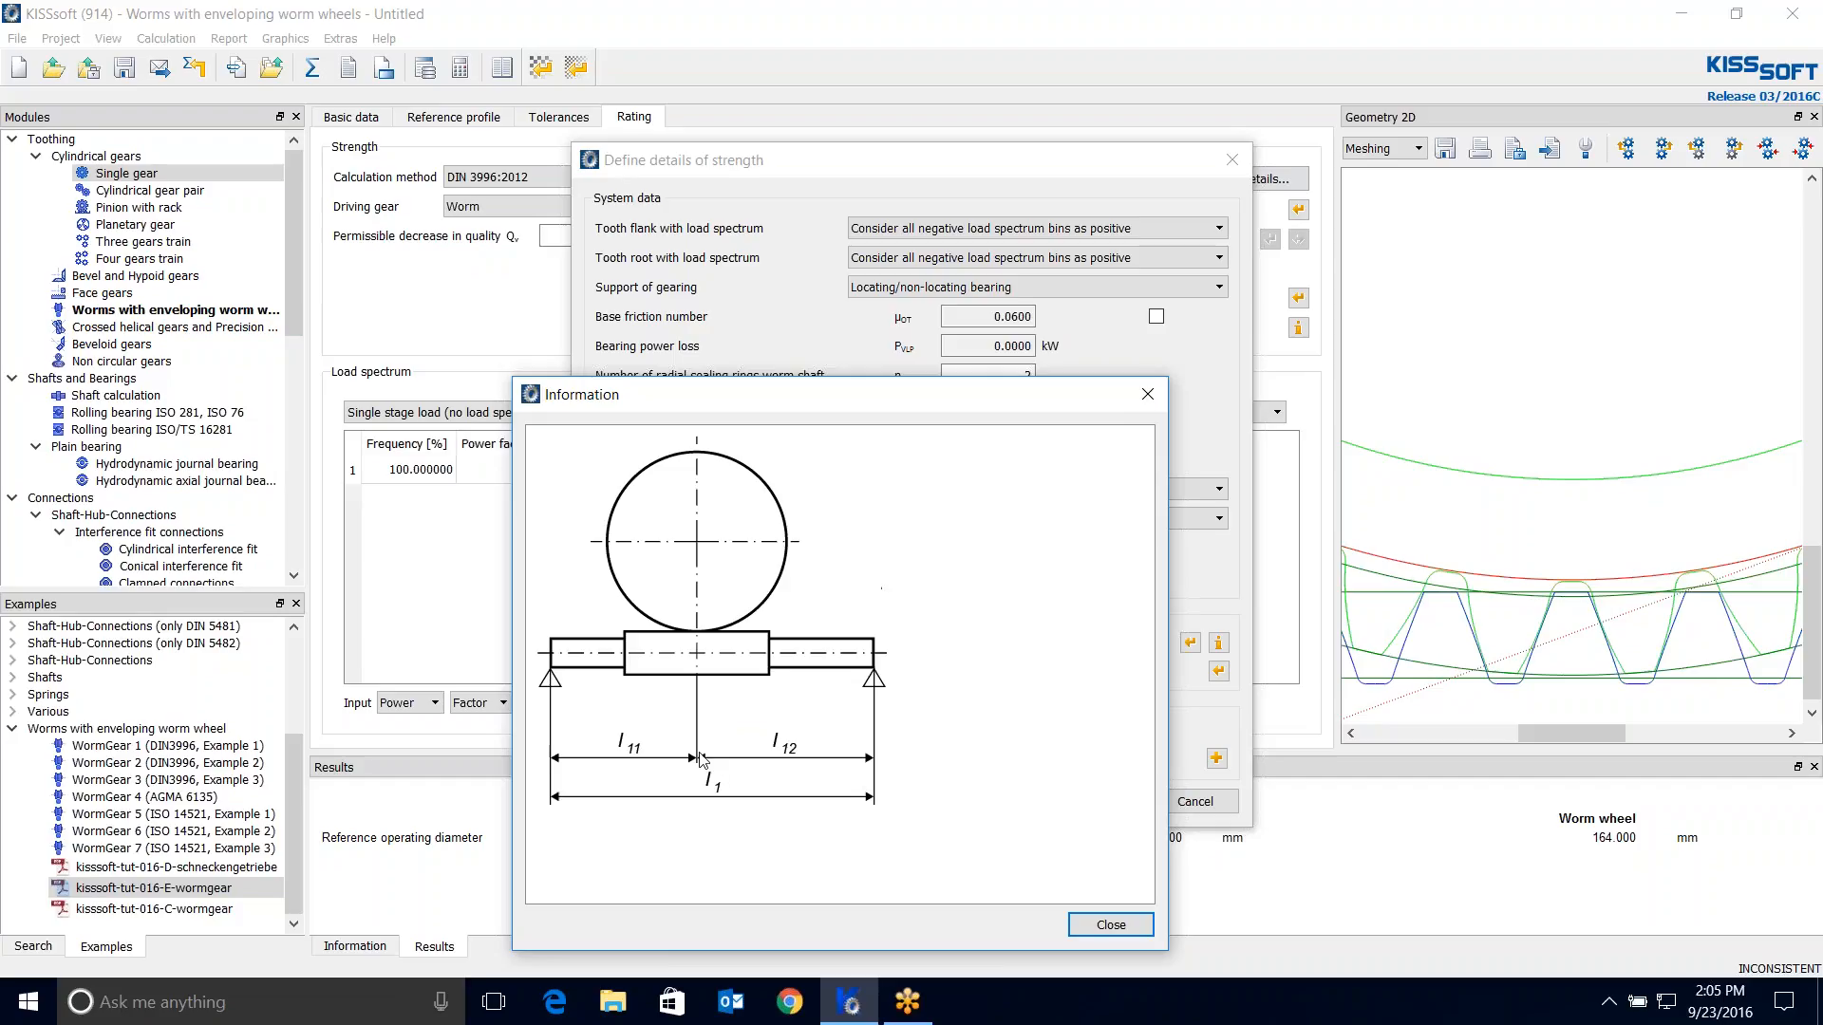
{"action": "left_click", "coordinate": [1147, 394]}
Set the bearing distance of the worm shaft to 150 mm and the distance of worm shaft l11 to 75 mm, and accept the details.
{"action": "left_click", "coordinate": [1190, 644]}
{"action": "double_click", "coordinate": [1008, 644]}
{"action": "type", "text": "150"}
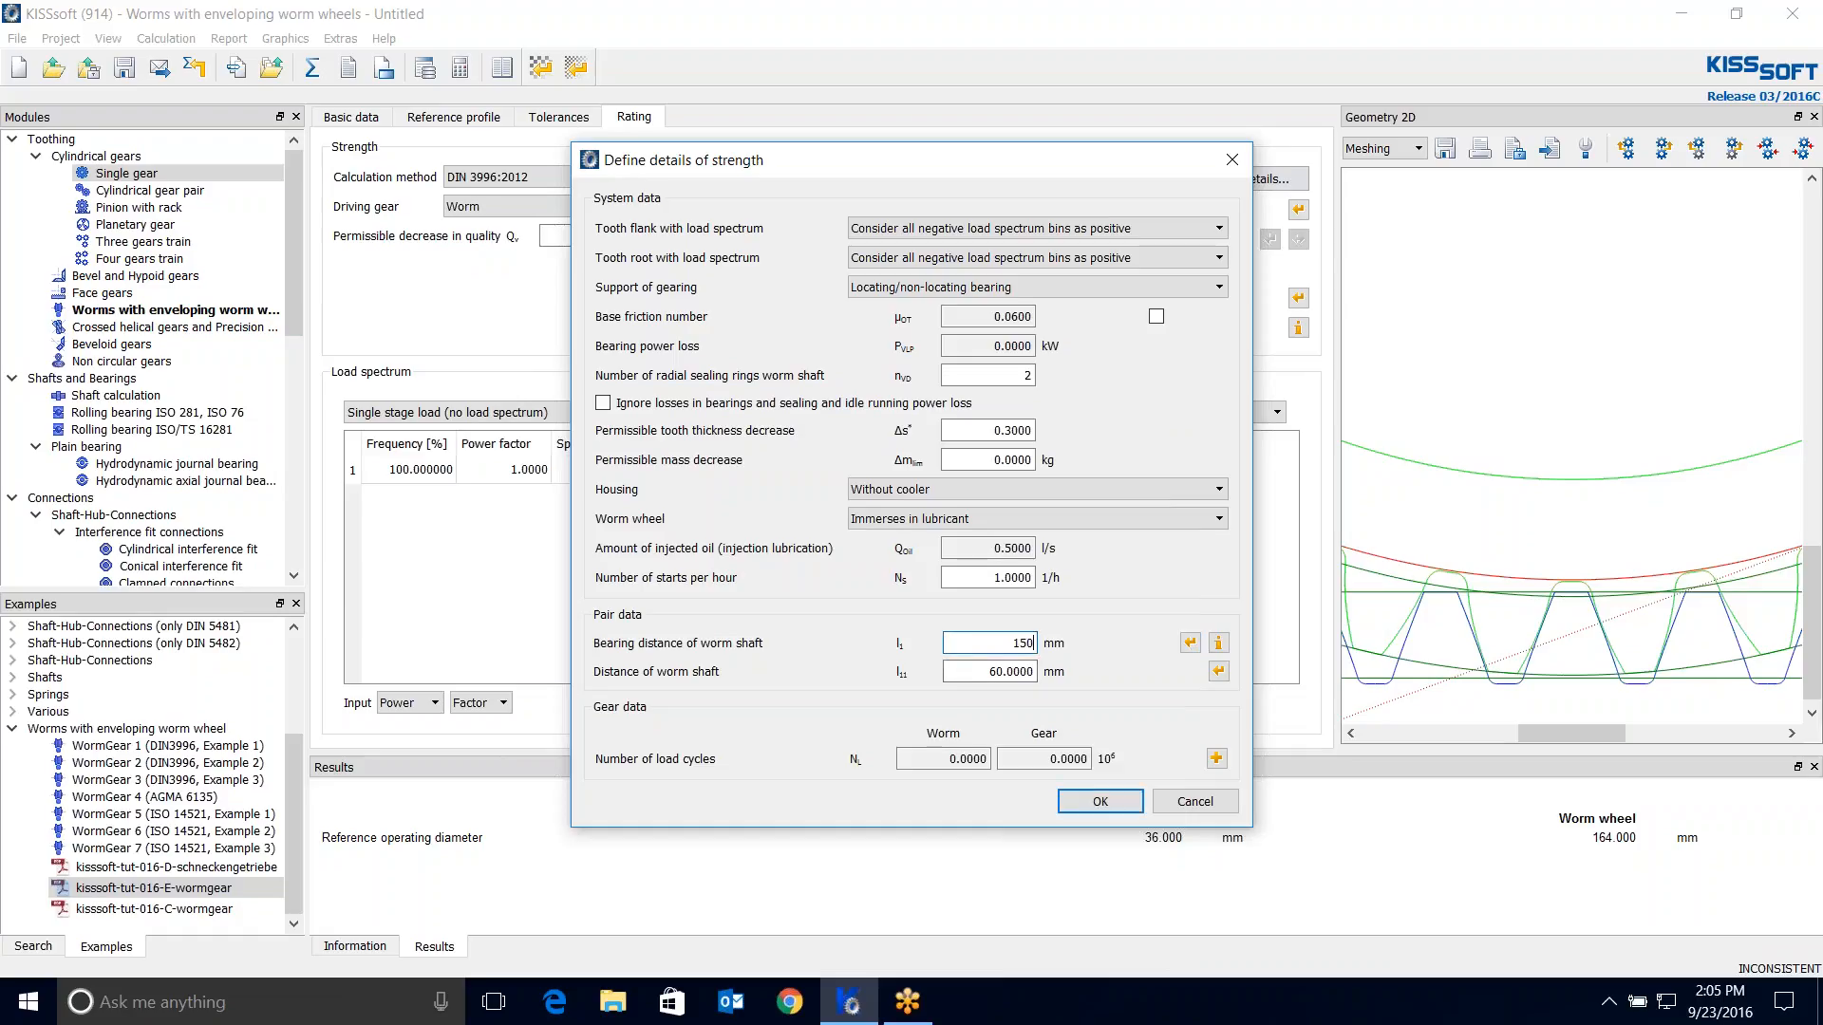
{"action": "key", "text": "Tab"}
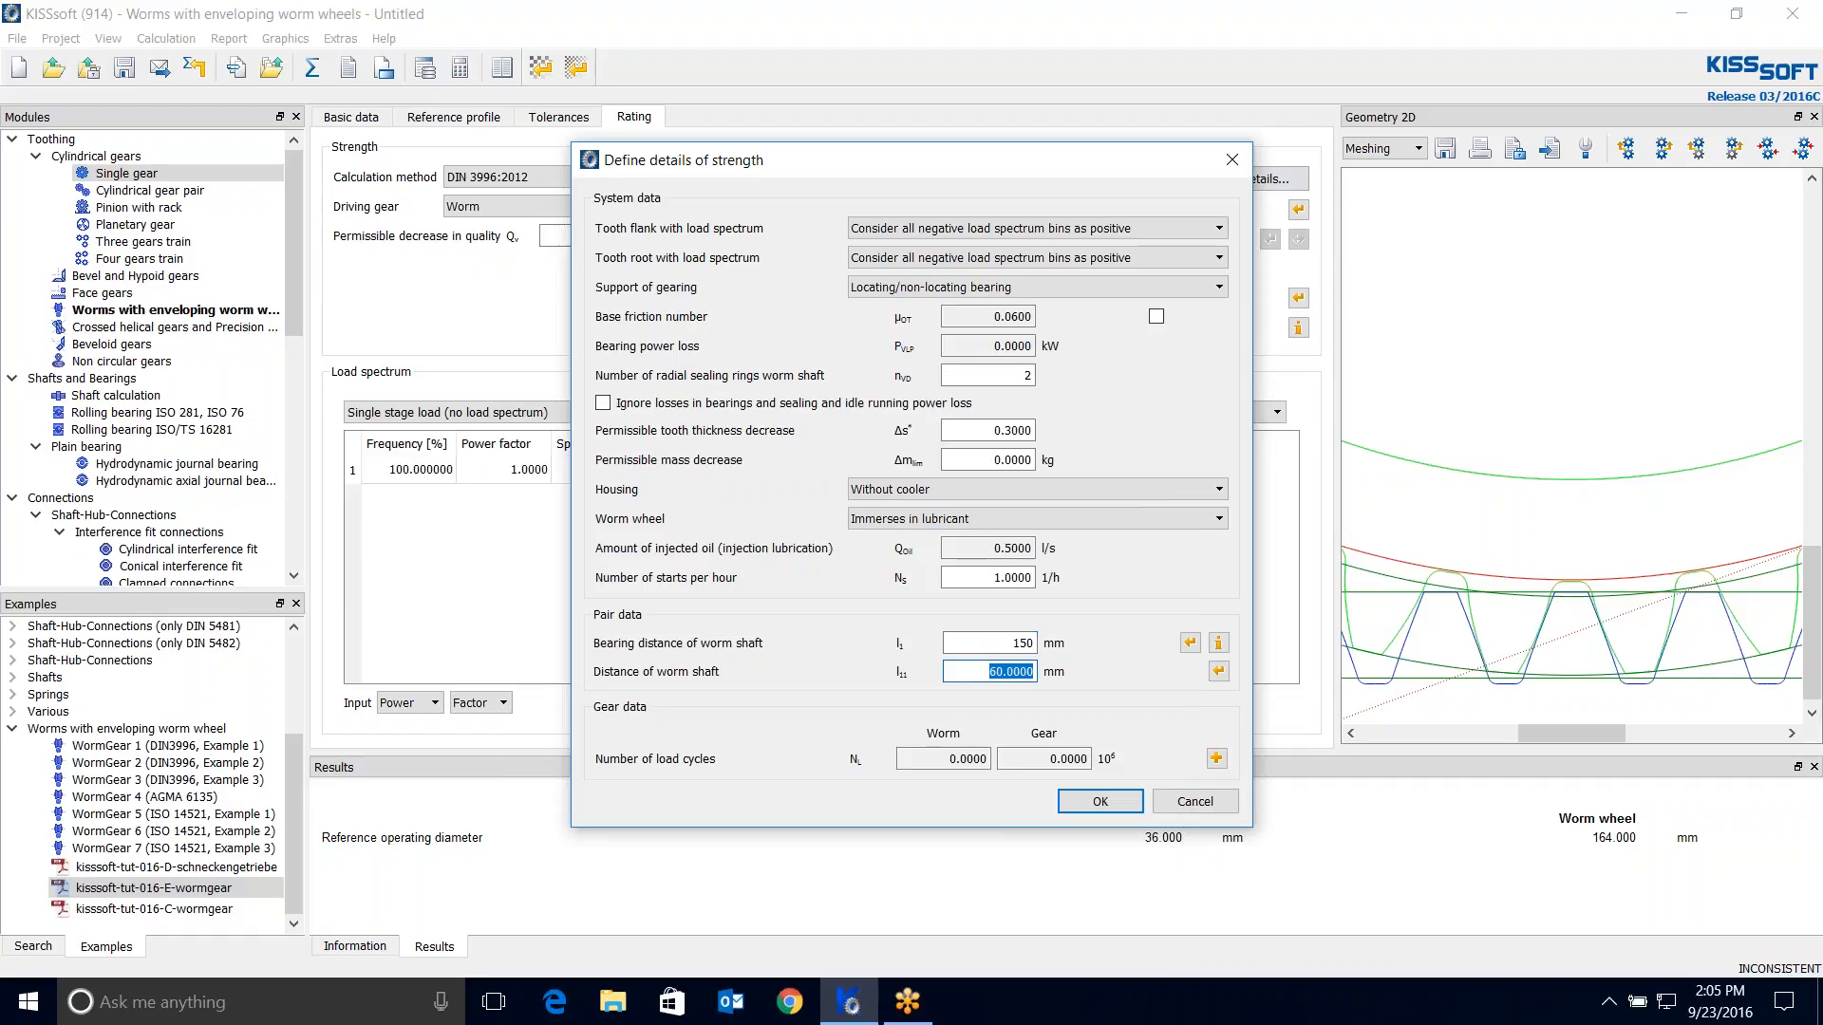
{"action": "type", "text": "75"}
{"action": "left_click", "coordinate": [1137, 805]}
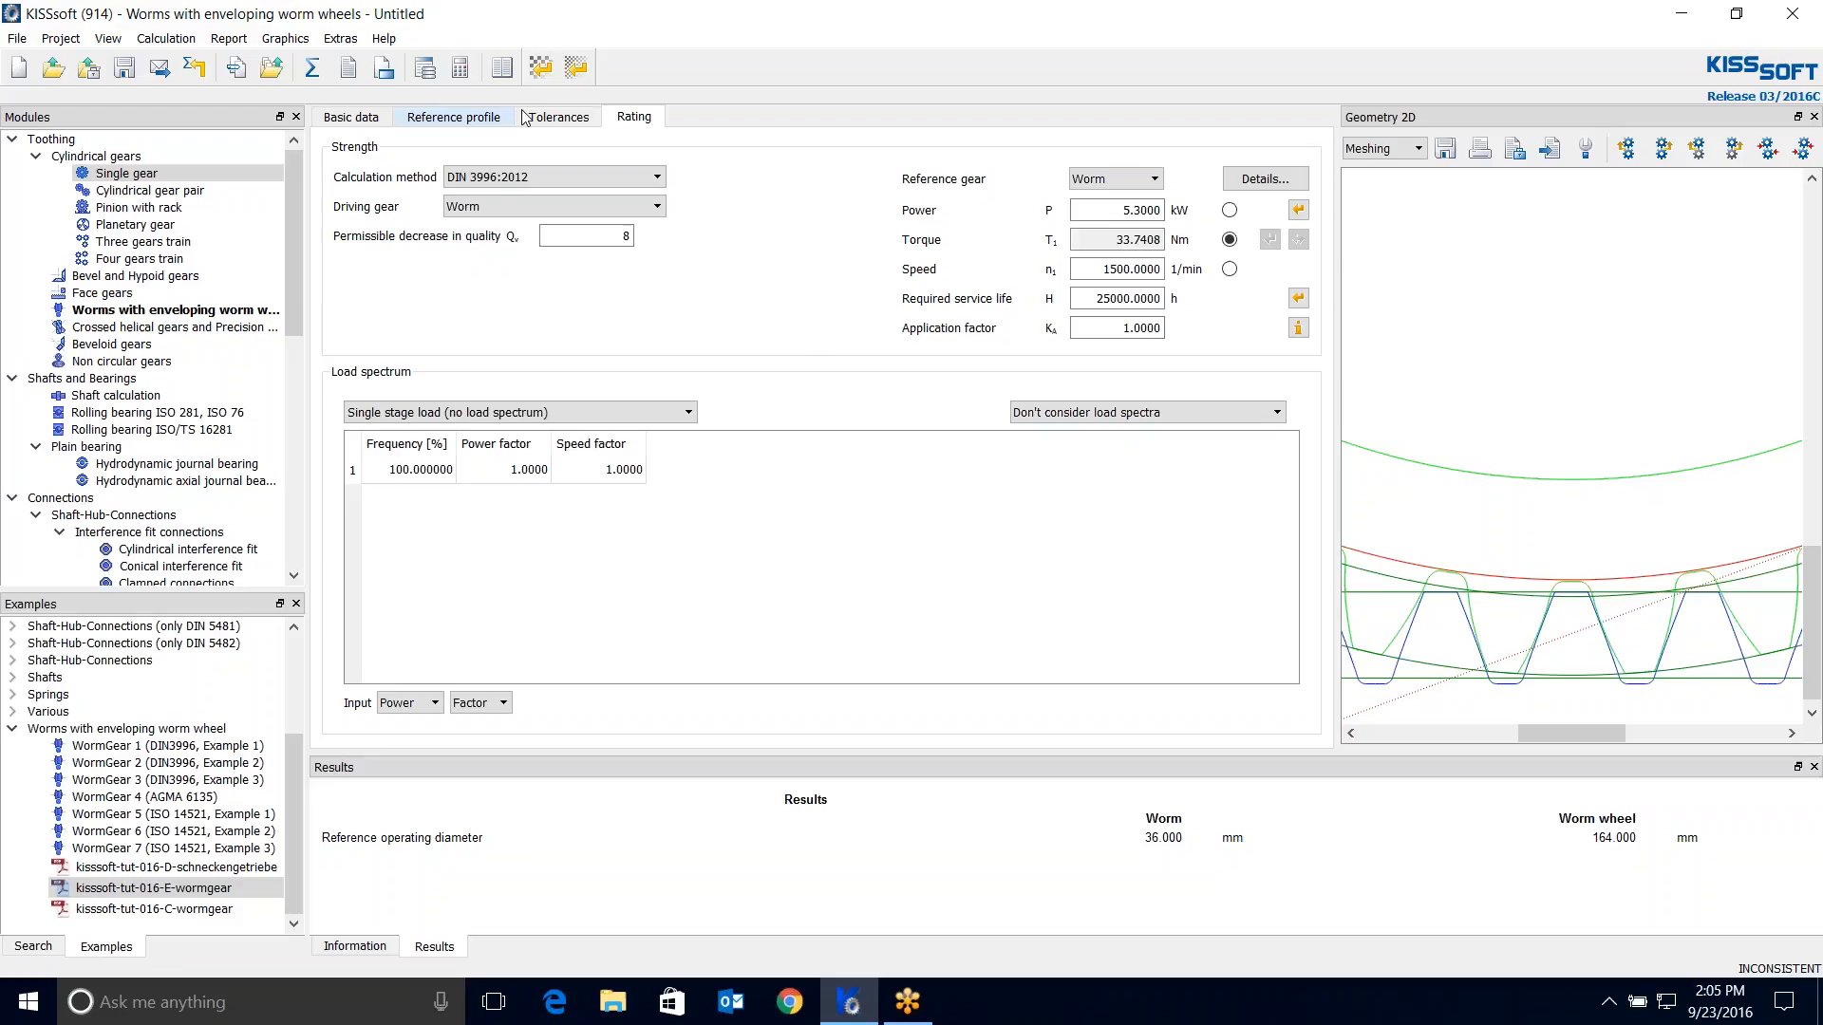
Run the strength calculation and examine the worm wheel's root, flank, wear and temperature safeties in the enlarged results.
{"action": "left_click", "coordinate": [313, 67]}
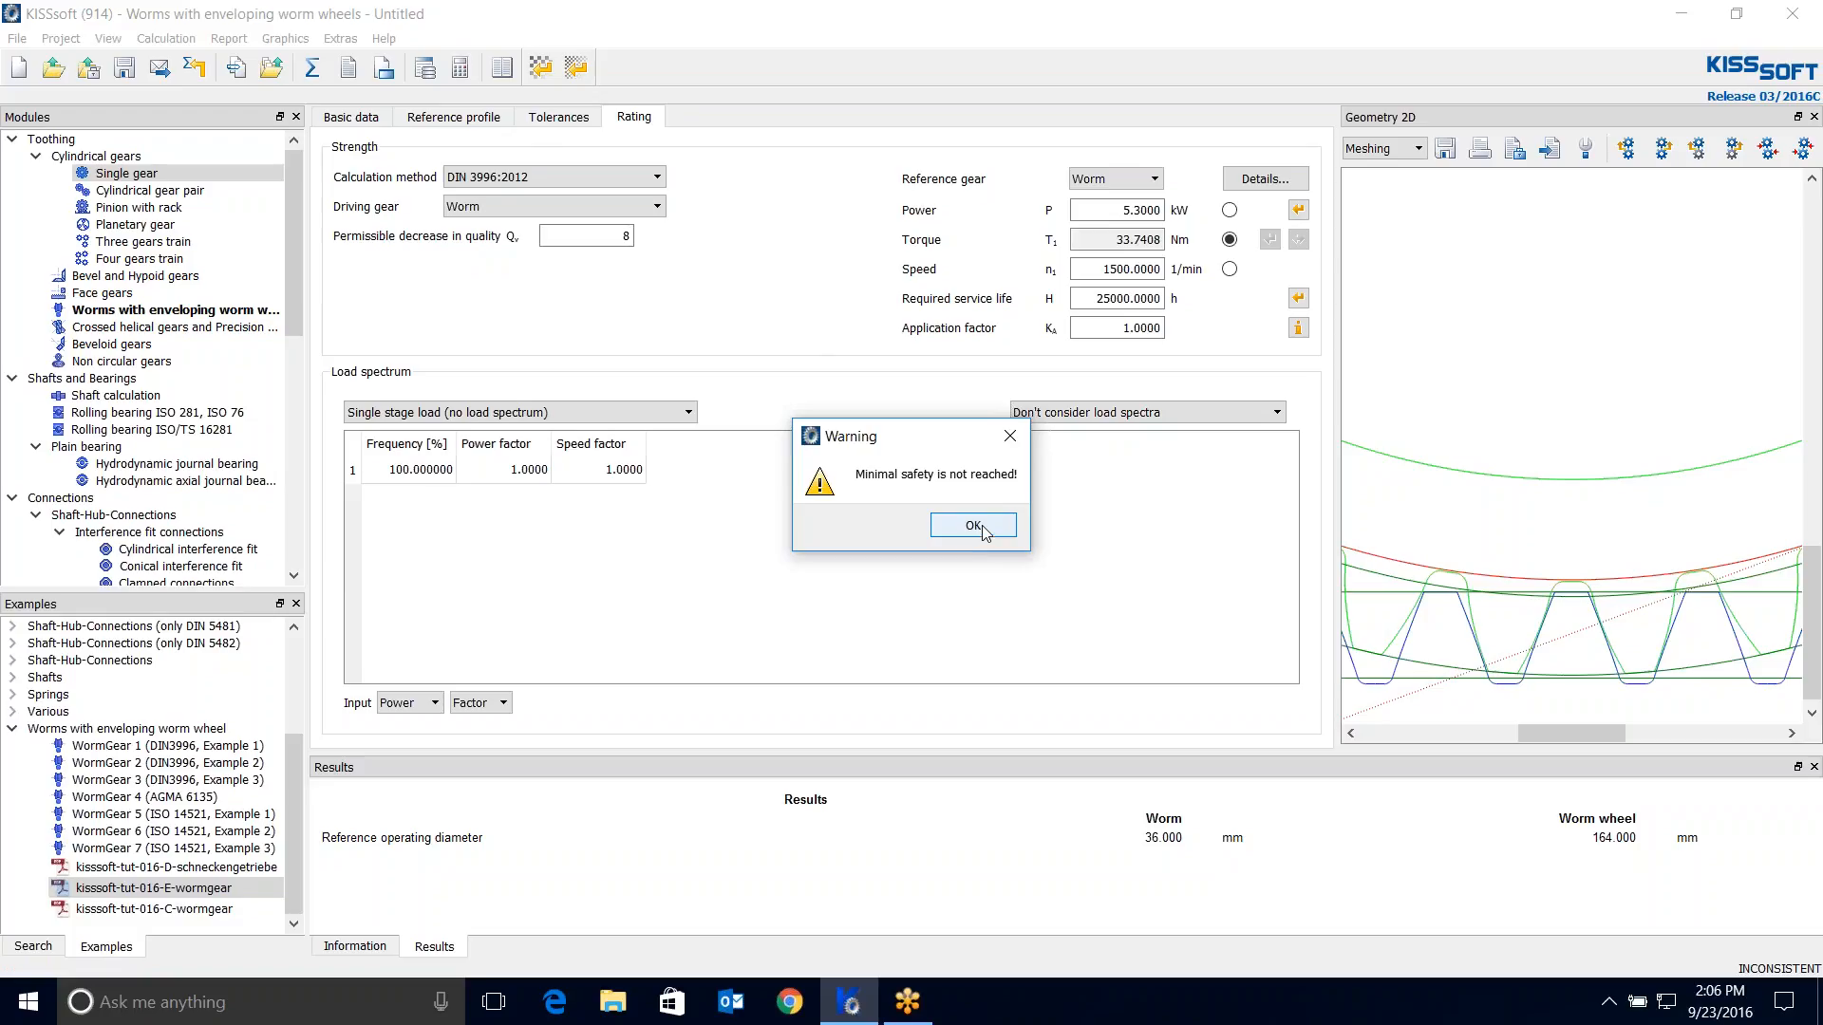
{"action": "left_click", "coordinate": [975, 527]}
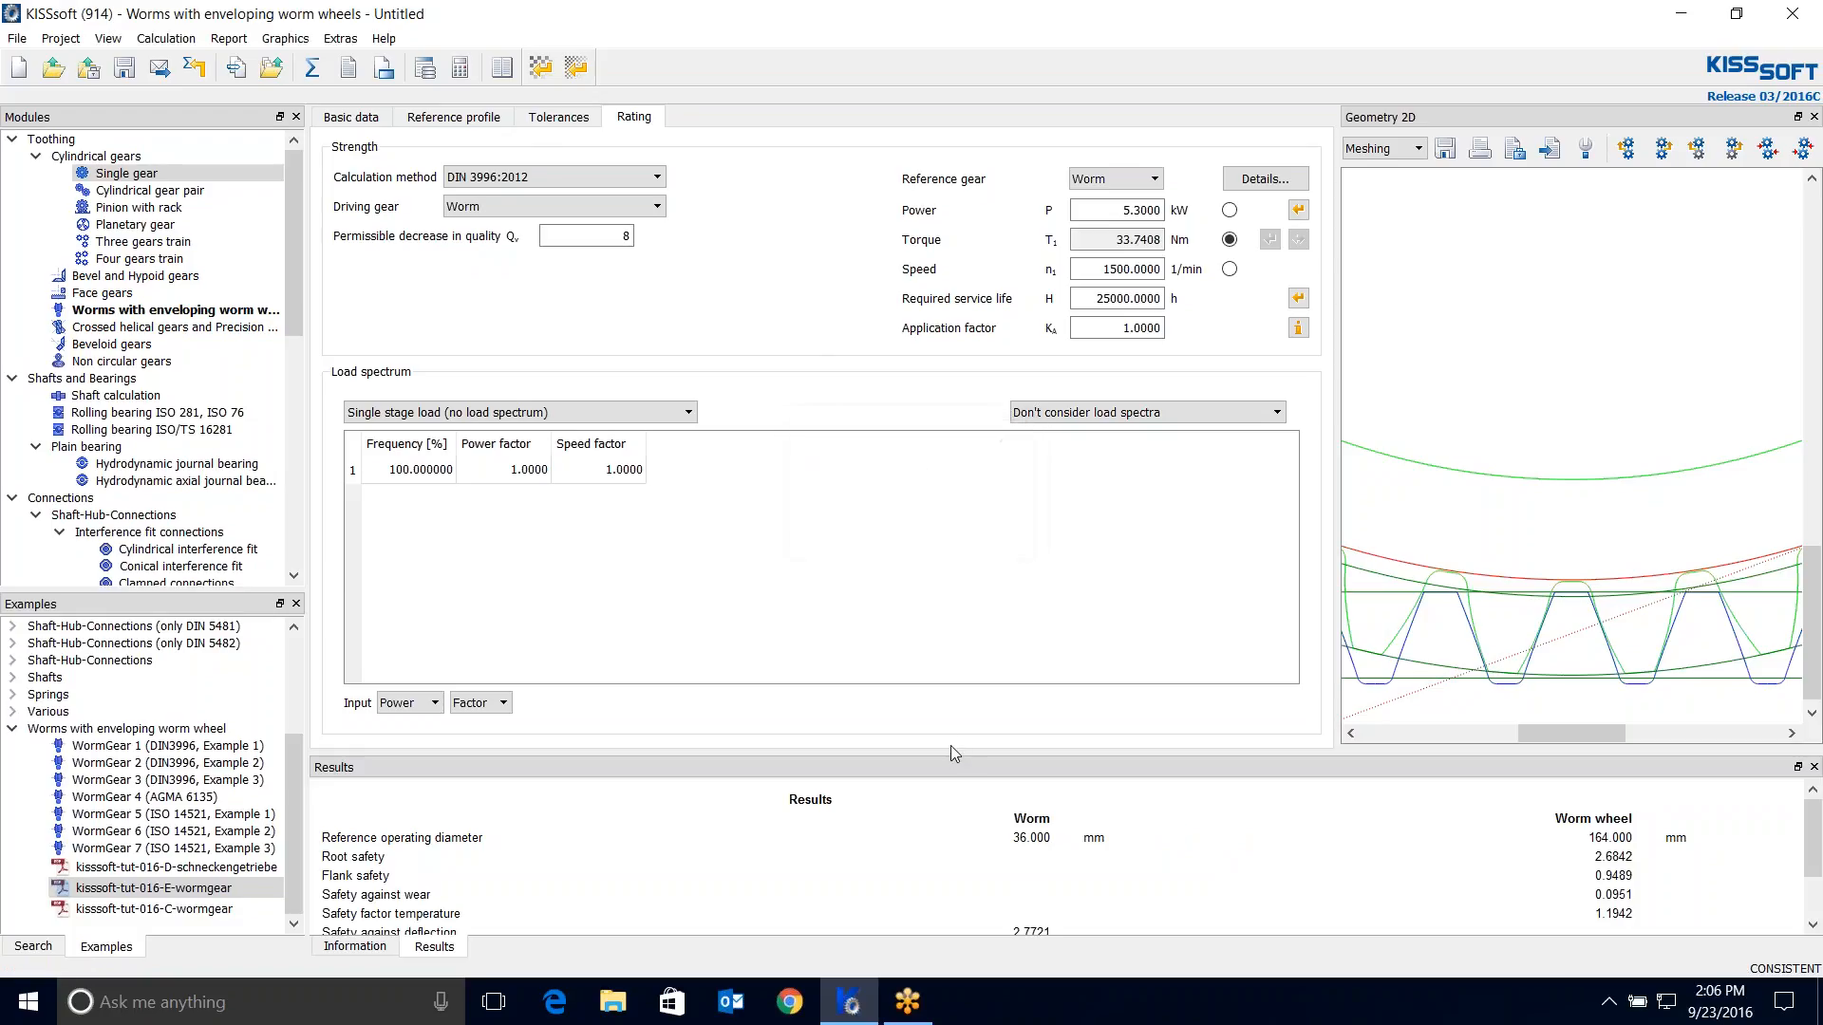
{"action": "left_click_drag", "start_coordinate": [953, 748], "coordinate": [968, 480]}
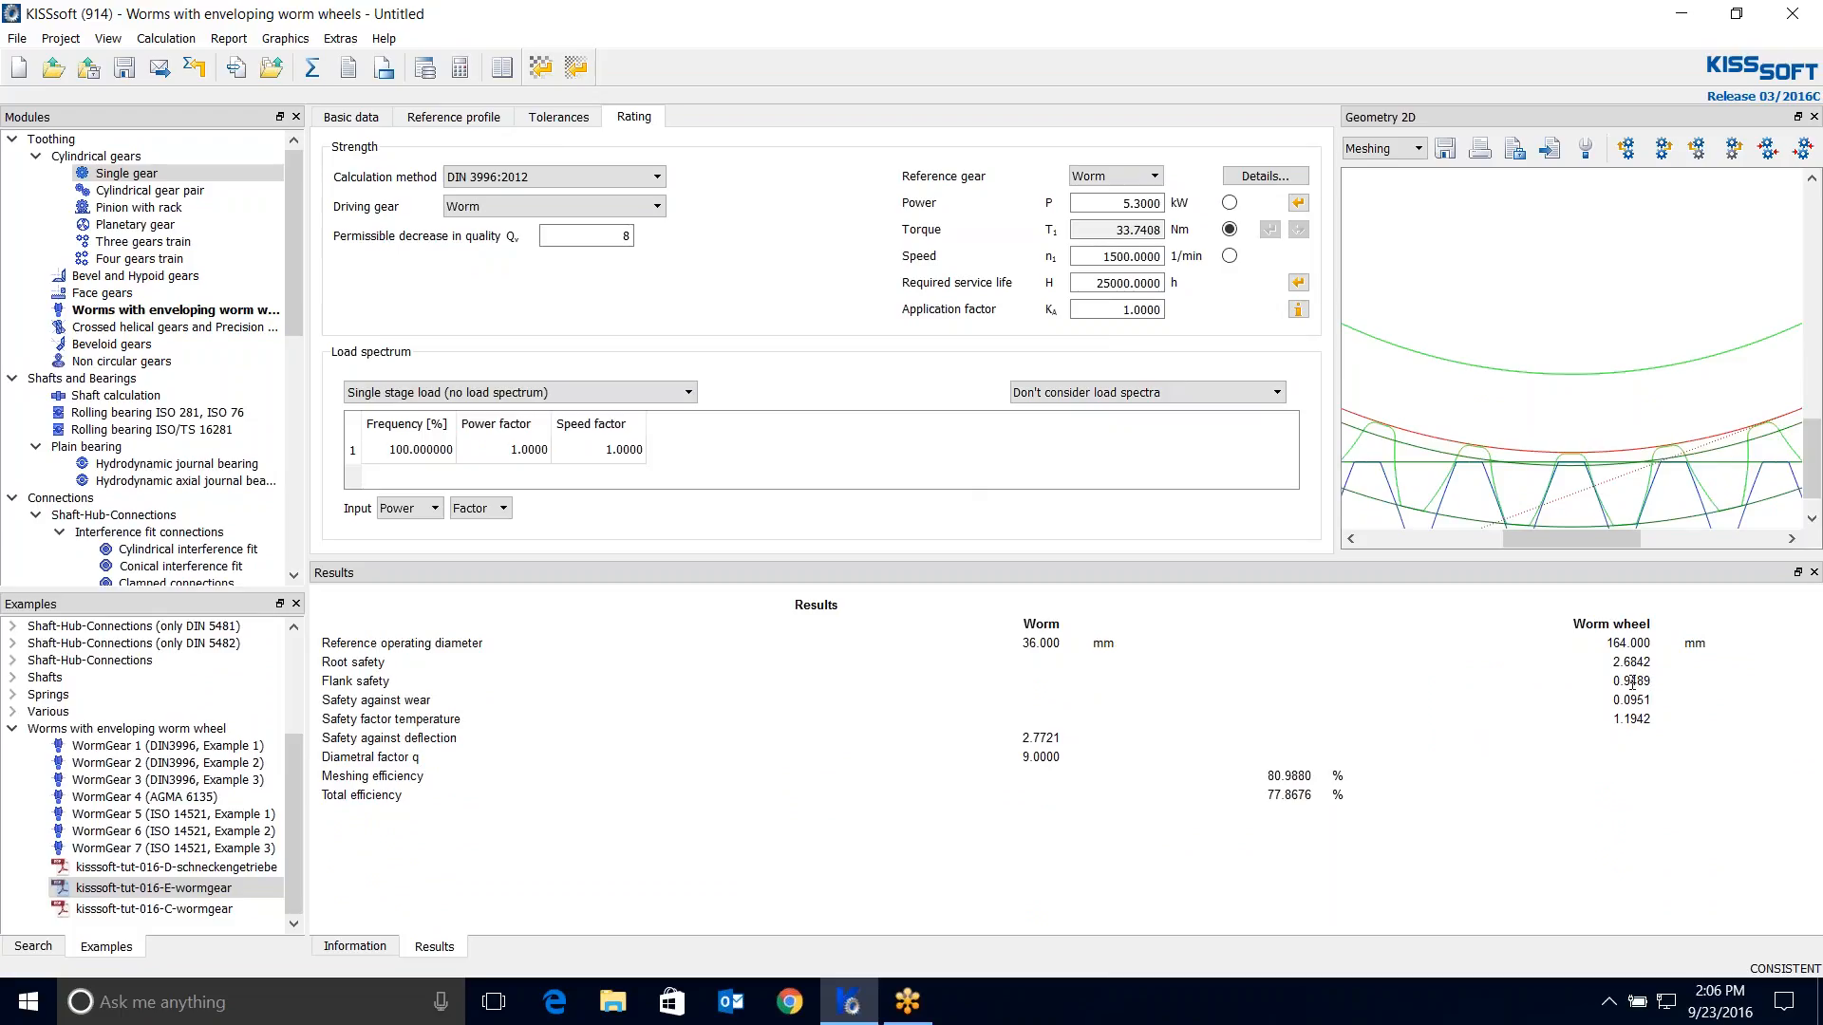
{"action": "left_click_drag", "start_coordinate": [321, 686], "coordinate": [599, 681]}
{"action": "left_click", "coordinate": [338, 664]}
{"action": "left_click_drag", "start_coordinate": [340, 665], "coordinate": [1090, 688]}
{"action": "left_click_drag", "start_coordinate": [1421, 667], "coordinate": [1648, 724]}
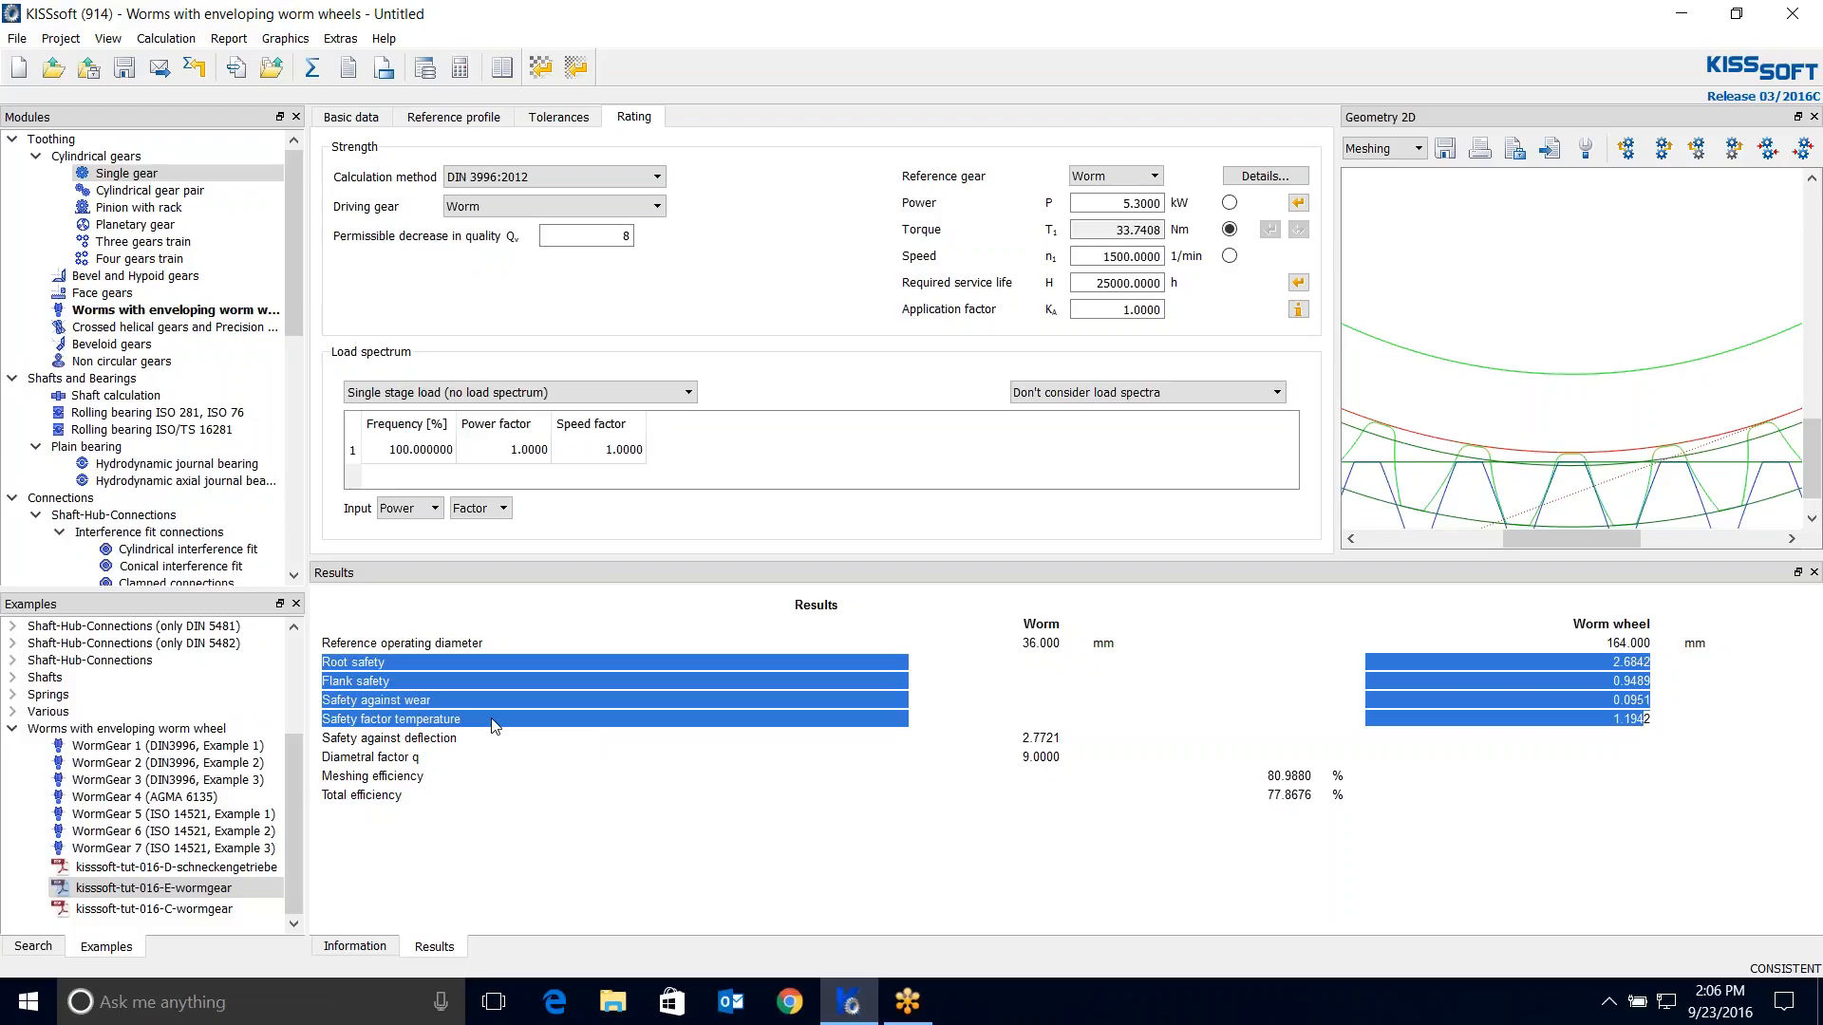
{"action": "left_click", "coordinate": [1657, 718]}
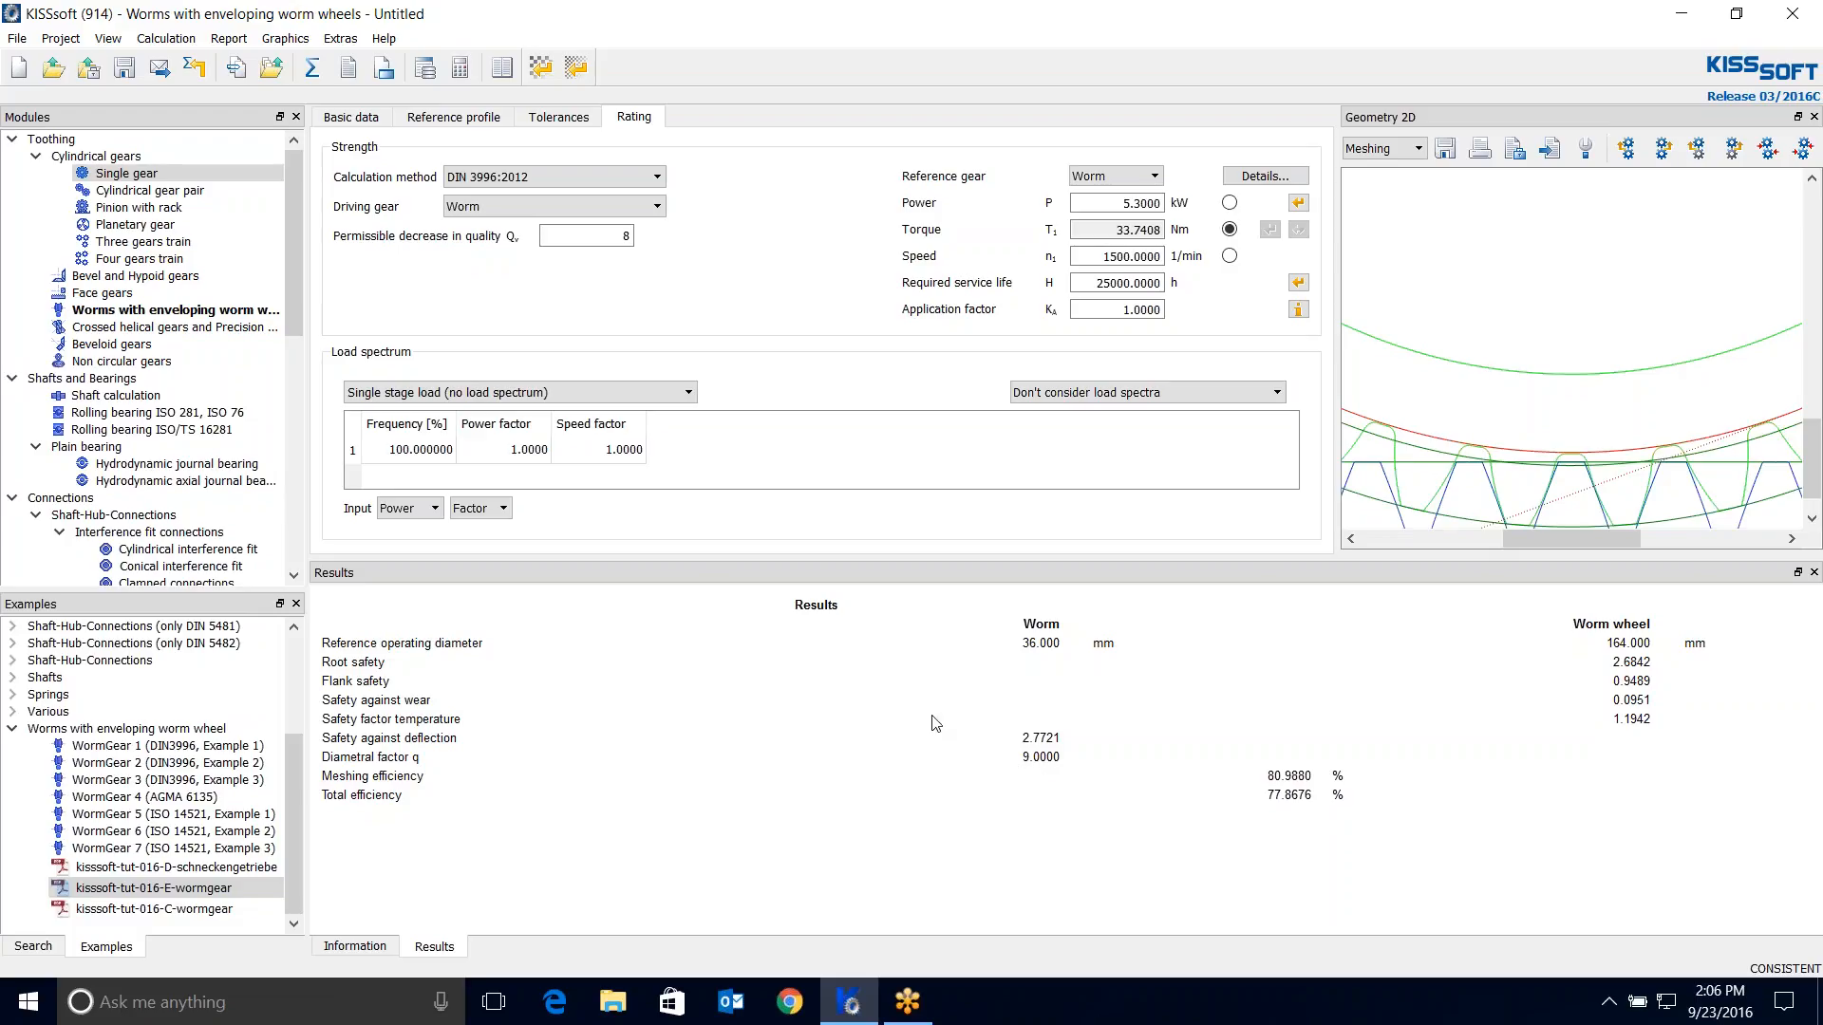
Review the available lubricants in the basic data and check the proposed optimum oil viscosity.
{"action": "left_click", "coordinate": [335, 121]}
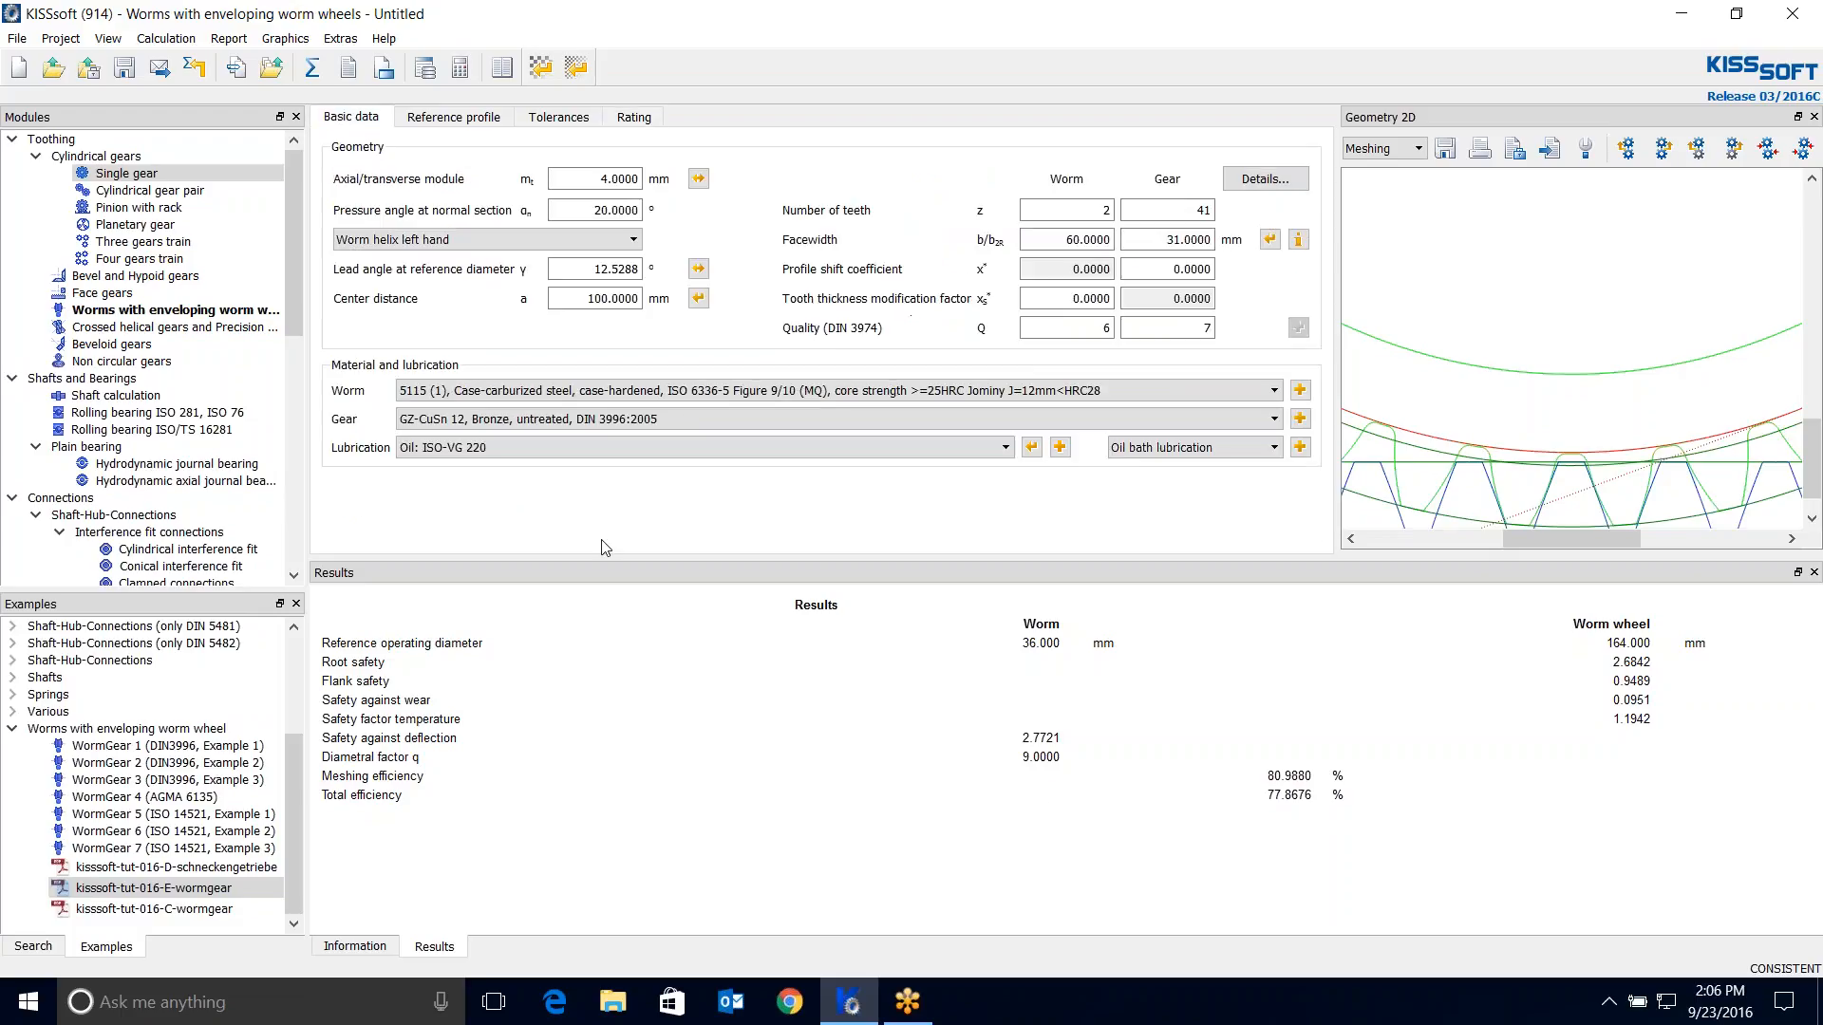
{"action": "left_click", "coordinate": [1062, 448]}
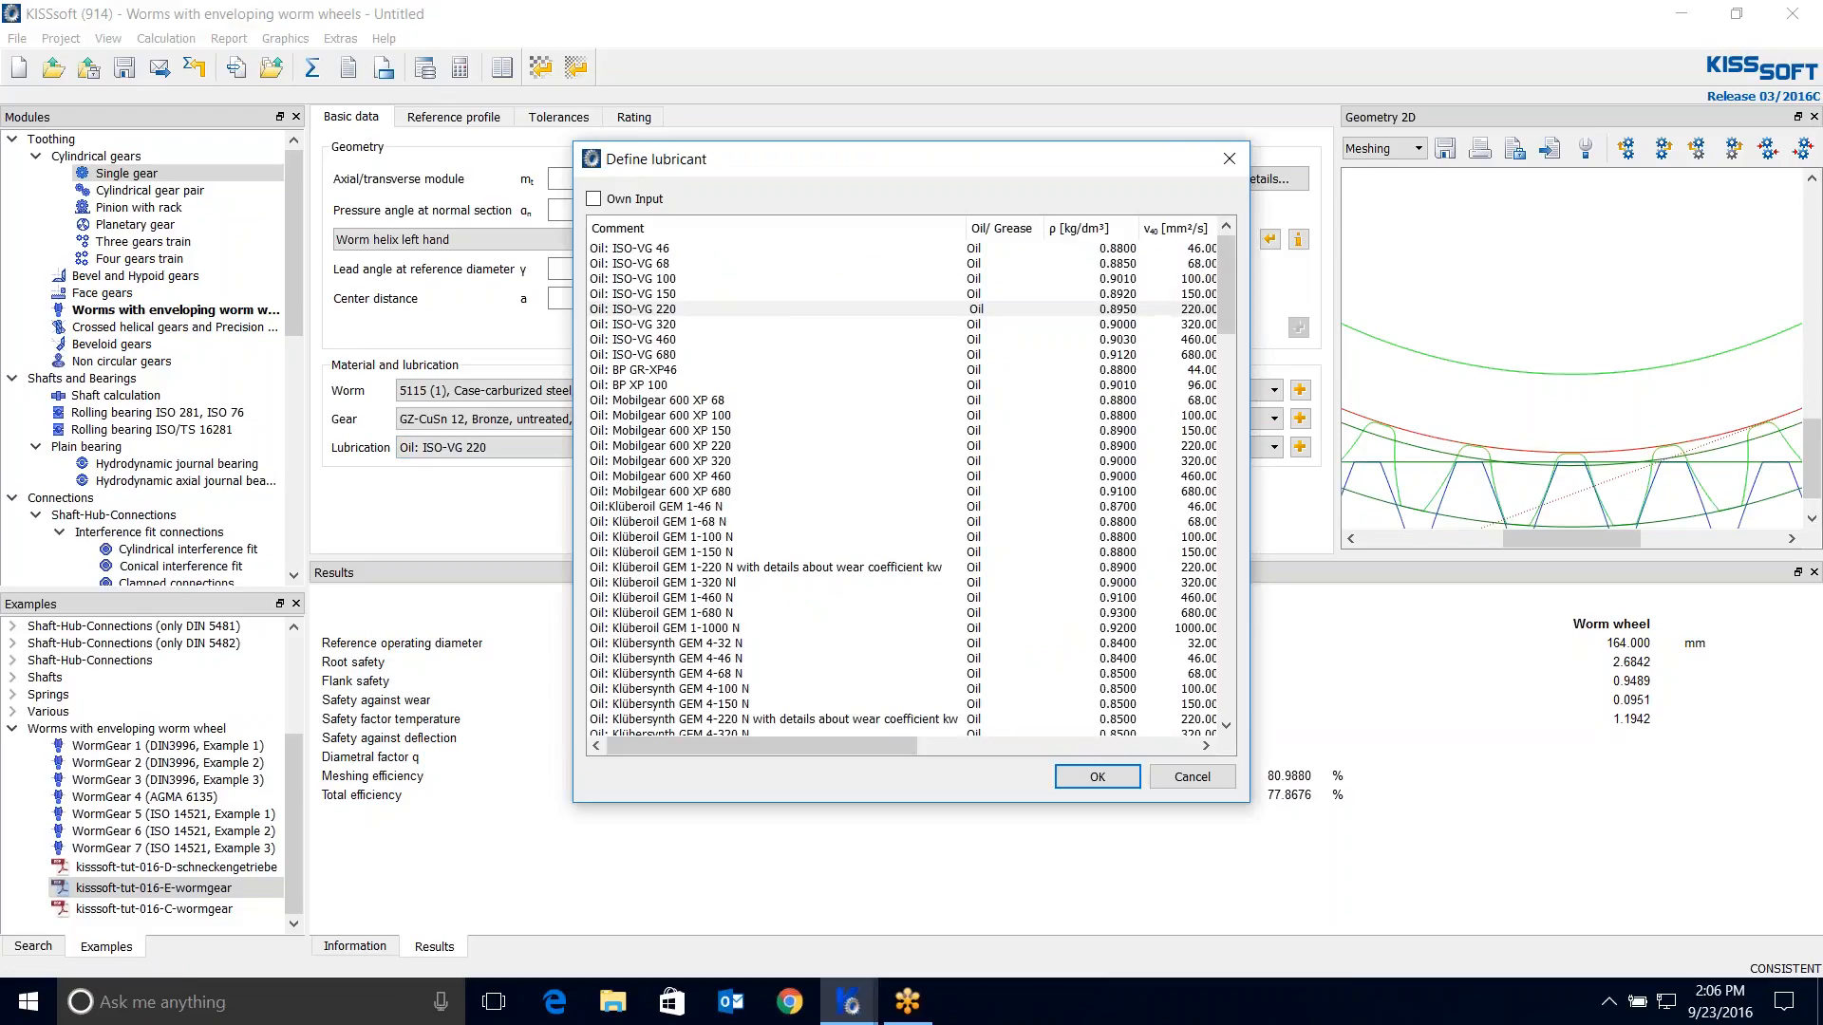
{"action": "left_click_drag", "start_coordinate": [1166, 175], "coordinate": [774, 211]}
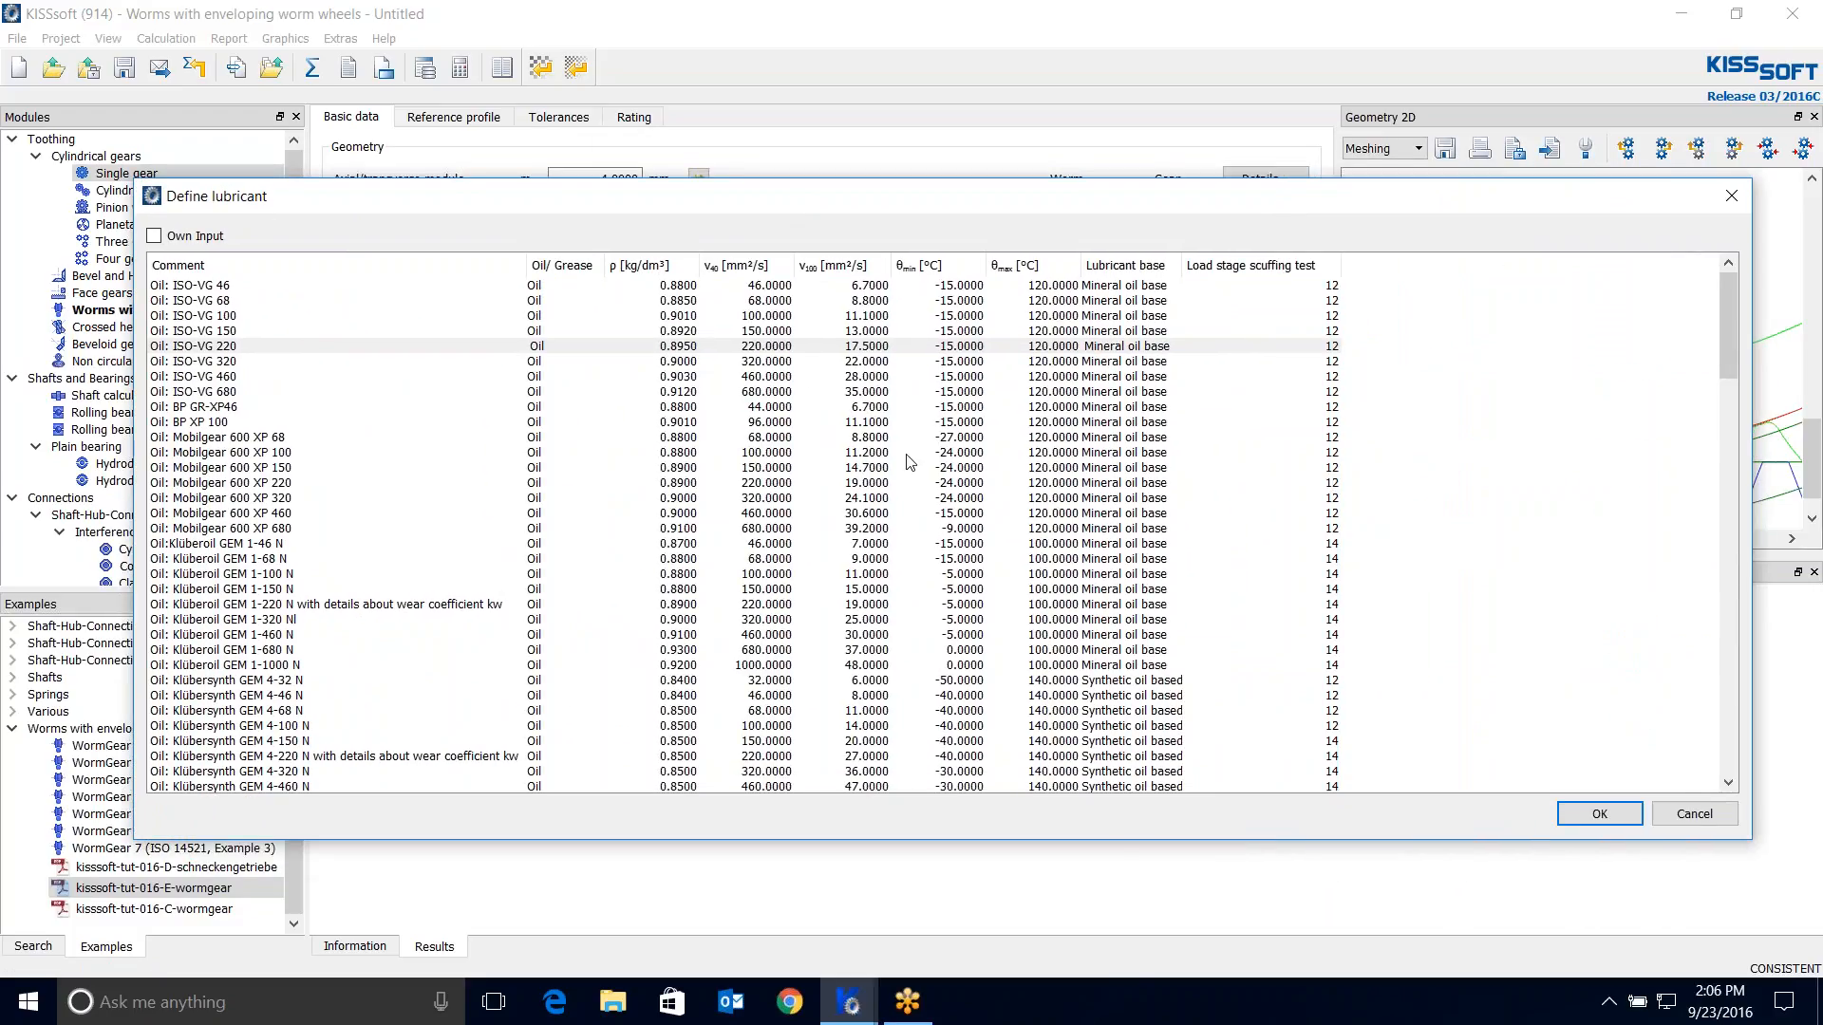
{"action": "left_click", "coordinate": [1694, 813]}
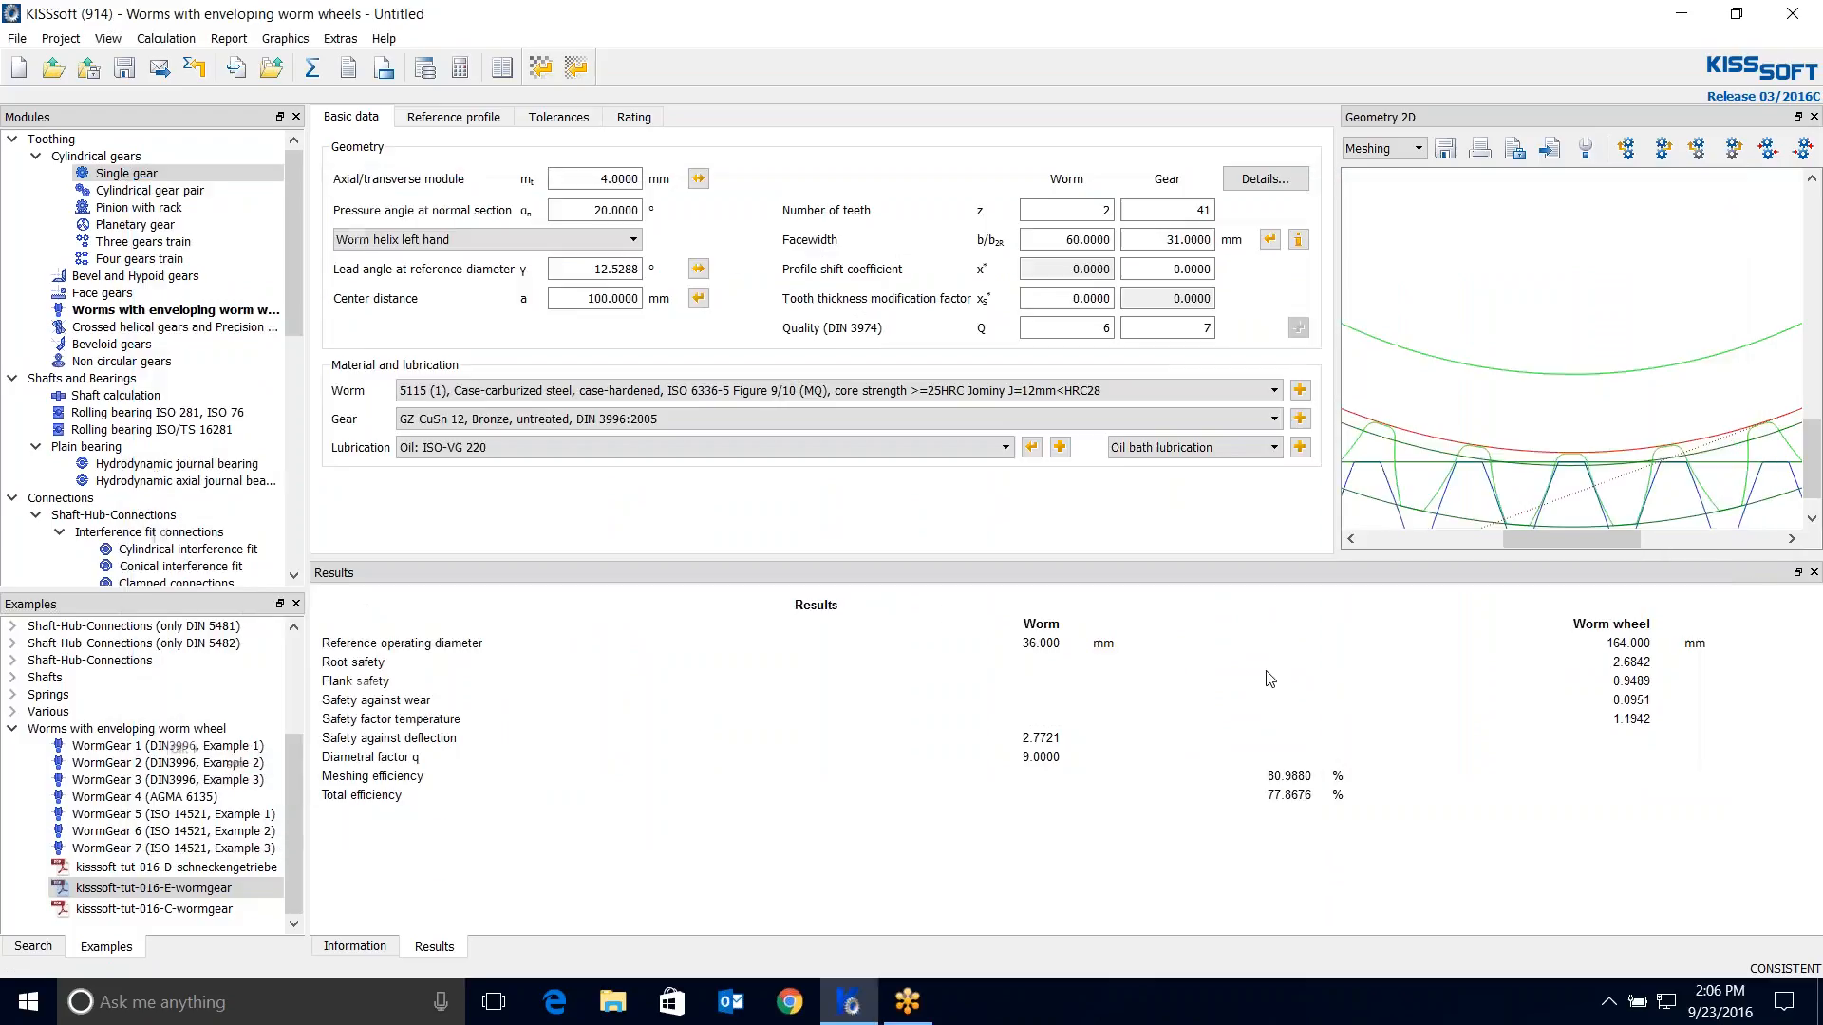
{"action": "left_click", "coordinate": [1031, 448]}
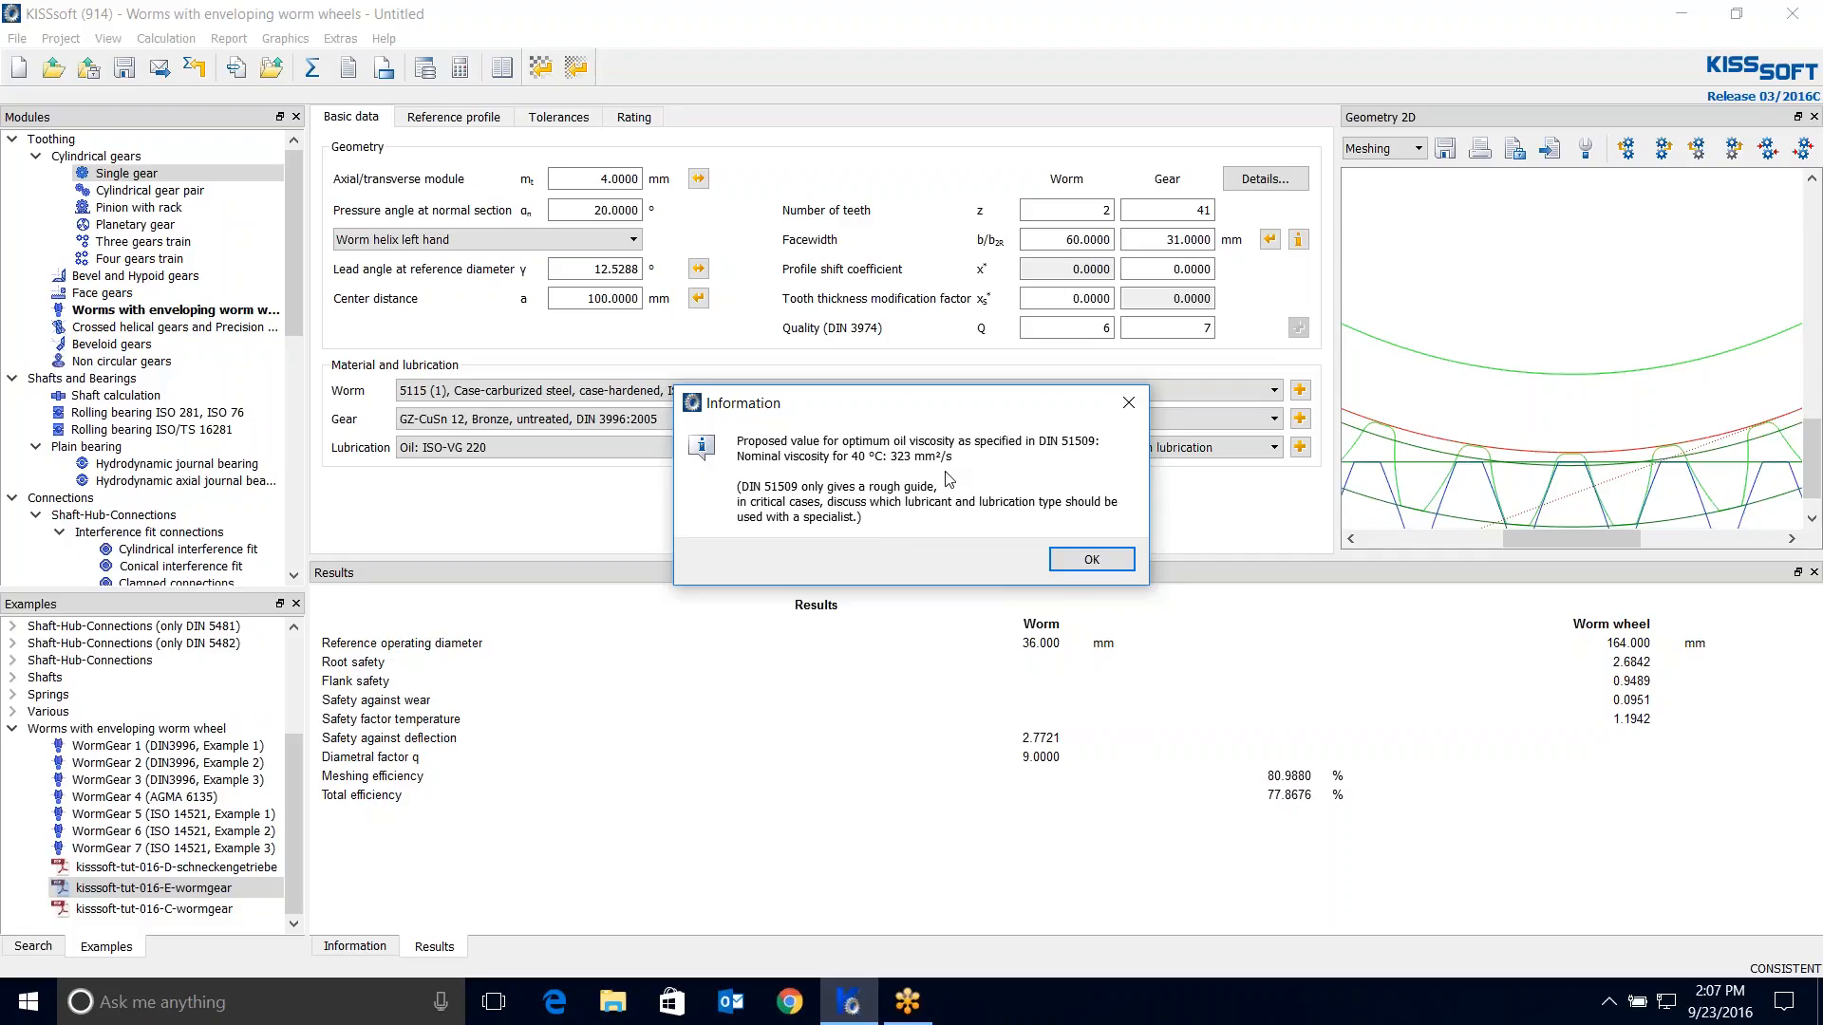
{"action": "left_click", "coordinate": [1092, 561]}
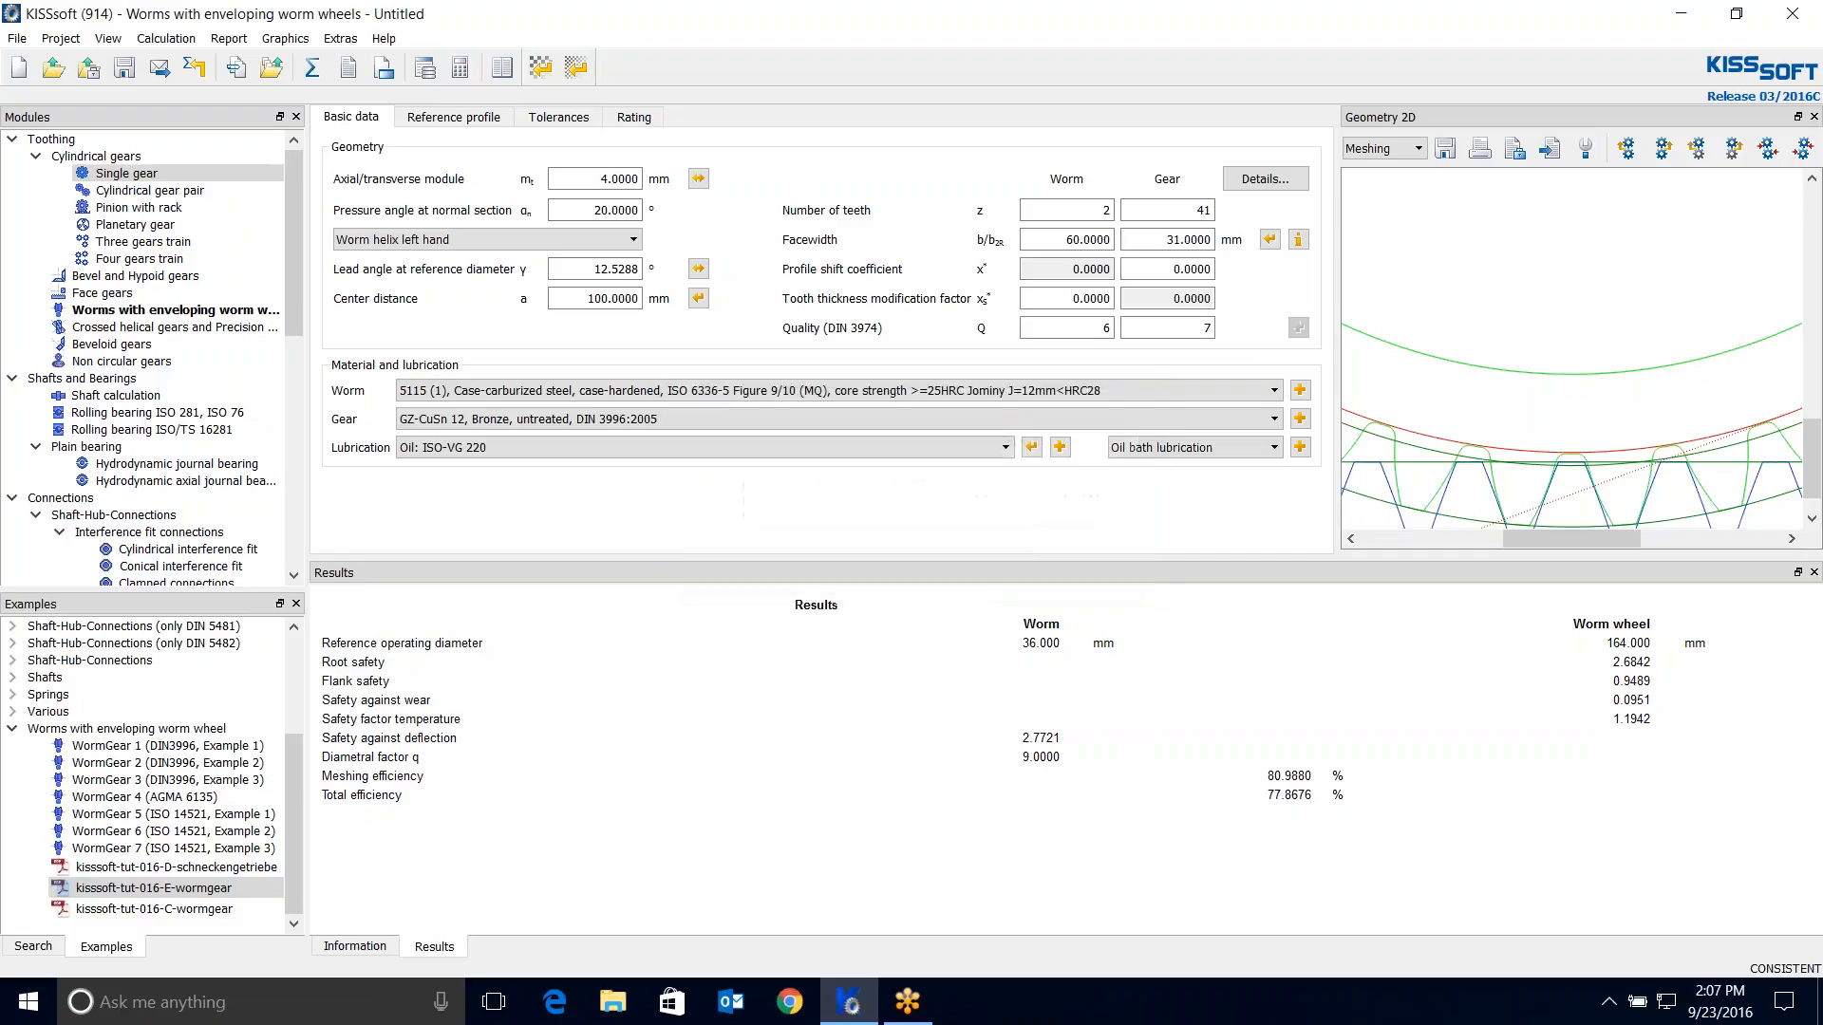
Change the lubricant to Oil: ISO-VG 680 and recalculate the strength.
{"action": "left_click", "coordinate": [1060, 448]}
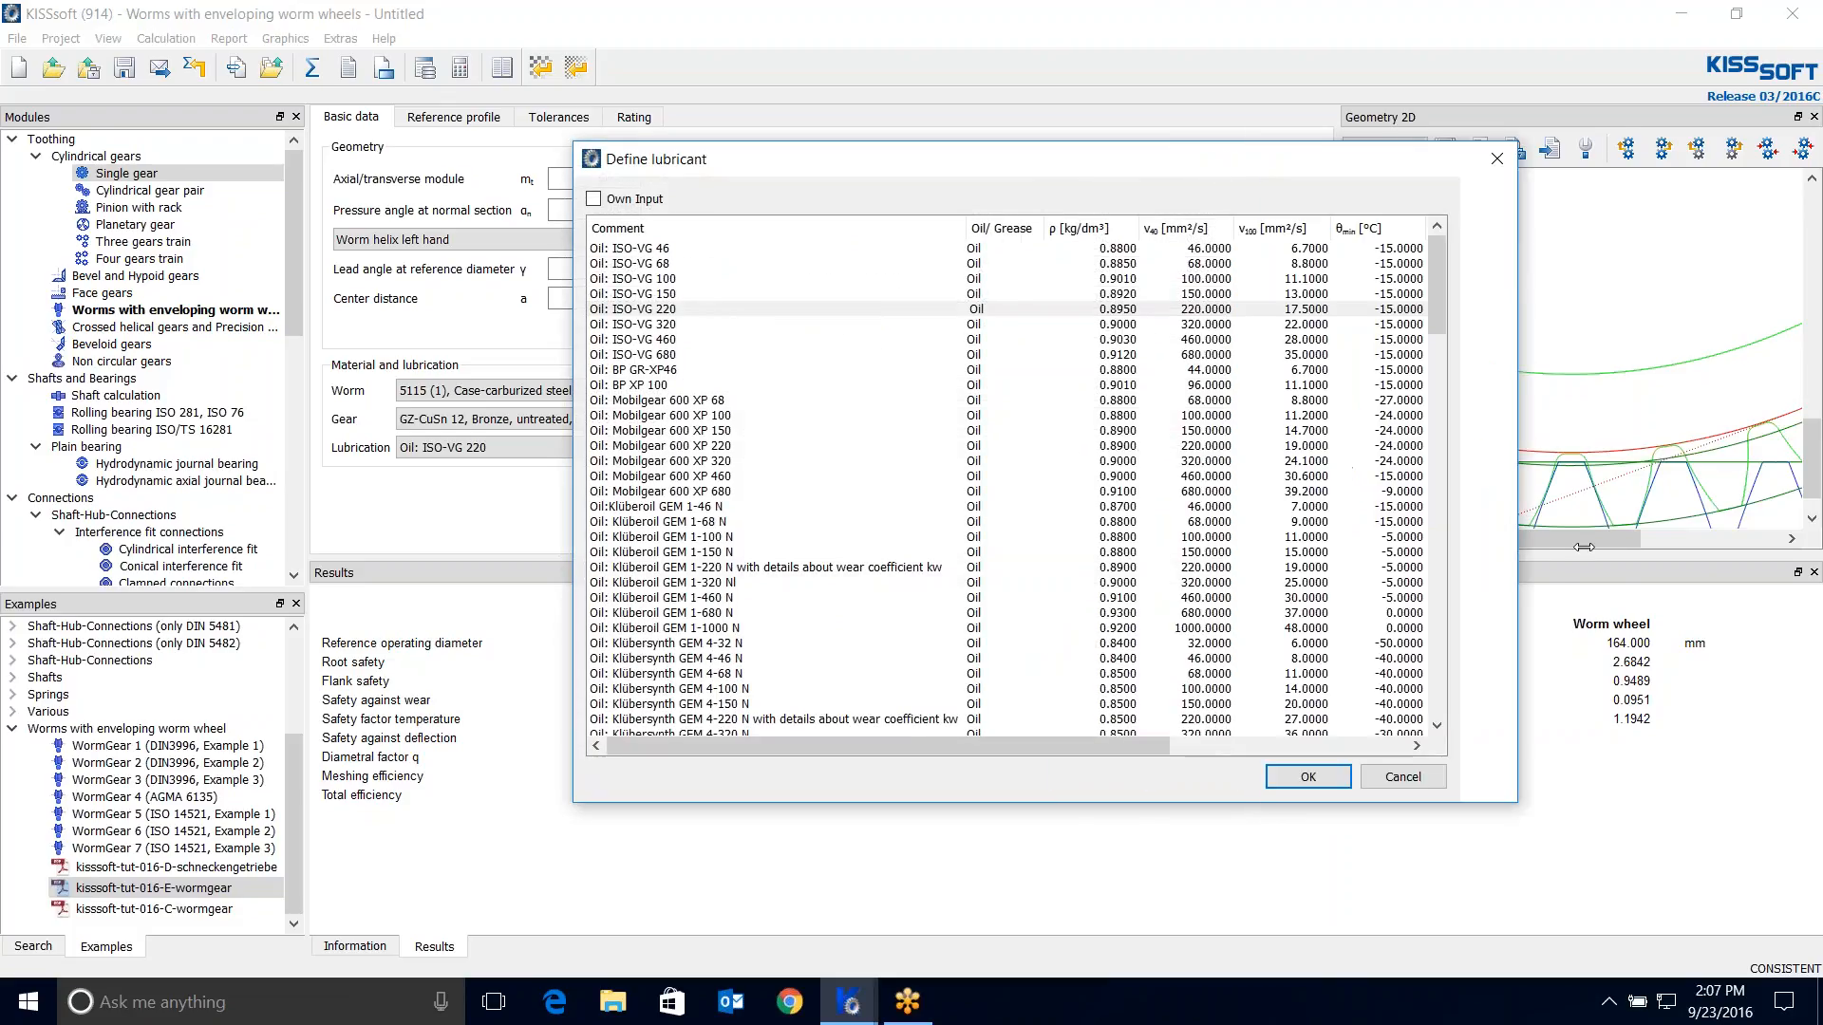
{"action": "left_click_drag", "start_coordinate": [574, 577], "coordinate": [215, 636]}
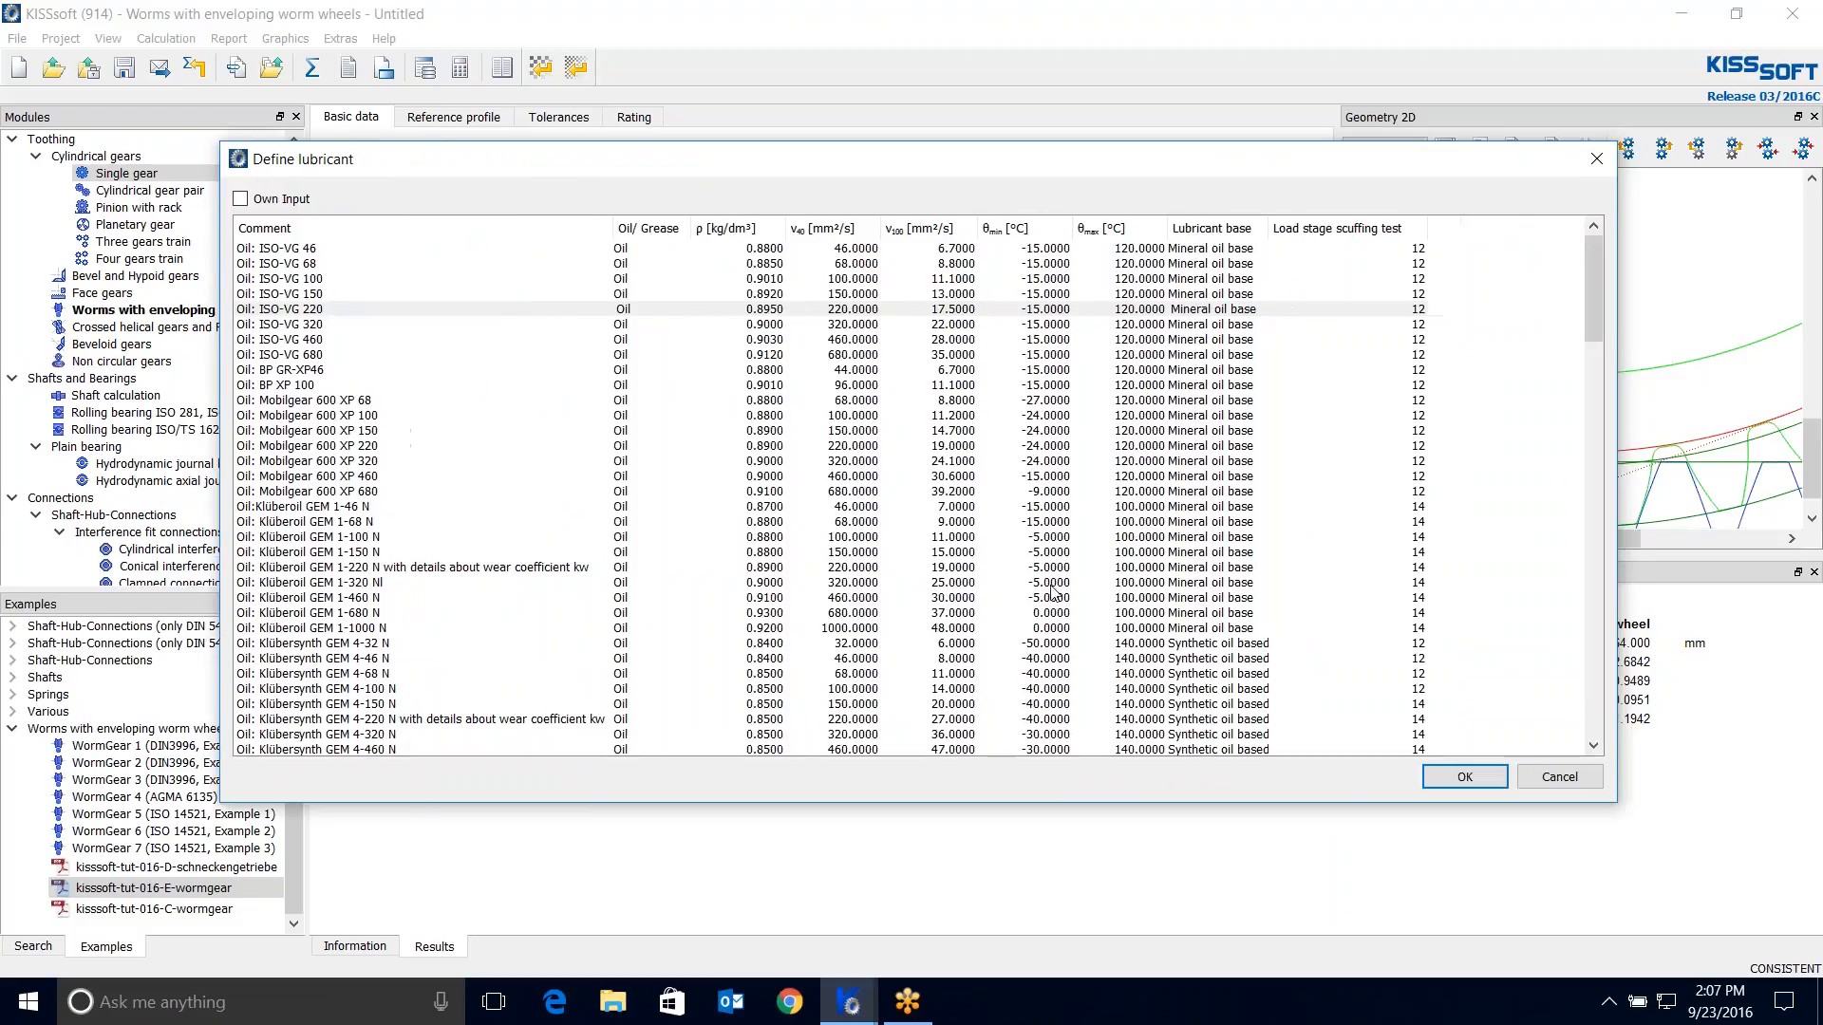
{"action": "left_click", "coordinate": [840, 313]}
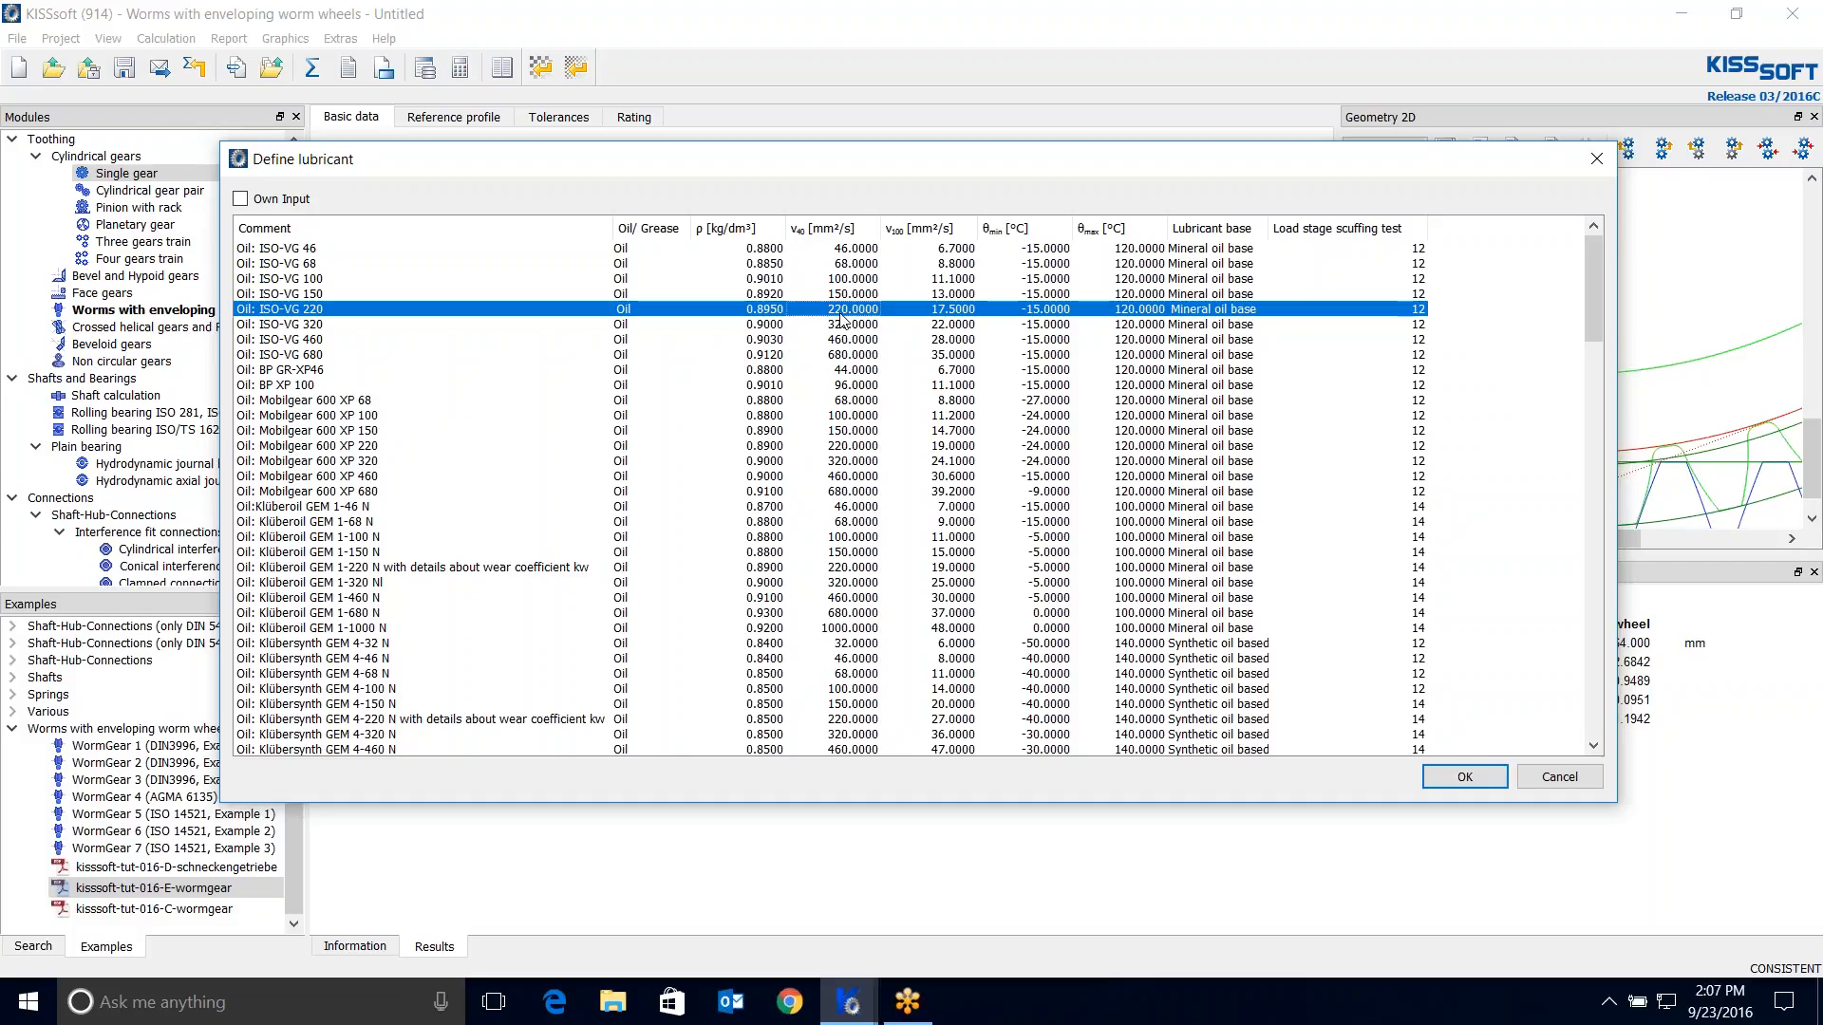
{"action": "left_click", "coordinate": [845, 354]}
{"action": "left_click", "coordinate": [1464, 777]}
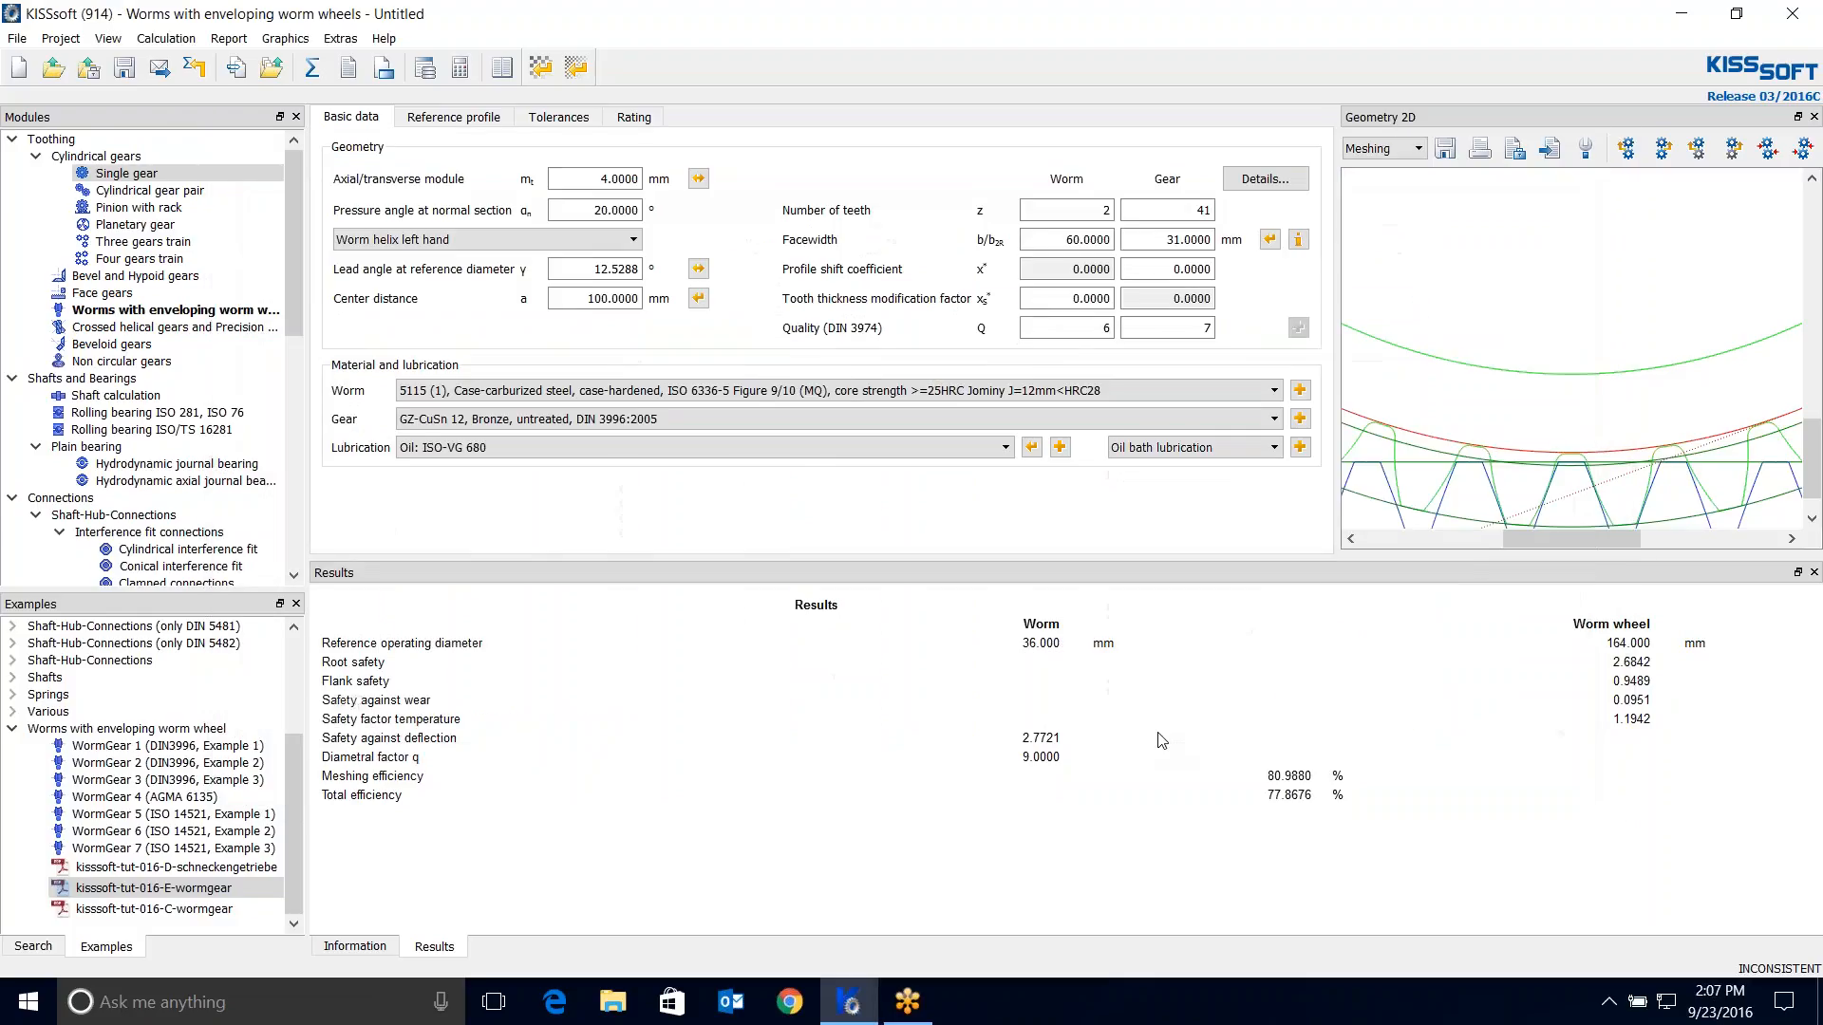
{"action": "left_click", "coordinate": [312, 68]}
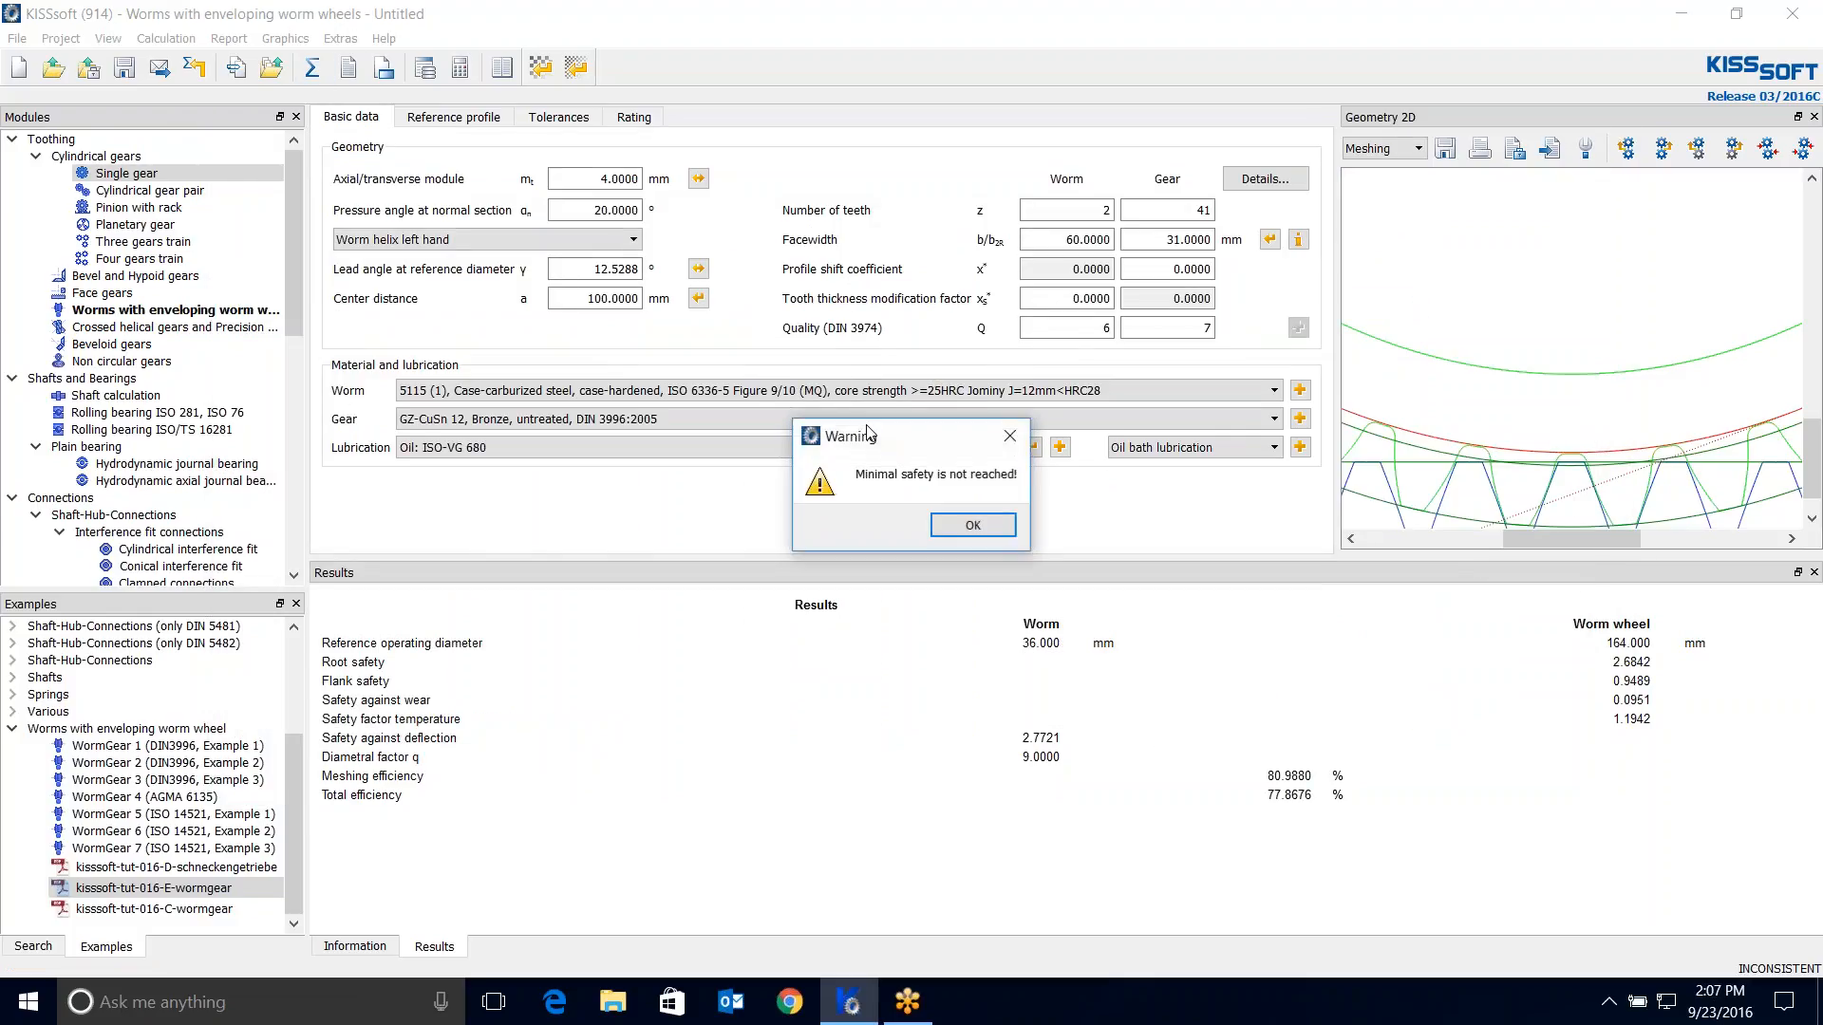
{"action": "left_click", "coordinate": [995, 524]}
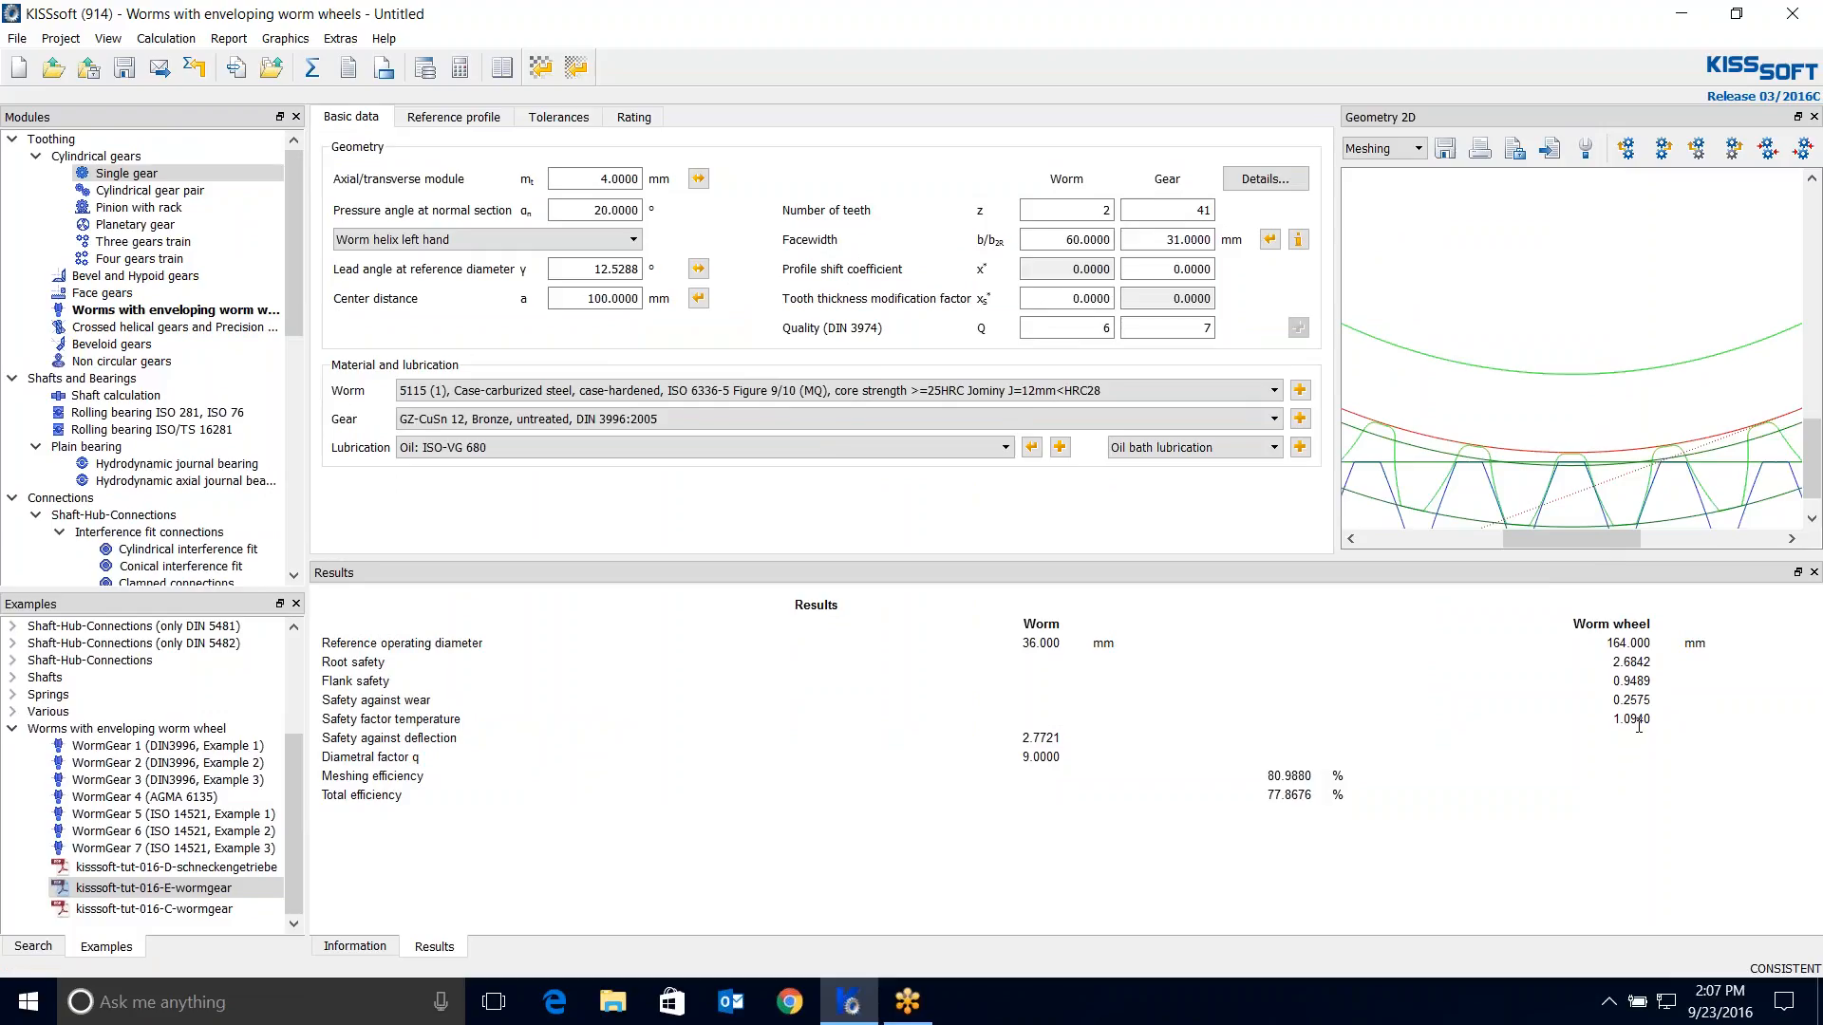
Sort the lubricants by descending viscosity at 40 °C, choose Oil: Klübersynth GH 6-1000, and recalculate the strength.
{"action": "left_click", "coordinate": [1060, 447]}
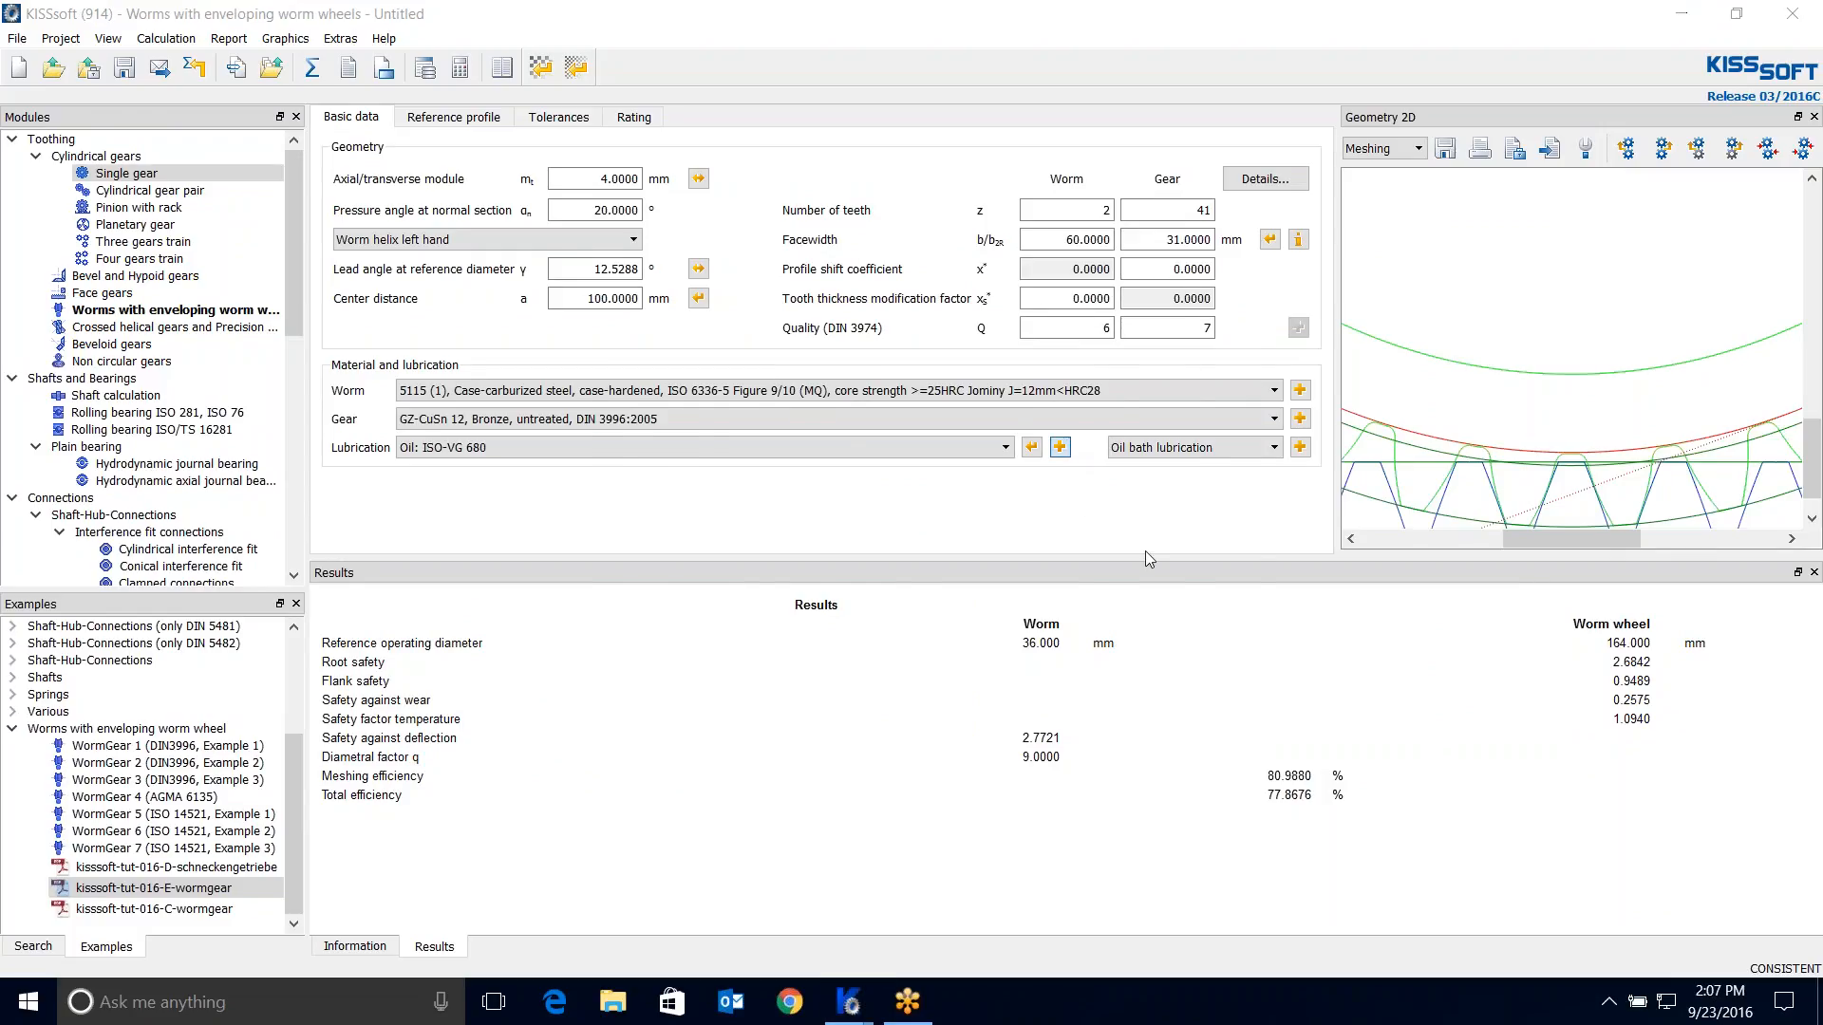
{"action": "left_click_drag", "start_coordinate": [568, 500], "coordinate": [45, 500]}
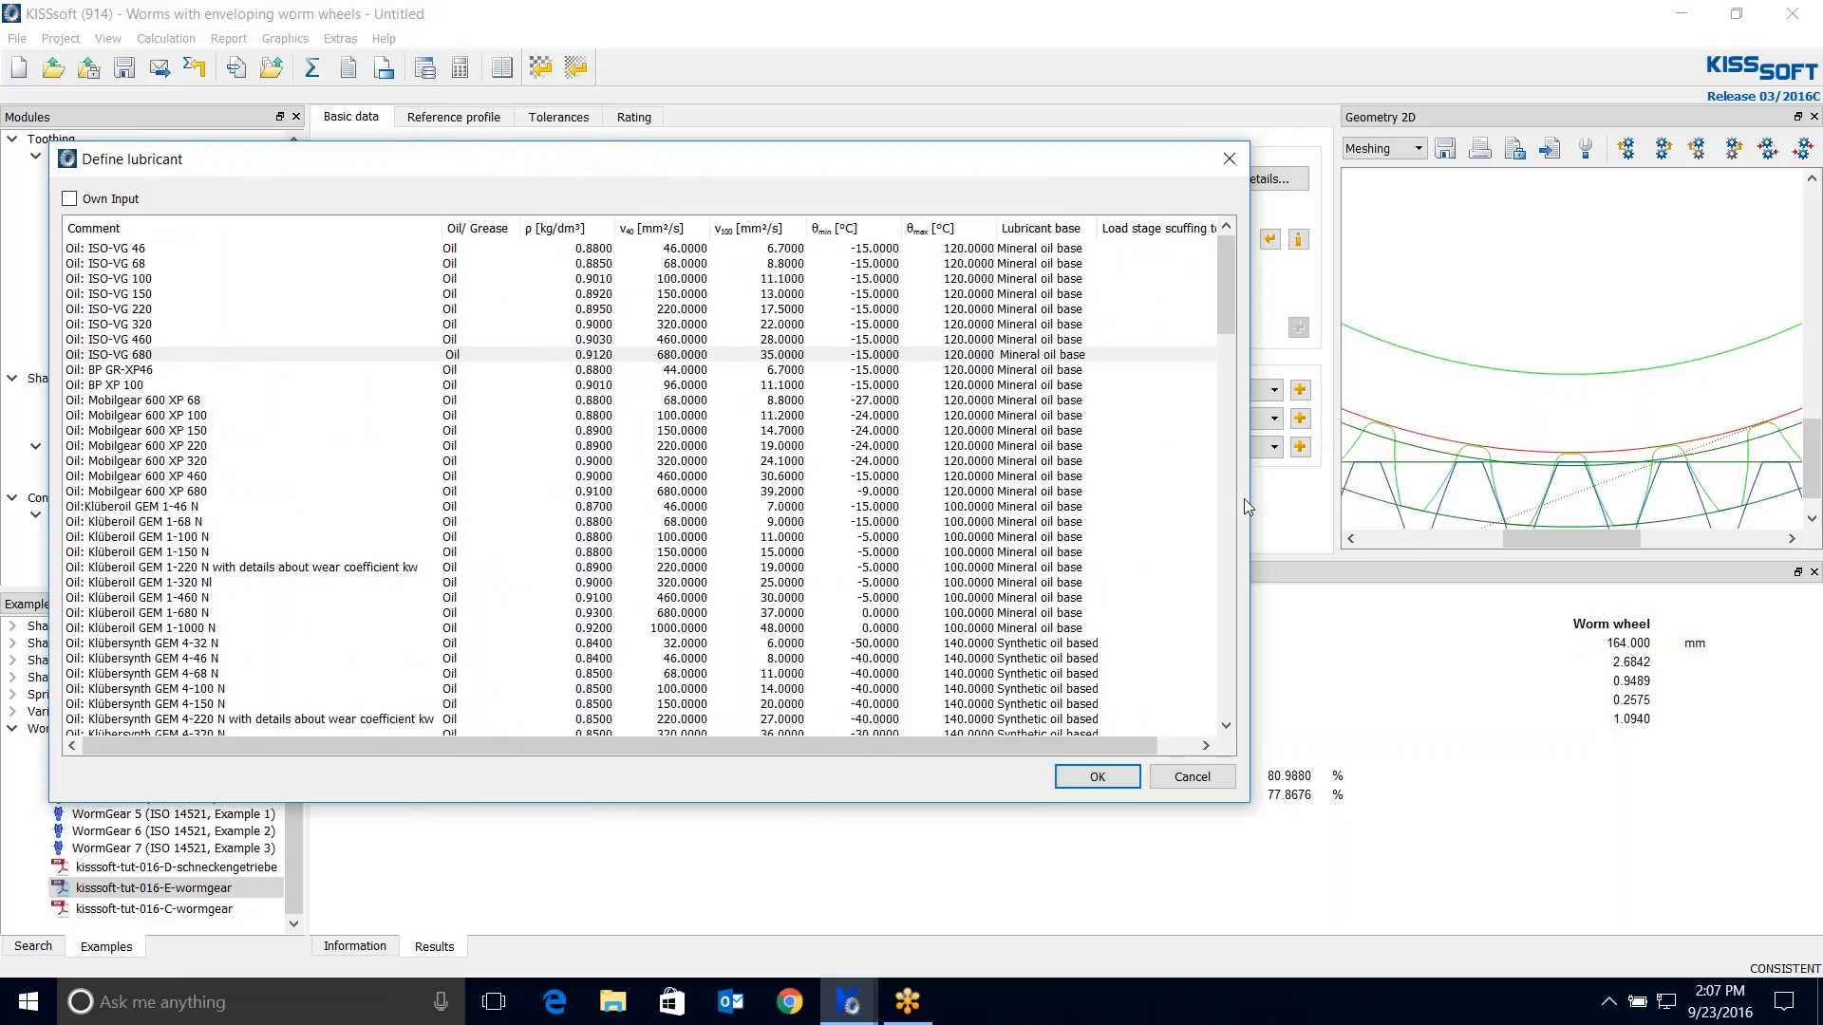
{"action": "left_click_drag", "start_coordinate": [1245, 499], "coordinate": [1592, 499]}
{"action": "left_click", "coordinate": [648, 230]}
{"action": "left_click", "coordinate": [649, 230]}
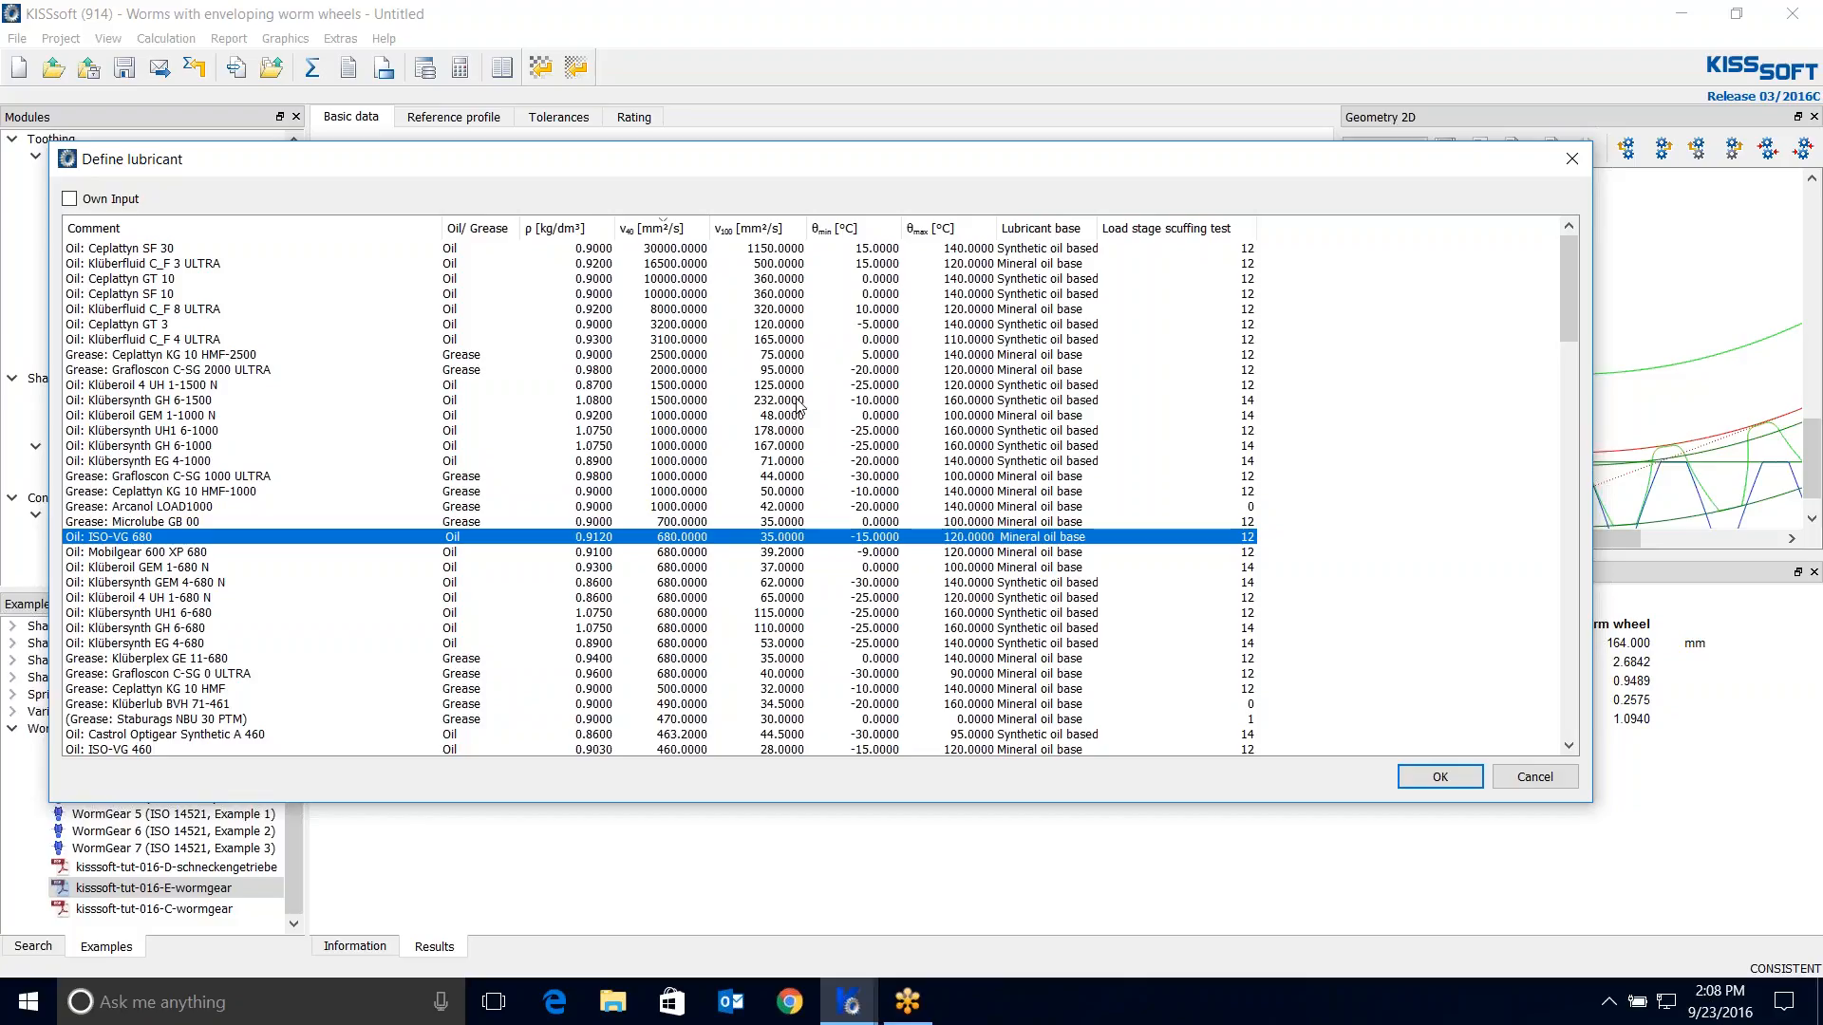
{"action": "left_click", "coordinate": [780, 447]}
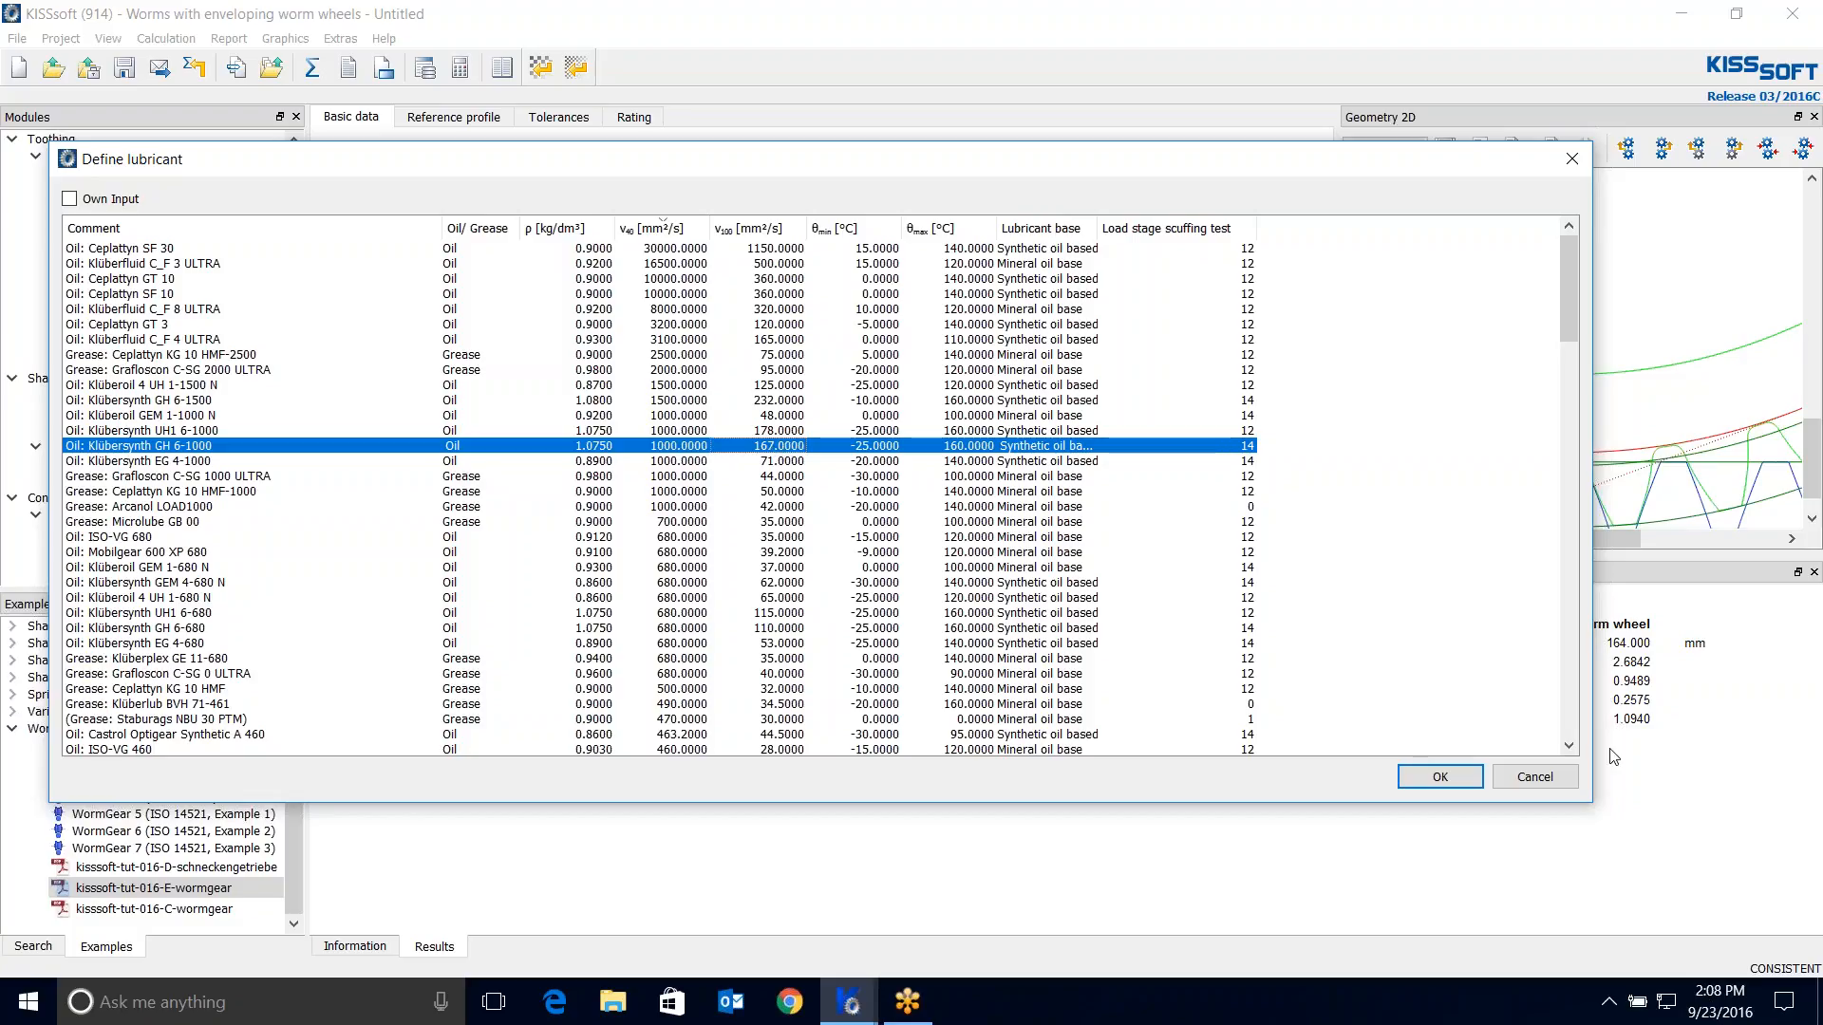
{"action": "left_click", "coordinate": [1439, 777]}
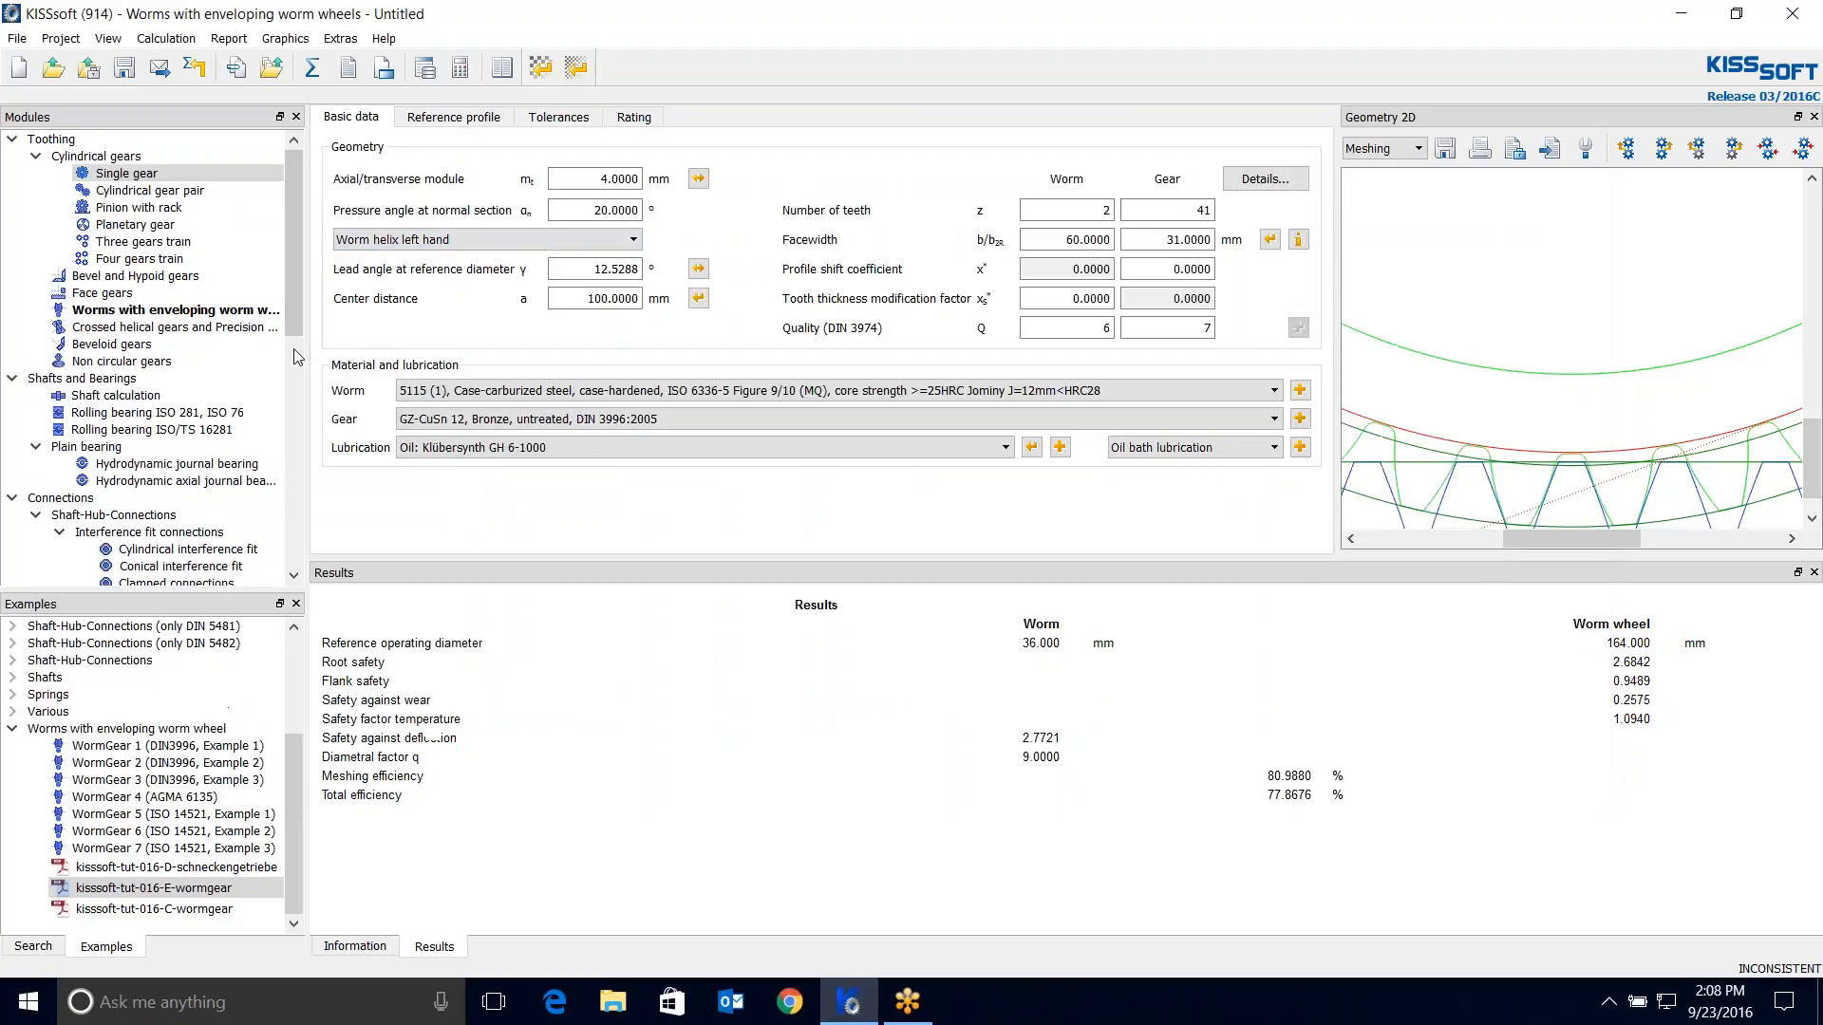
{"action": "left_click", "coordinate": [312, 67]}
Review the required safeties in the module-specific settings and accept them.
{"action": "left_click", "coordinate": [385, 75]}
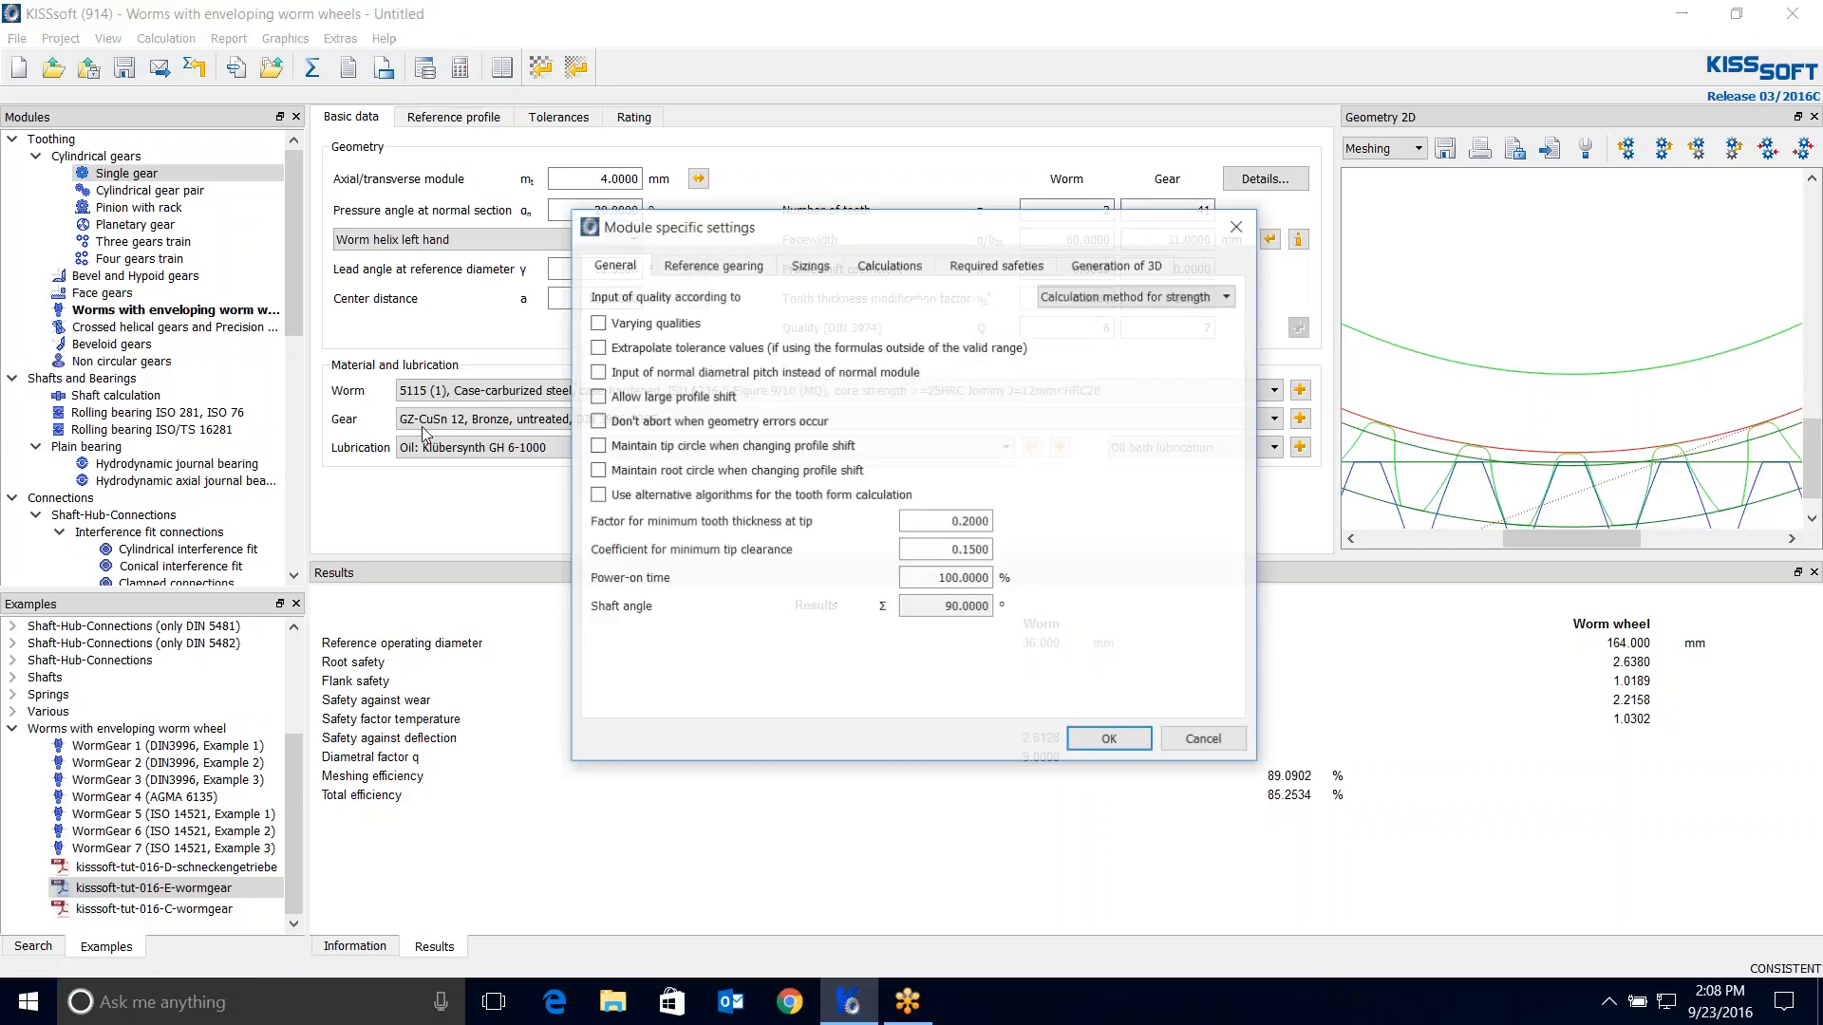
{"action": "left_click", "coordinate": [978, 266]}
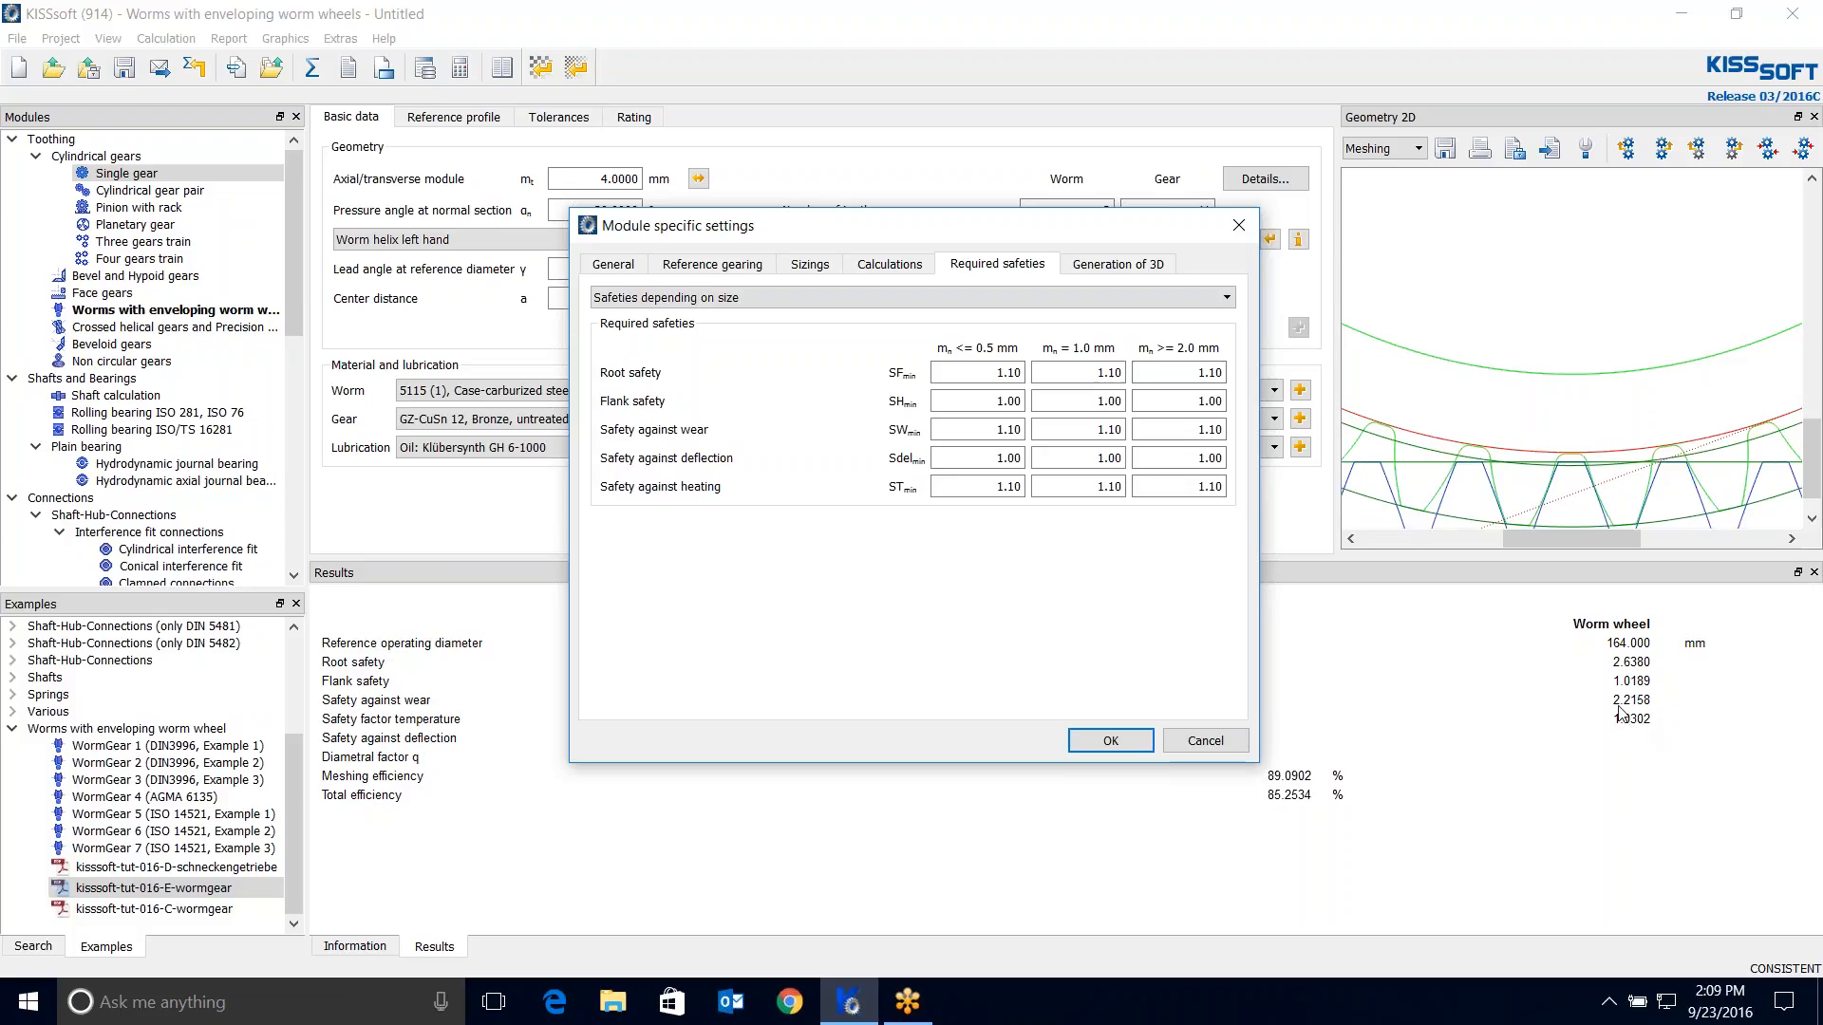
{"action": "left_click", "coordinate": [1113, 742]}
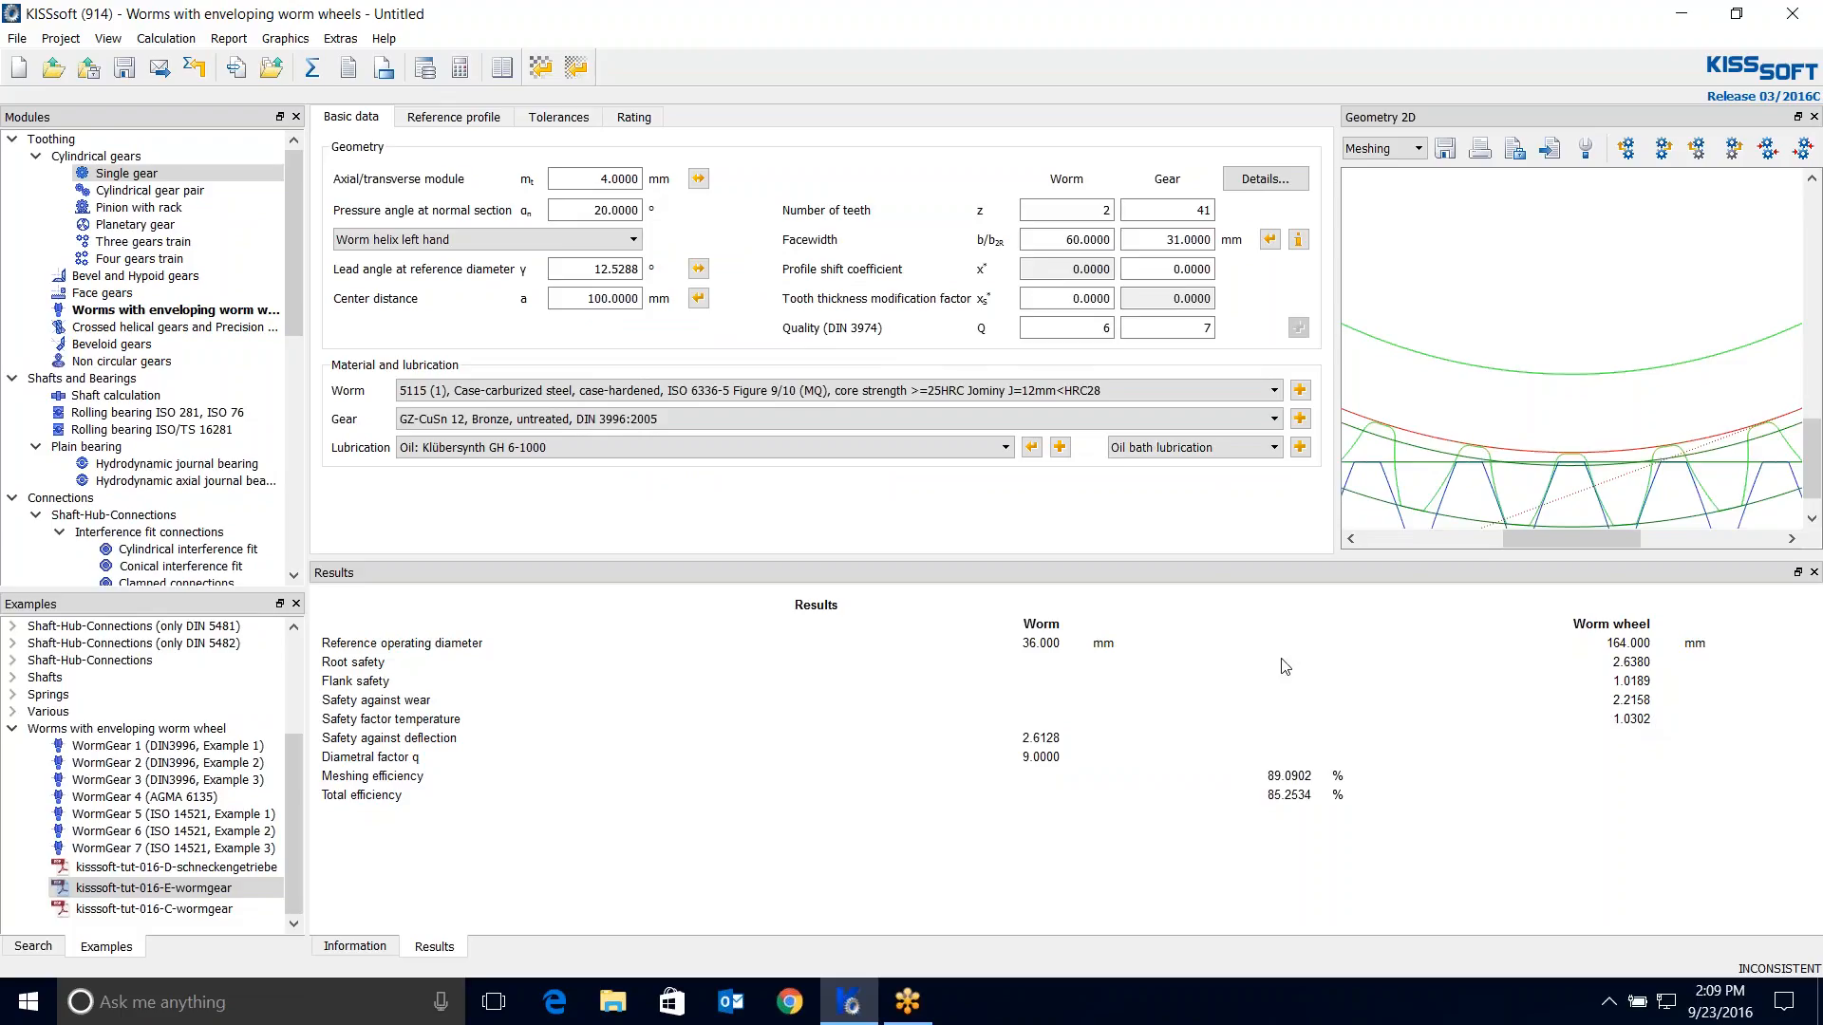
Change the lubricant to Oil: Klübersynth GH 6-1500 and recalculate the strength.
{"action": "left_click", "coordinate": [1004, 450]}
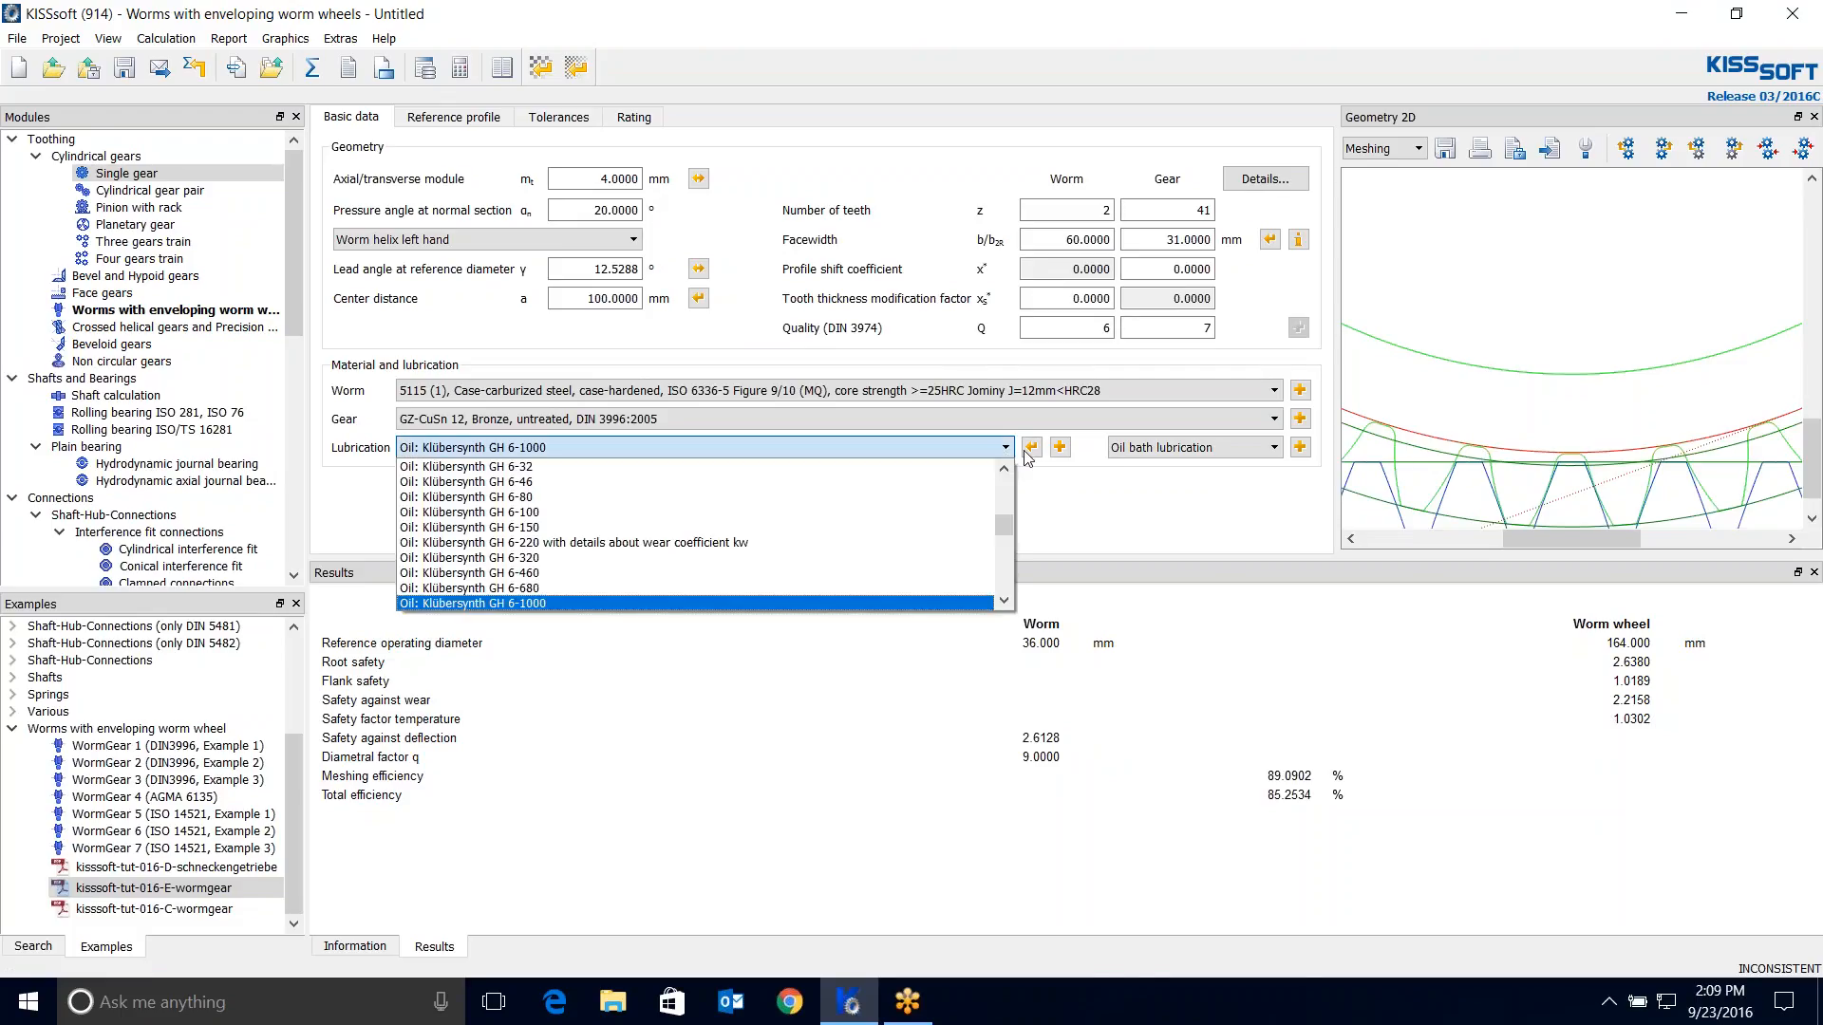
{"action": "left_click", "coordinate": [1060, 448]}
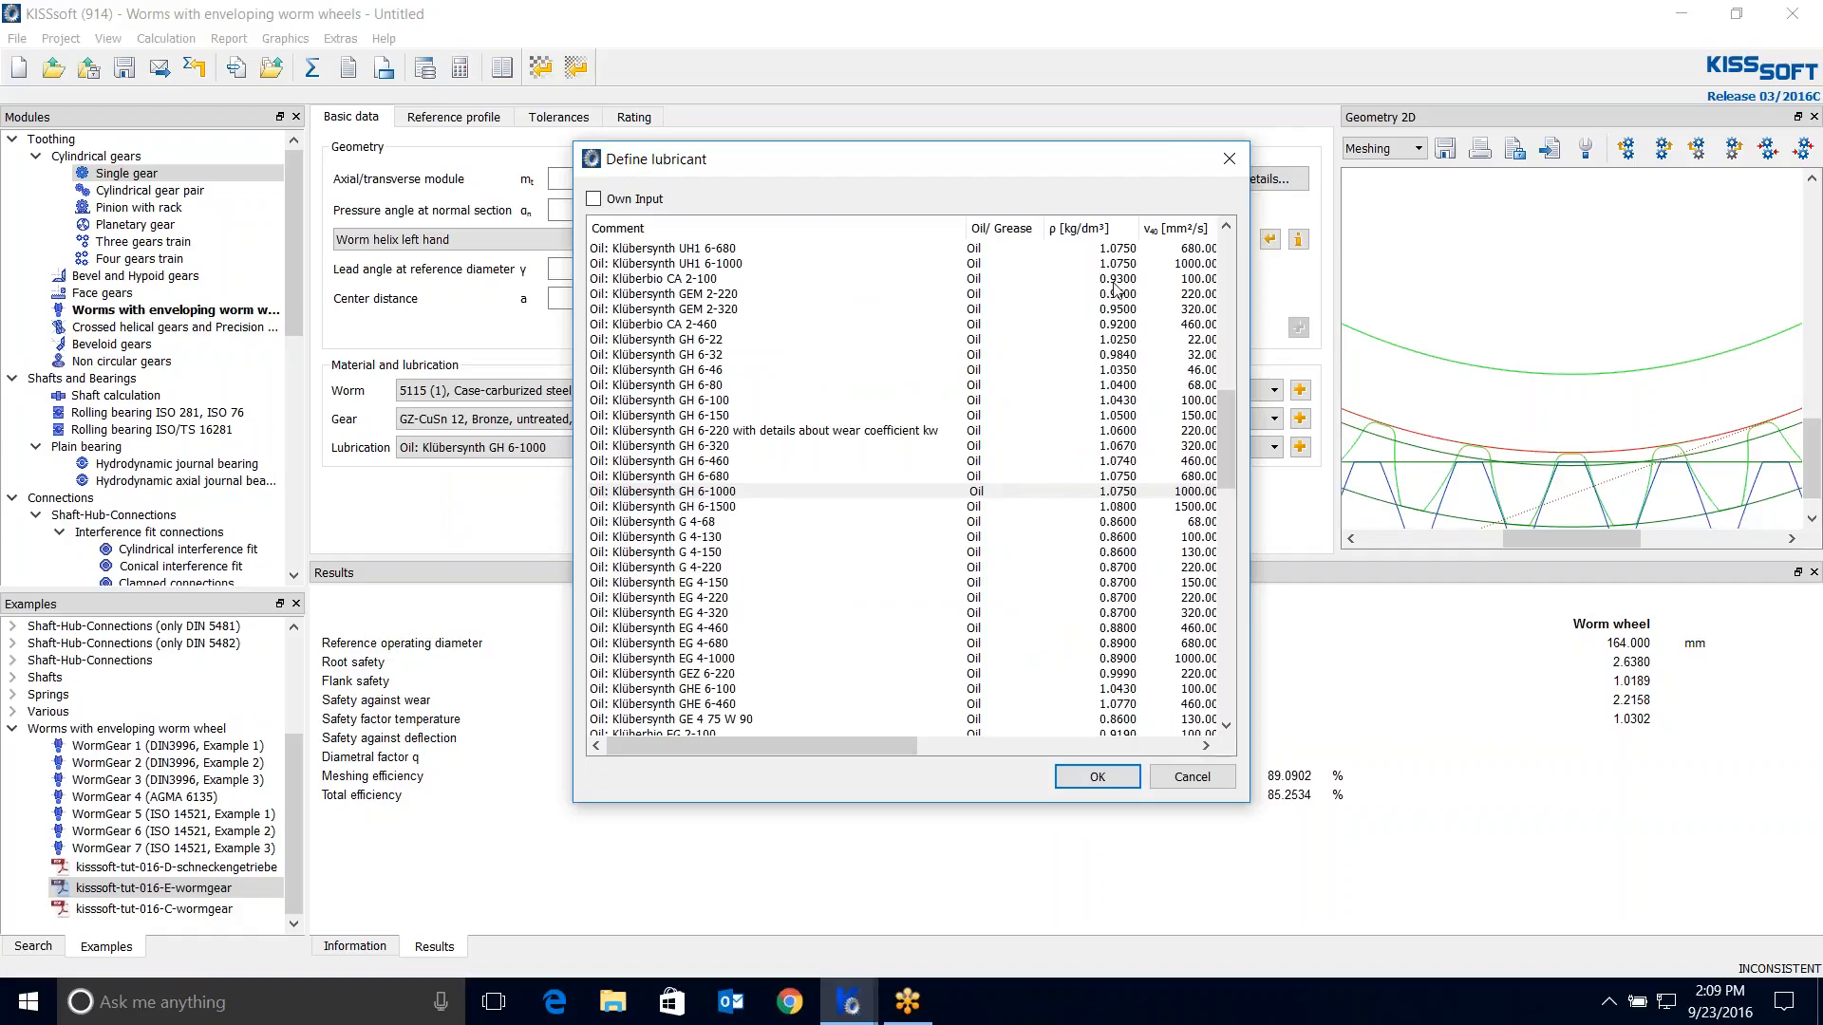
{"action": "left_click_drag", "start_coordinate": [1250, 381], "coordinate": [1581, 380]}
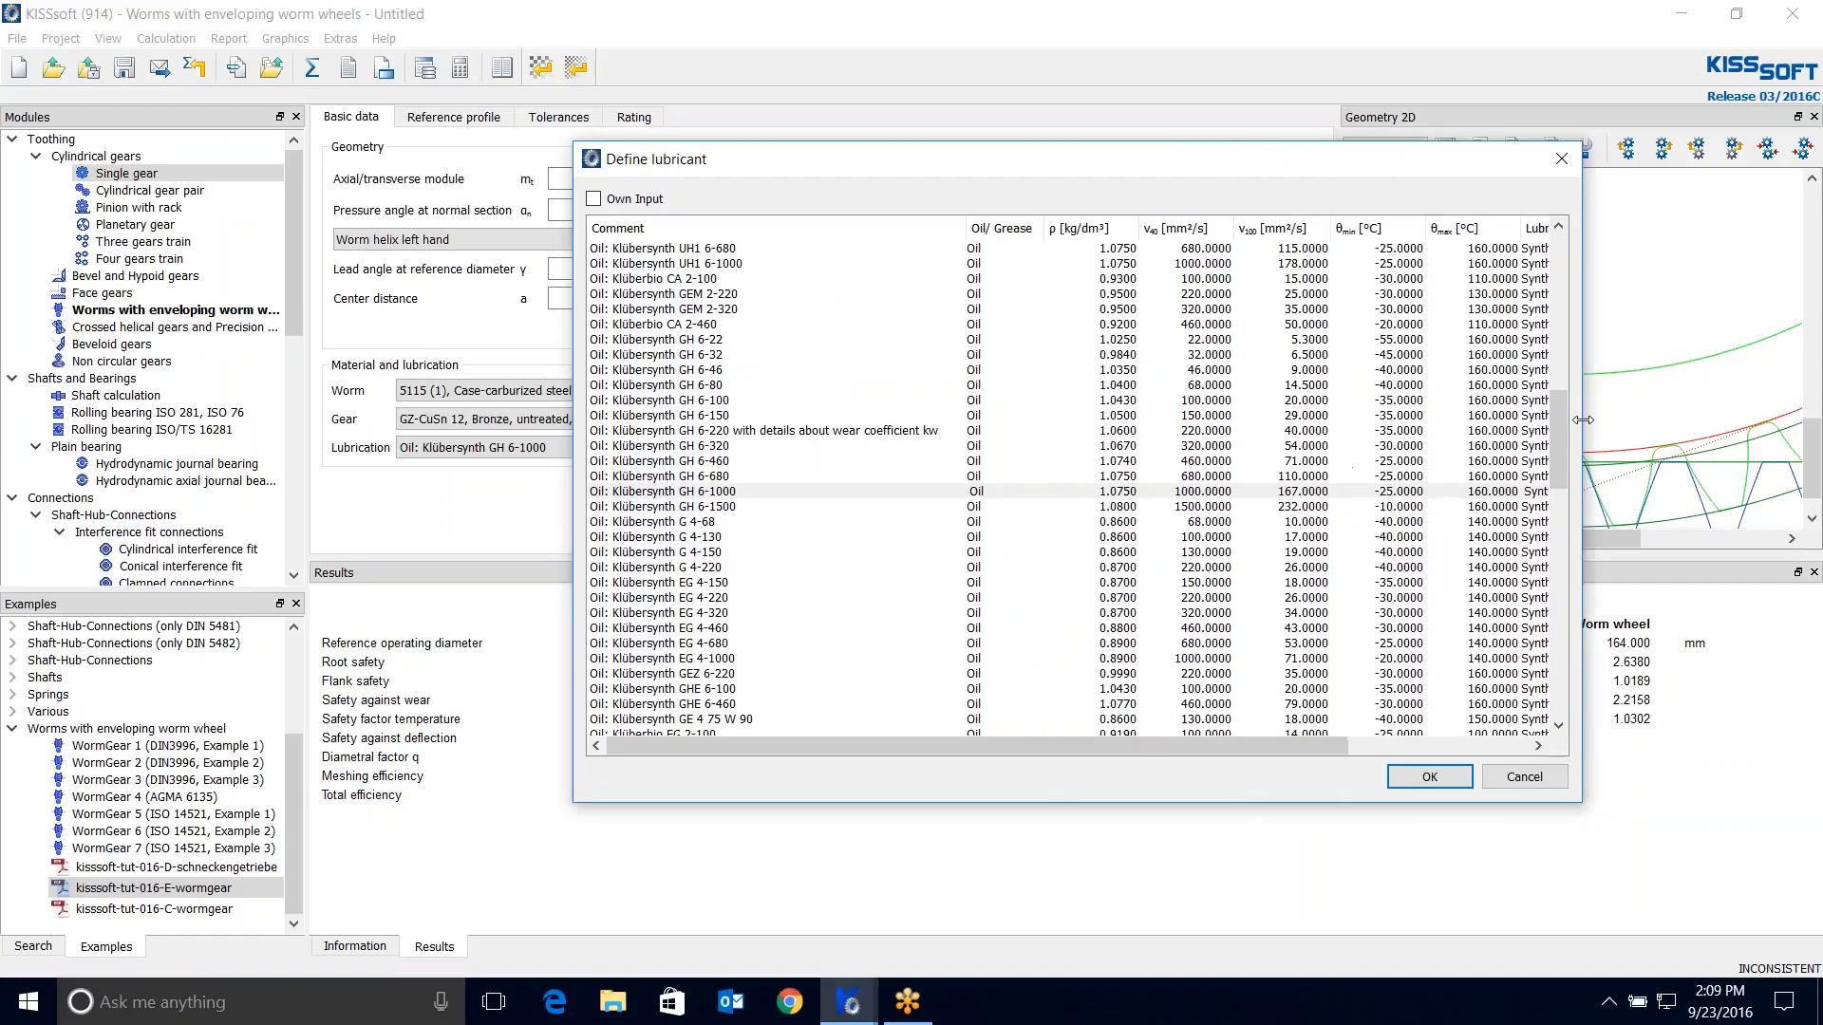
{"action": "left_click", "coordinate": [1304, 510]}
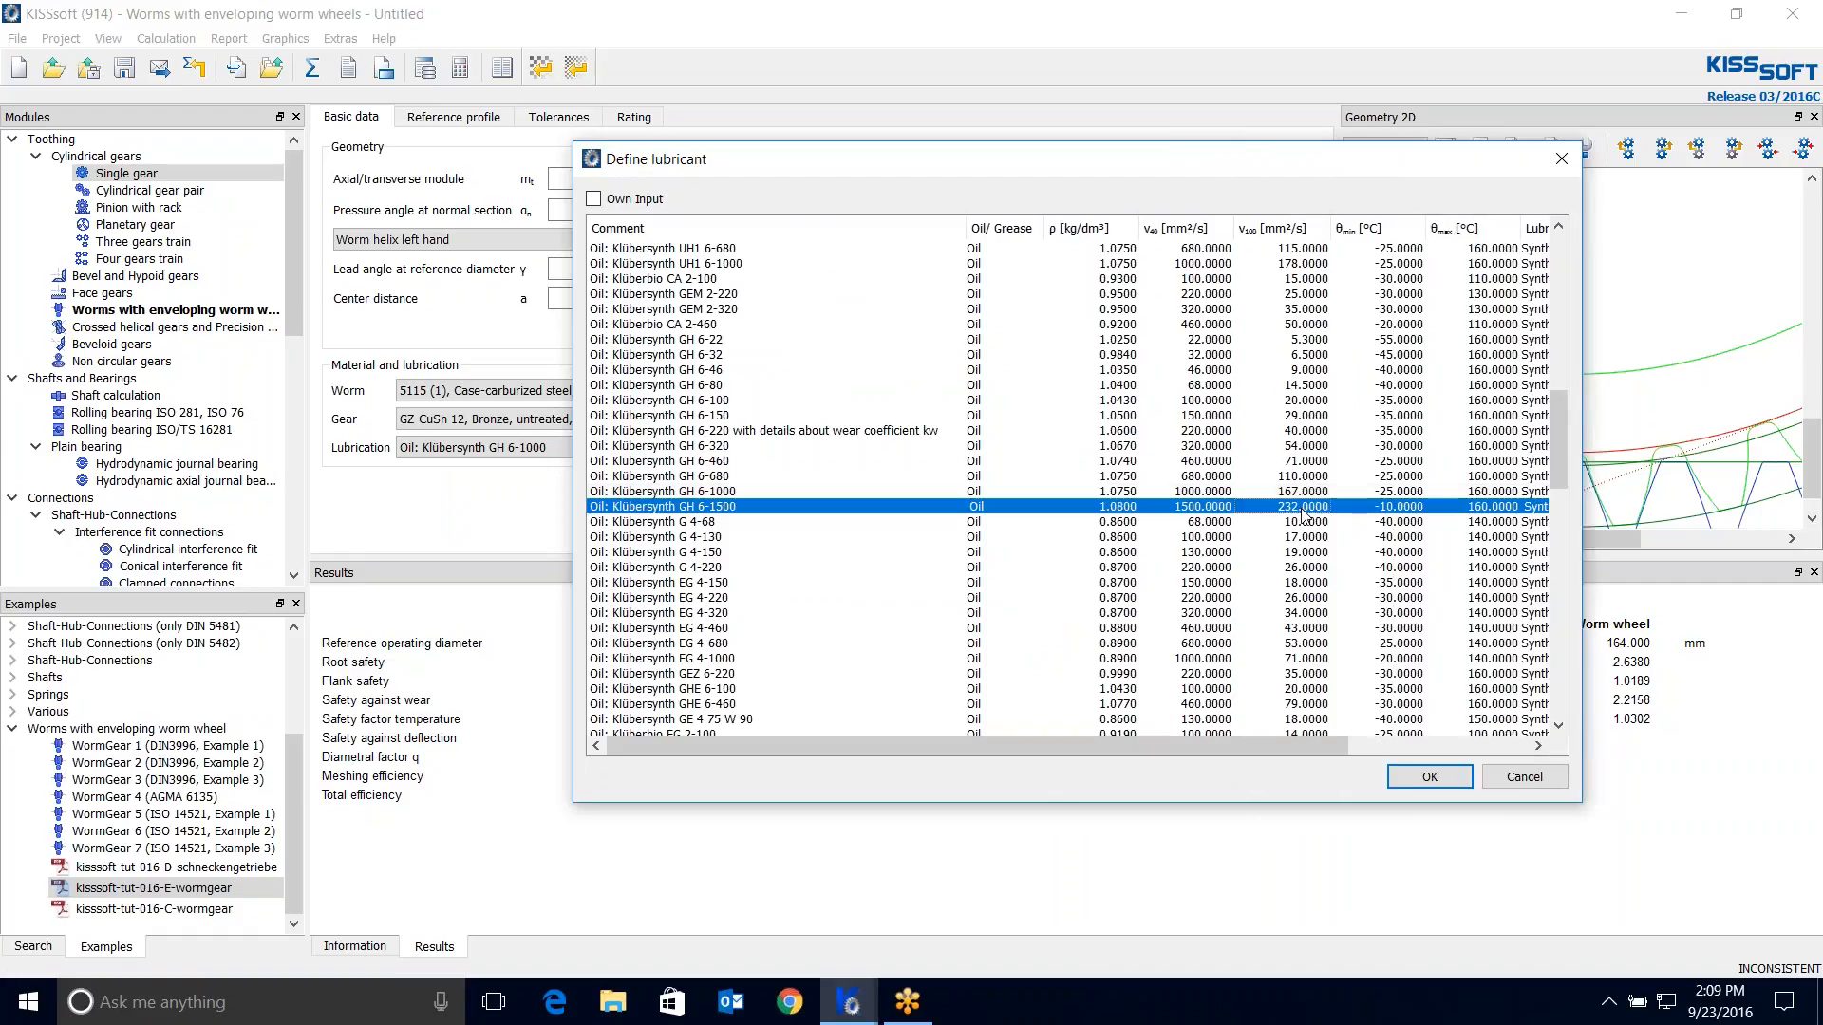
{"action": "left_click", "coordinate": [1427, 777]}
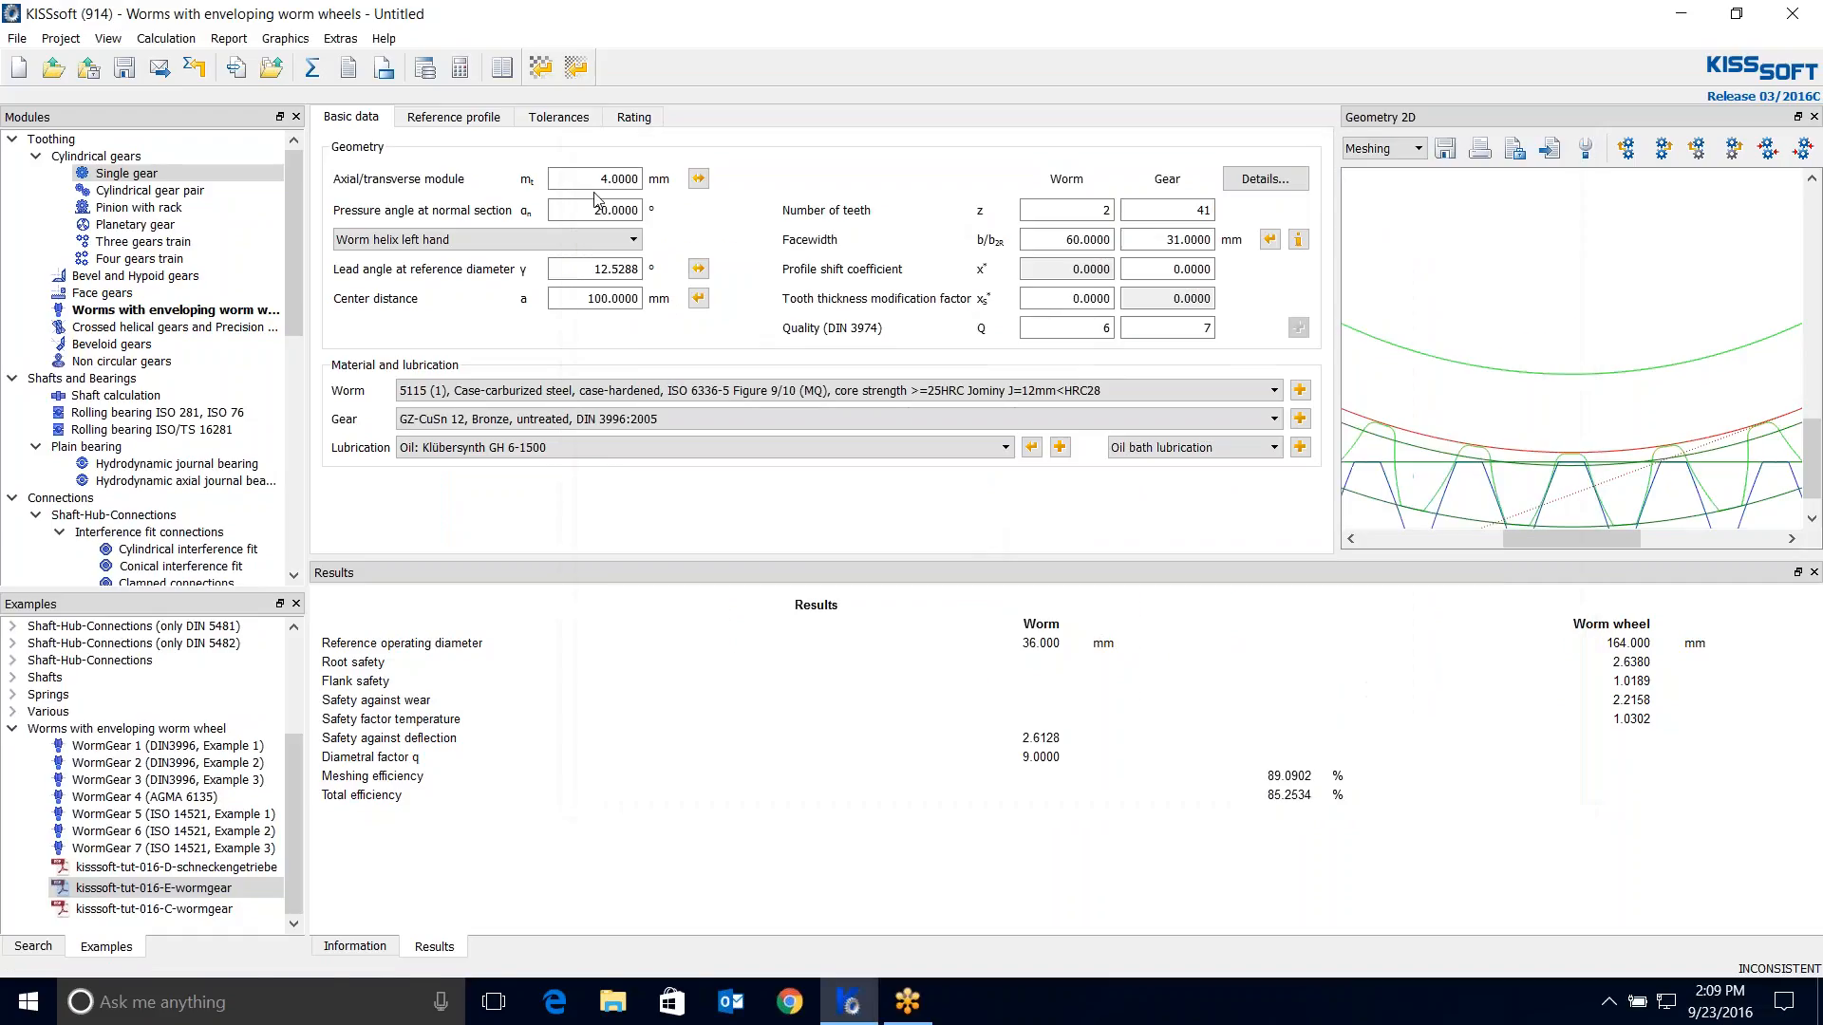
{"action": "left_click", "coordinate": [312, 74]}
Sort the lubricants by descending viscosity at 40 °C, choose Oil: Klüberfluid C_F 8 ULTRA, and recalculate the strength.
{"action": "left_click", "coordinate": [1060, 449]}
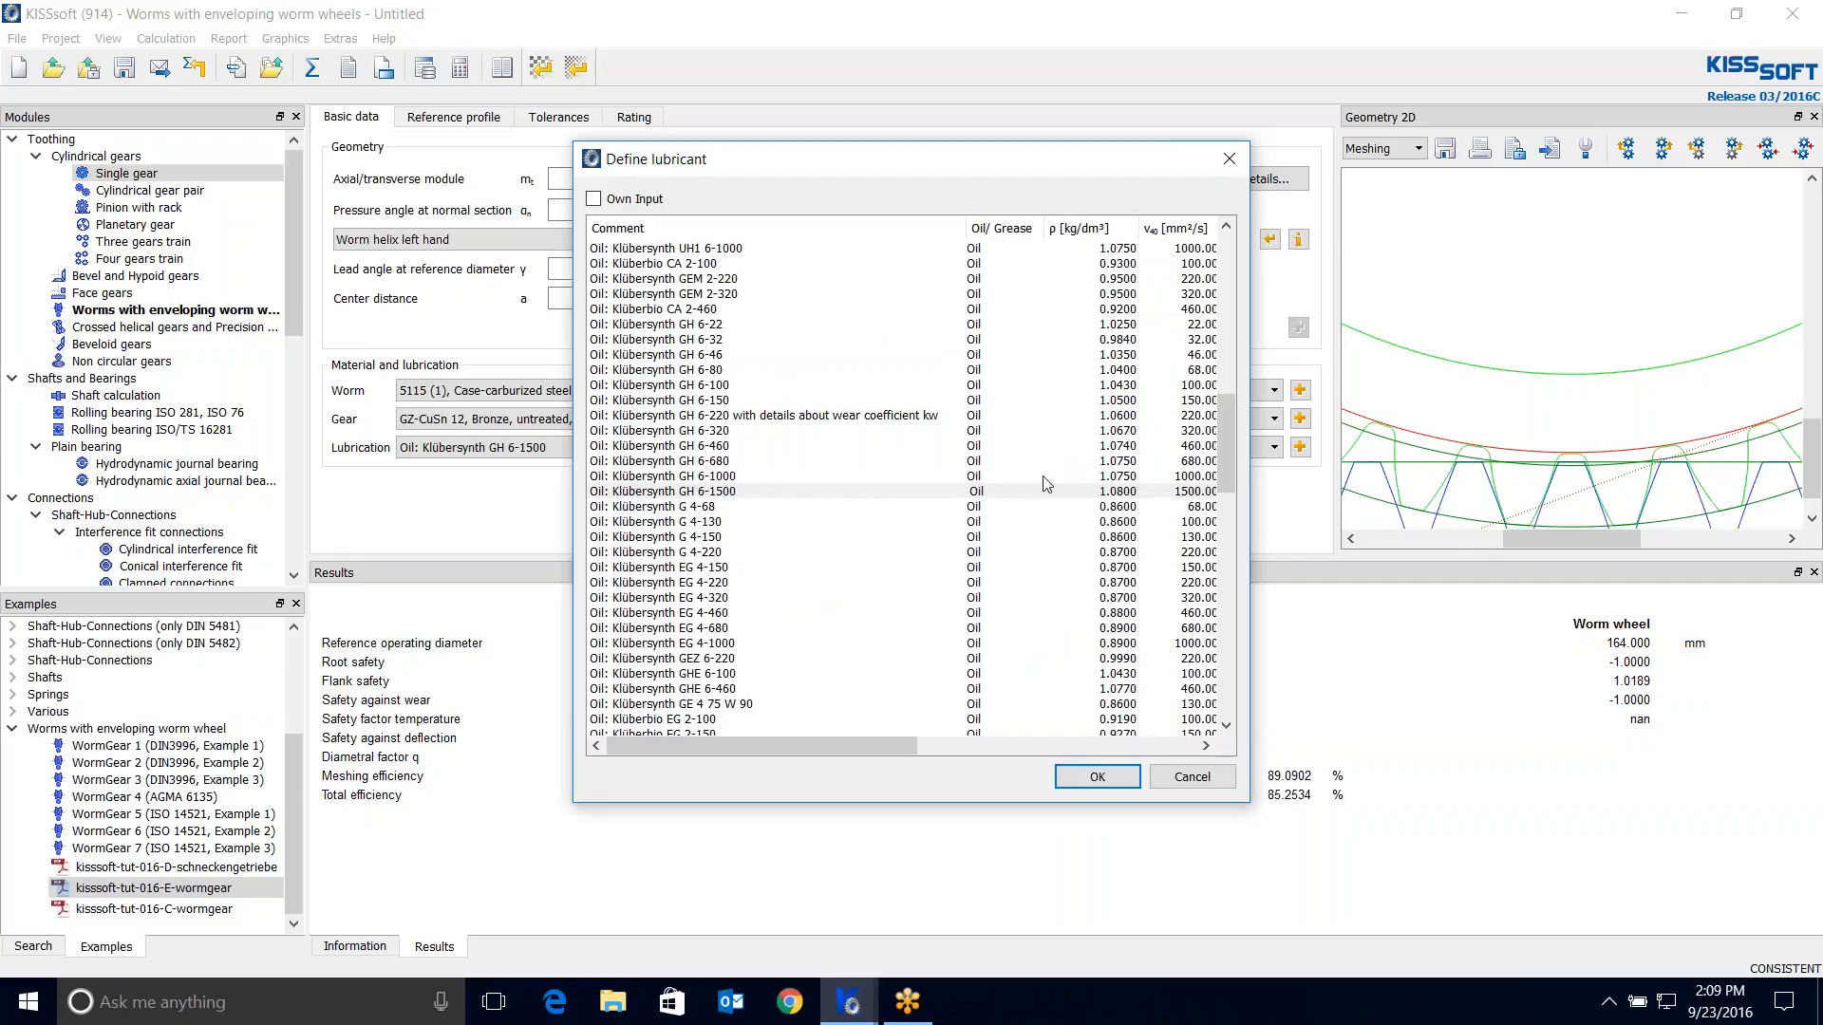
{"action": "left_click", "coordinate": [669, 476]}
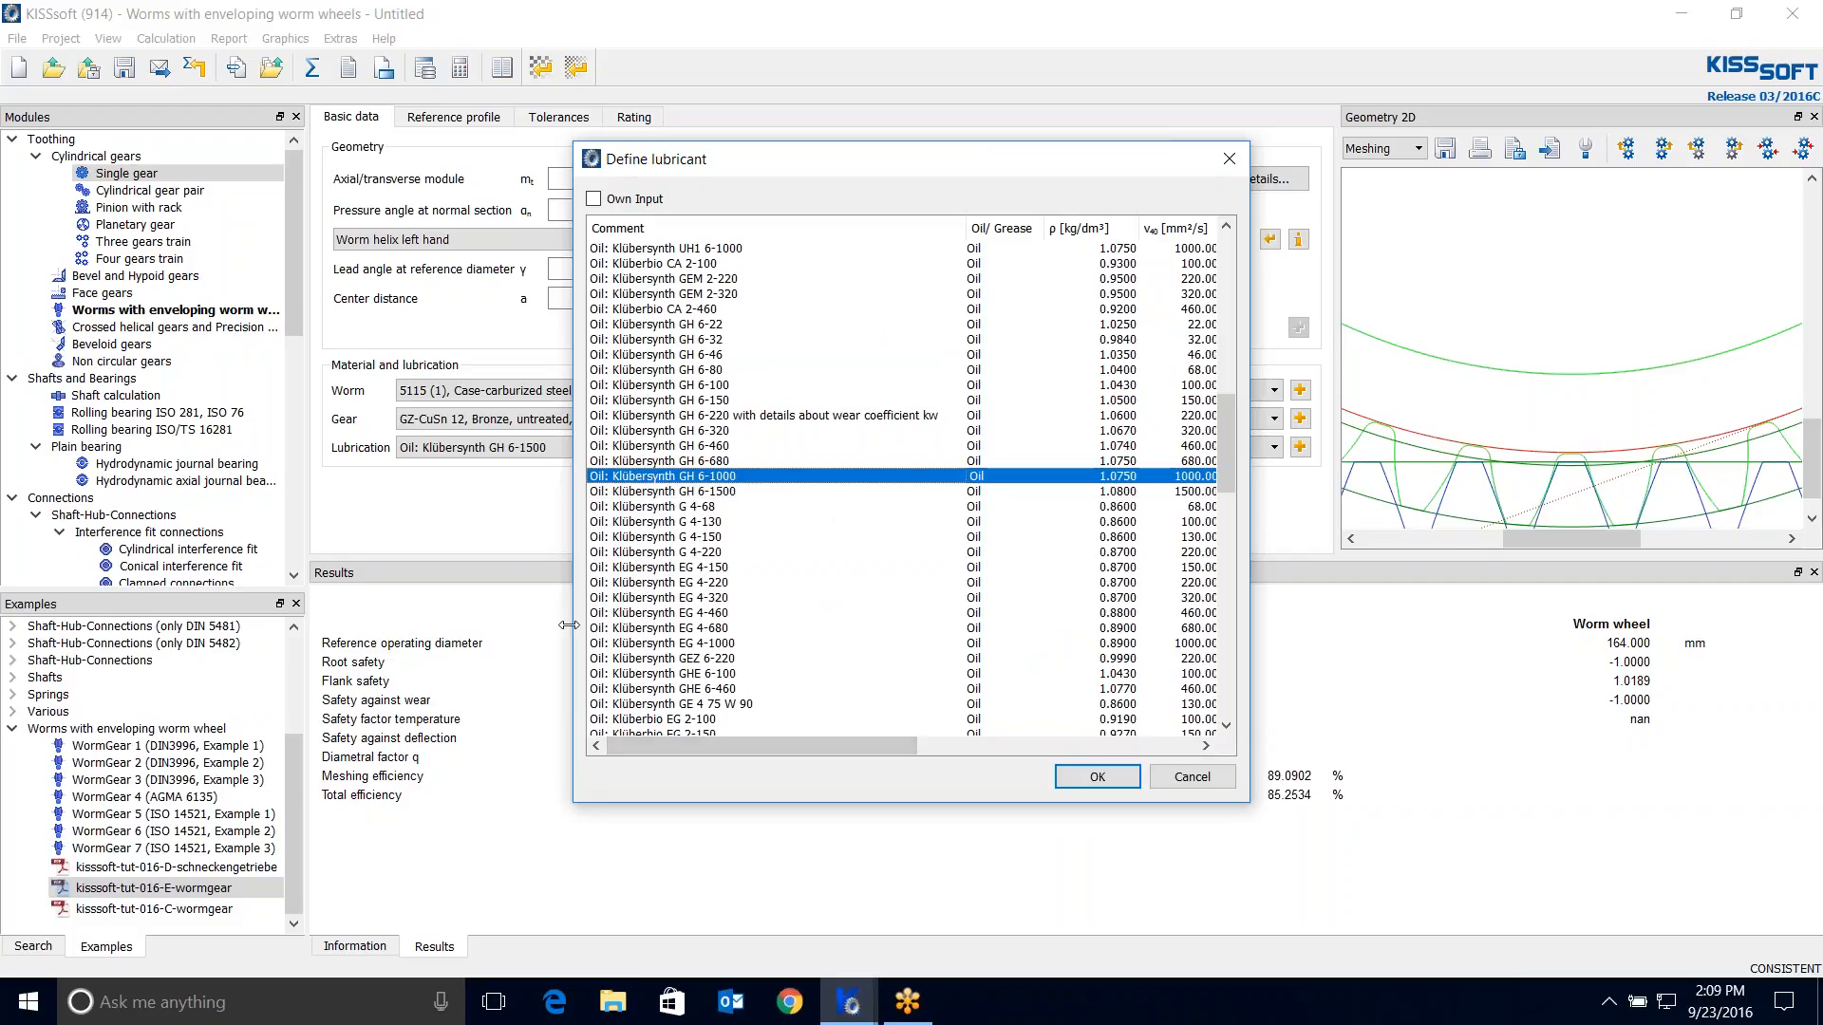
{"action": "left_click_drag", "start_coordinate": [569, 625], "coordinate": [237, 625]}
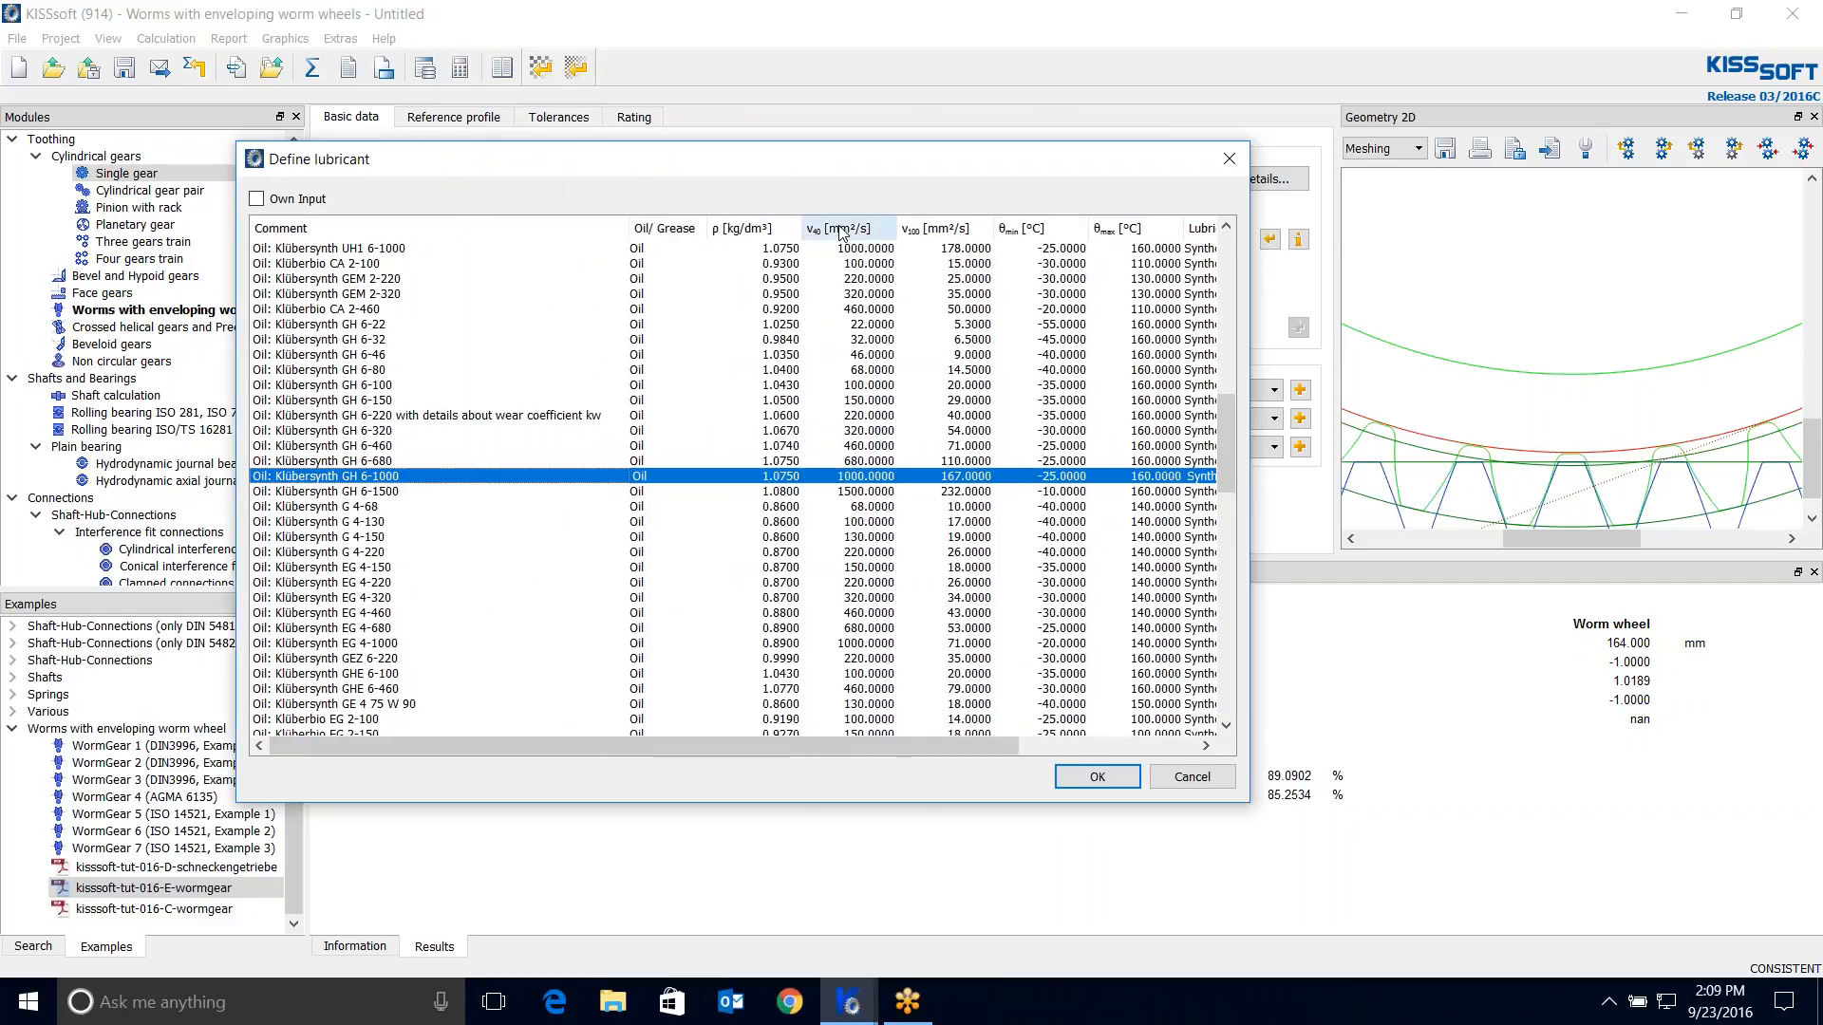
{"action": "left_click", "coordinate": [839, 230]}
{"action": "left_click", "coordinate": [839, 230]}
{"action": "left_click_drag", "start_coordinate": [1228, 441], "coordinate": [1175, 340]}
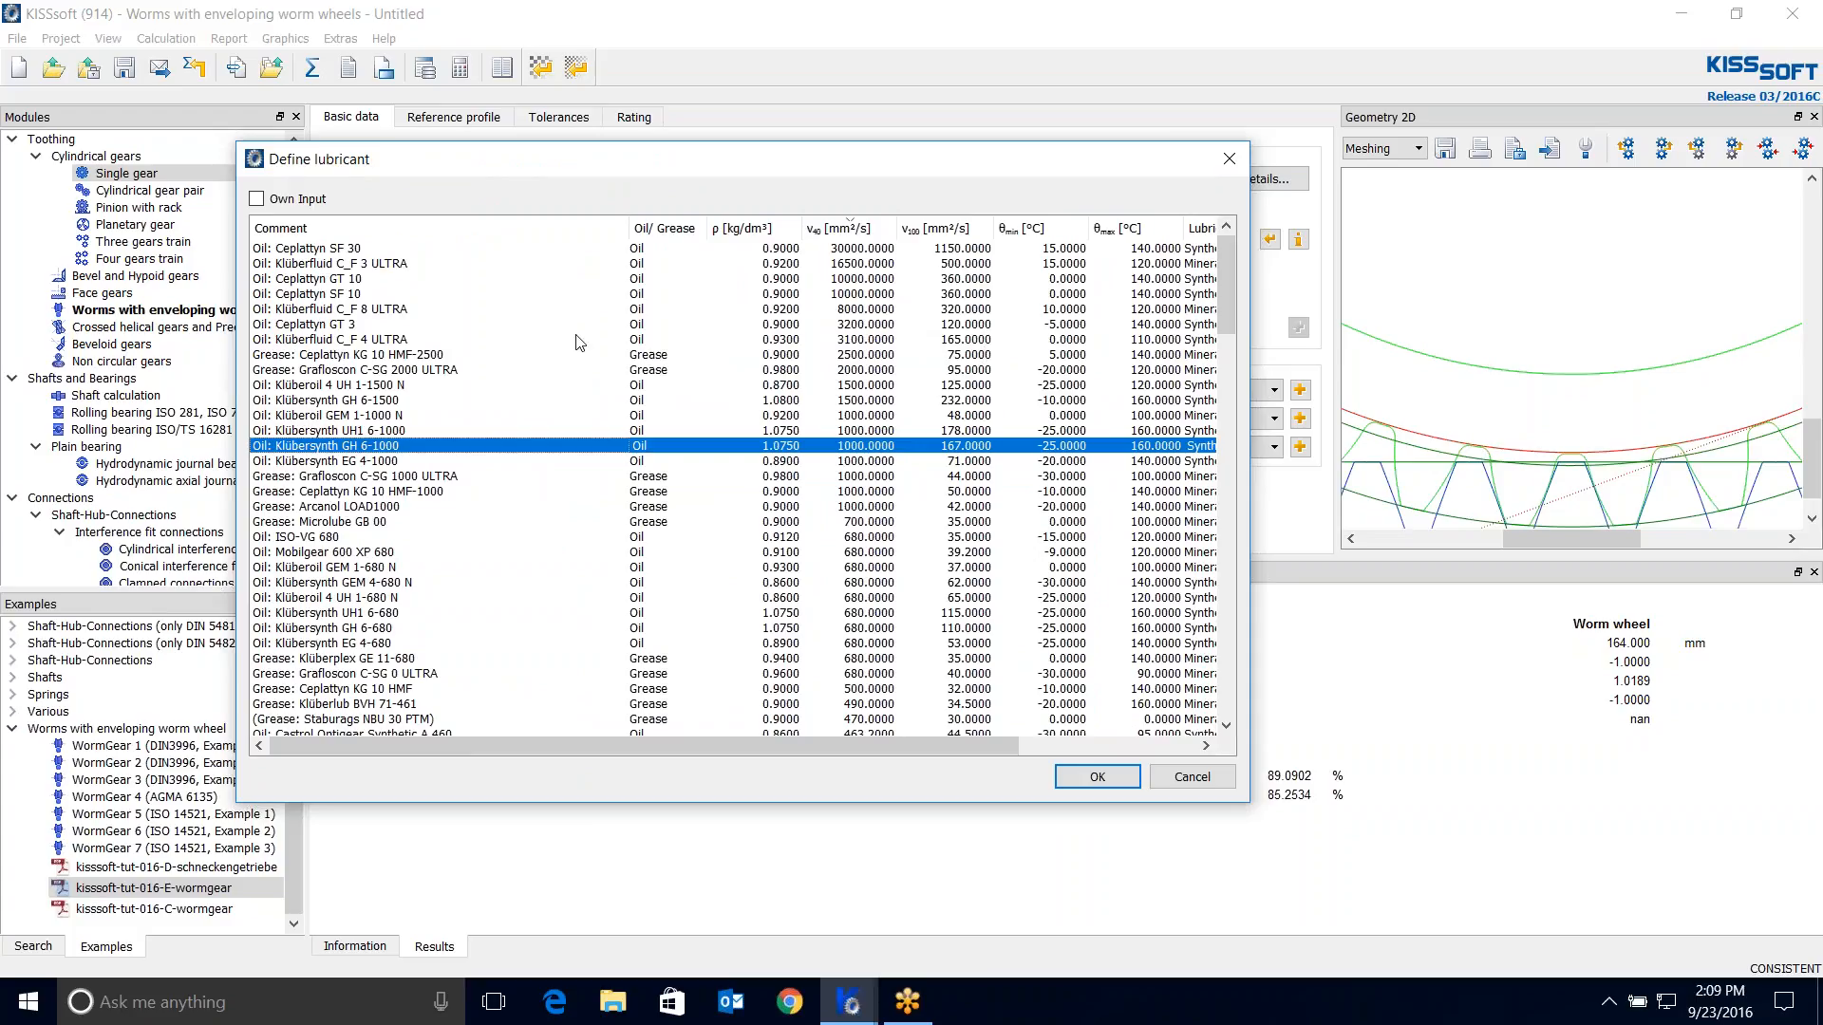
{"action": "left_click", "coordinate": [982, 310]}
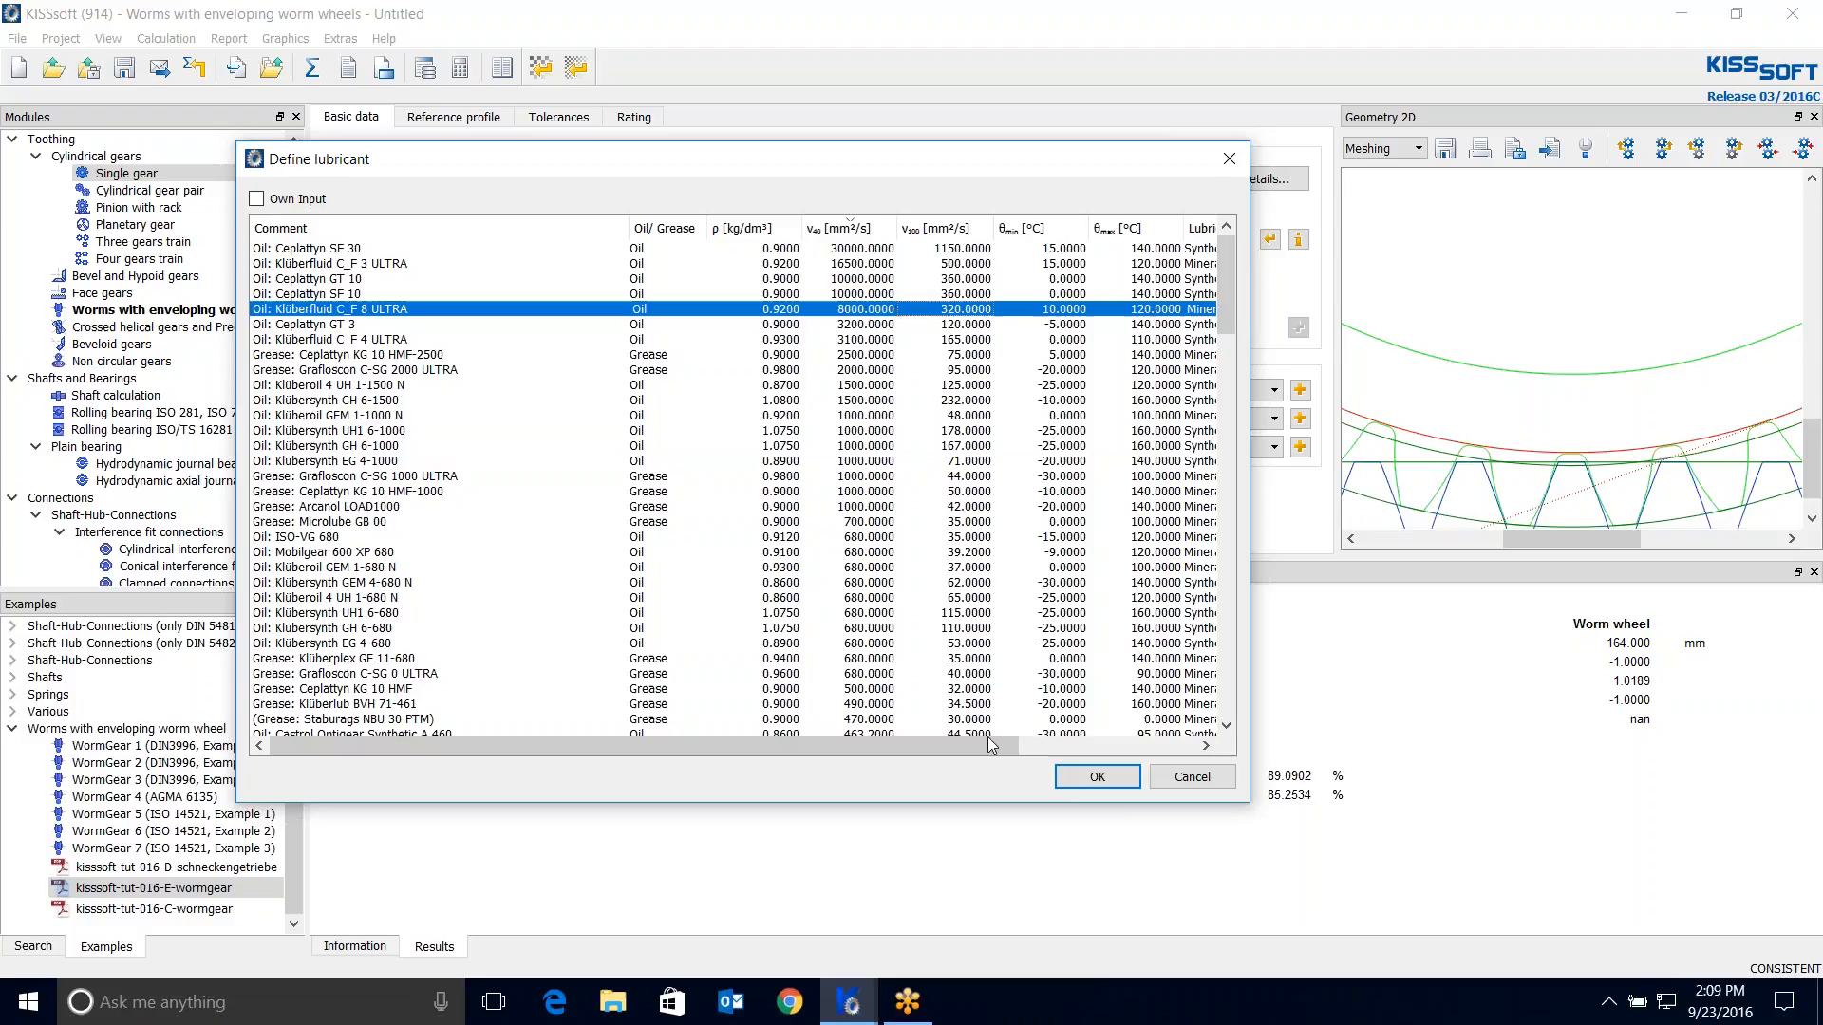
{"action": "left_click", "coordinate": [1109, 782]}
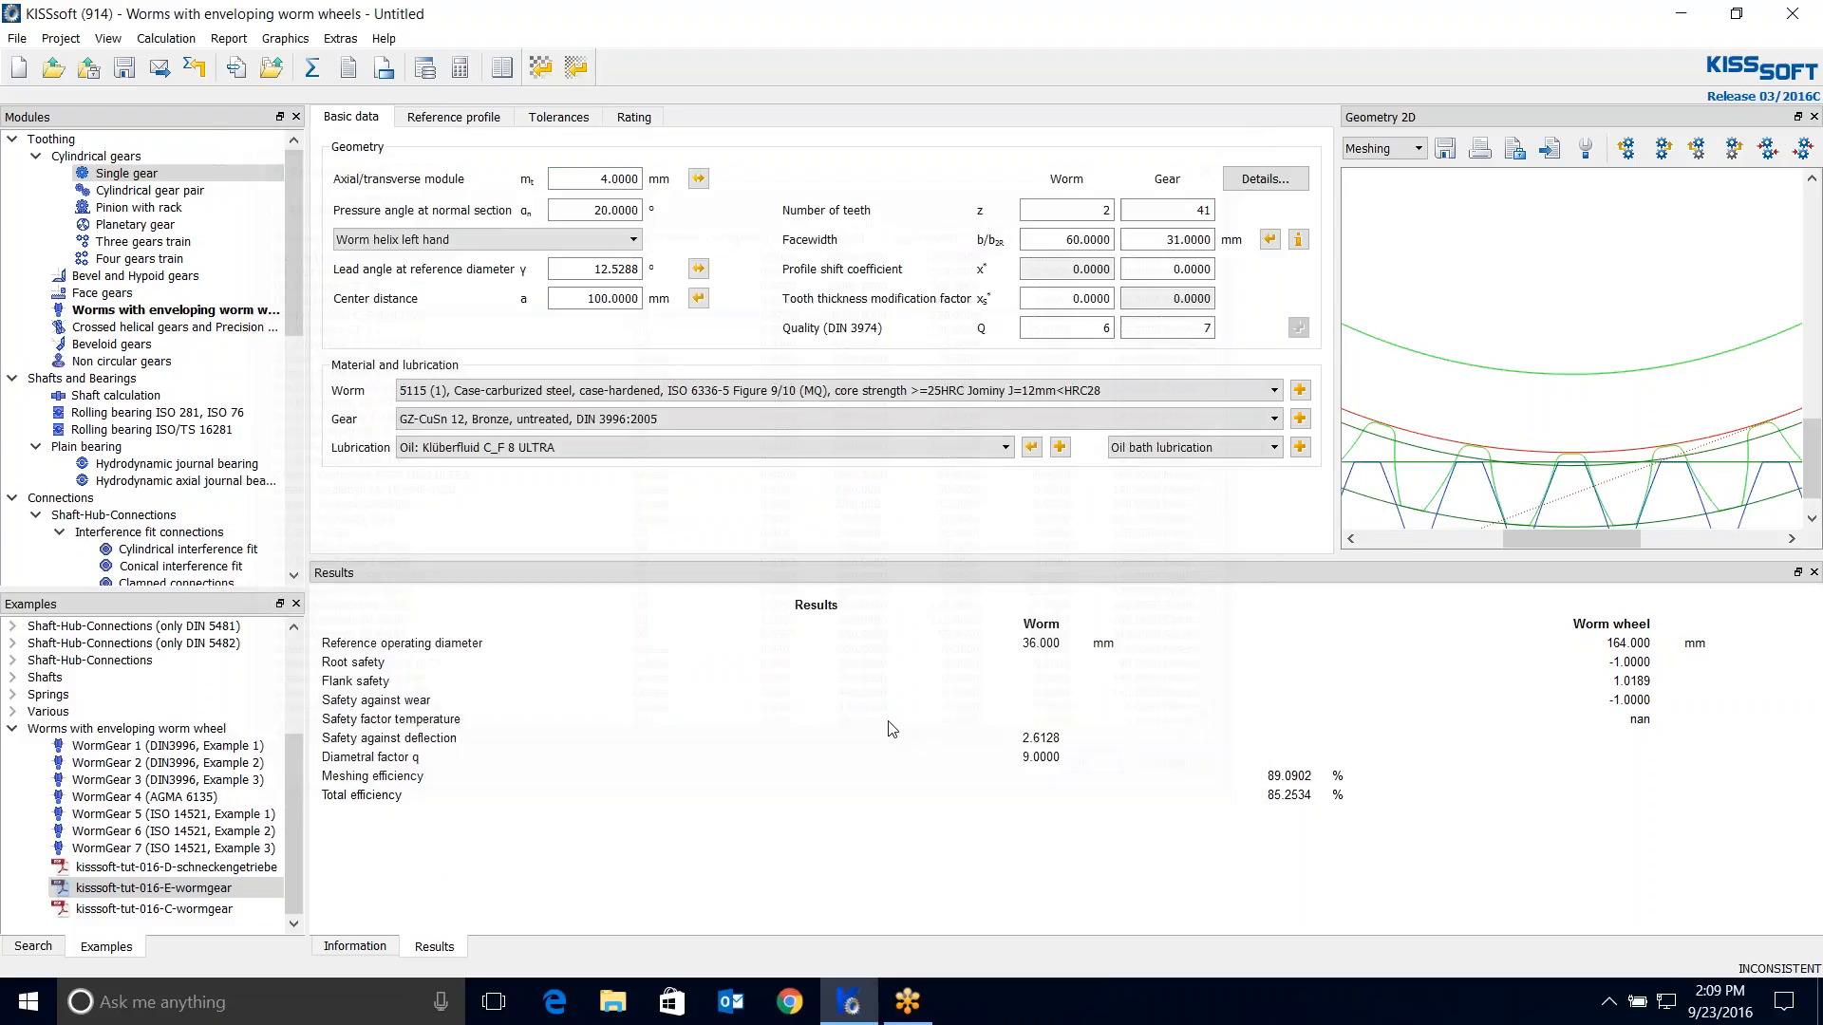
{"action": "left_click", "coordinate": [312, 68]}
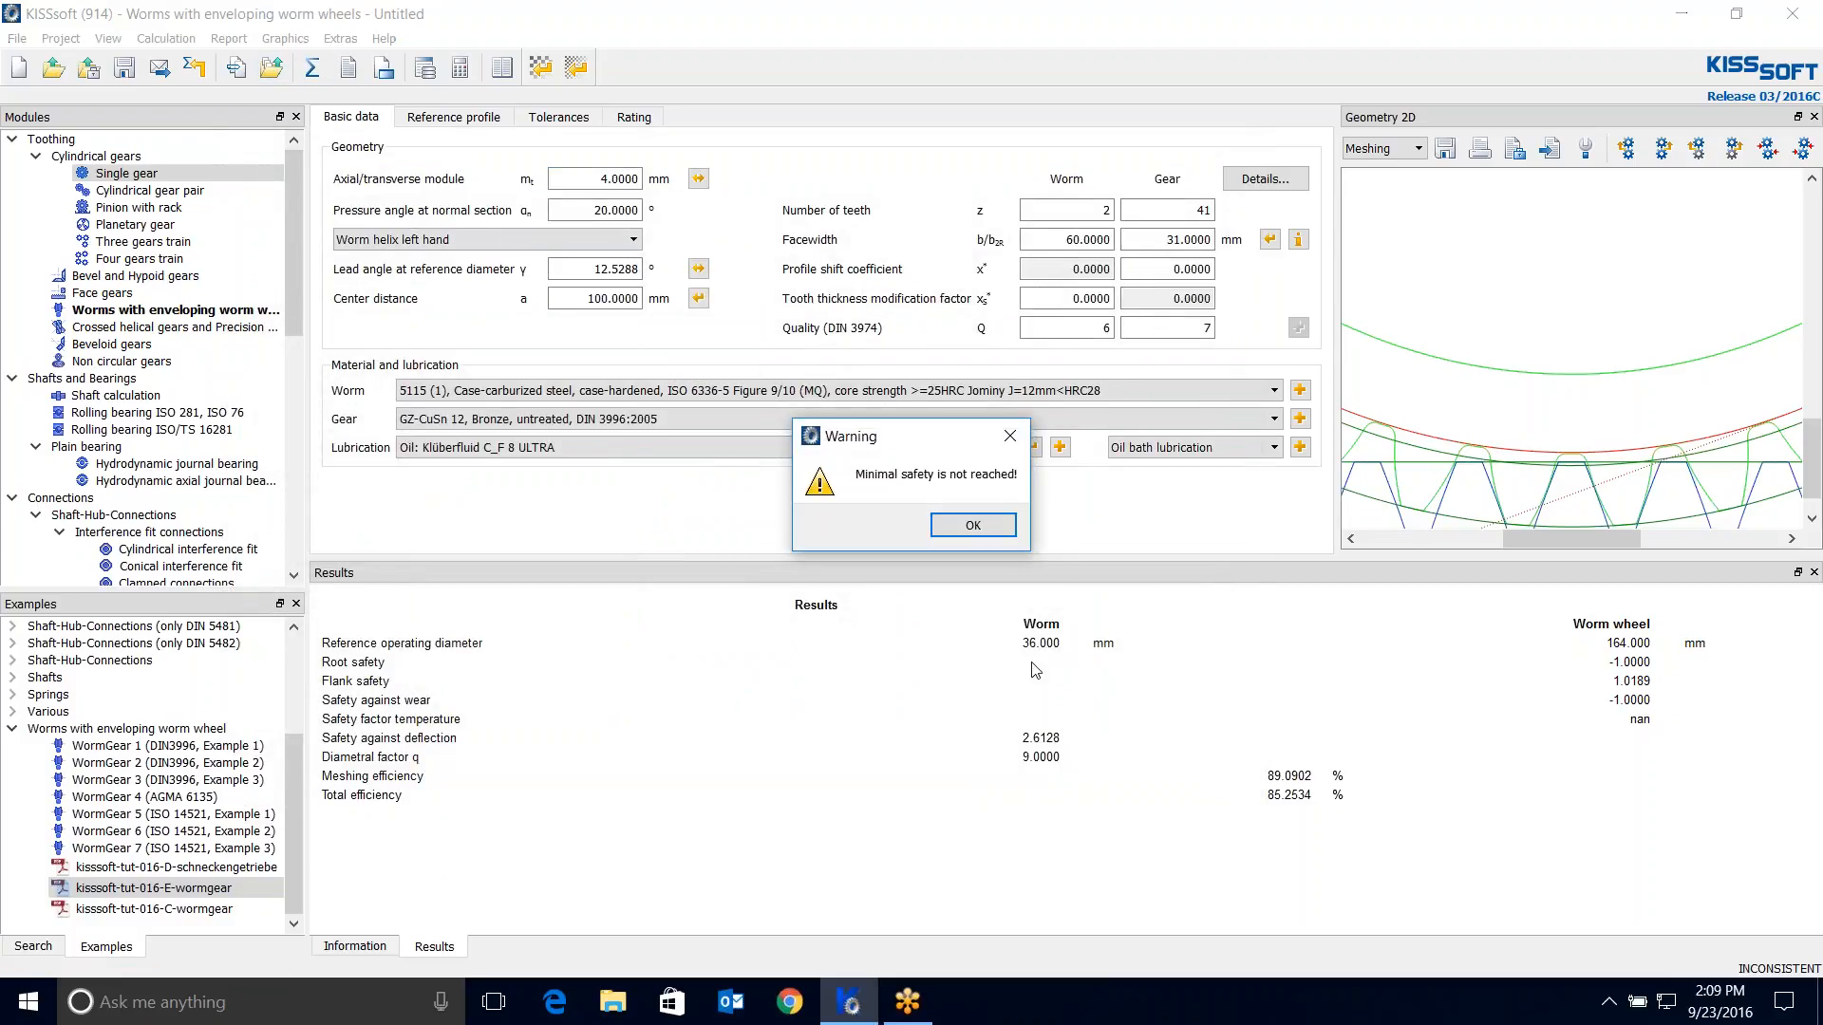
{"action": "left_click", "coordinate": [970, 537]}
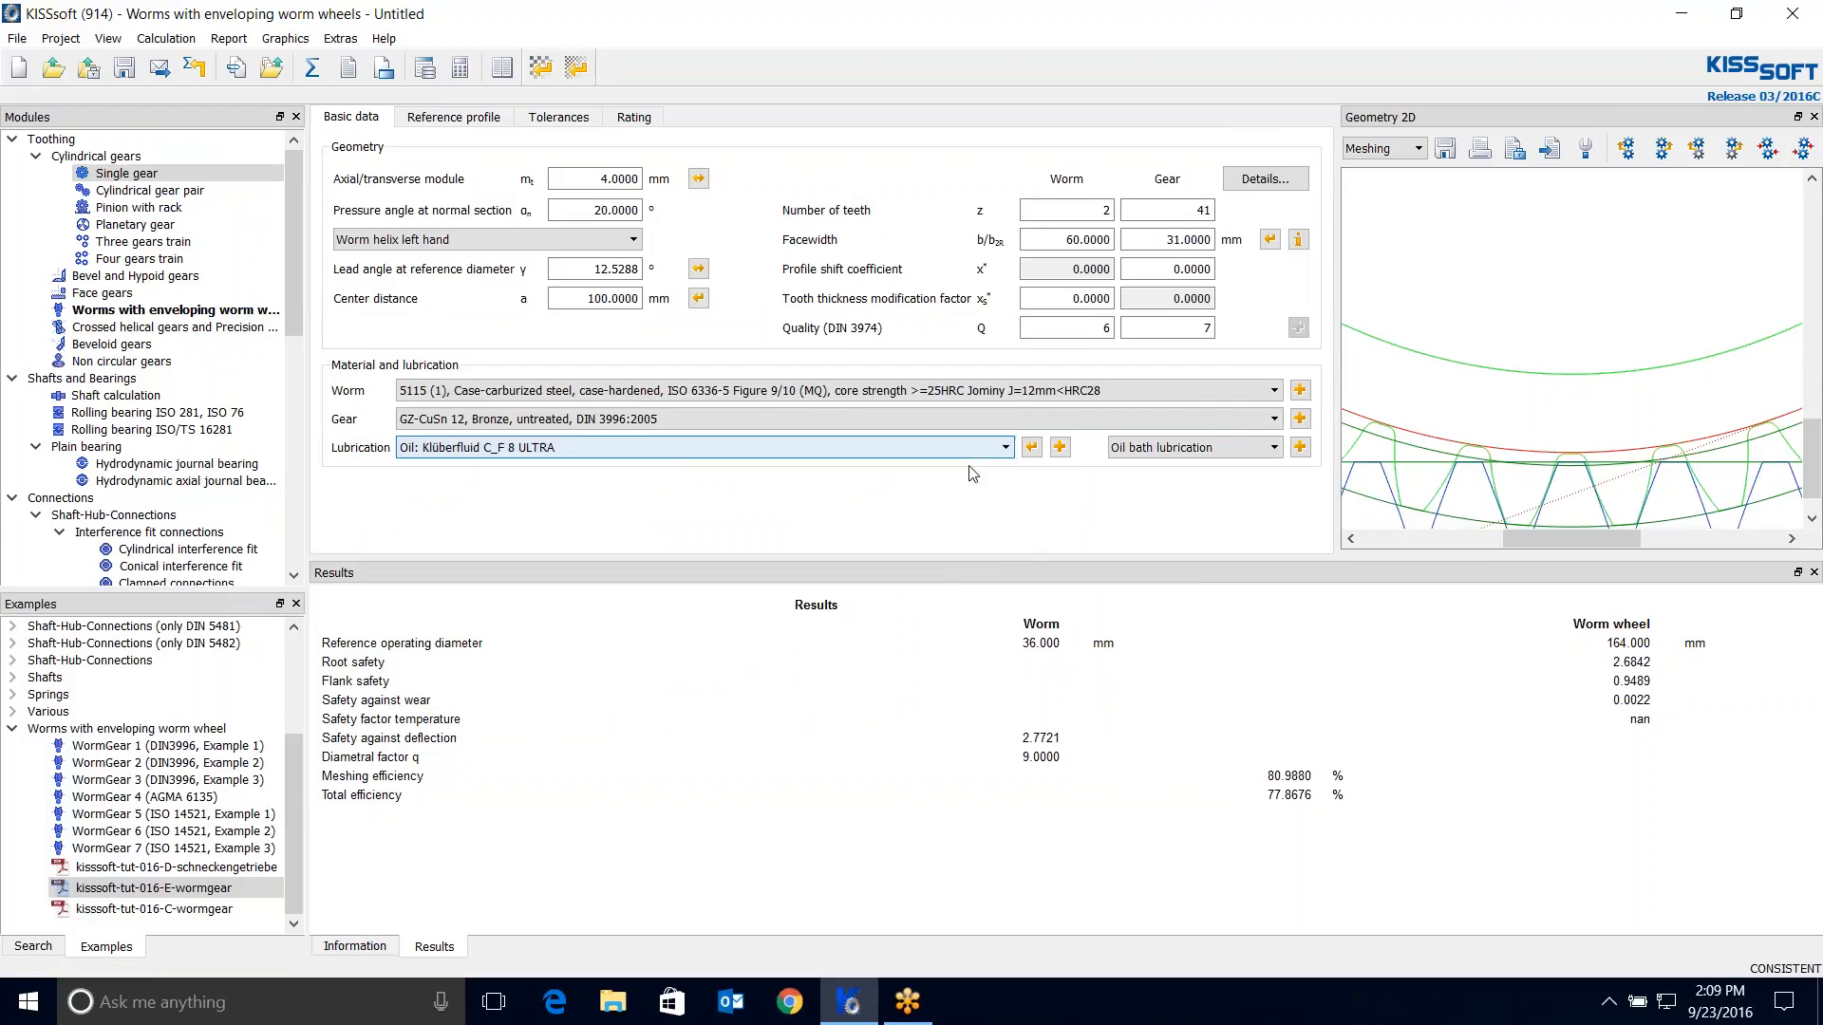
Sort the lubricants by descending viscosity at 40 °C, choose Oil: Klübersynth UH1 6-1000, and recalculate the strength.
{"action": "left_click", "coordinate": [1060, 447]}
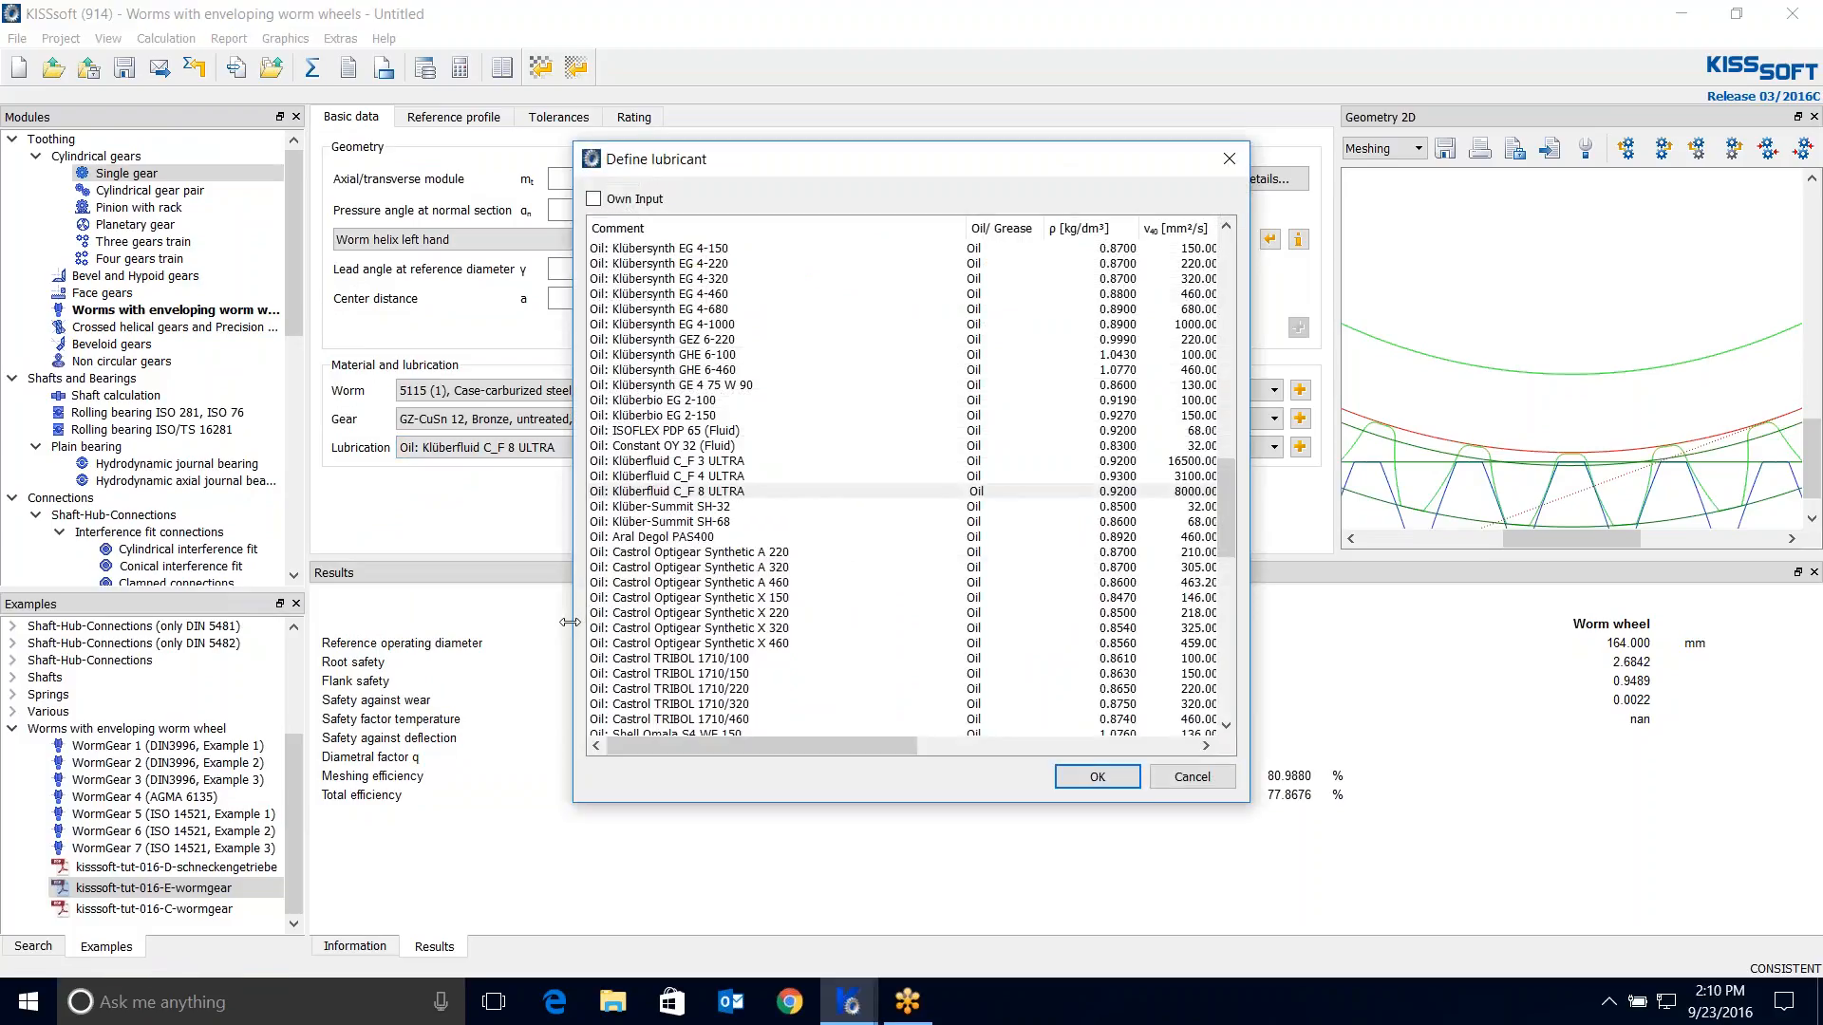
{"action": "left_click_drag", "start_coordinate": [575, 626], "coordinate": [315, 627]}
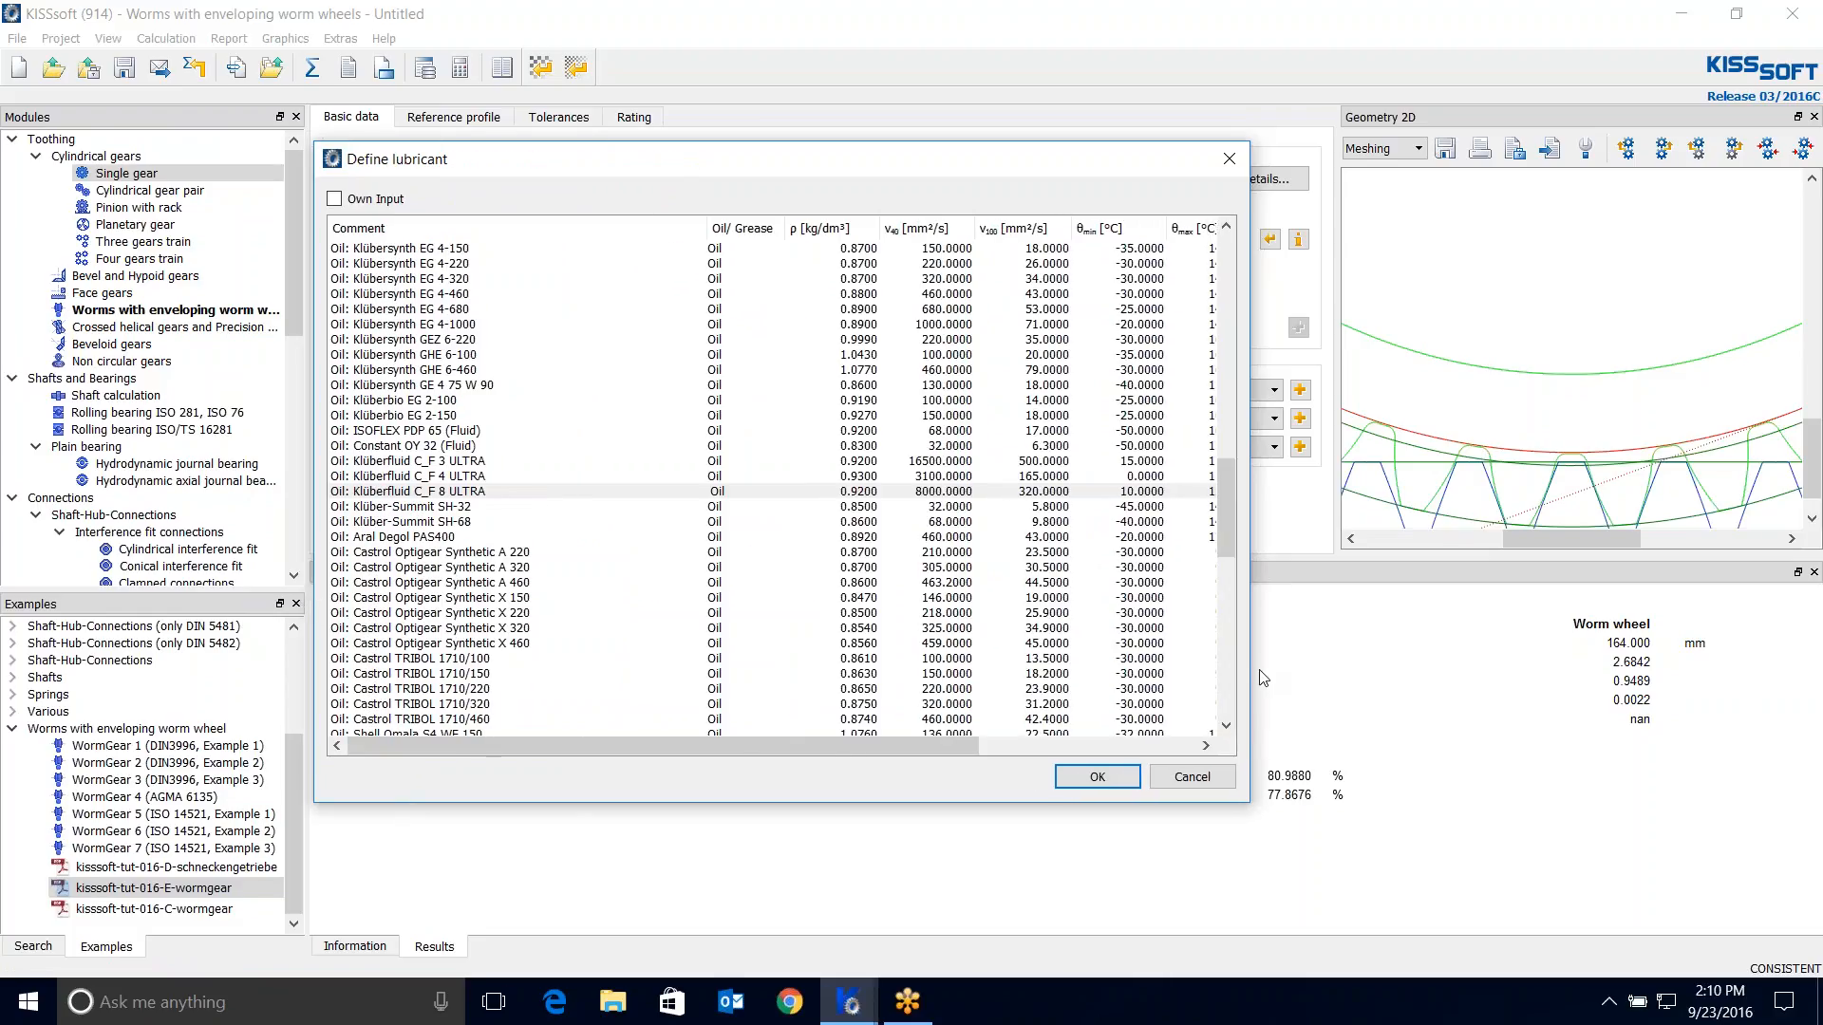
{"action": "left_click_drag", "start_coordinate": [1249, 678], "coordinate": [1748, 678]}
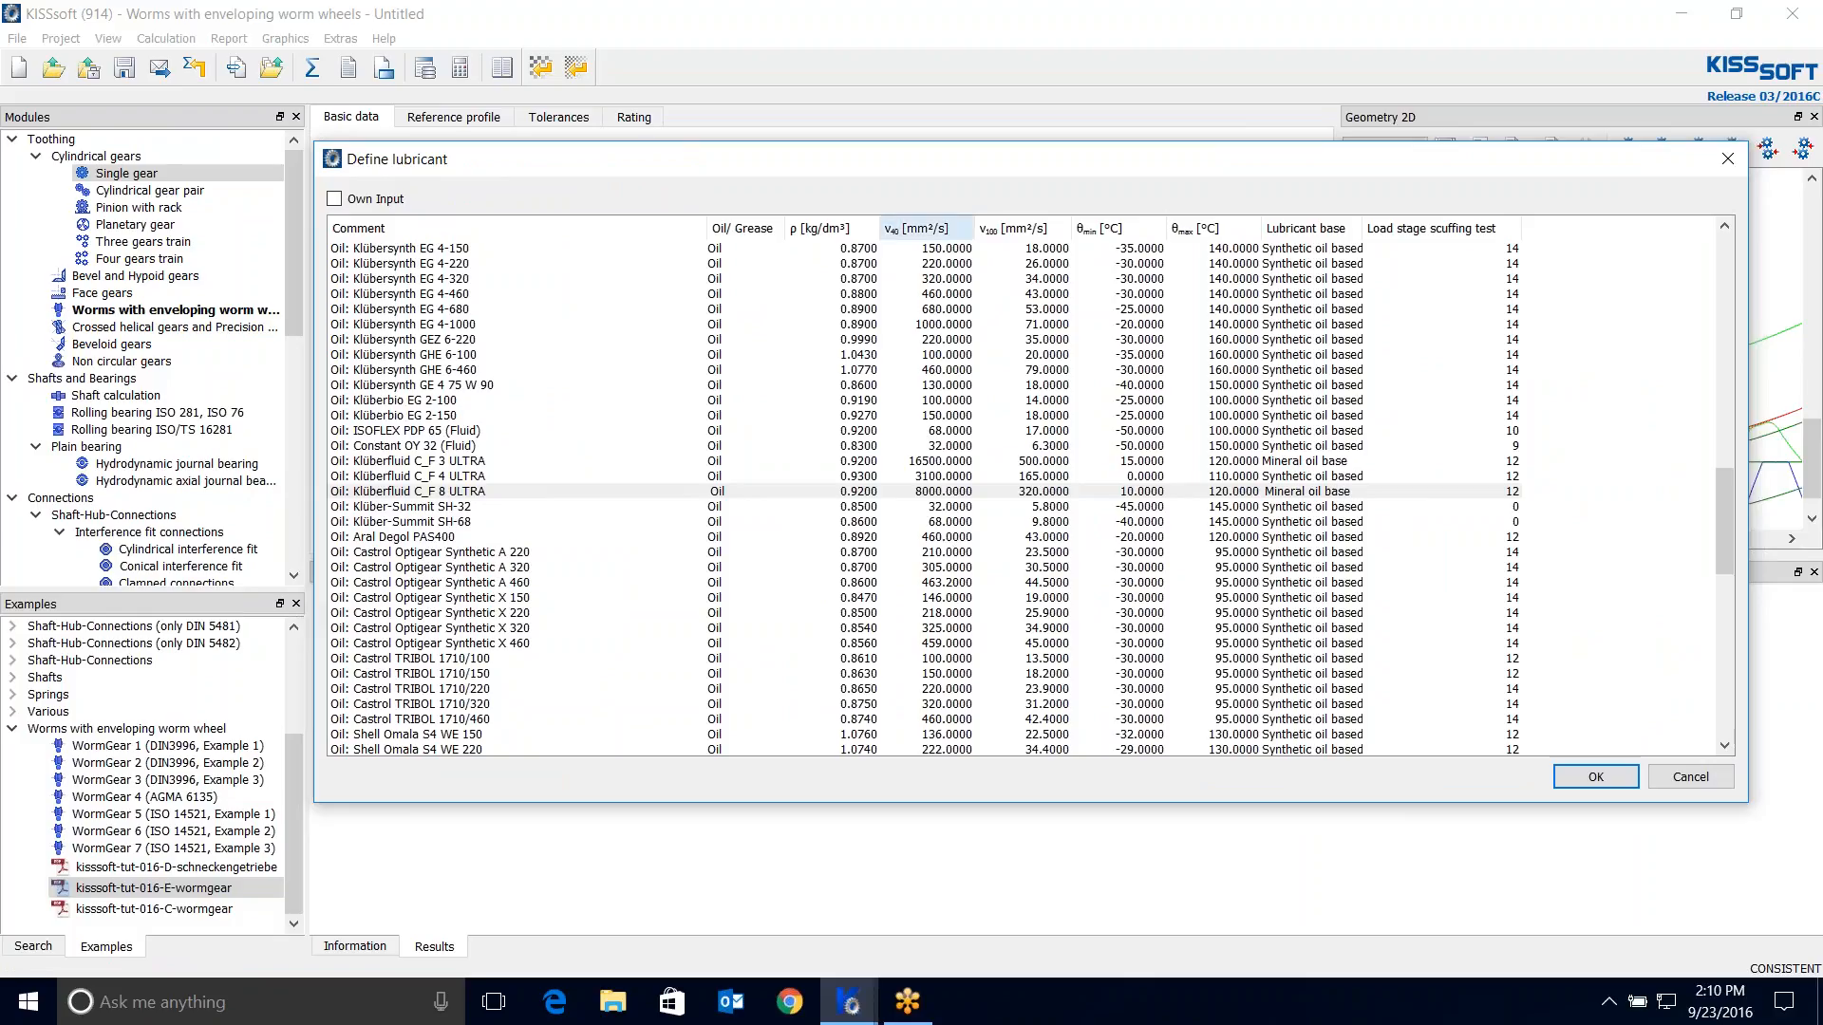
{"action": "left_click", "coordinate": [928, 231]}
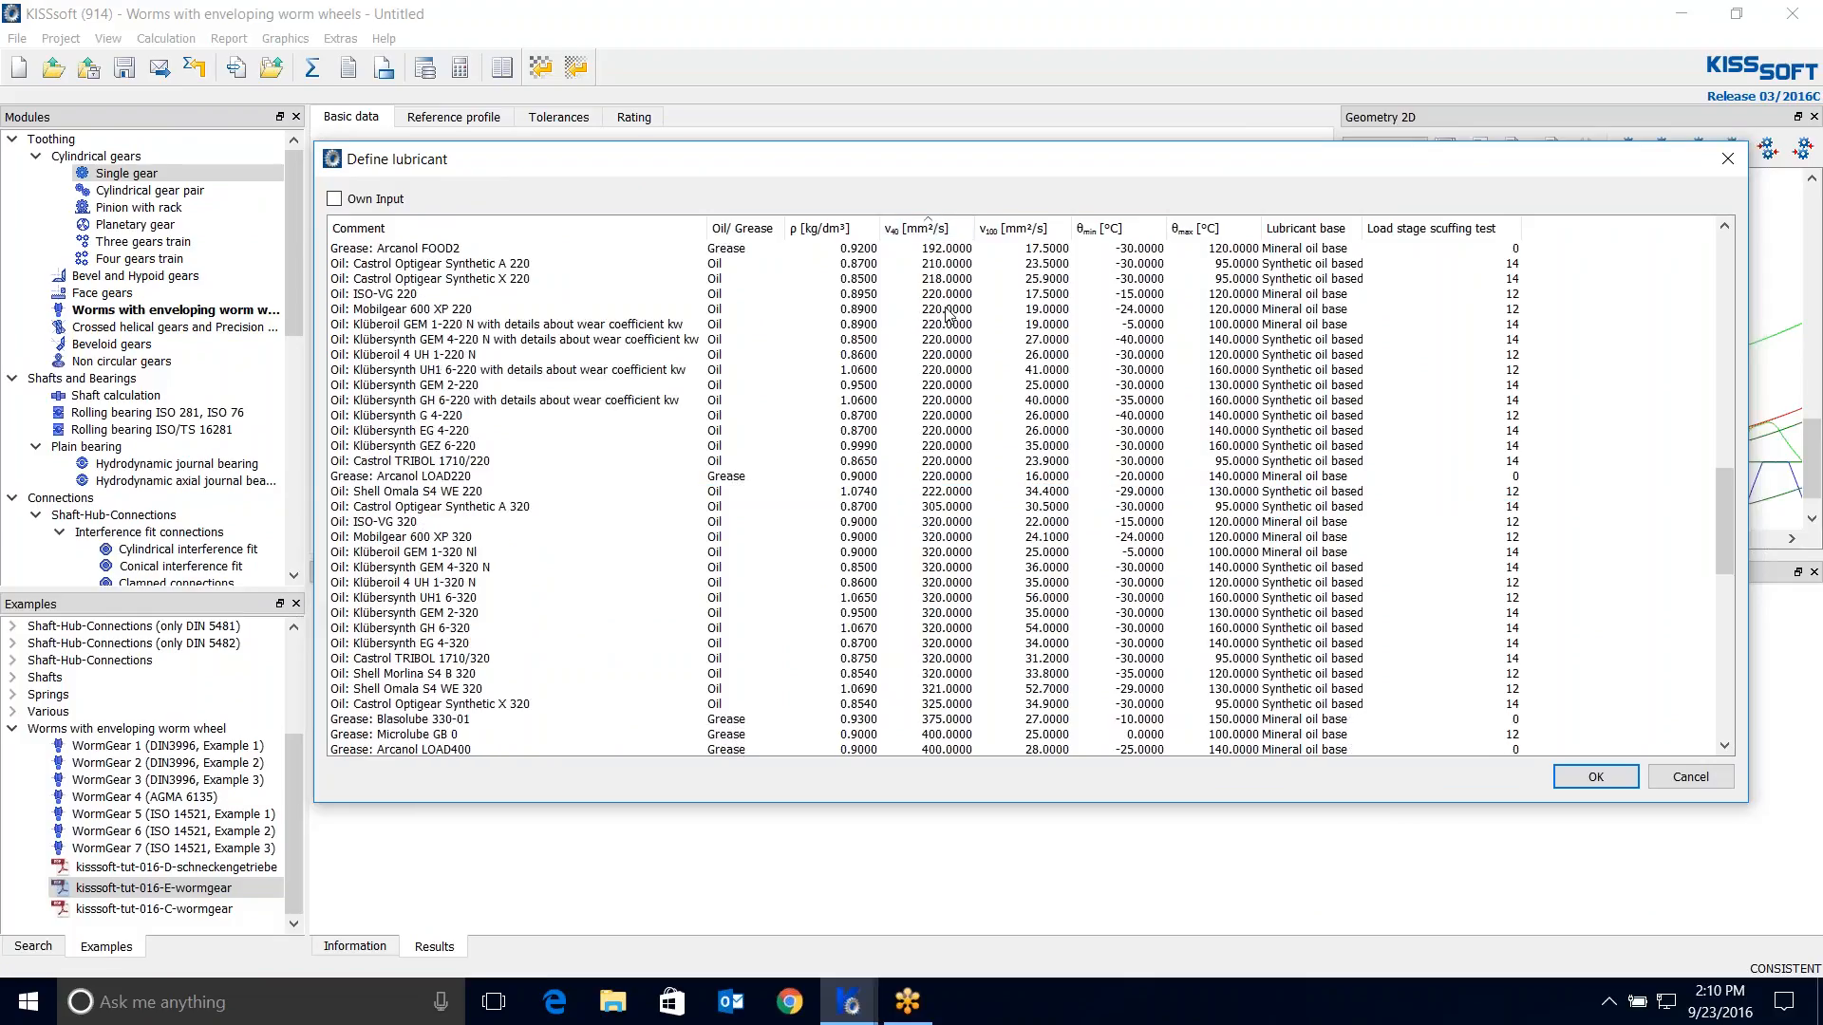
{"action": "scroll", "coordinate": [938, 264], "scroll_direction": "up", "scroll_amount": 20}
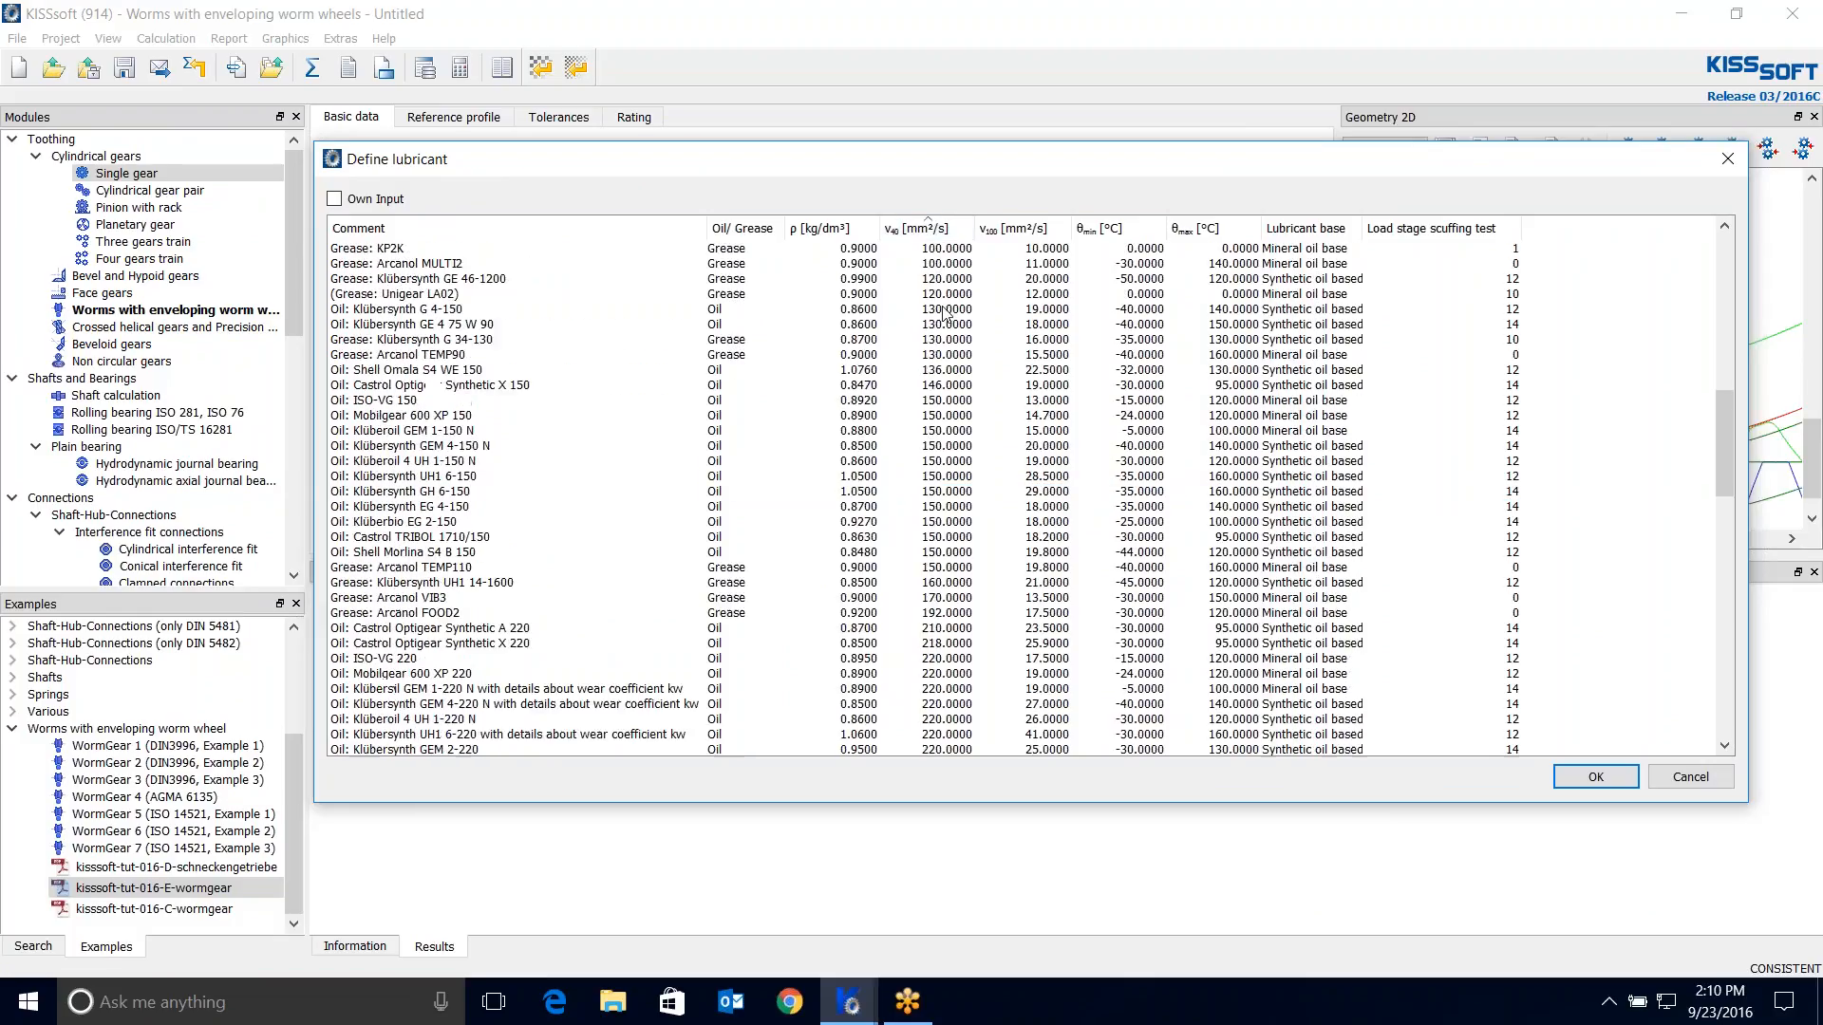
{"action": "left_click", "coordinate": [926, 229]}
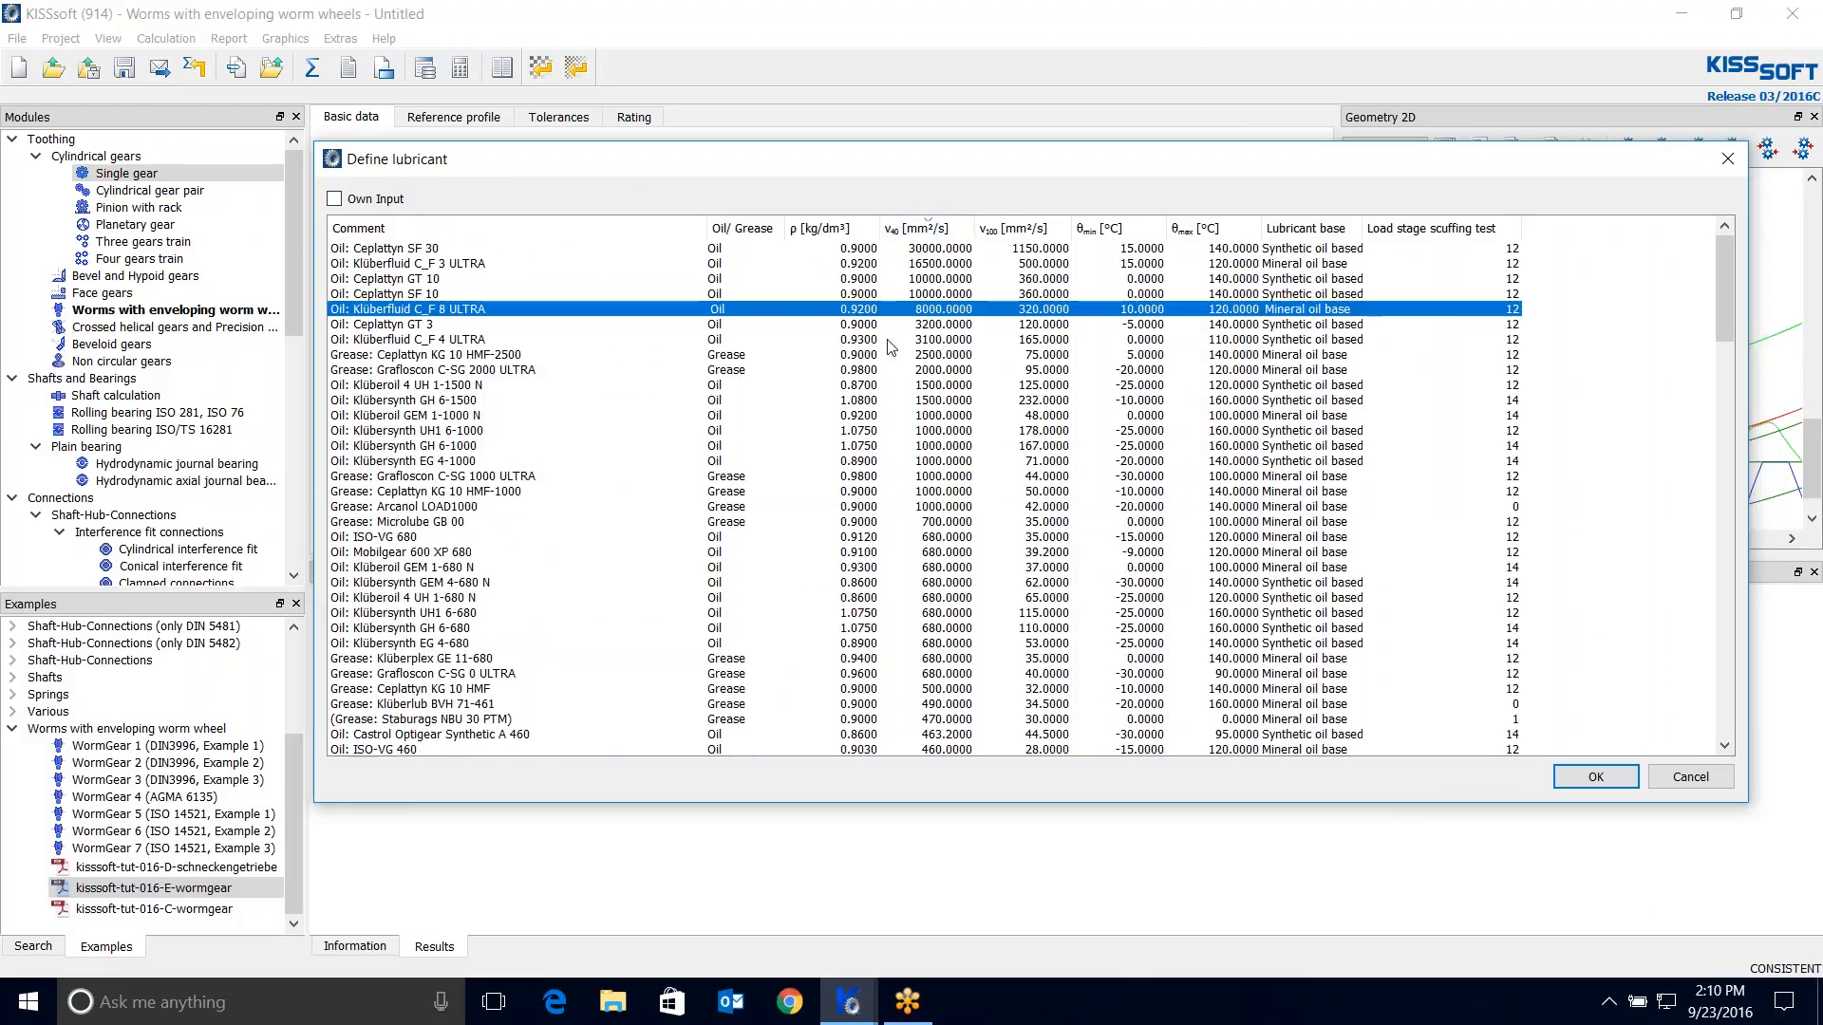
{"action": "left_click", "coordinate": [879, 432]}
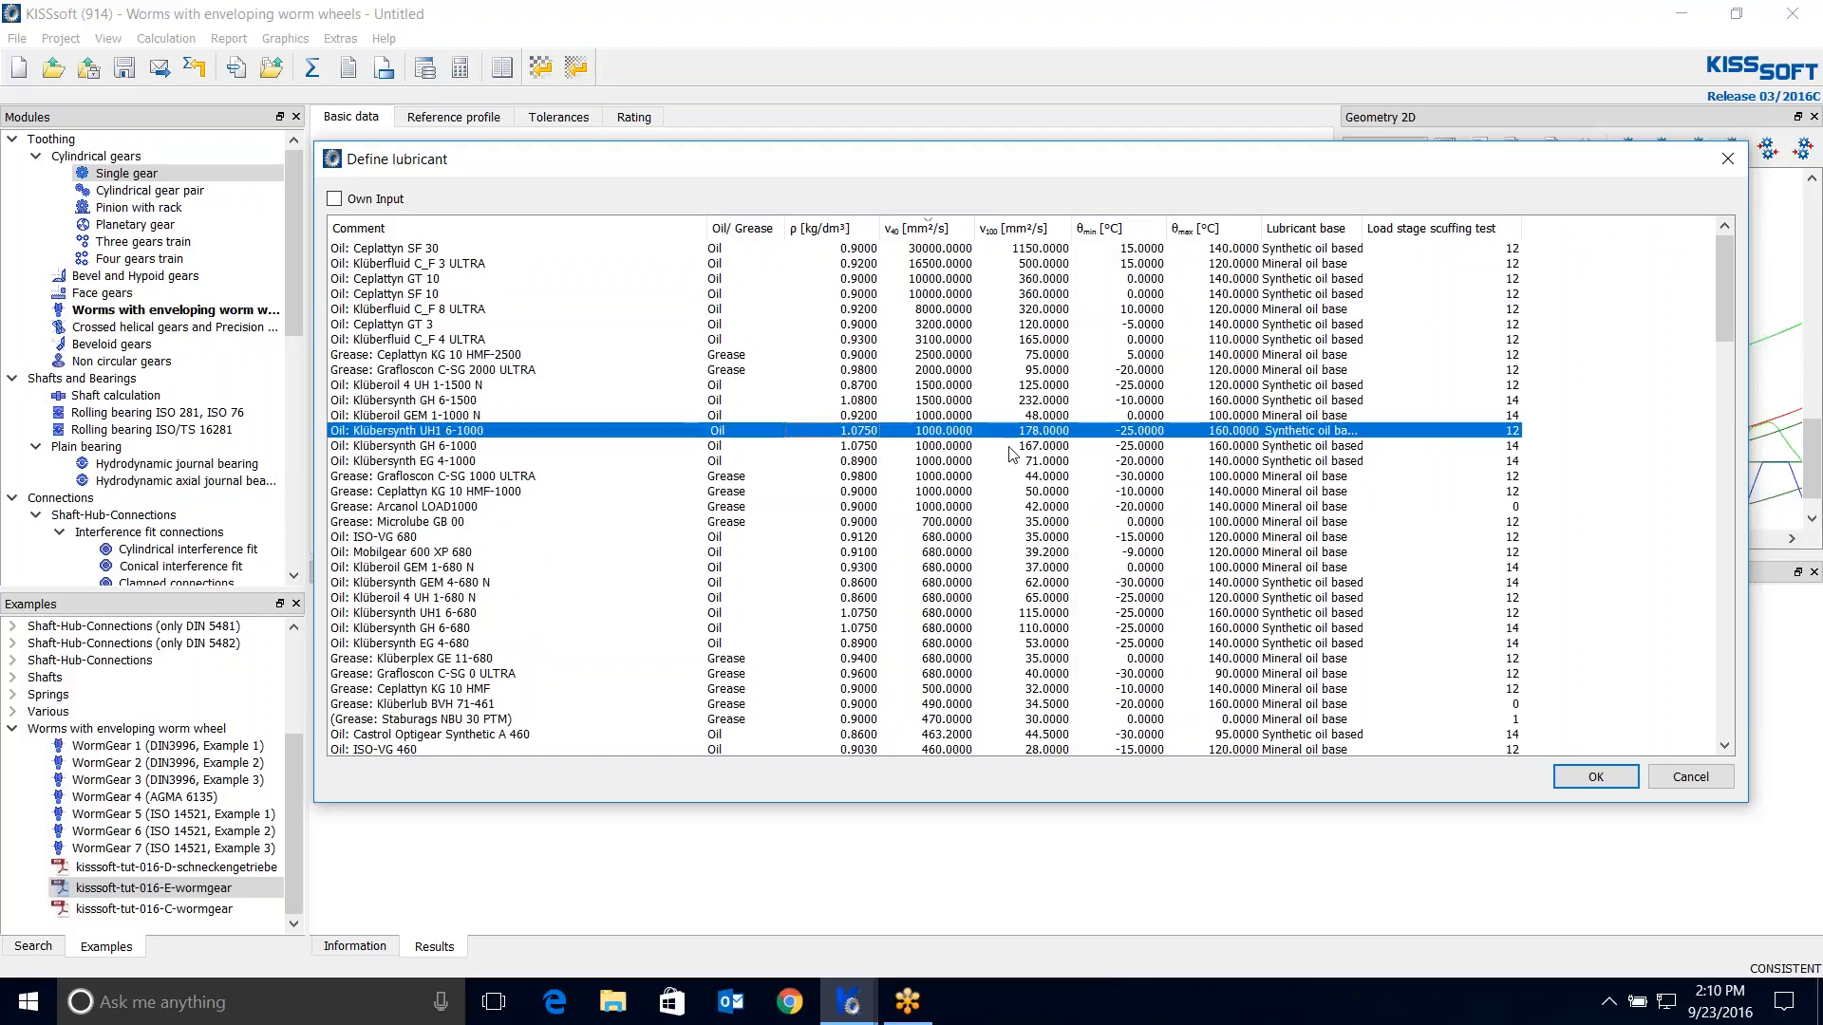
{"action": "left_click", "coordinate": [1595, 777]}
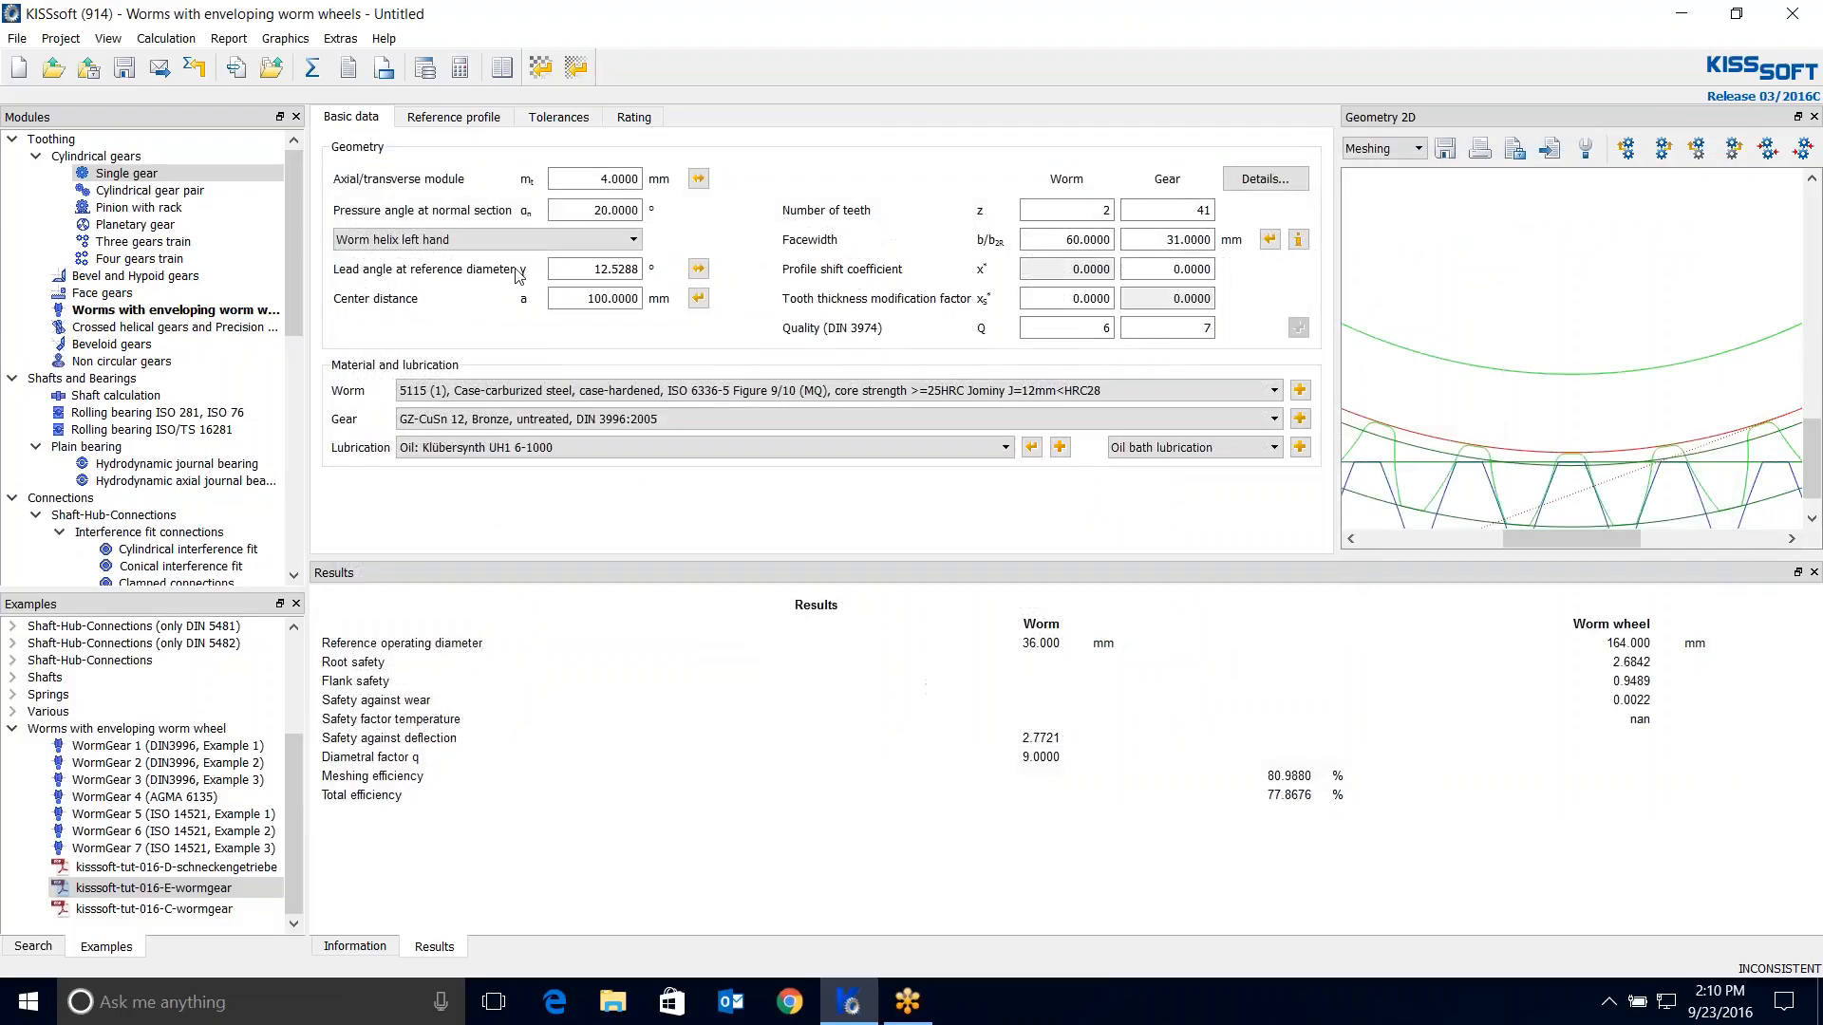
{"action": "left_click", "coordinate": [311, 67]}
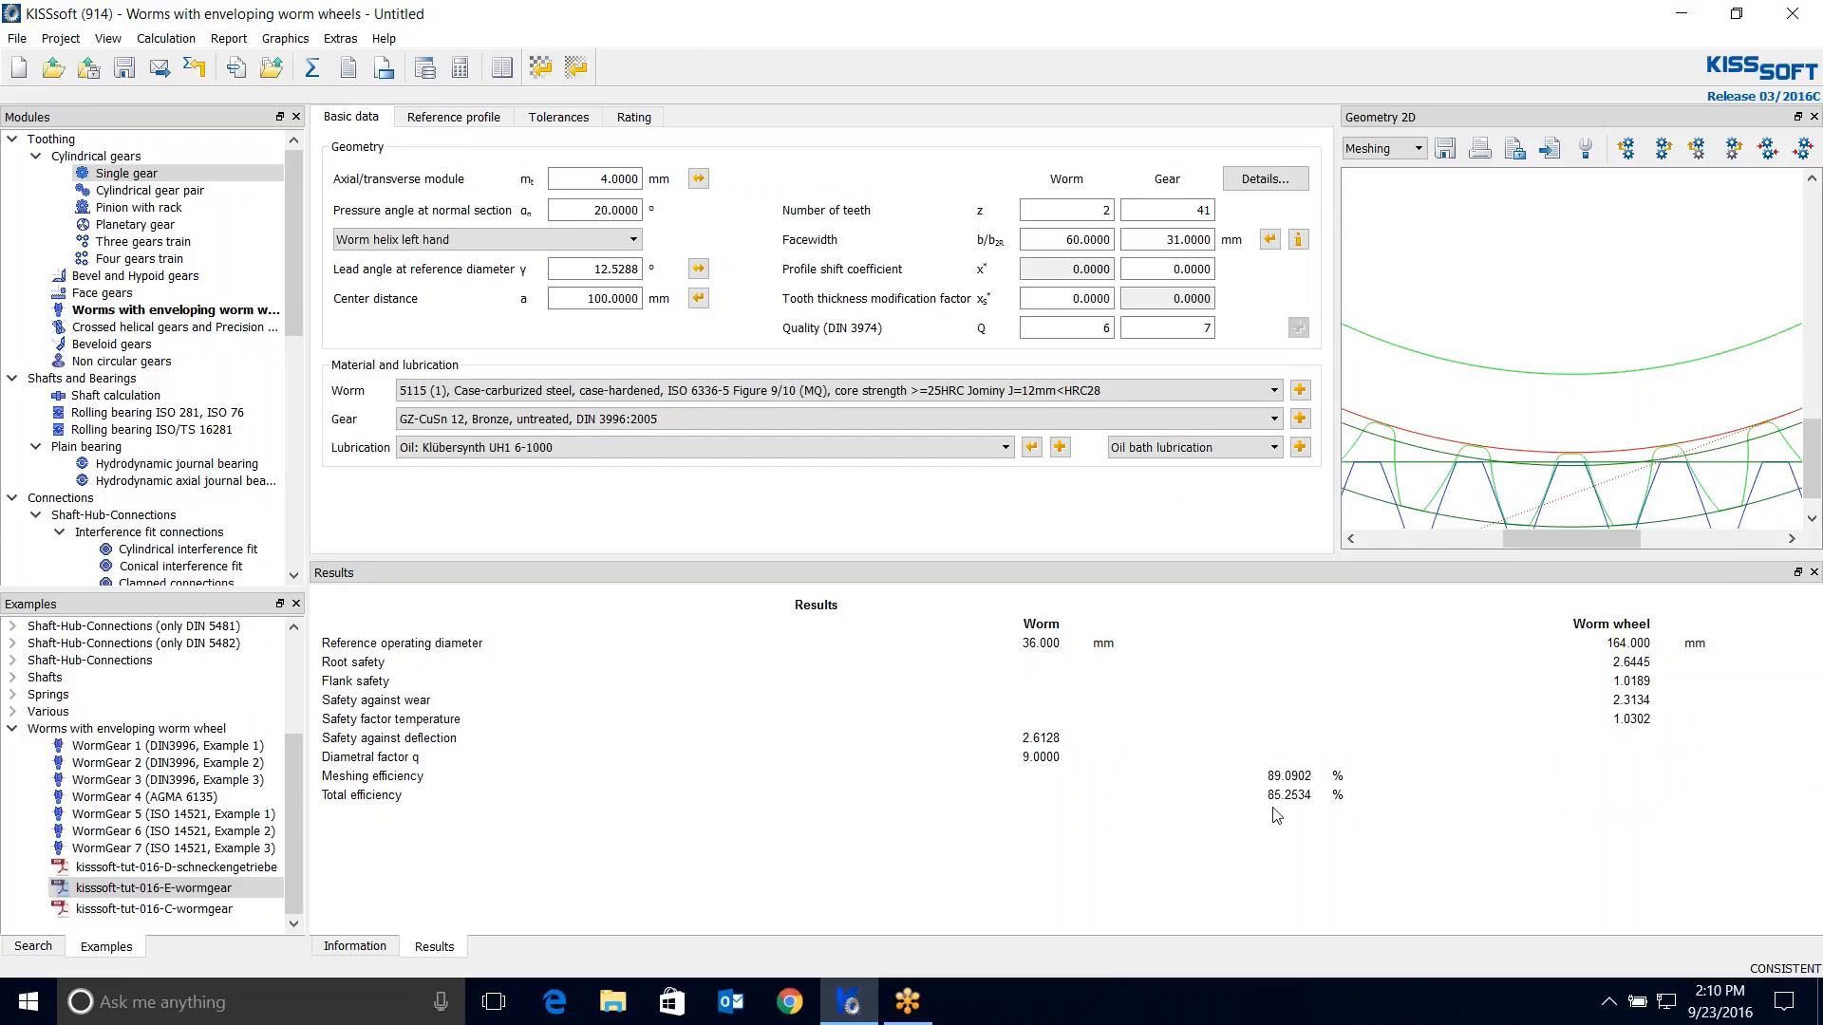
Generate the worm gear analysis report for the DIN 3996:2012 rating and enlarge its display to 150%.
{"action": "left_click", "coordinate": [634, 117]}
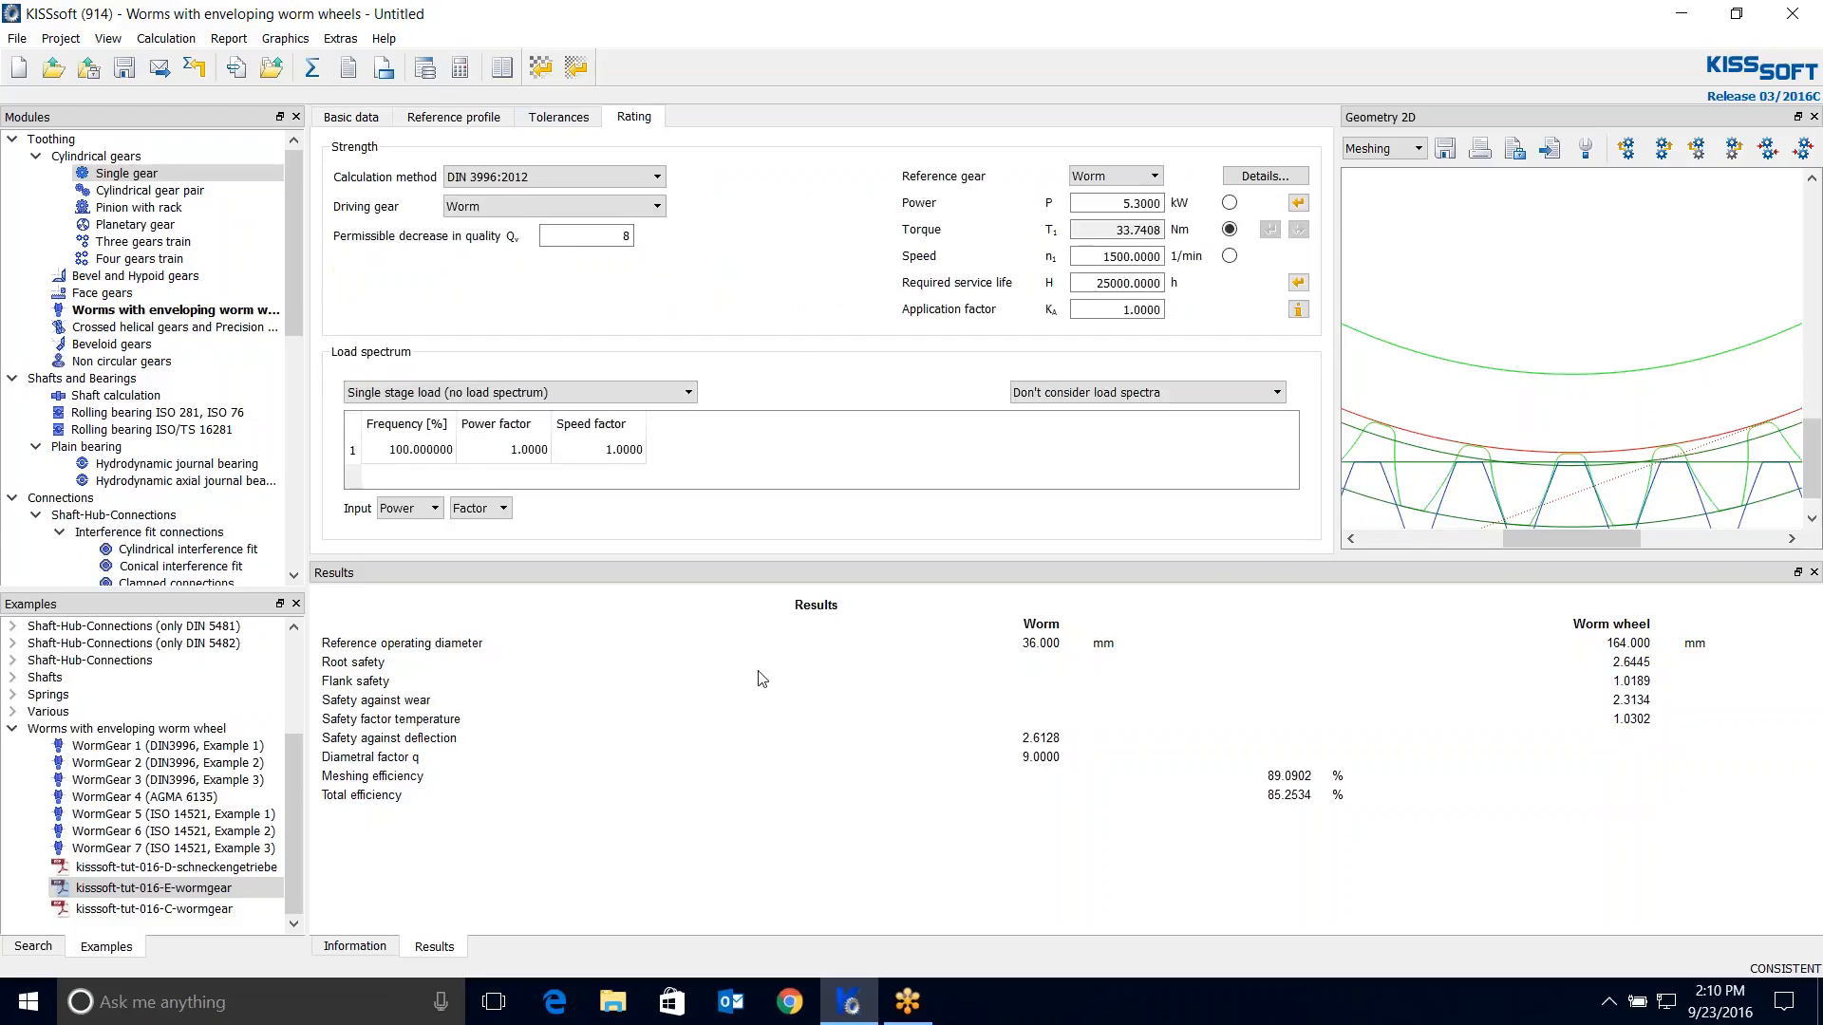
{"action": "left_click", "coordinate": [316, 68]}
{"action": "left_click_drag", "start_coordinate": [1179, 245], "coordinate": [770, 3]}
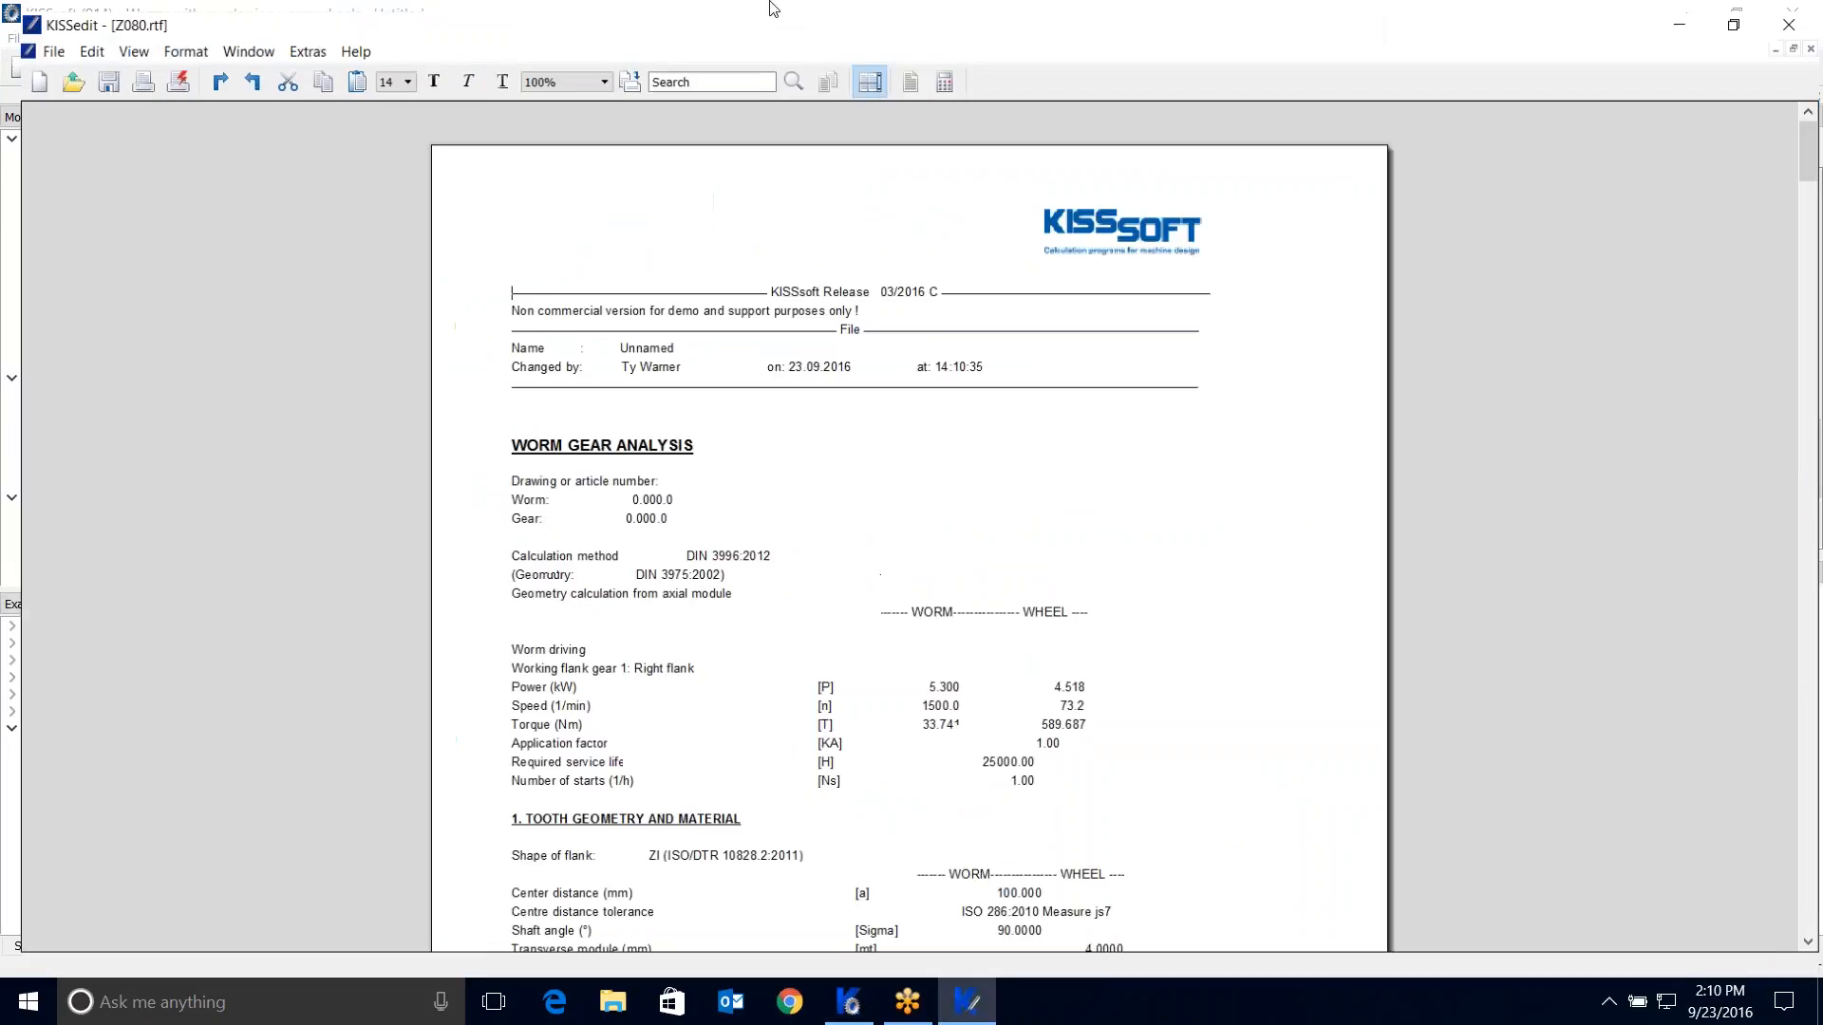
{"action": "left_click", "coordinate": [590, 71]}
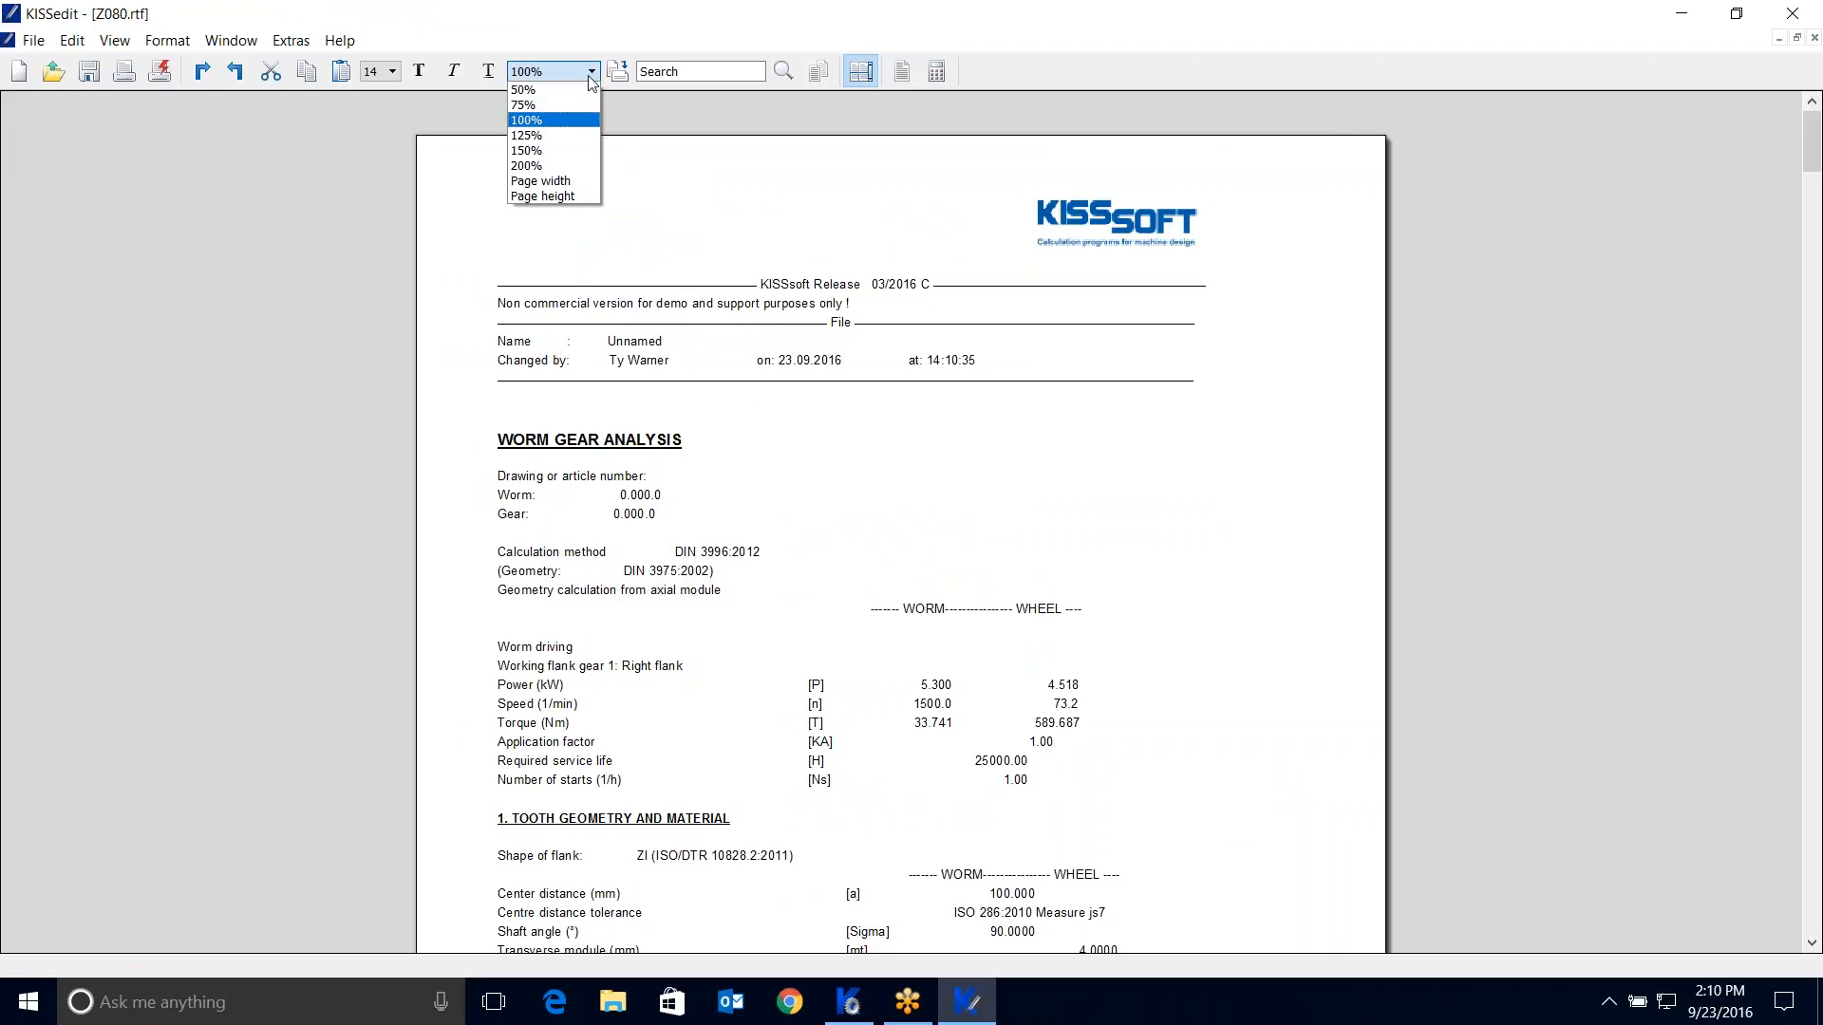
{"action": "left_click", "coordinate": [546, 151]}
Examine the worm wheel manufacturing indications, diameters and ZI worm data in the report, and close it.
{"action": "scroll", "coordinate": [1060, 565], "scroll_direction": "down", "scroll_amount": 20}
{"action": "scroll", "coordinate": [1270, 739], "scroll_direction": "down", "scroll_amount": 20}
{"action": "scroll", "coordinate": [900, 522], "scroll_direction": "down", "scroll_amount": 5}
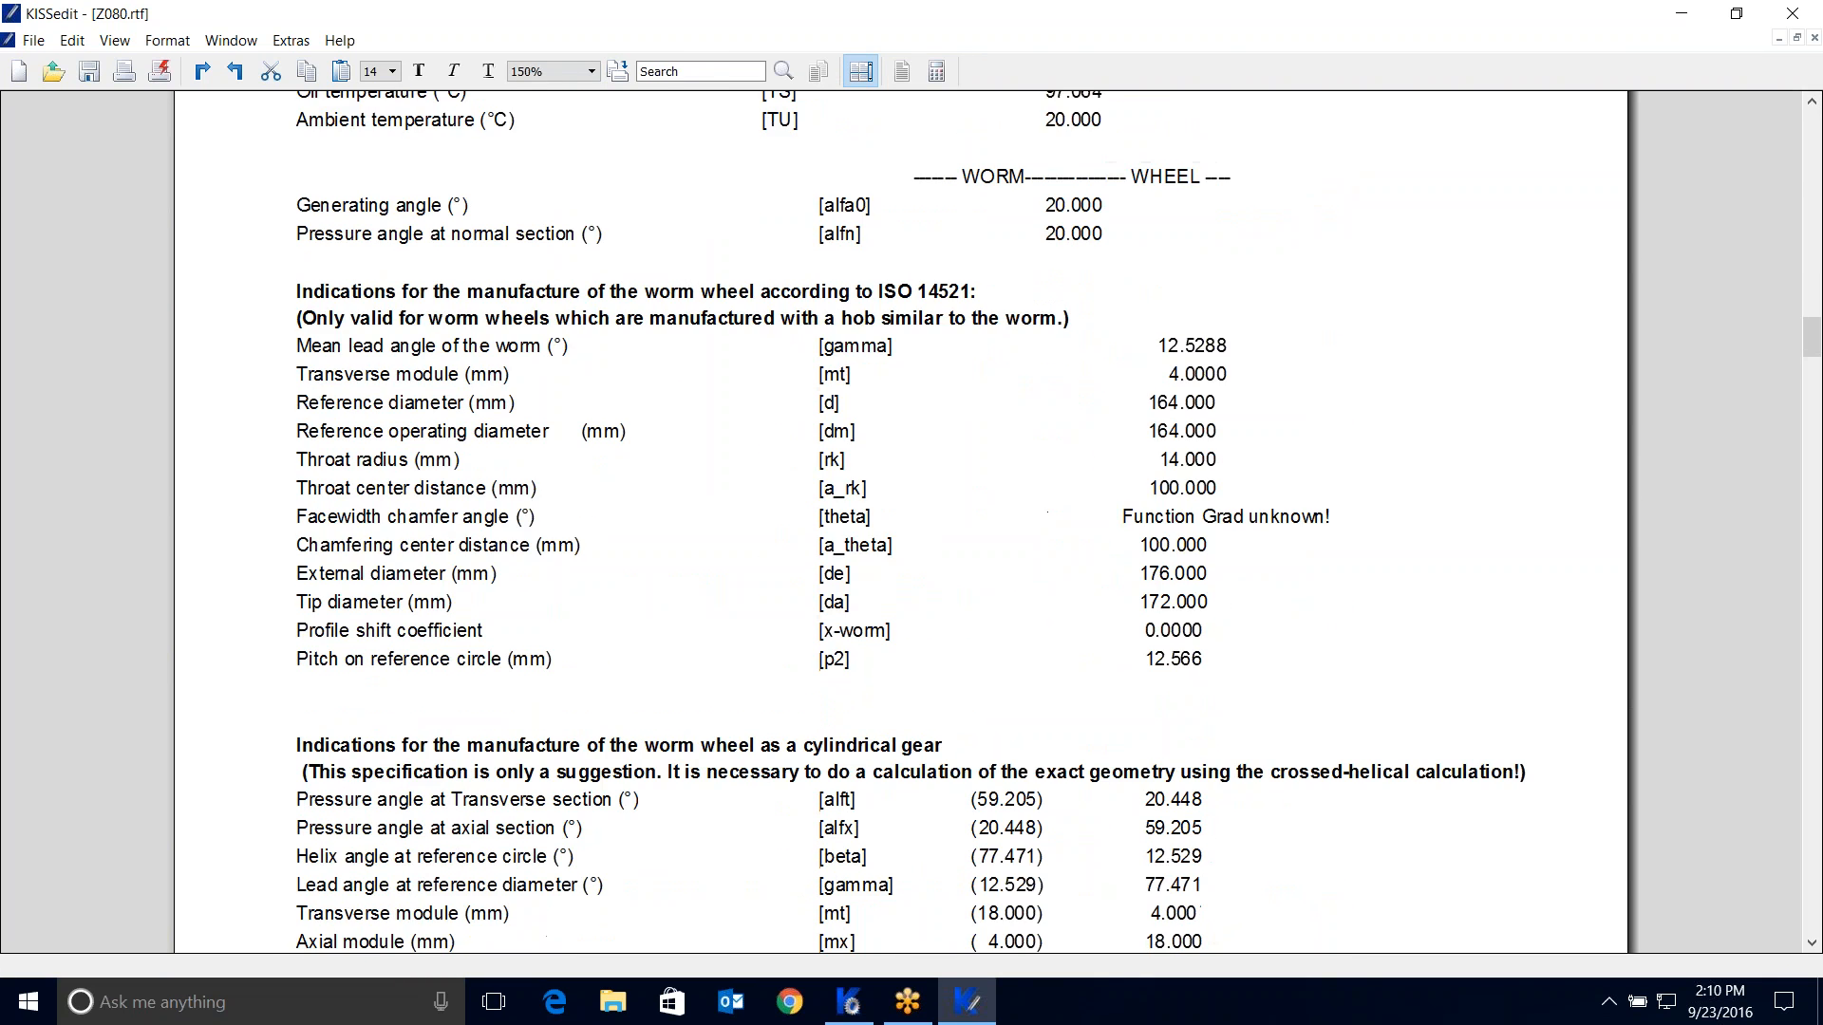
{"action": "scroll", "coordinate": [900, 522], "scroll_direction": "down", "scroll_amount": 20}
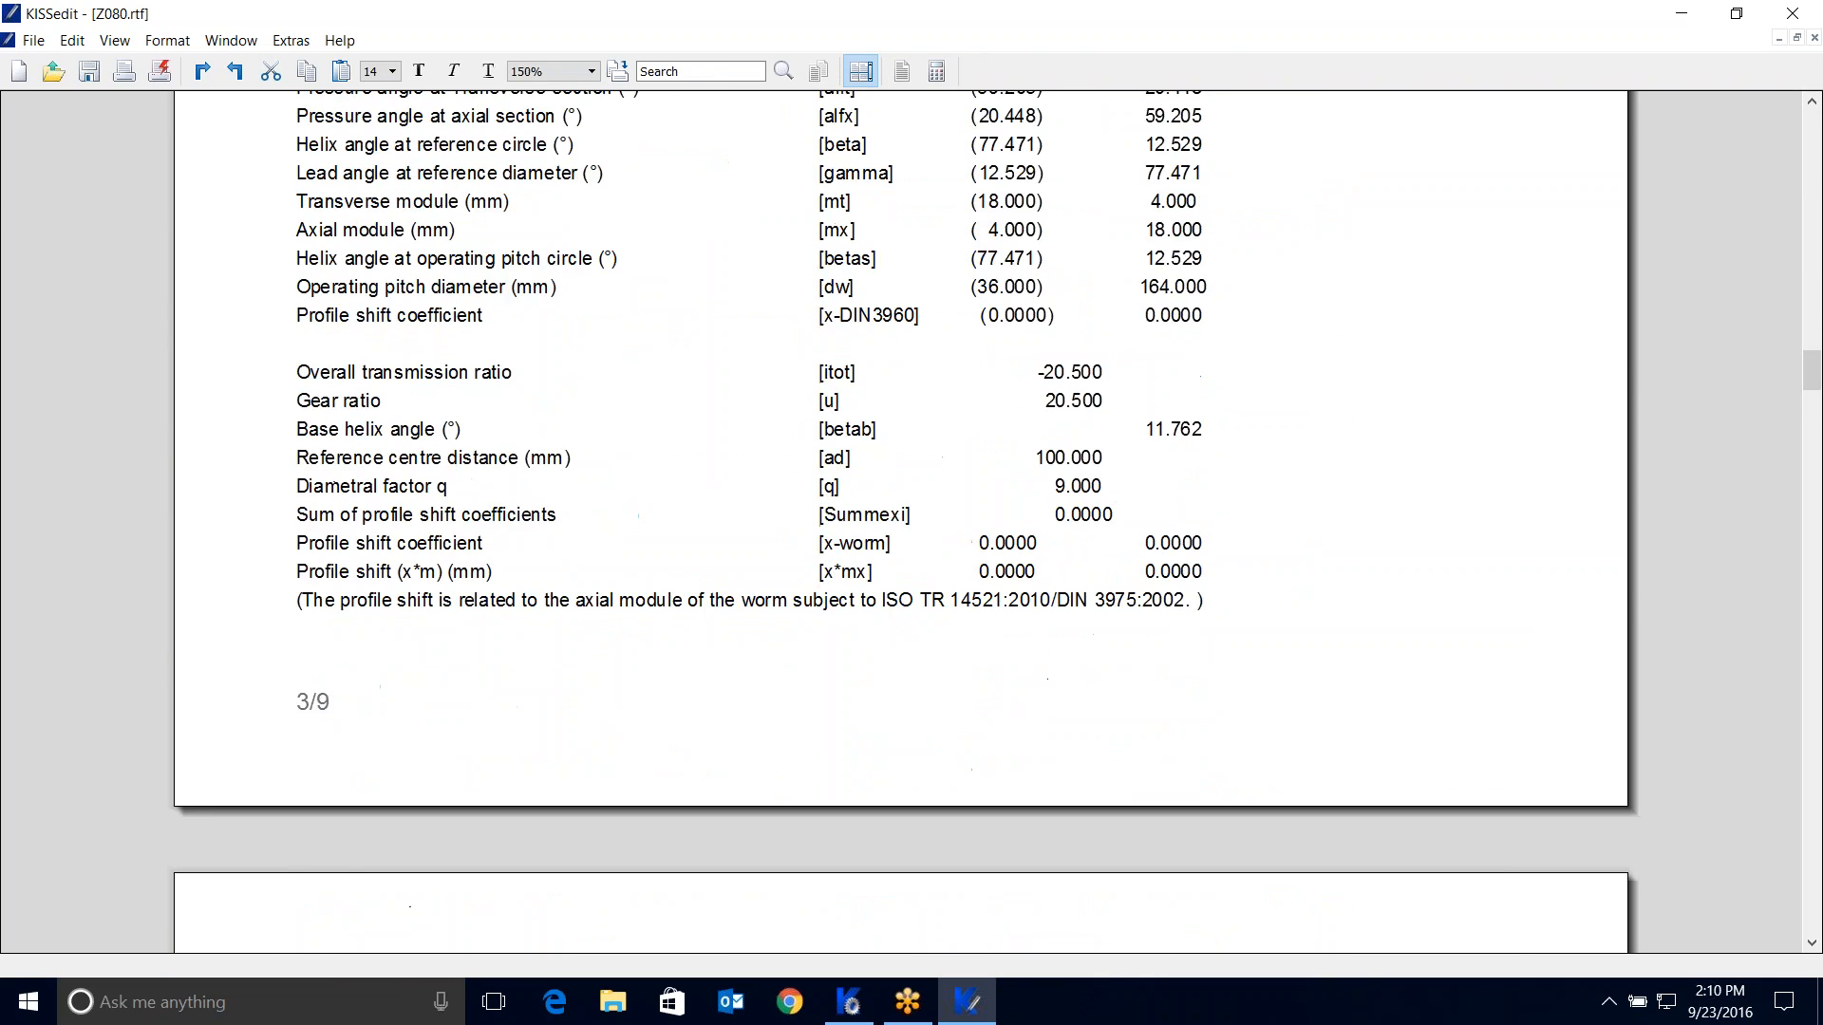
{"action": "scroll", "coordinate": [900, 522], "scroll_direction": "down", "scroll_amount": 3}
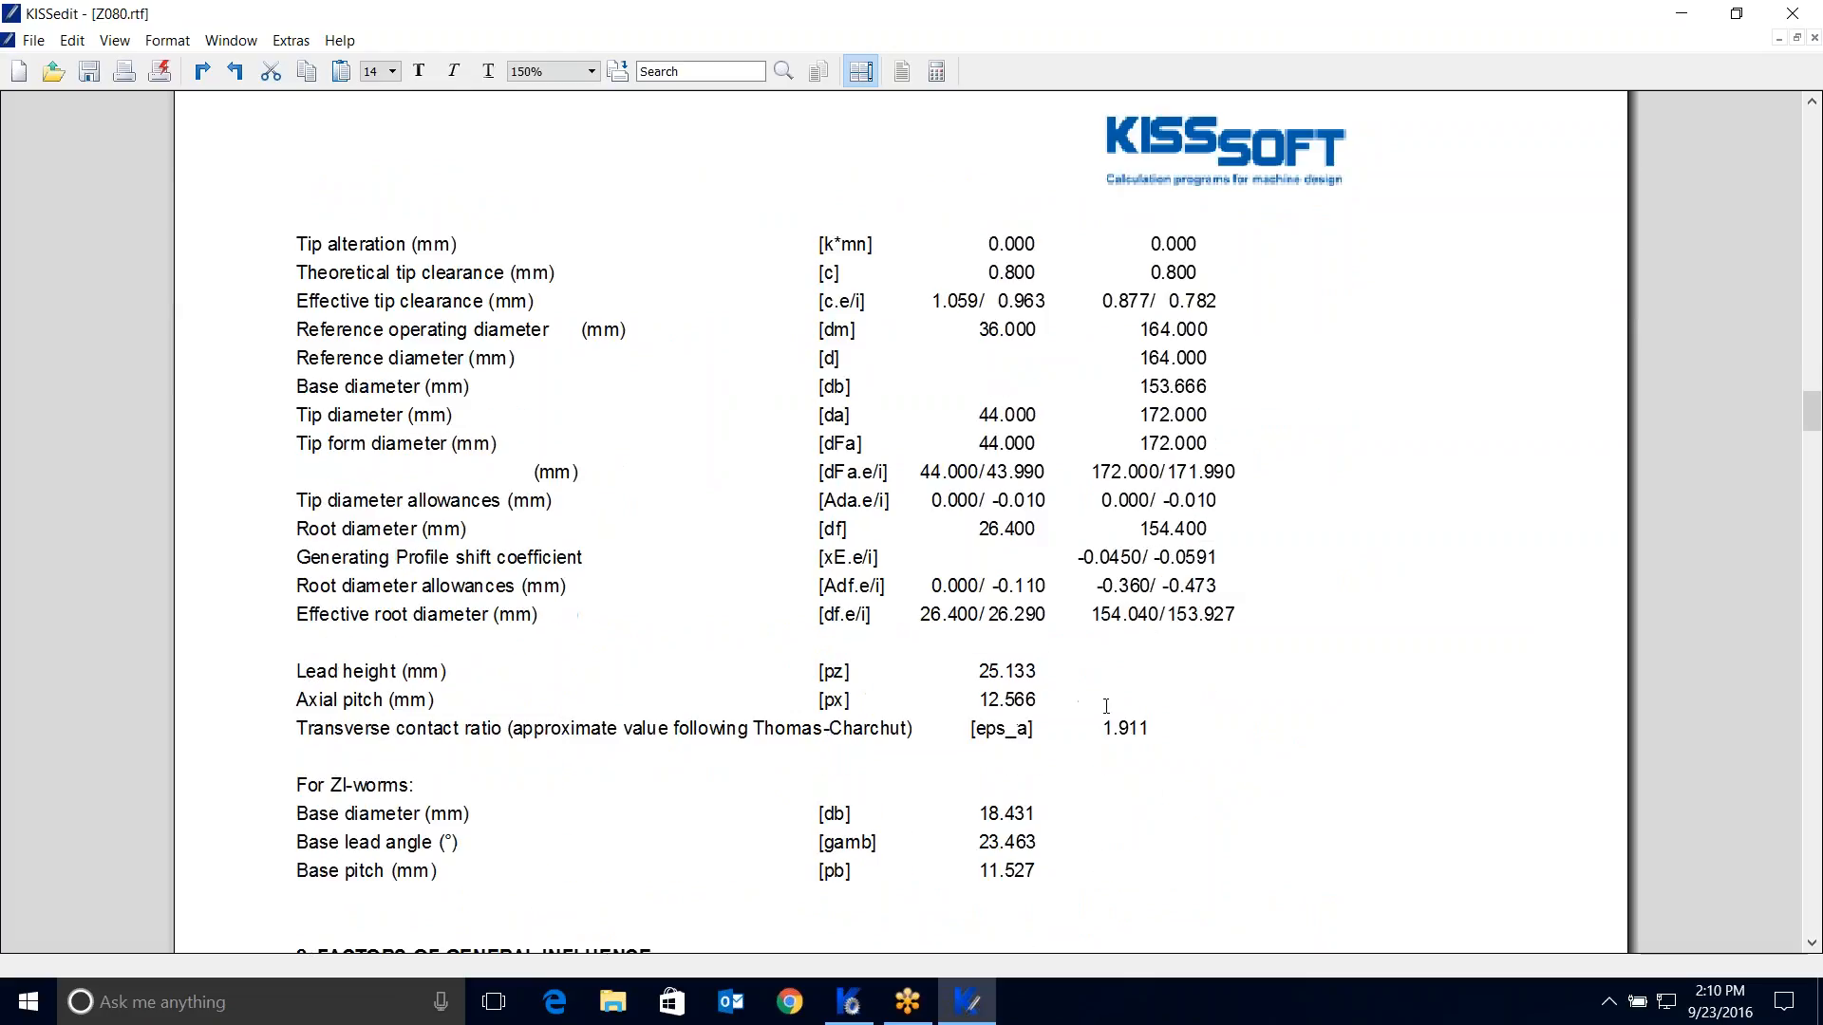
{"action": "scroll", "coordinate": [1106, 706], "scroll_direction": "down", "scroll_amount": 12}
{"action": "scroll", "coordinate": [1027, 683], "scroll_direction": "up", "scroll_amount": 12}
{"action": "scroll", "coordinate": [1358, 581], "scroll_direction": "up", "scroll_amount": 20}
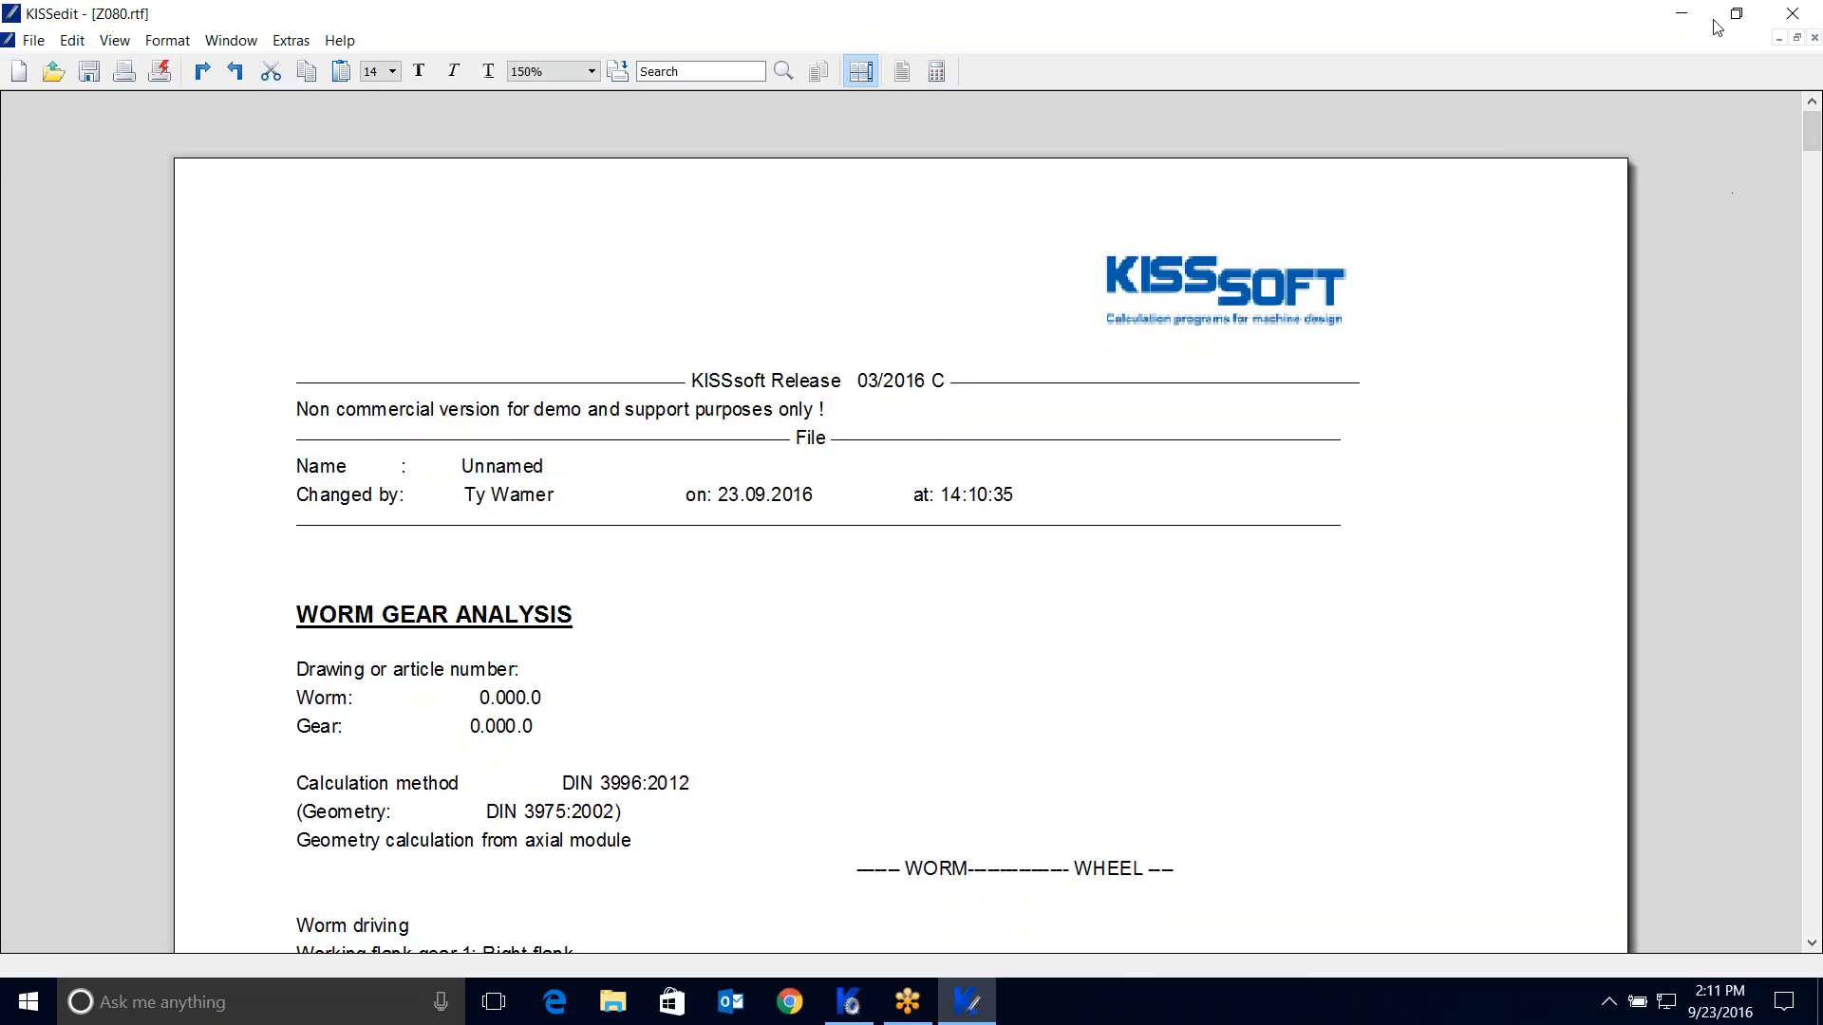
{"action": "left_click", "coordinate": [1791, 15]}
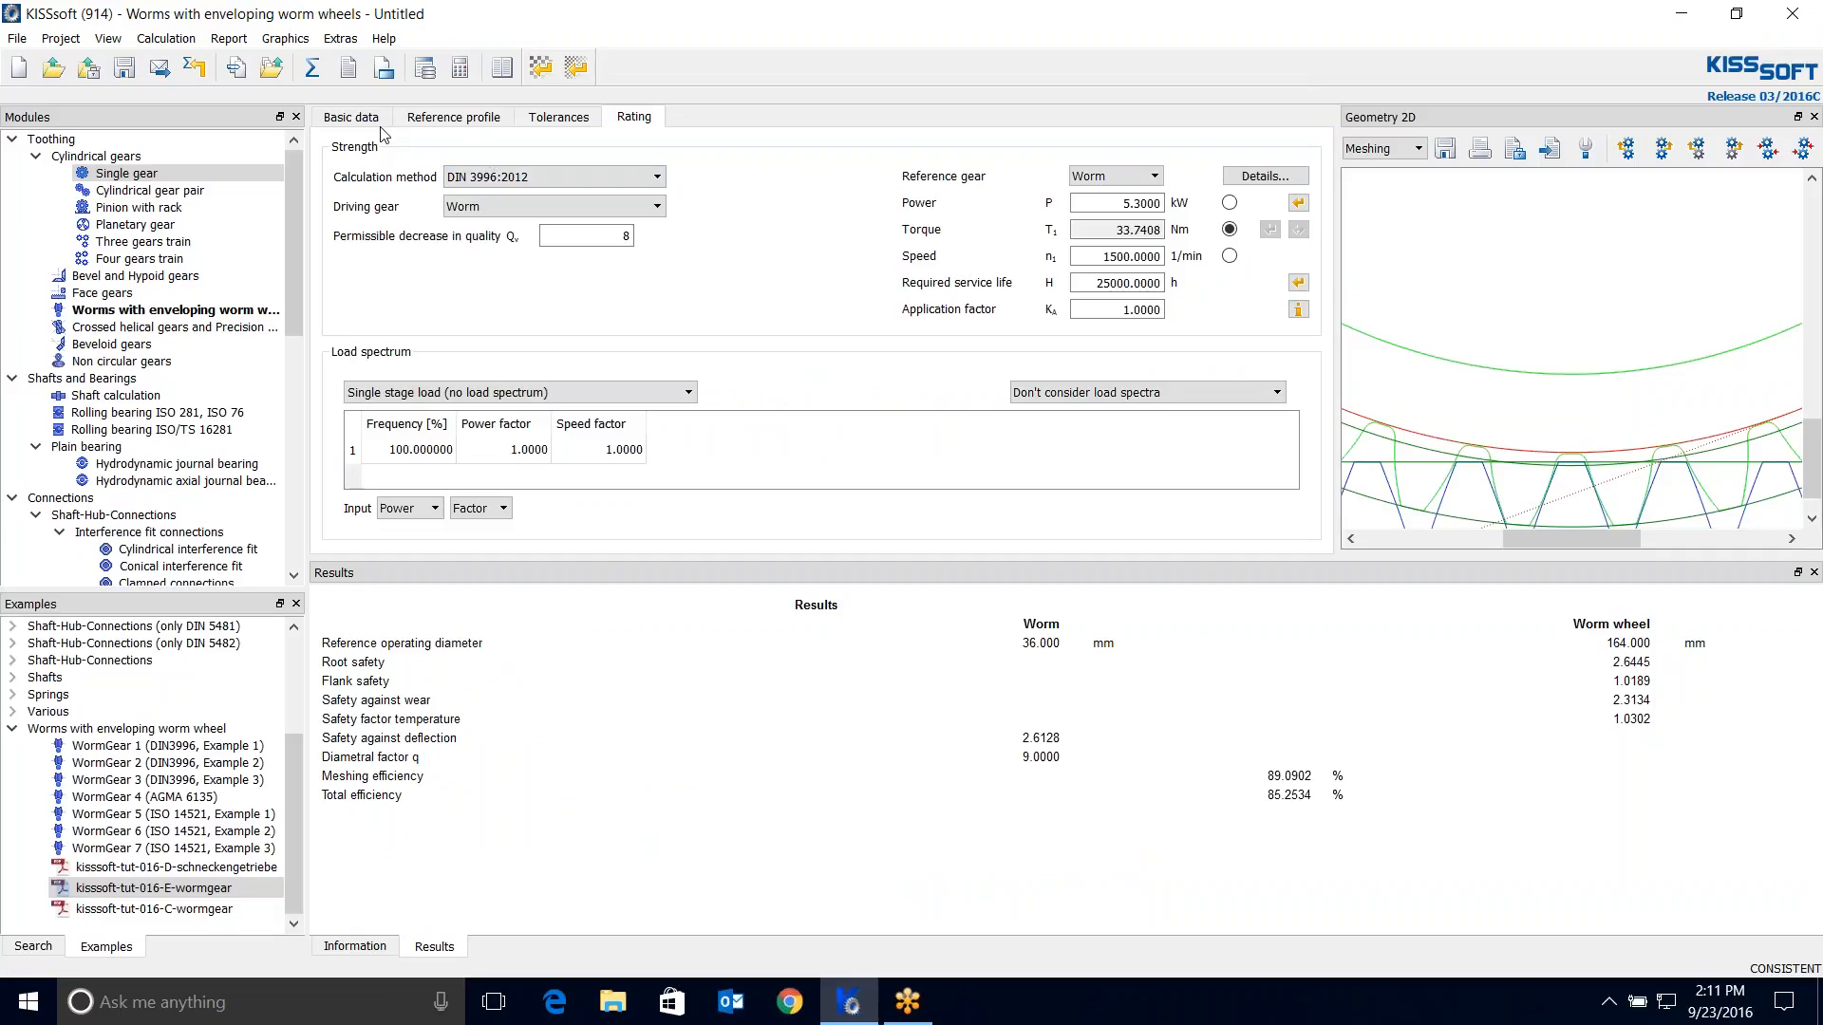
Review the available flank shapes in the geometry details of the basic data and accept the details with ZI.
{"action": "left_click", "coordinate": [352, 117]}
{"action": "left_click", "coordinate": [1266, 178]}
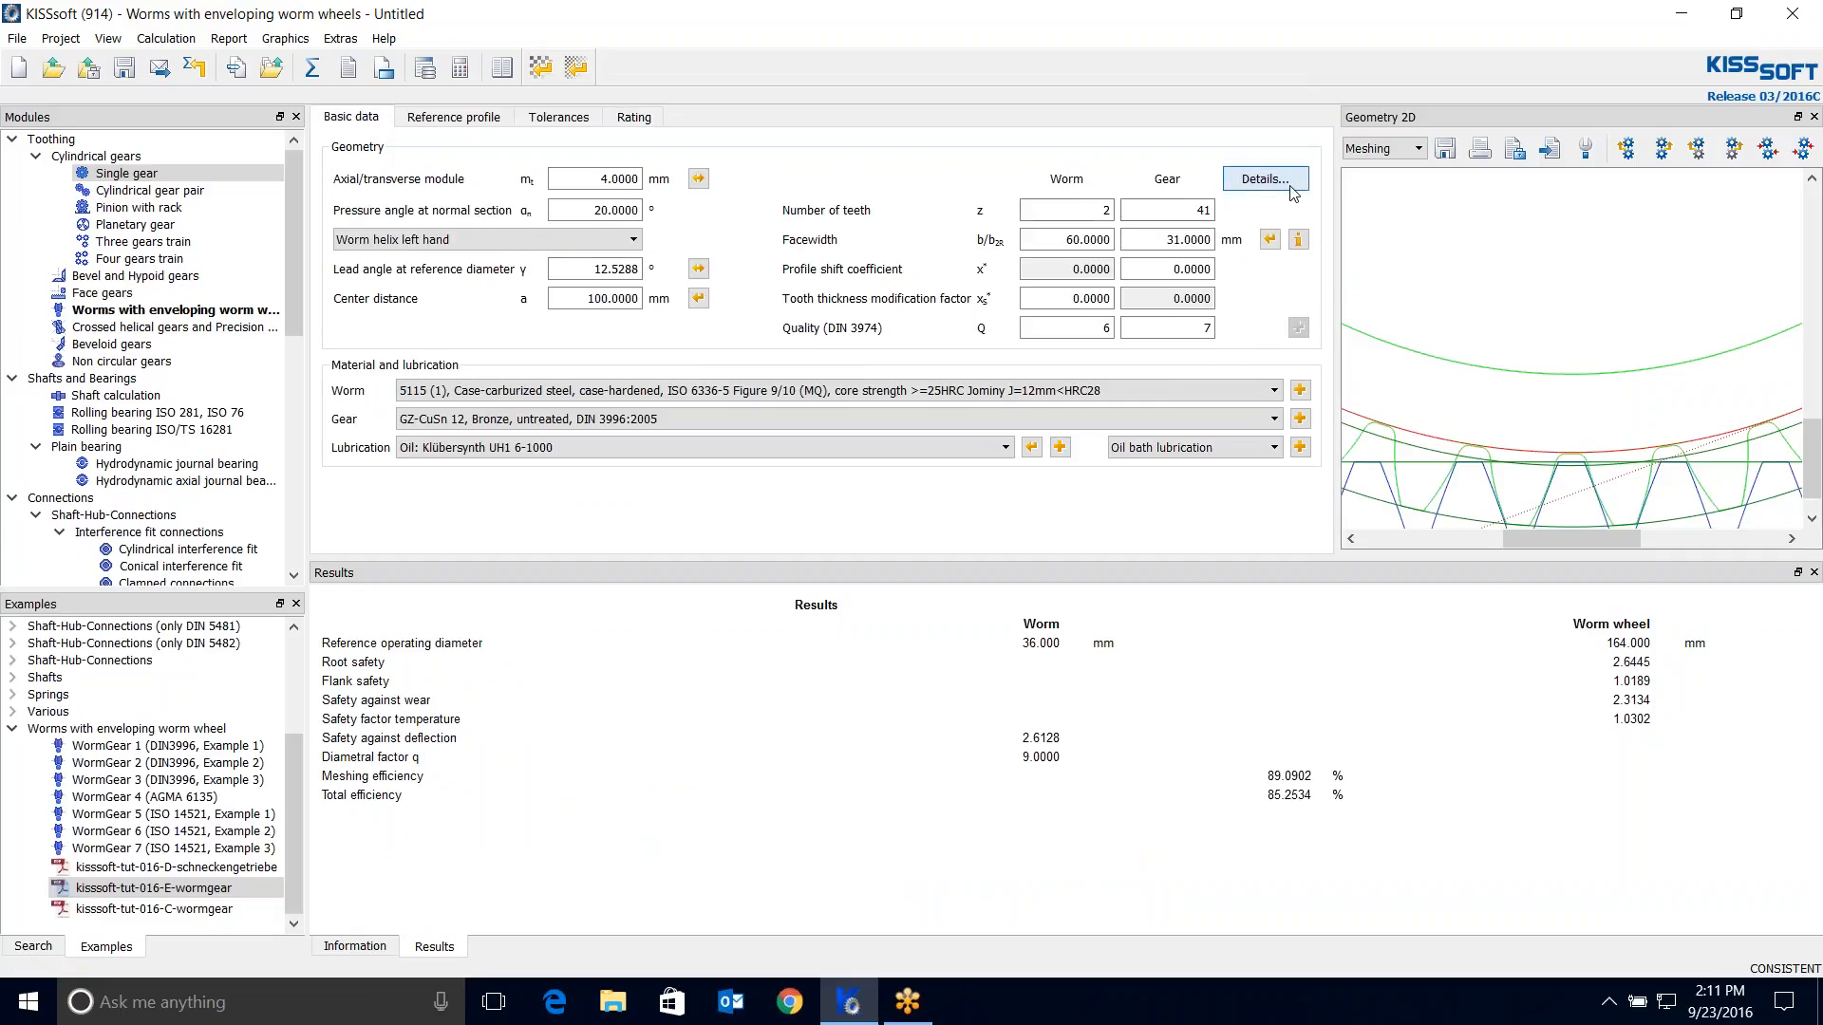
{"action": "left_click", "coordinate": [1052, 361]}
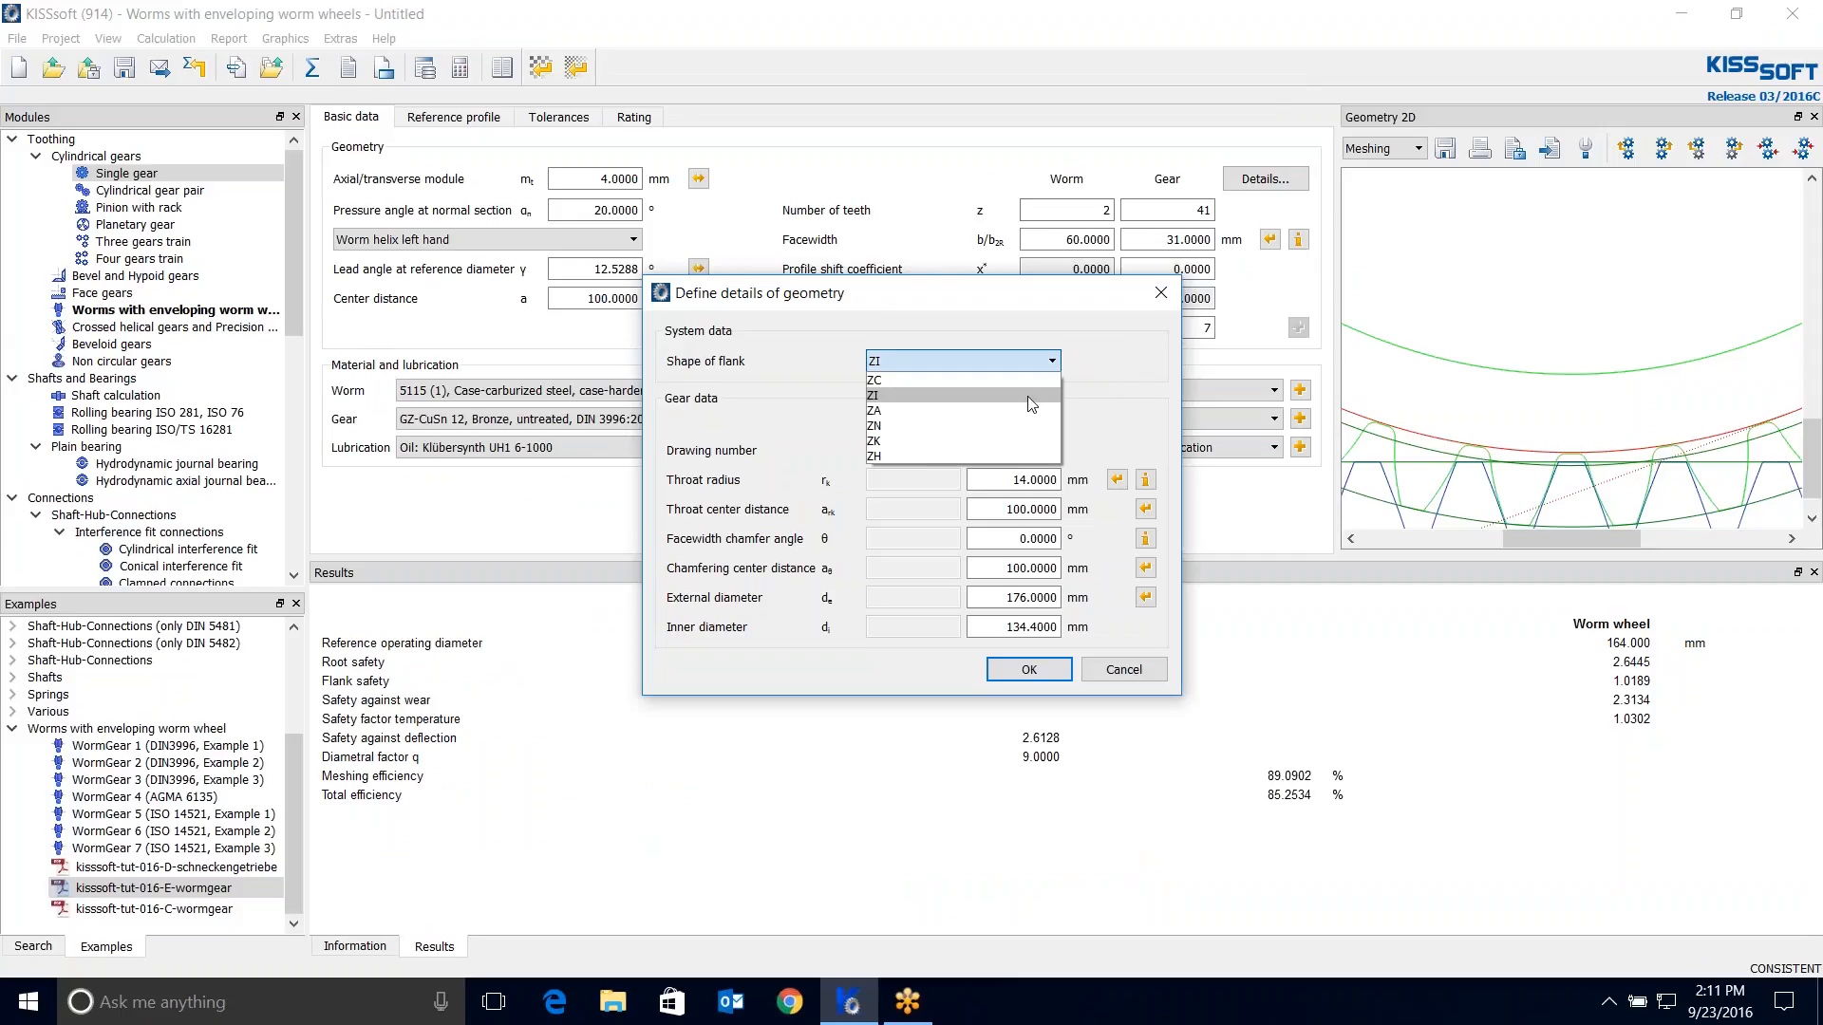
{"action": "left_click", "coordinate": [1156, 359]}
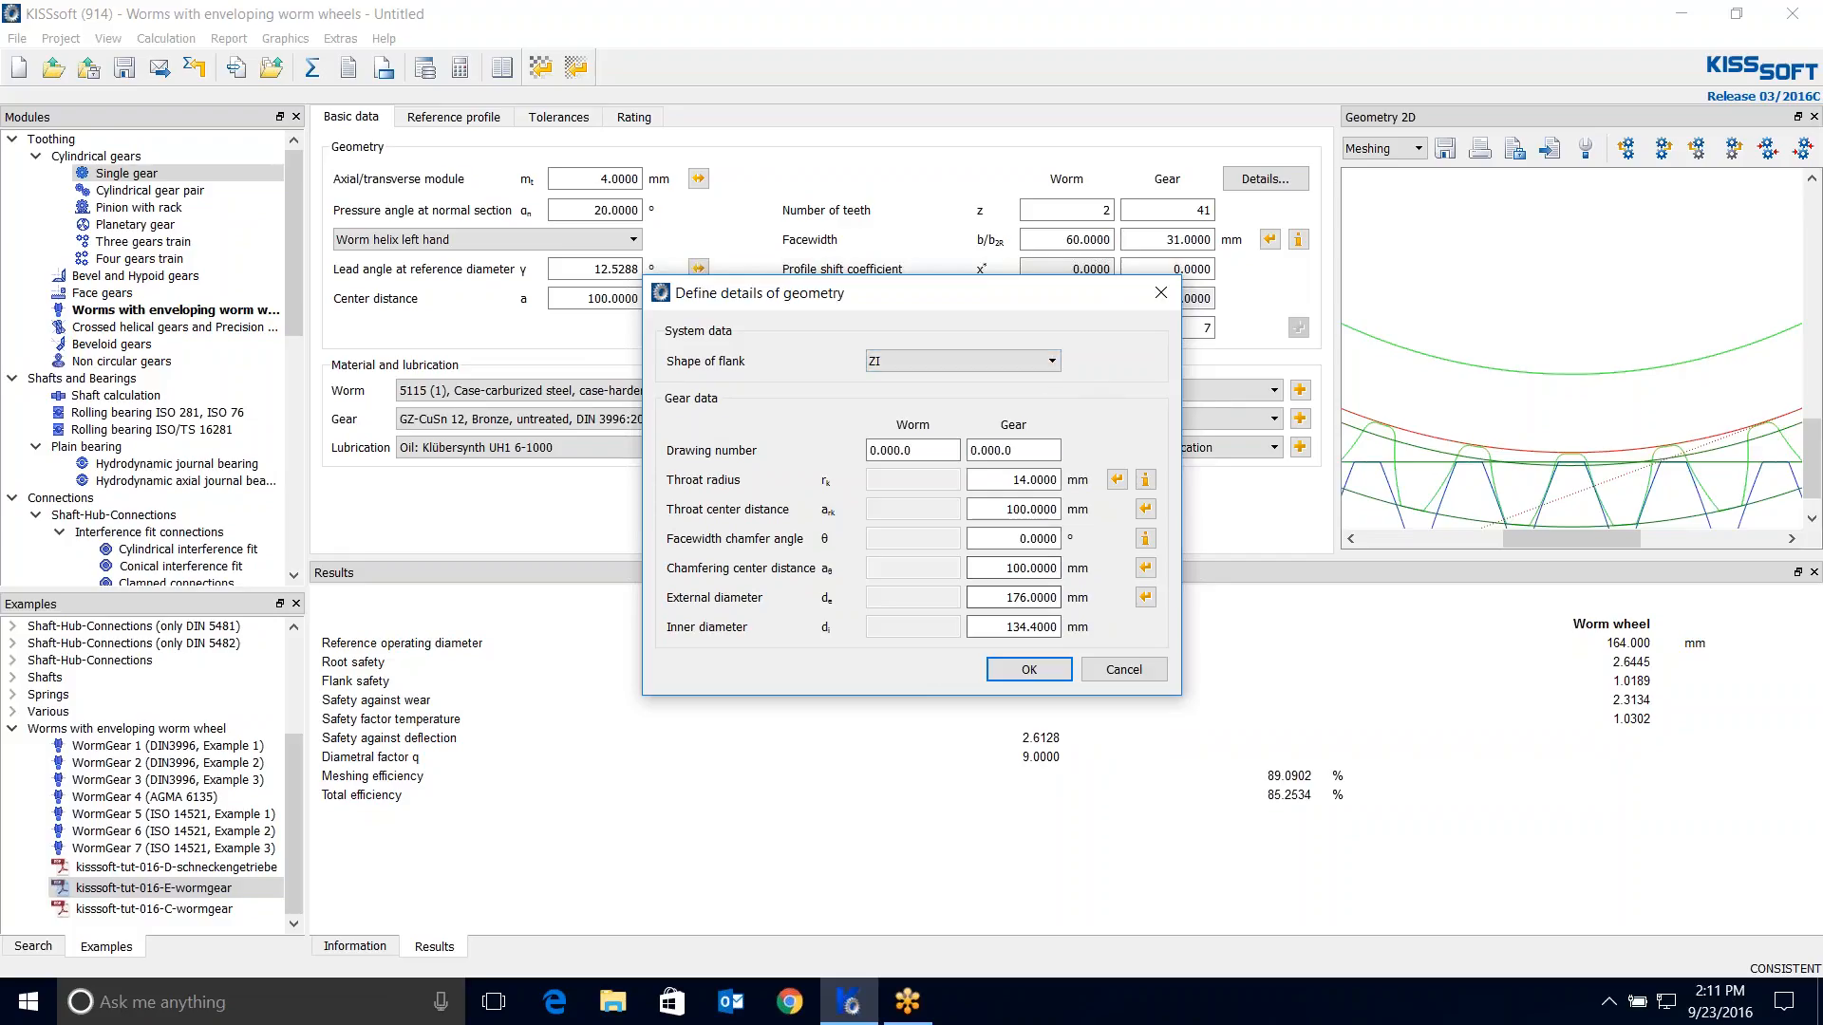
{"action": "left_click", "coordinate": [1029, 670]}
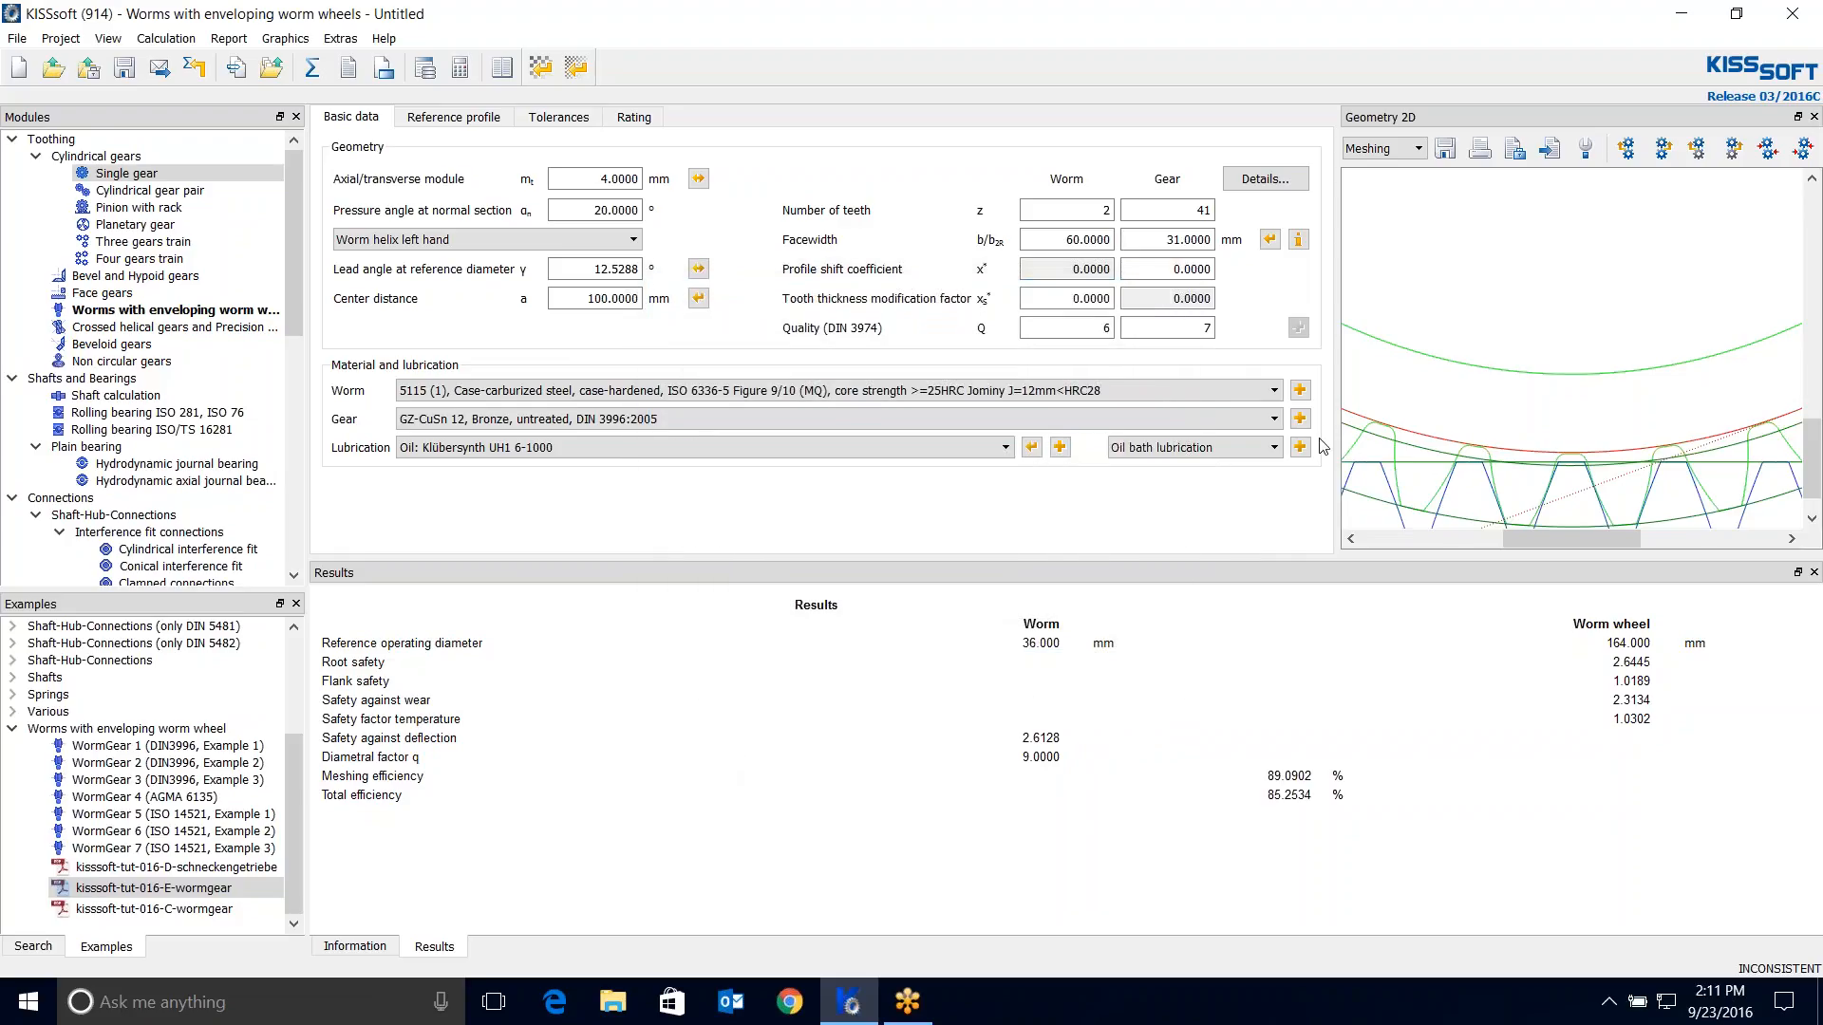